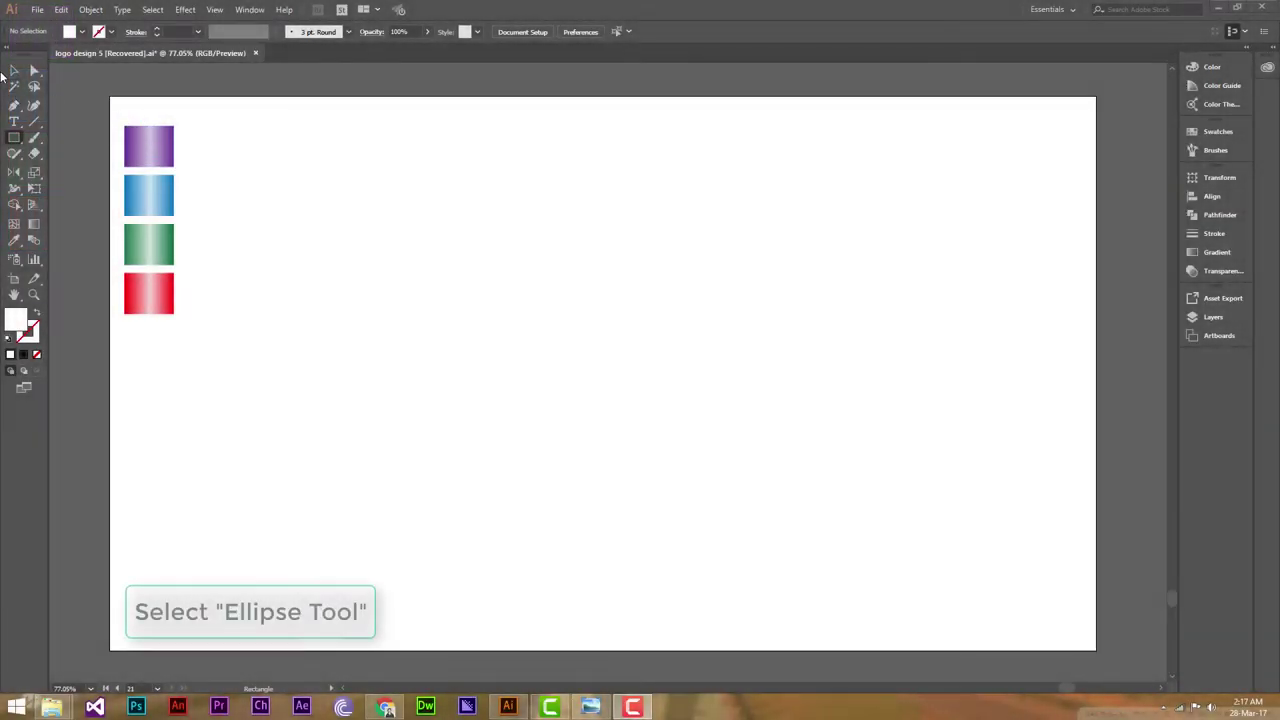
Draw a 410 px circle at the artboard centre with the Ellipse Tool and fill it black.
click(10, 143)
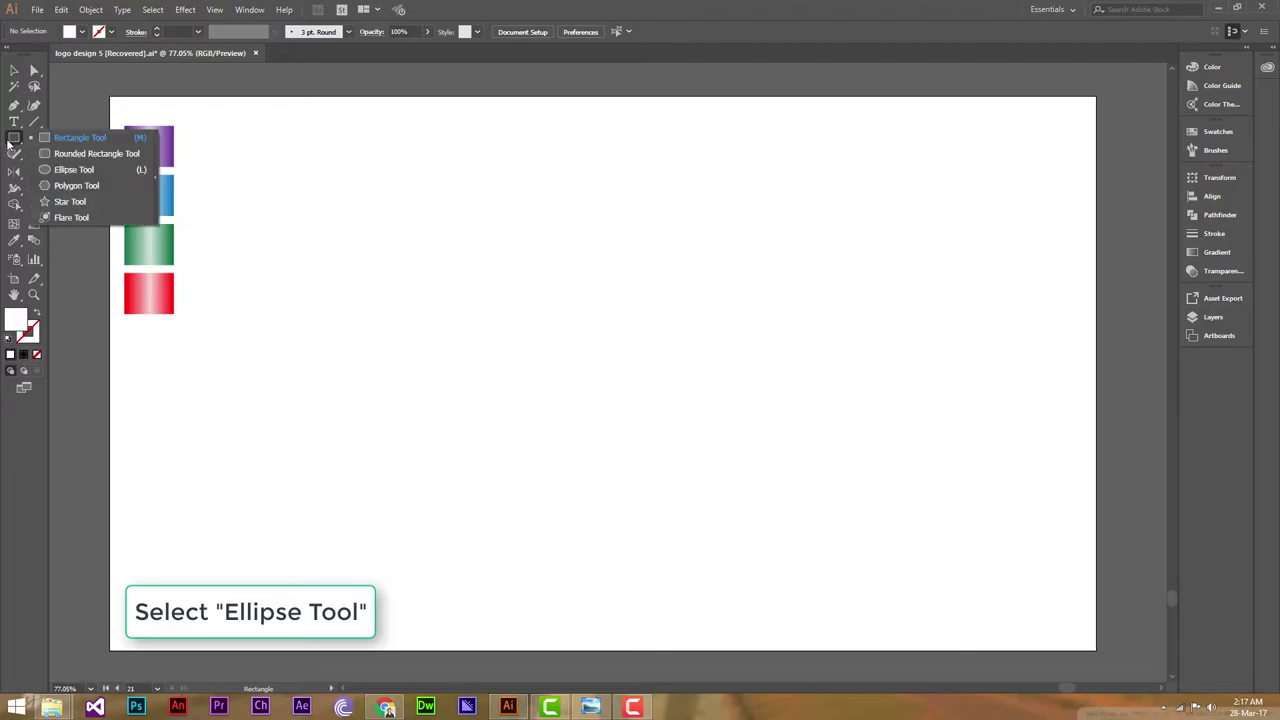
click(73, 169)
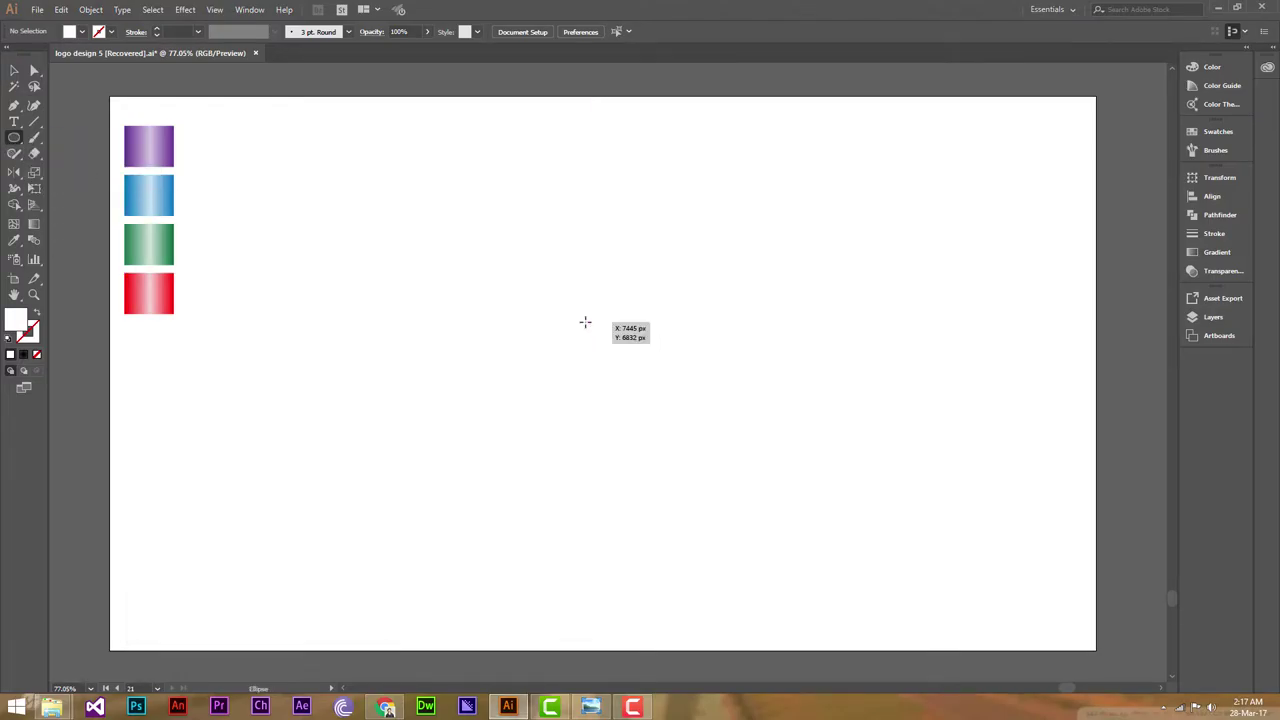
drag(585, 322, 689, 420)
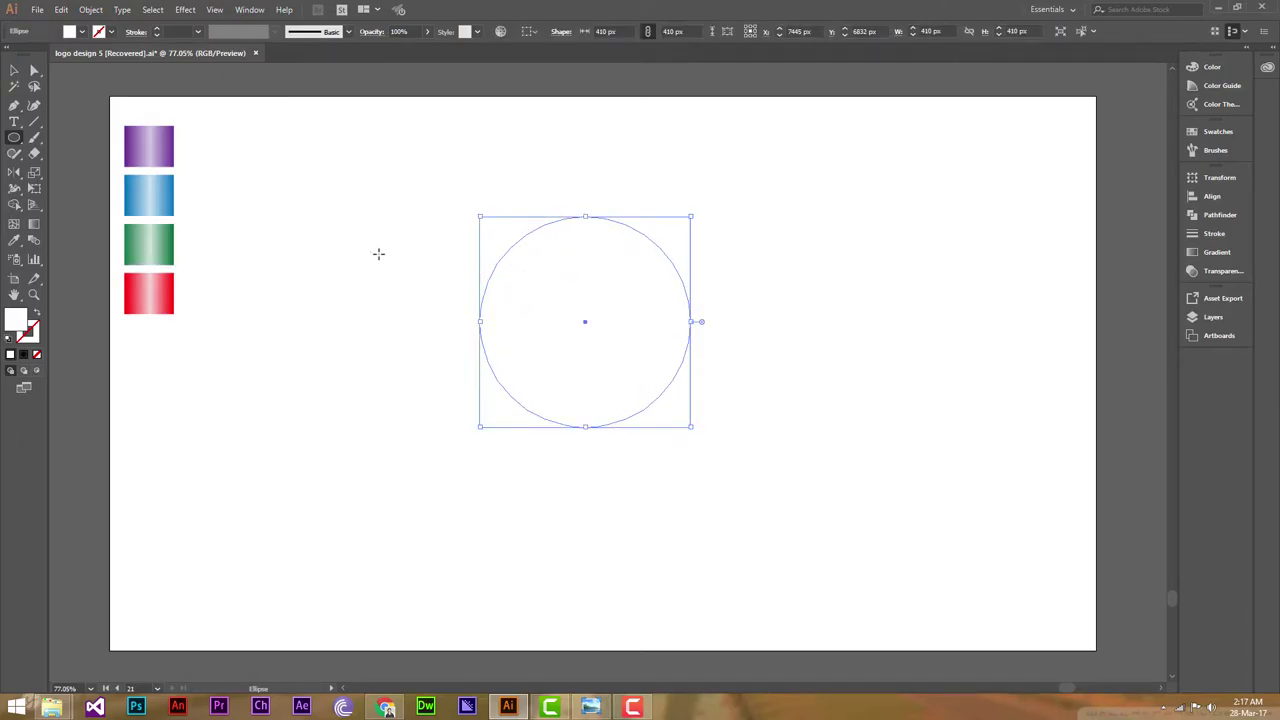
click(83, 31)
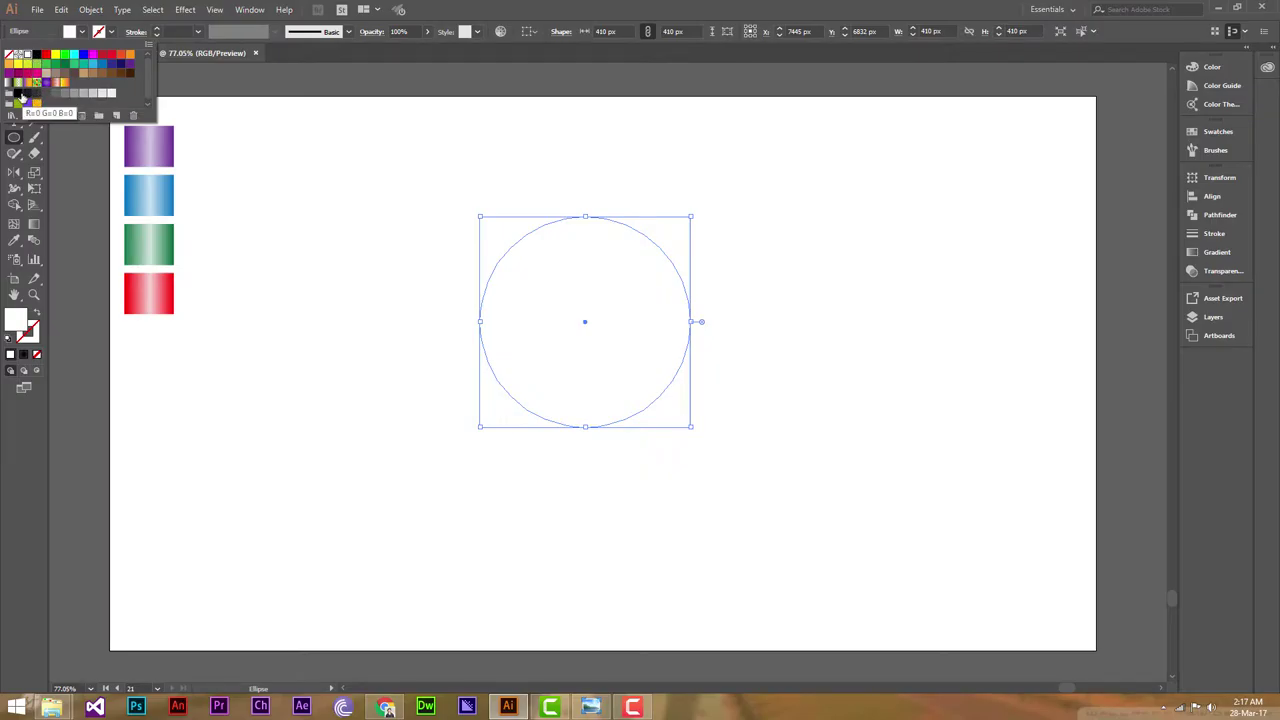
click(27, 93)
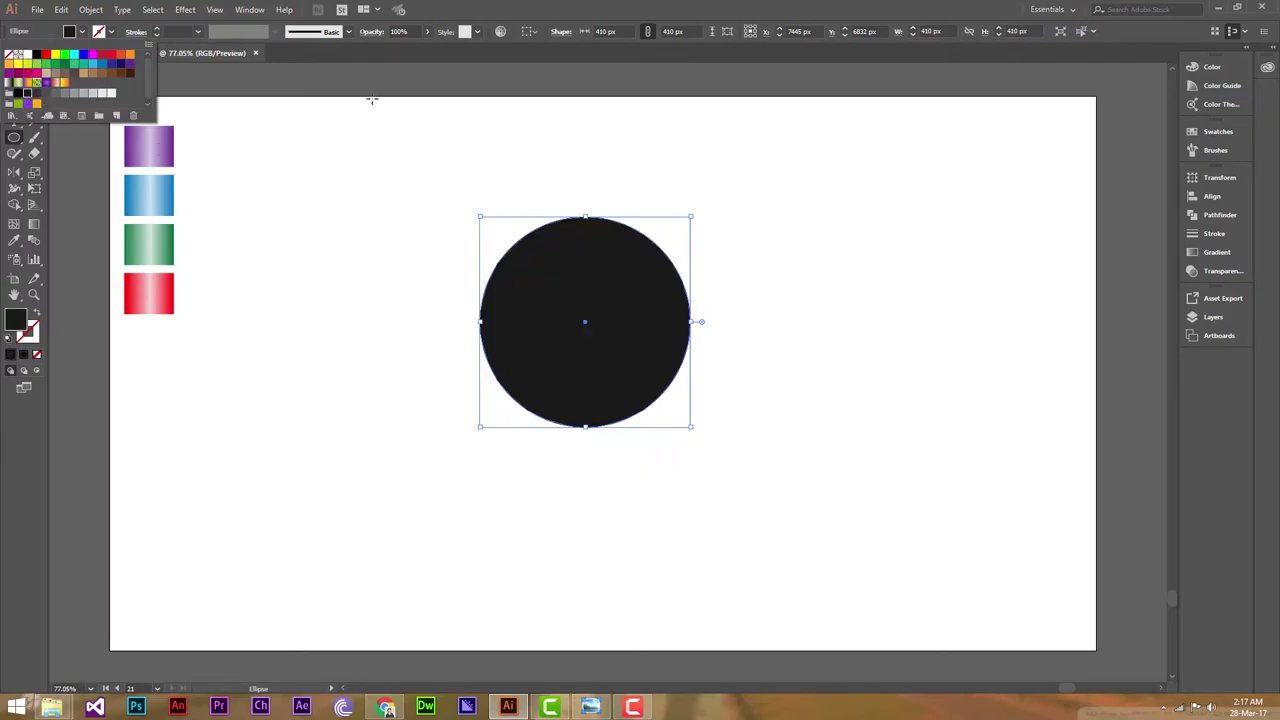
key(Escape)
key(v)
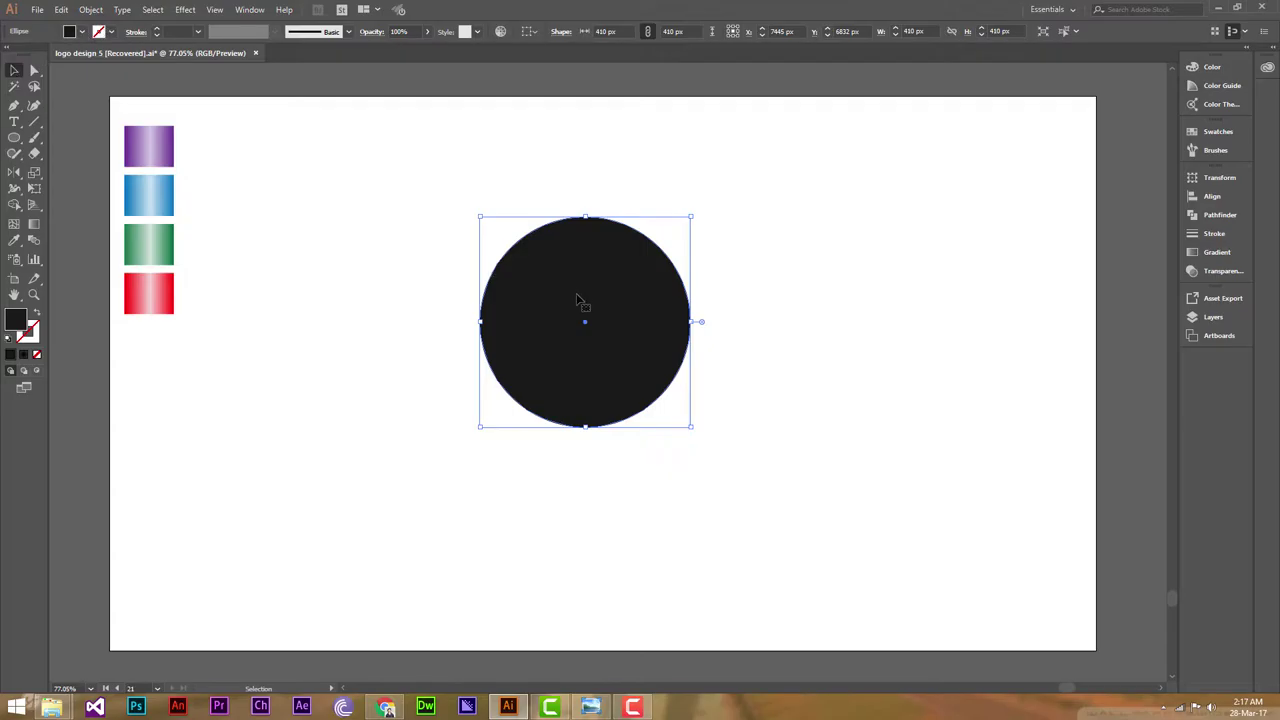
Copy the black circle, paste it in front, and move the copy to the lower right.
click(61, 9)
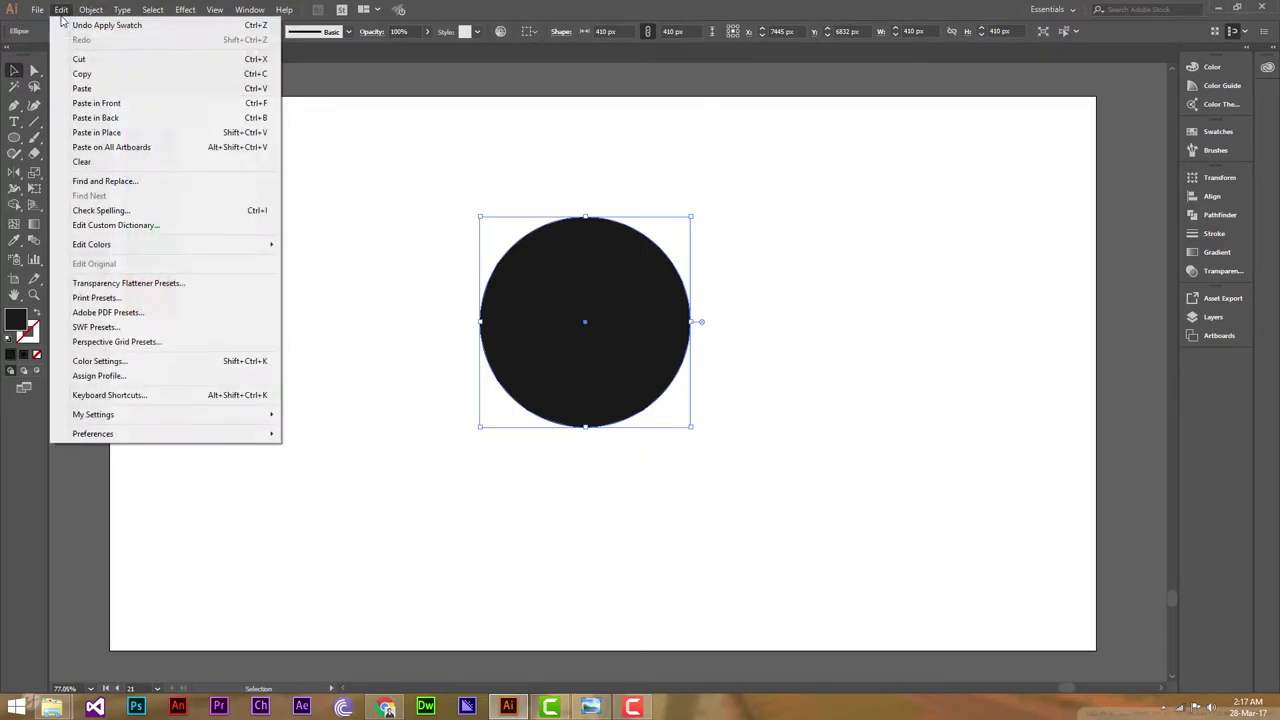
click(82, 73)
click(60, 10)
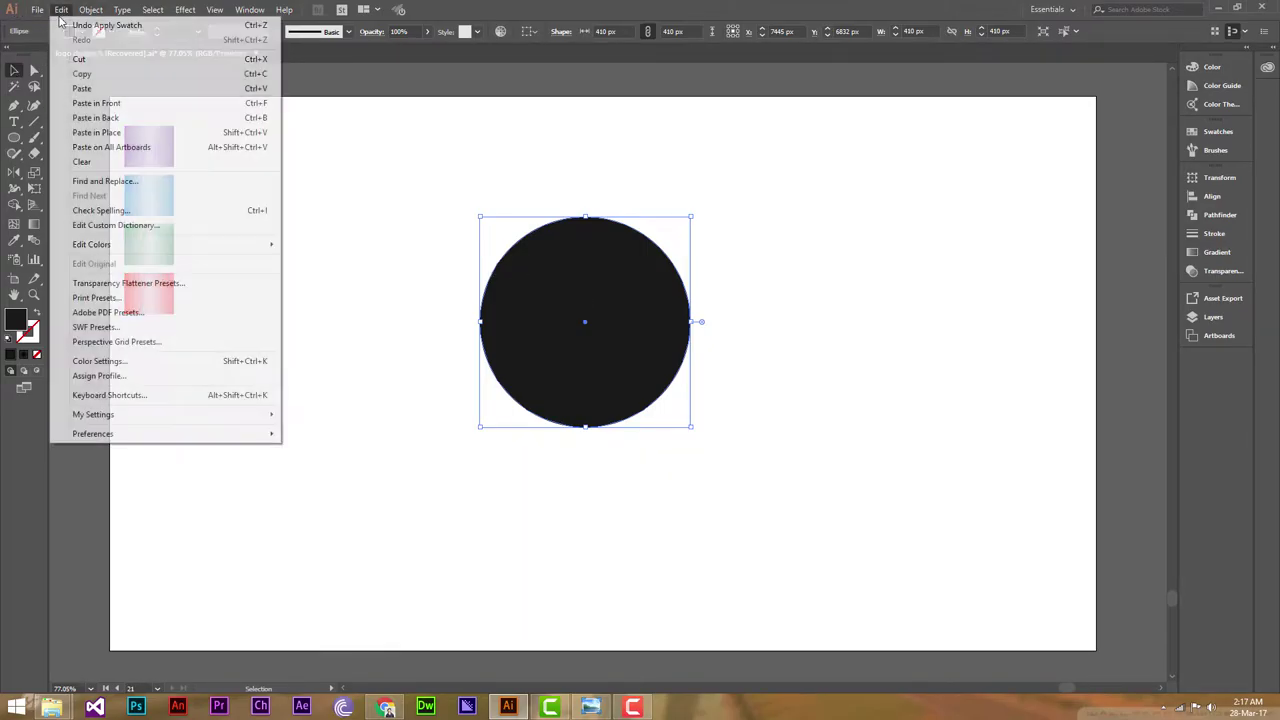
click(83, 89)
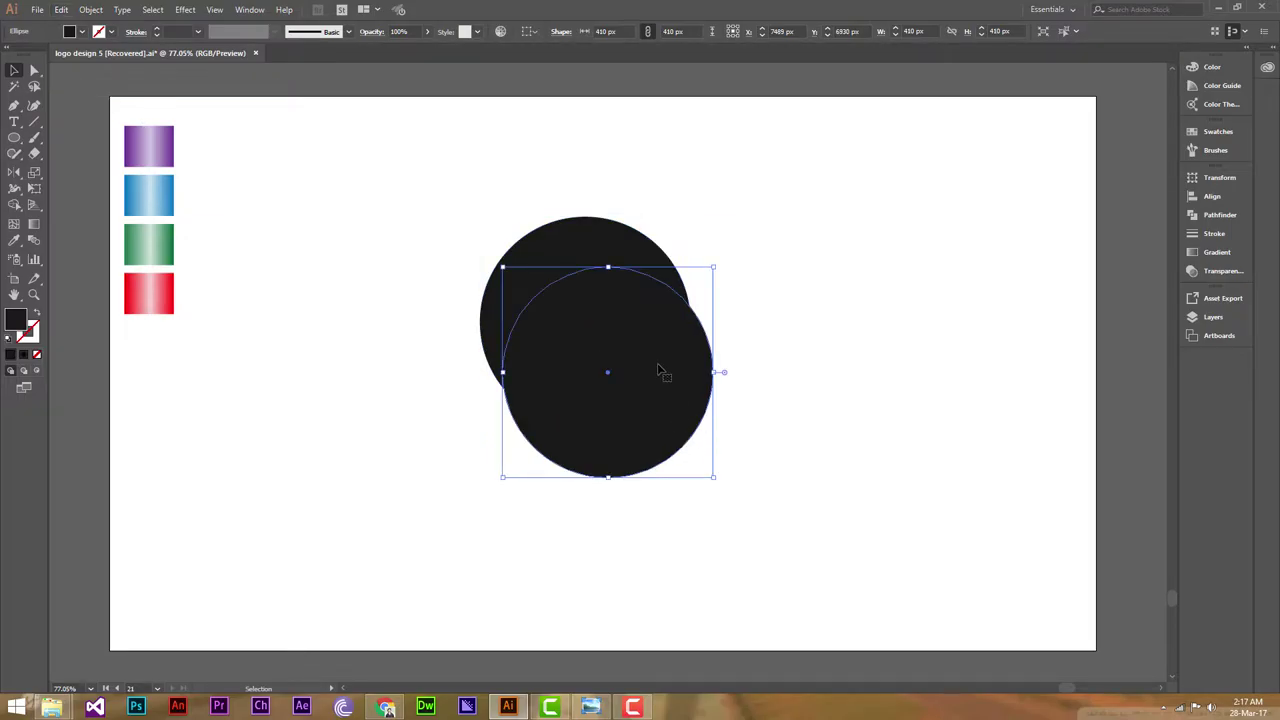
drag(663, 371, 1017, 530)
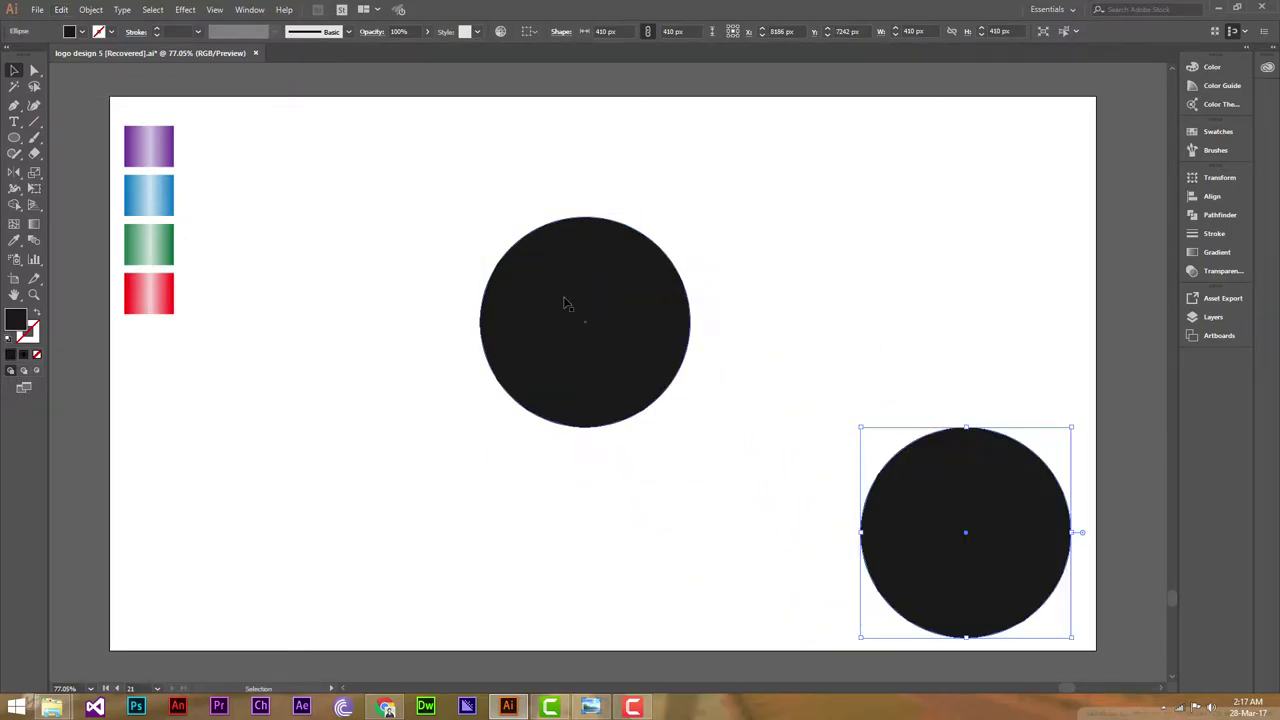
Paste another copy in front of the original circle and fill it grey.
click(570, 306)
click(62, 10)
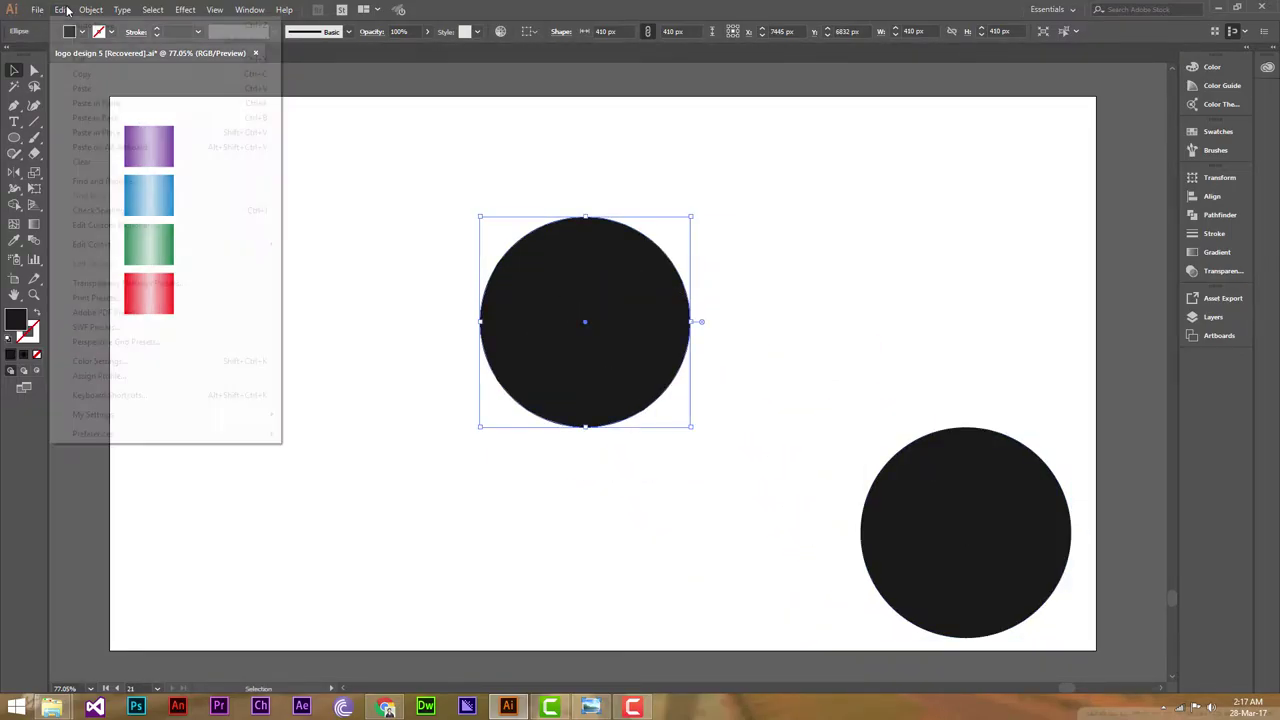
click(64, 11)
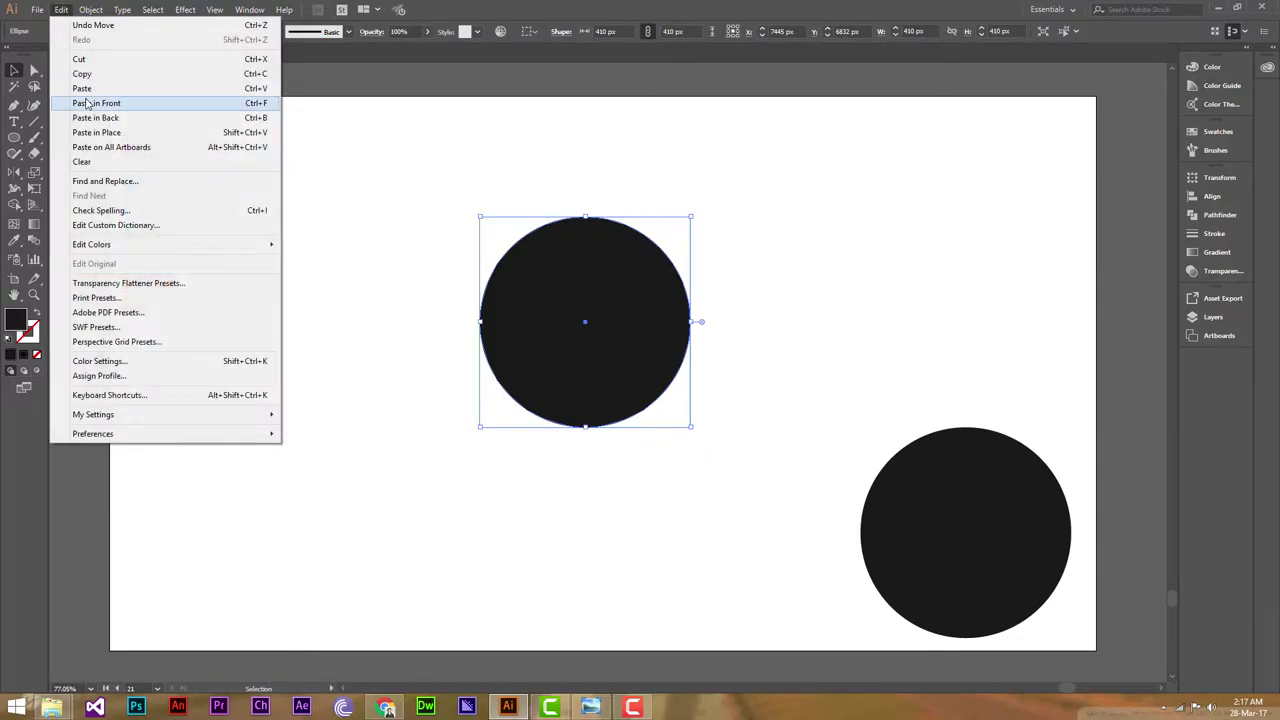
click(96, 103)
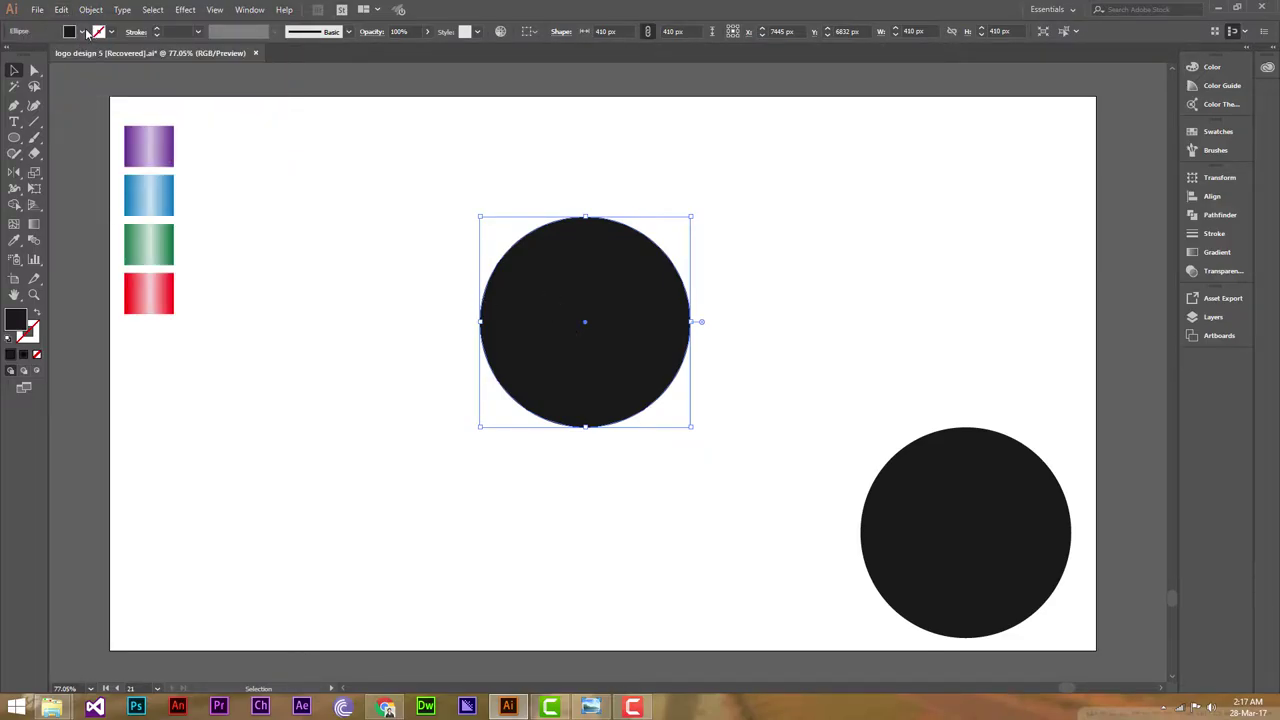
click(84, 33)
click(66, 94)
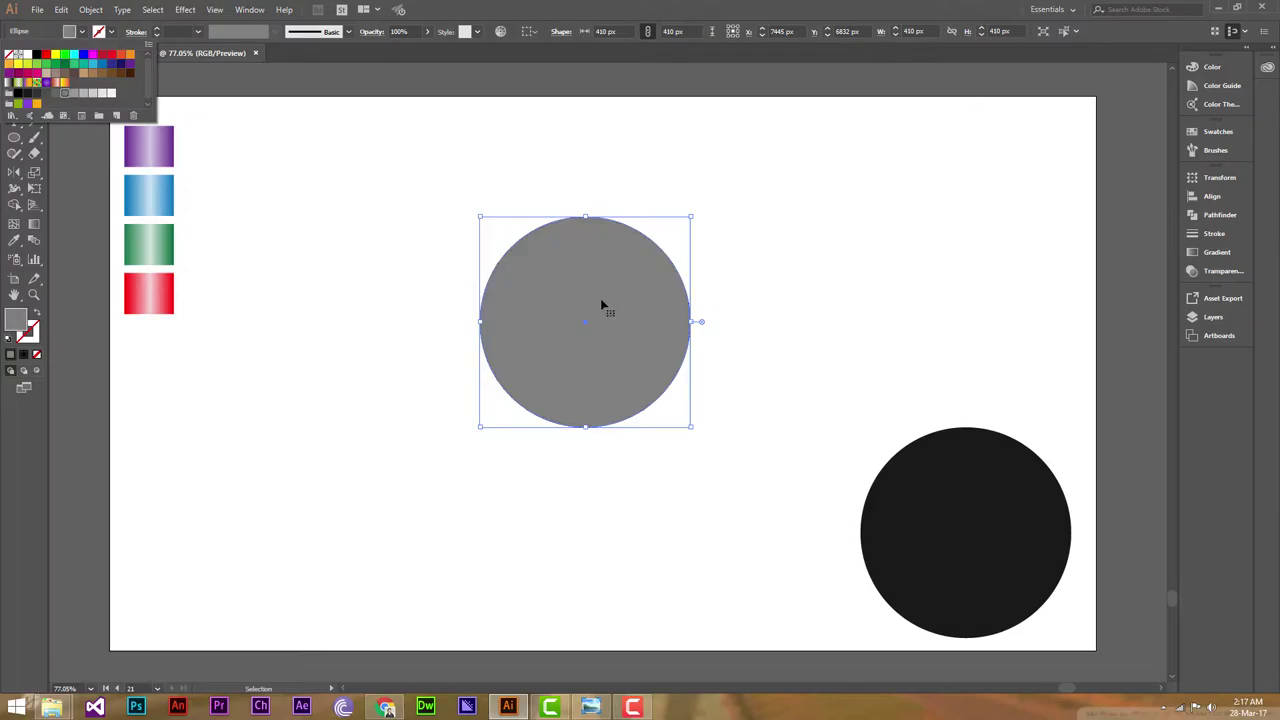
click(565, 297)
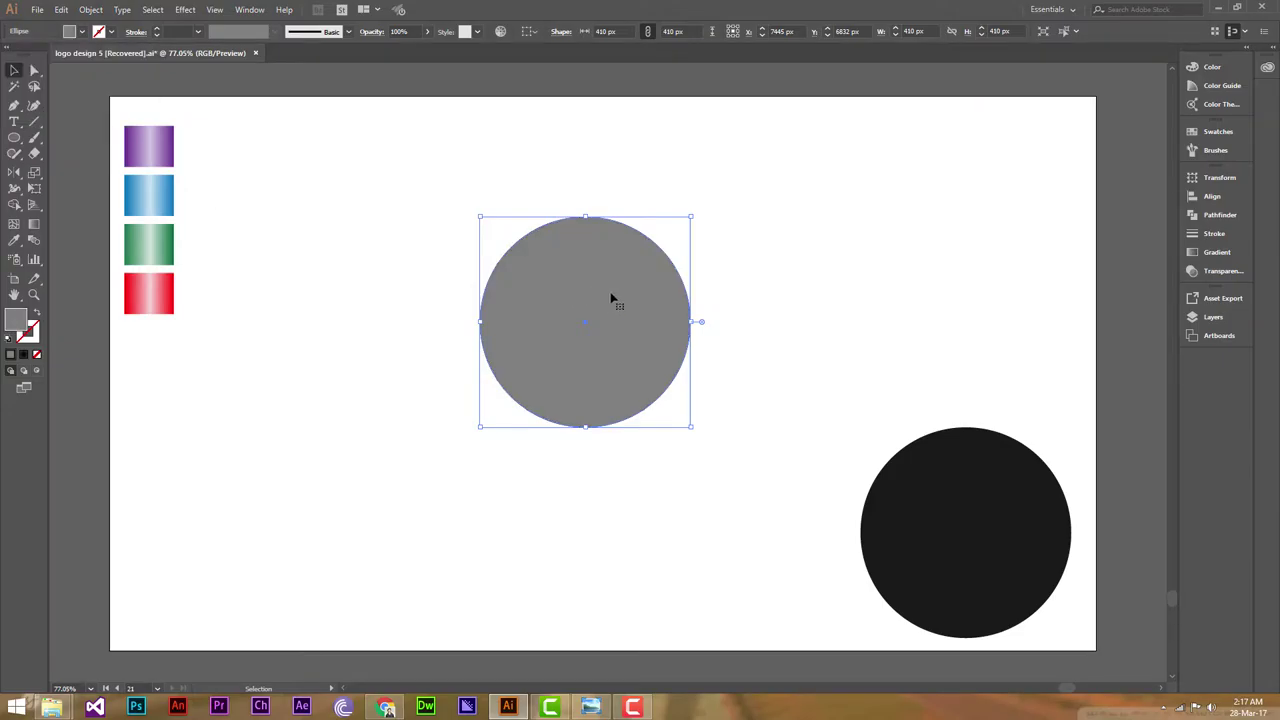
Shift the grey circle right over the black one and select both circles.
drag(580, 298, 622, 296)
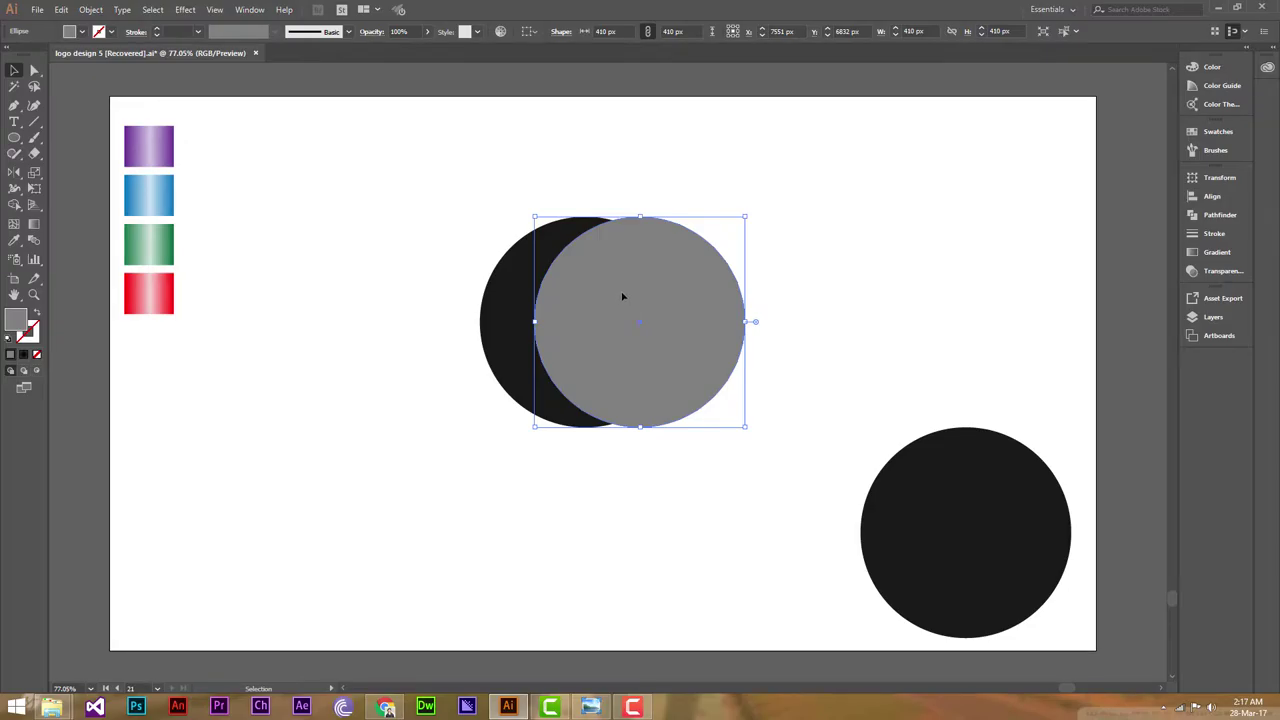
drag(622, 296, 620, 297)
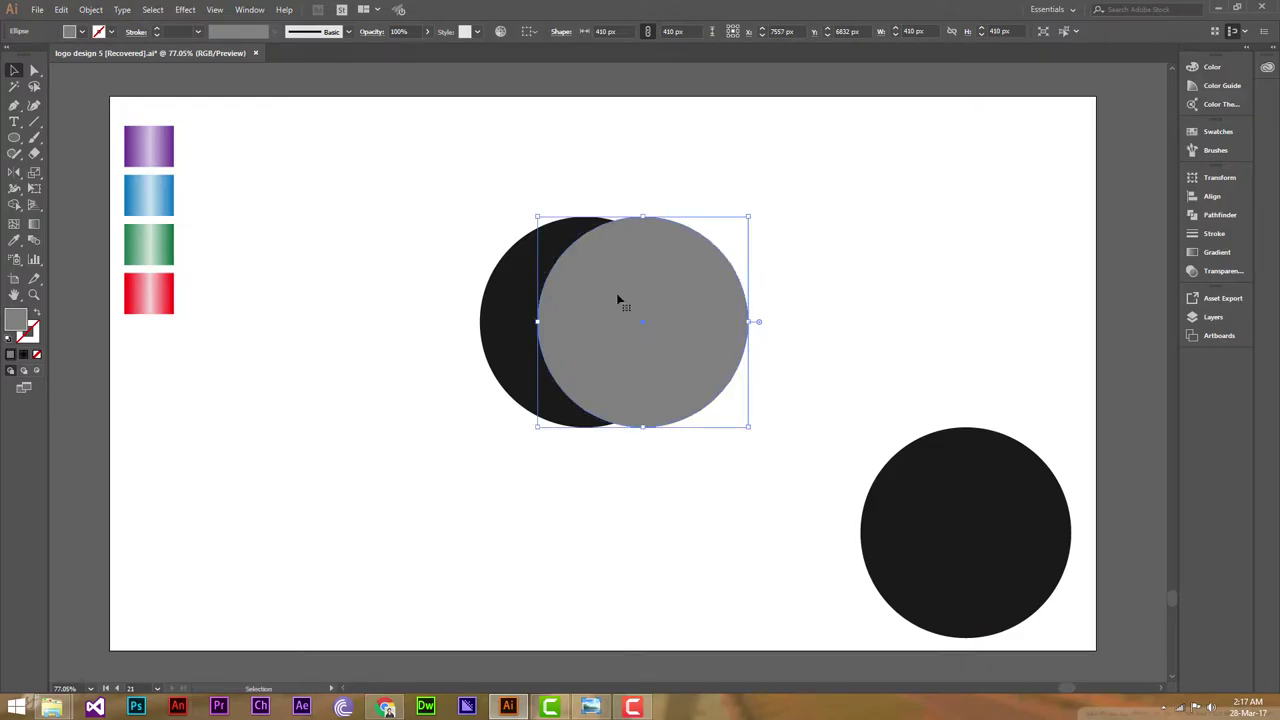
drag(394, 200, 677, 398)
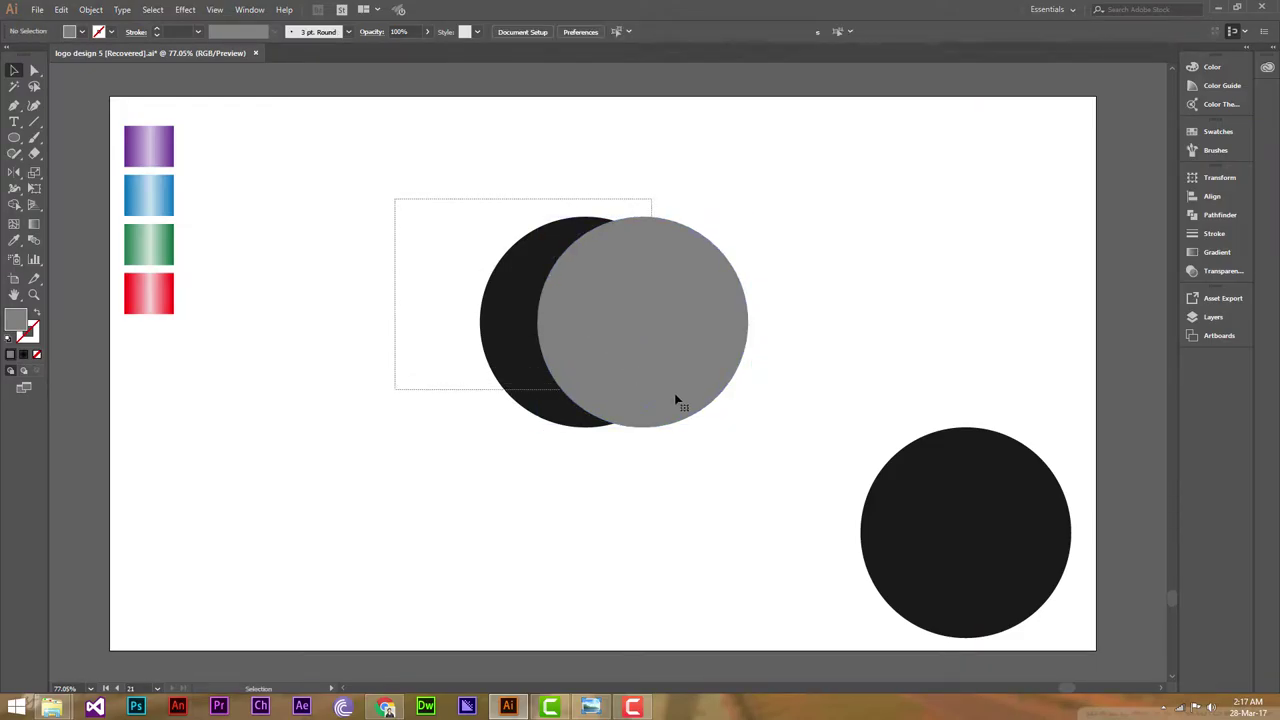
Subtract the grey circle with Pathfinder Minus Front, leaving a black crescent.
click(1218, 215)
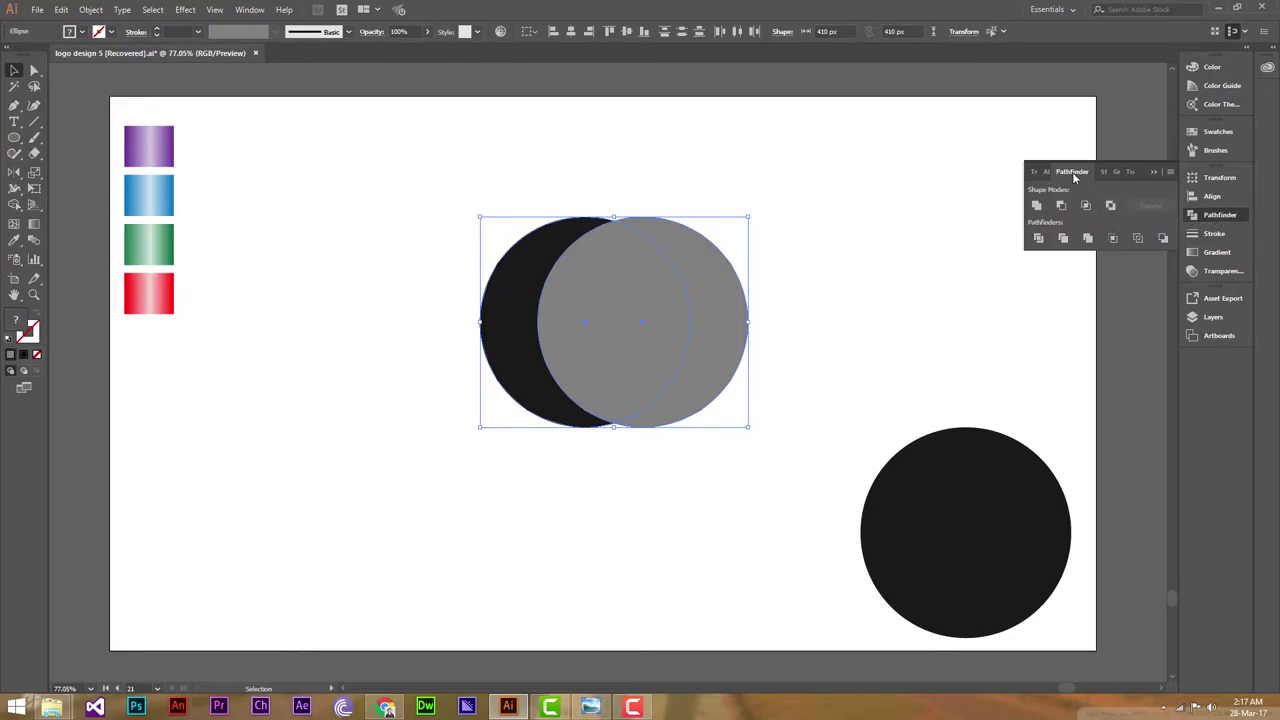
click(250, 9)
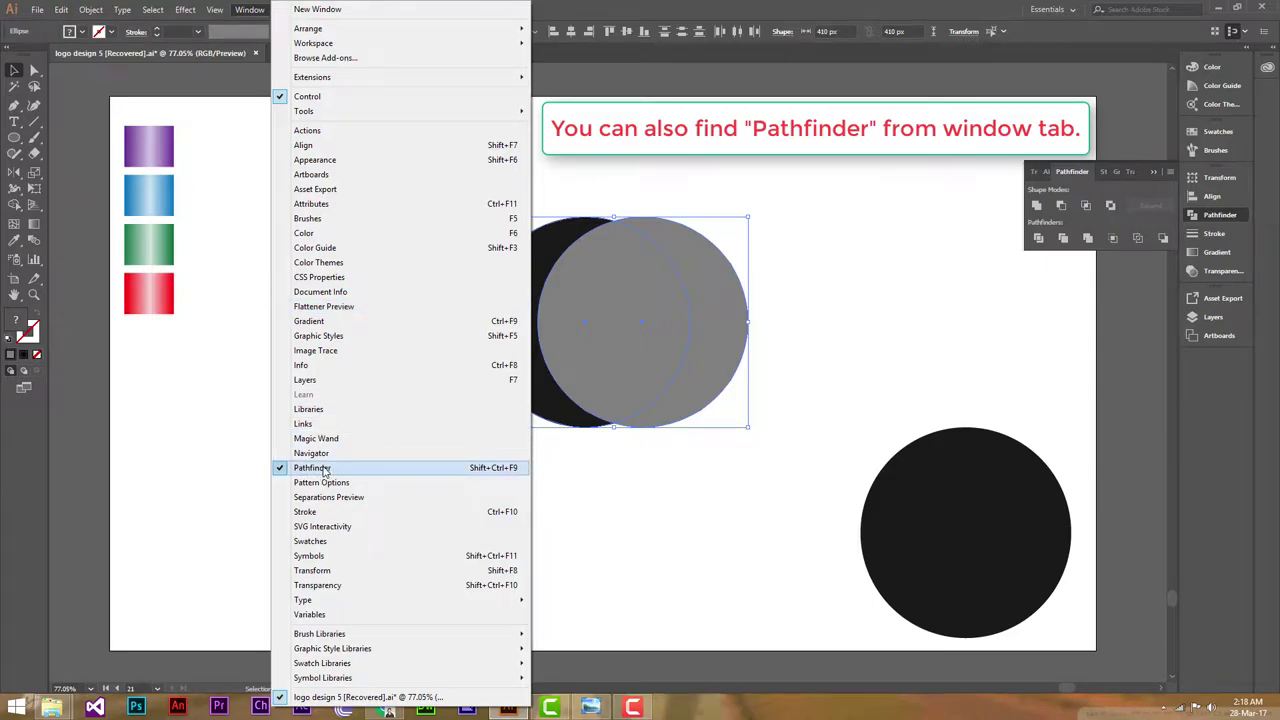
click(1071, 174)
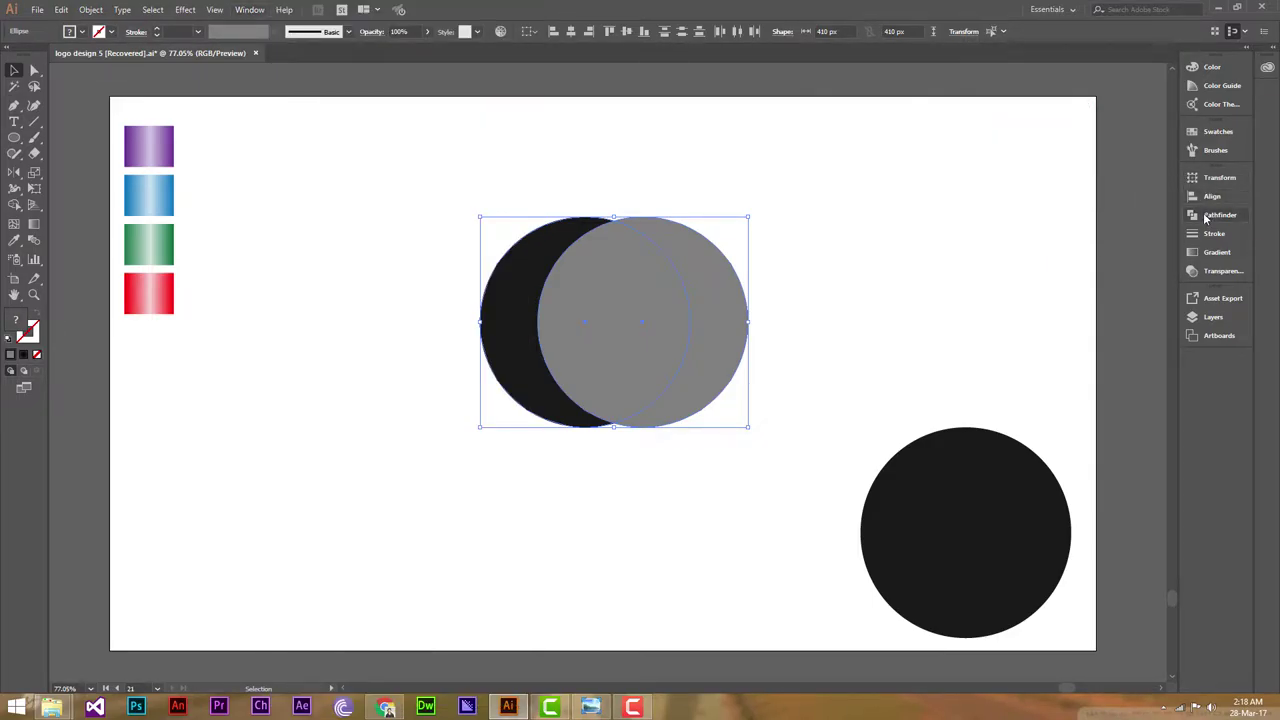
click(1204, 217)
click(1059, 206)
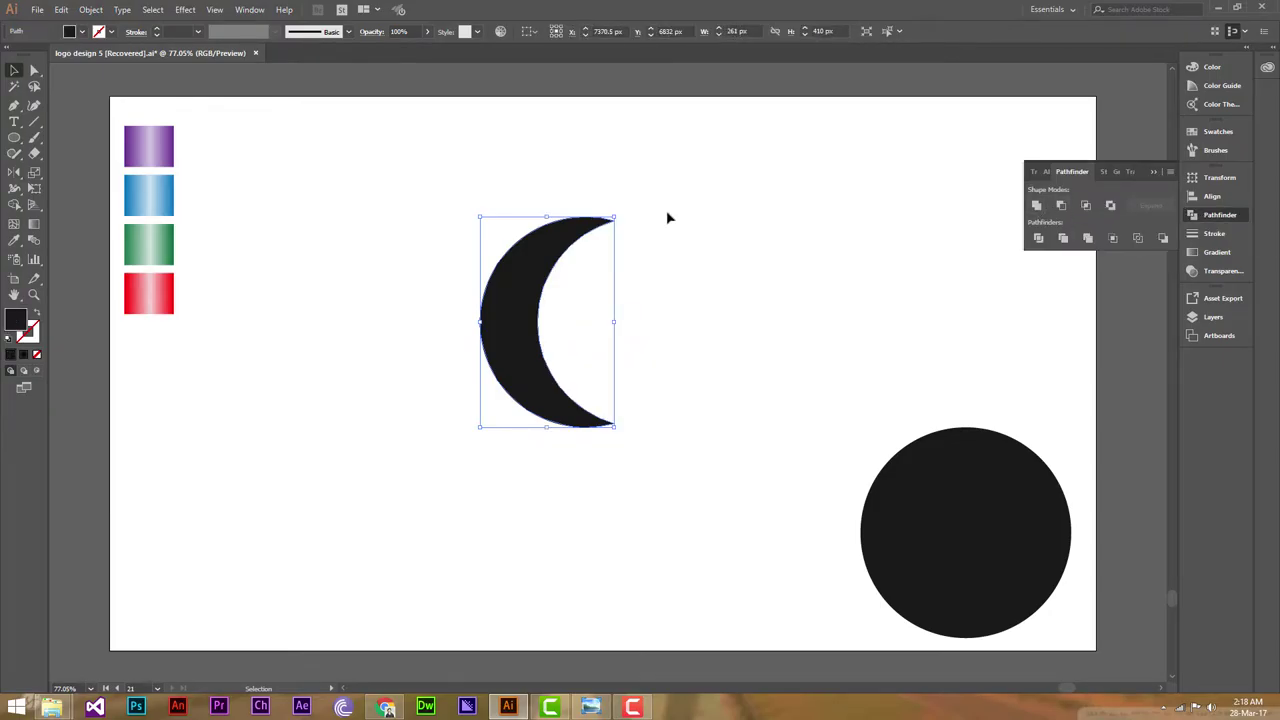
click(640, 189)
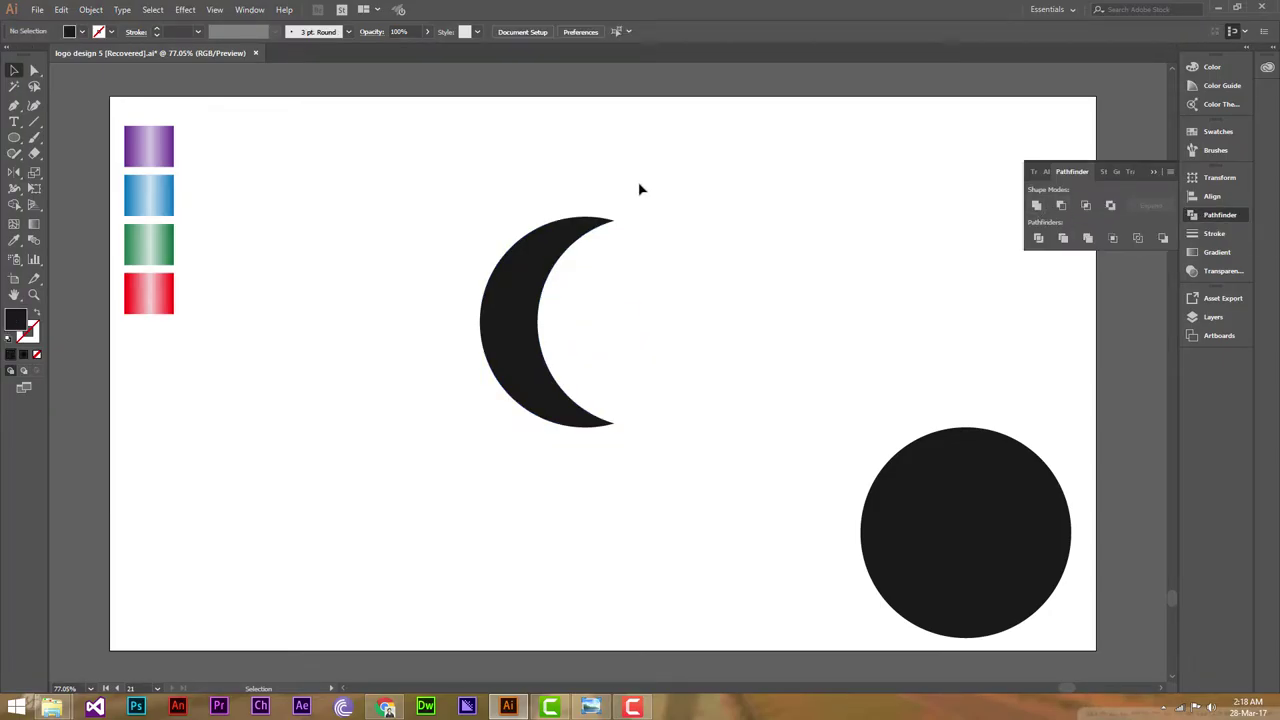
Move the lower-right circle up beside the crescent and fill it pure black.
click(995, 519)
drag(1001, 523, 700, 313)
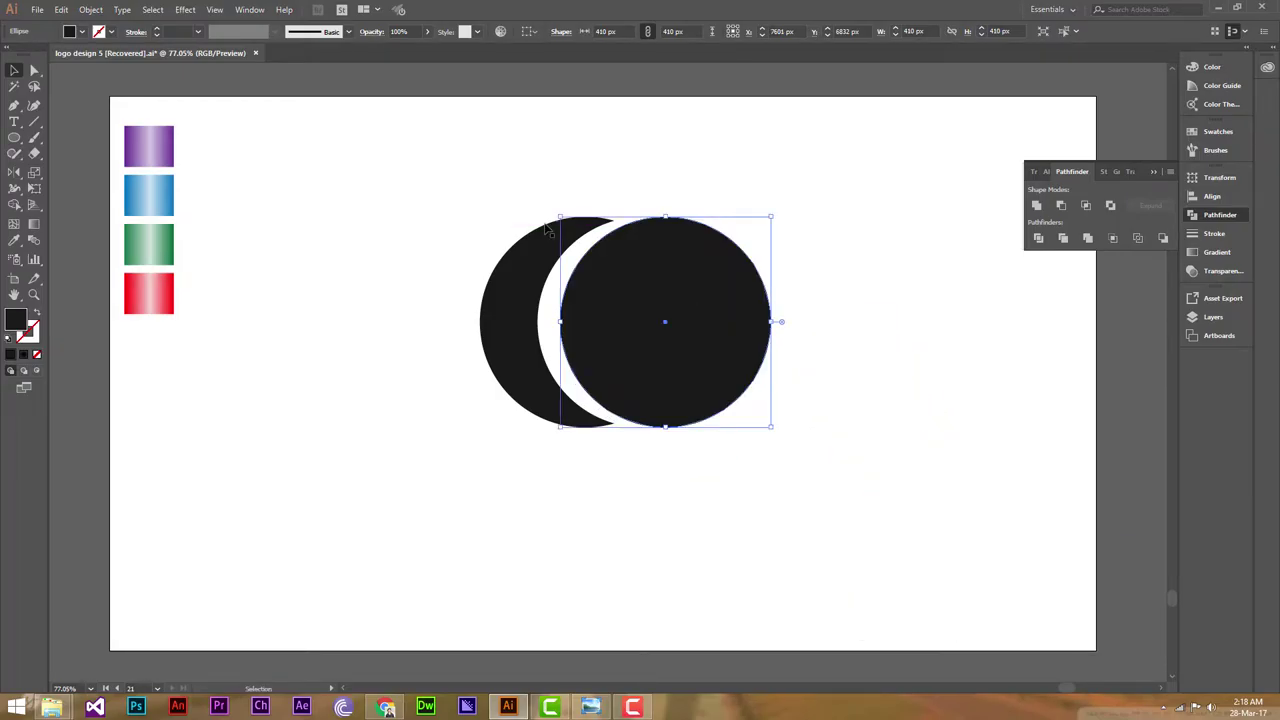
click(84, 32)
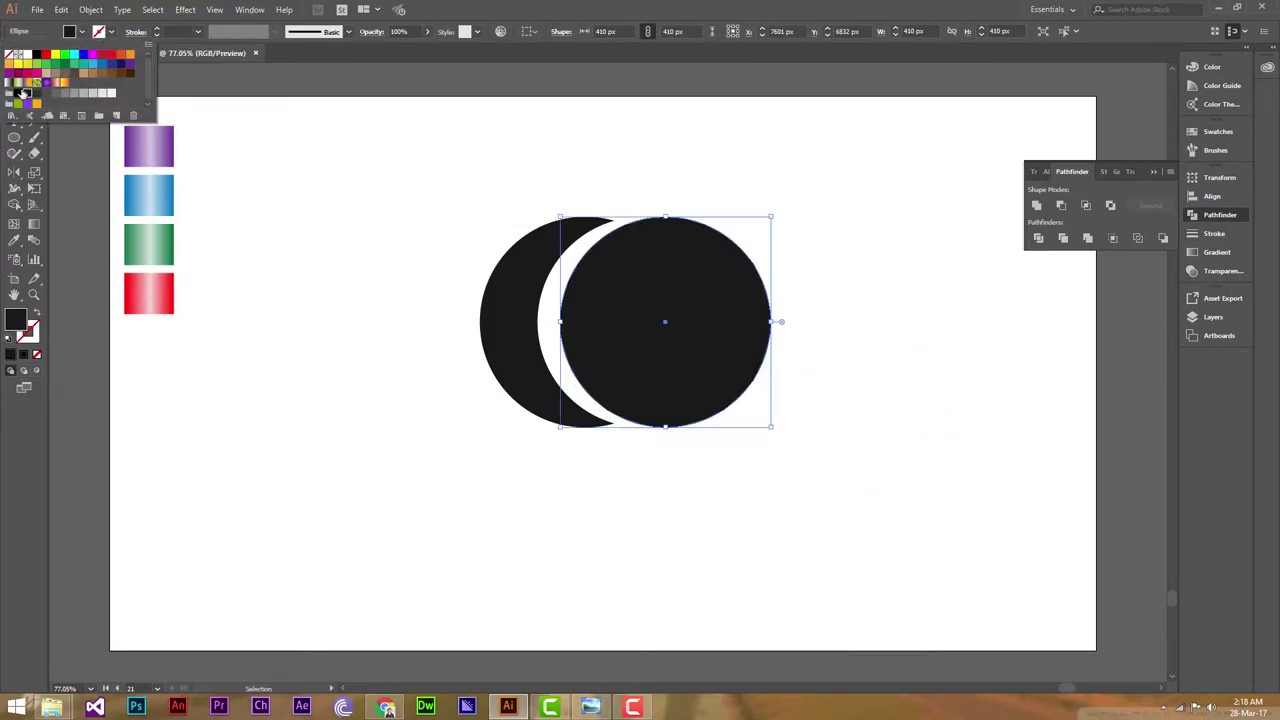
click(17, 96)
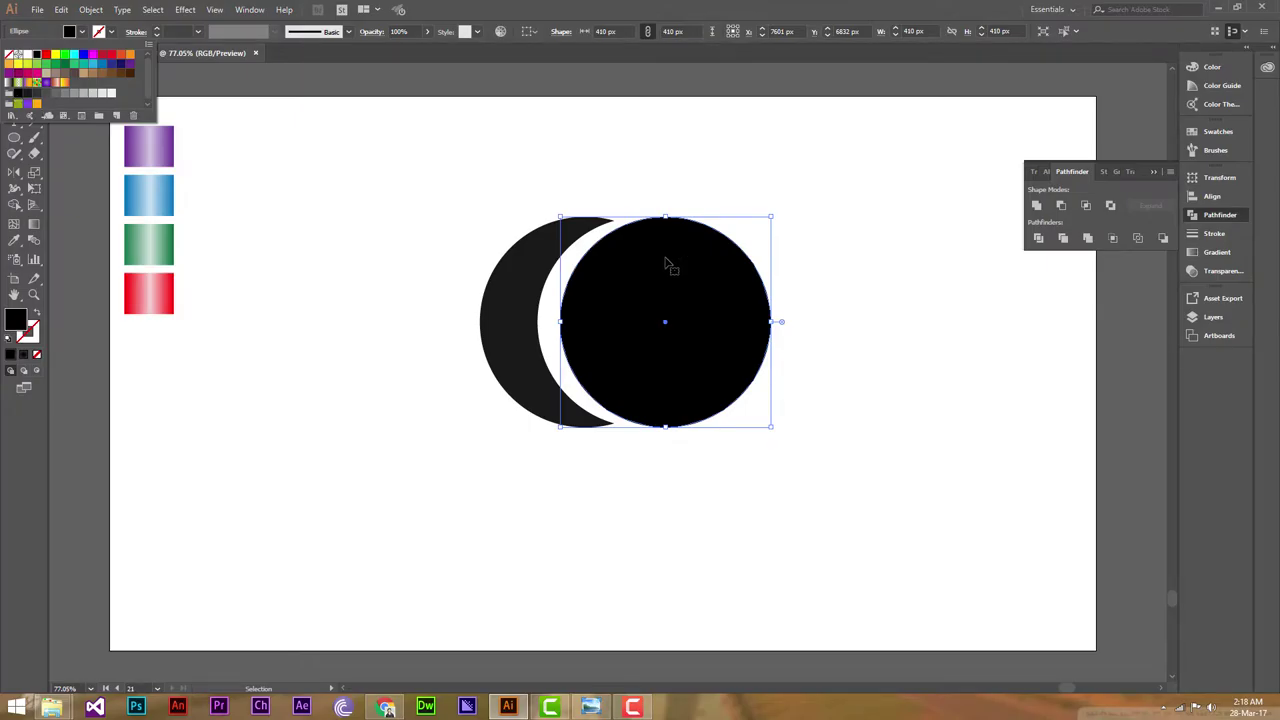
Make the crescent grey and nudge the black circle left onto its inner edge.
click(540, 258)
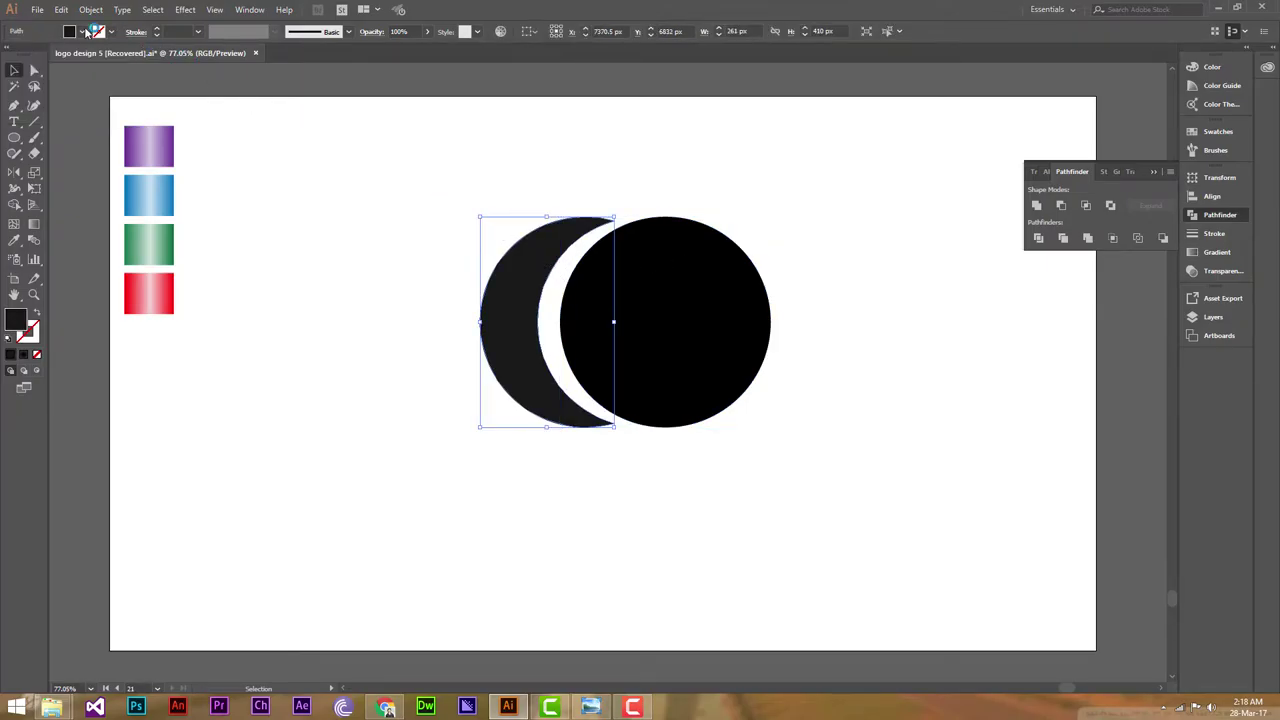
click(84, 32)
click(54, 96)
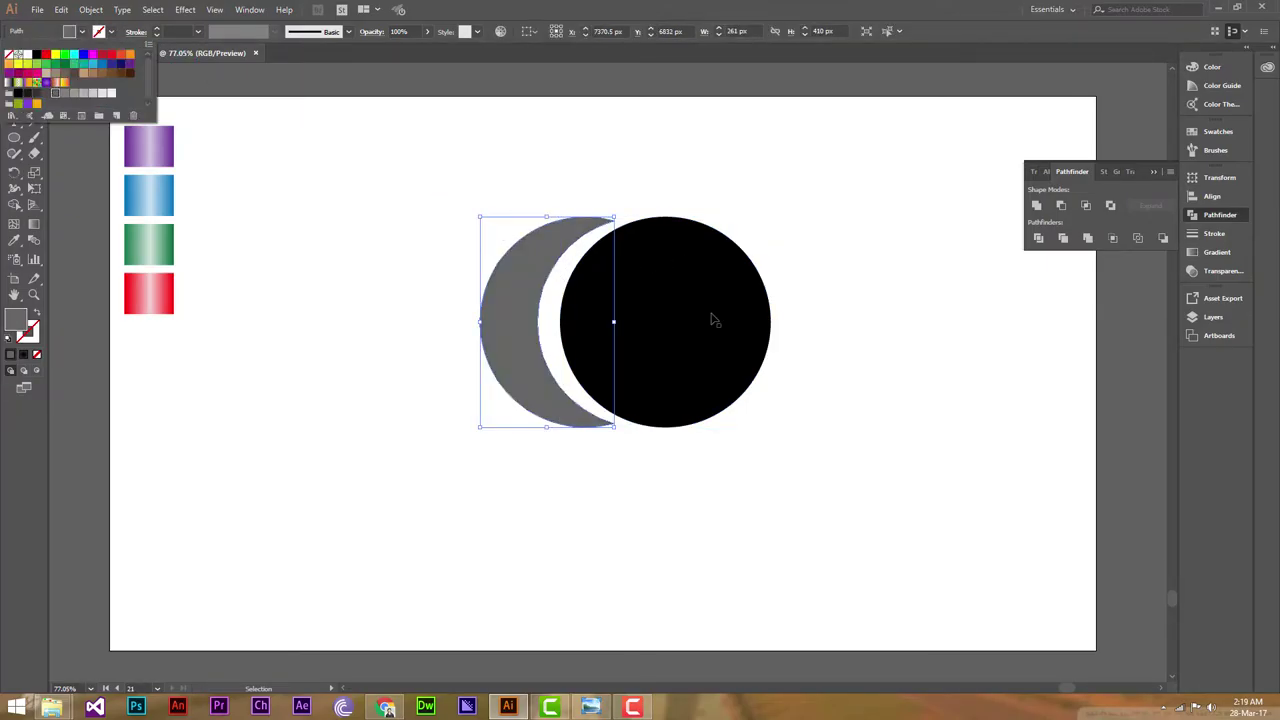
key(Escape)
click(705, 311)
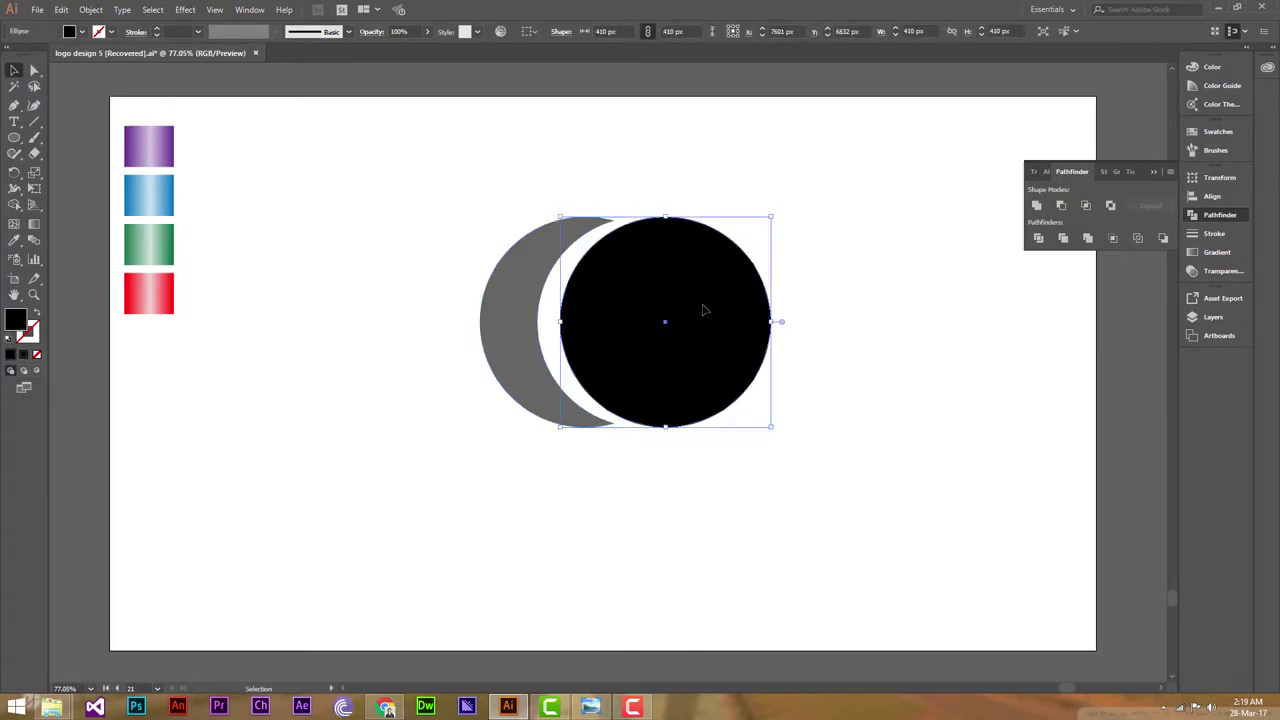
drag(722, 322, 699, 321)
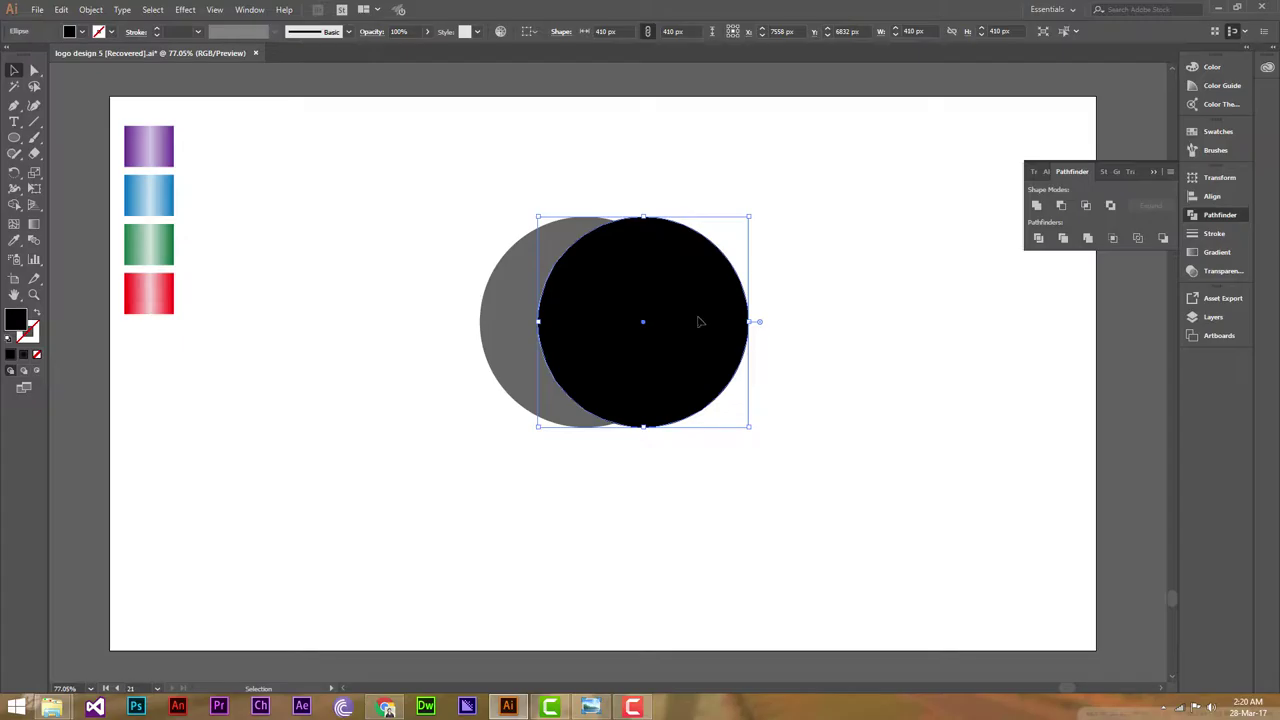
click(920, 314)
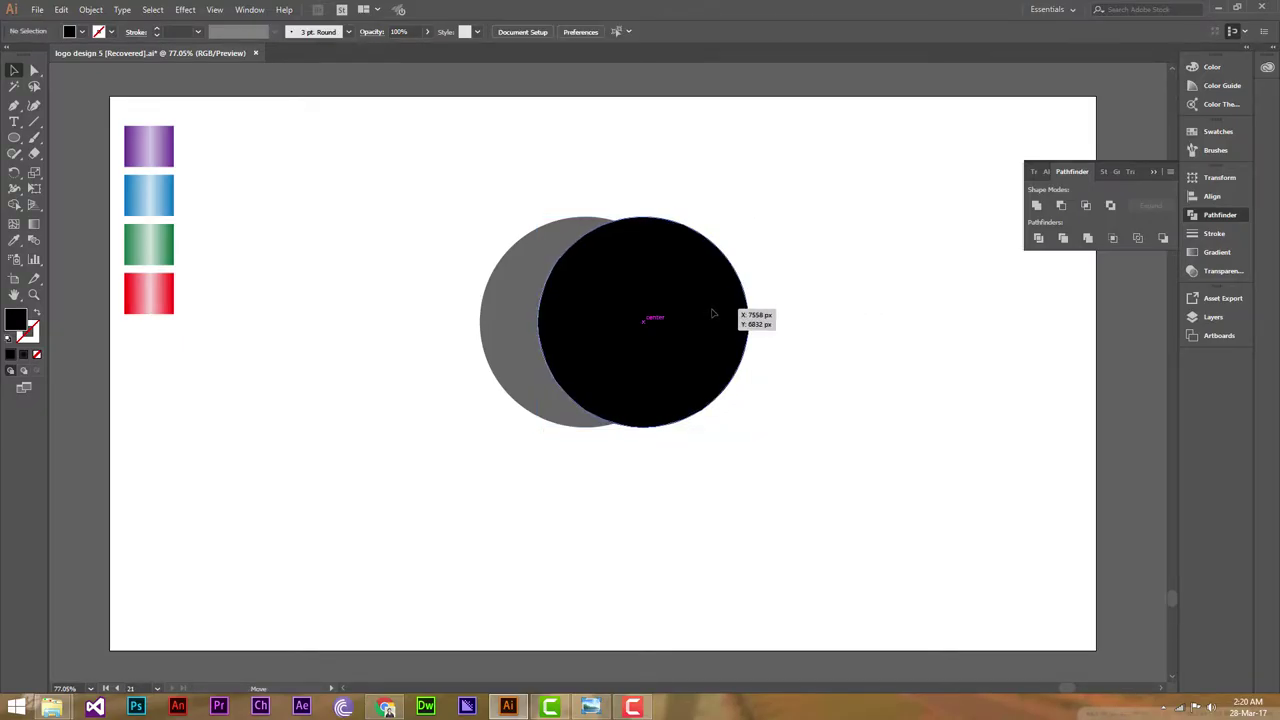
Copy the grey crescent and paste the copy directly in front of it.
click(712, 313)
click(929, 308)
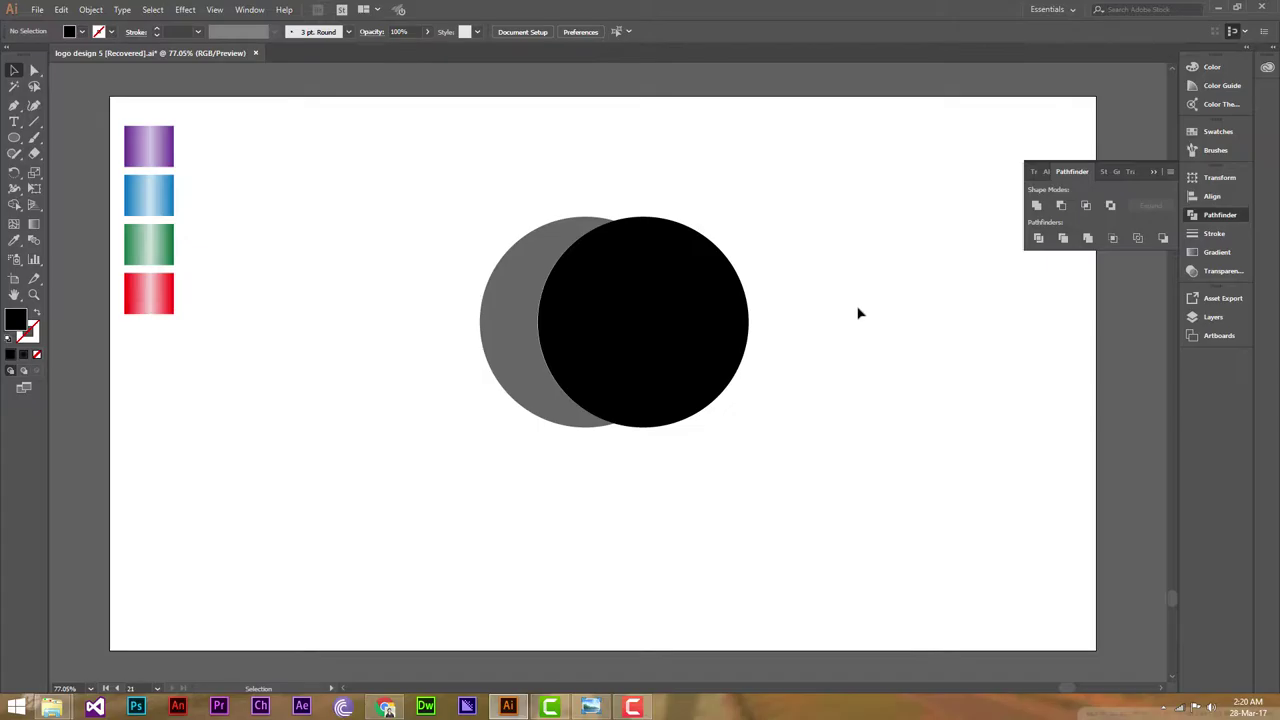
click(533, 313)
click(61, 9)
click(95, 73)
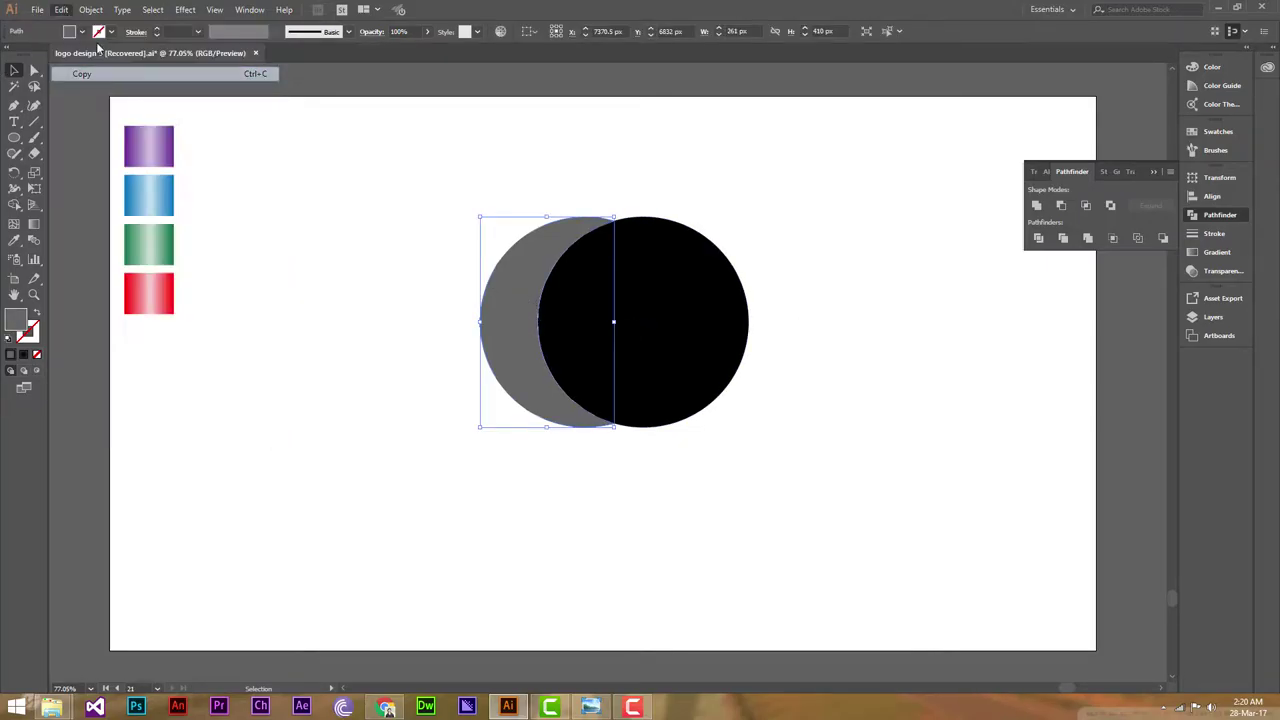
click(61, 9)
click(95, 104)
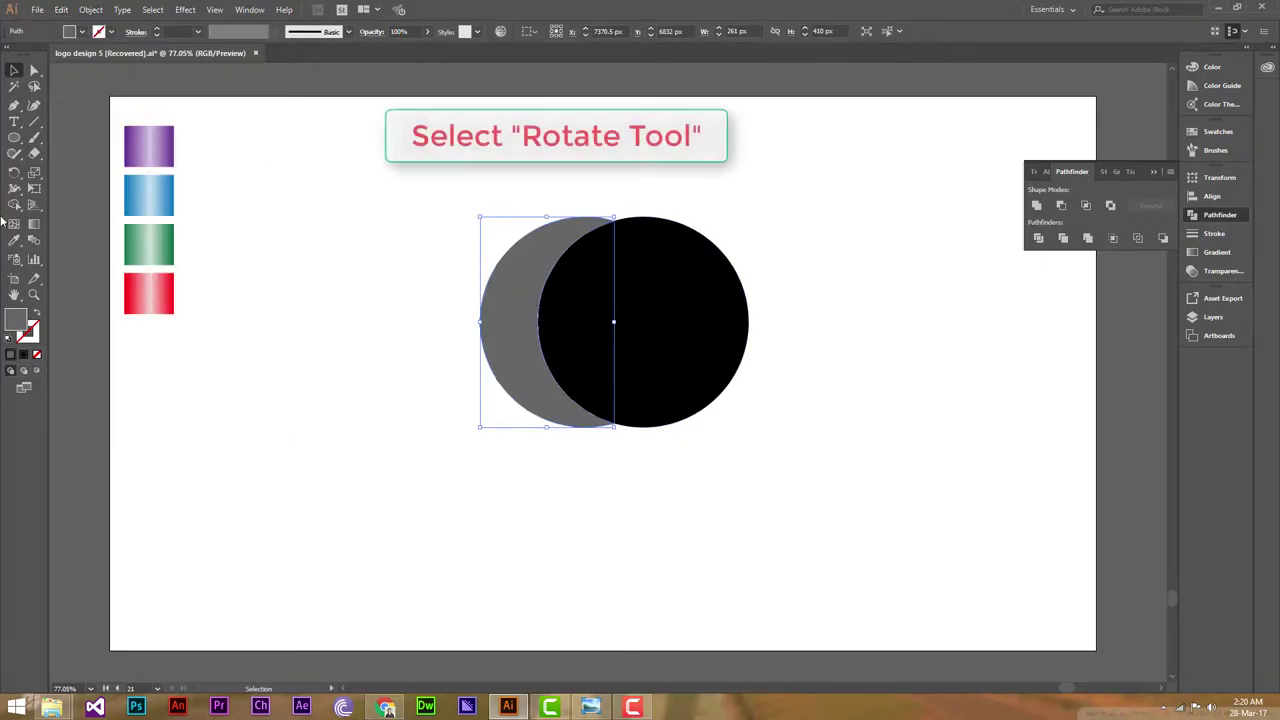
Rotate the copy a quarter turn around the black circle's centre so it sits above.
click(14, 172)
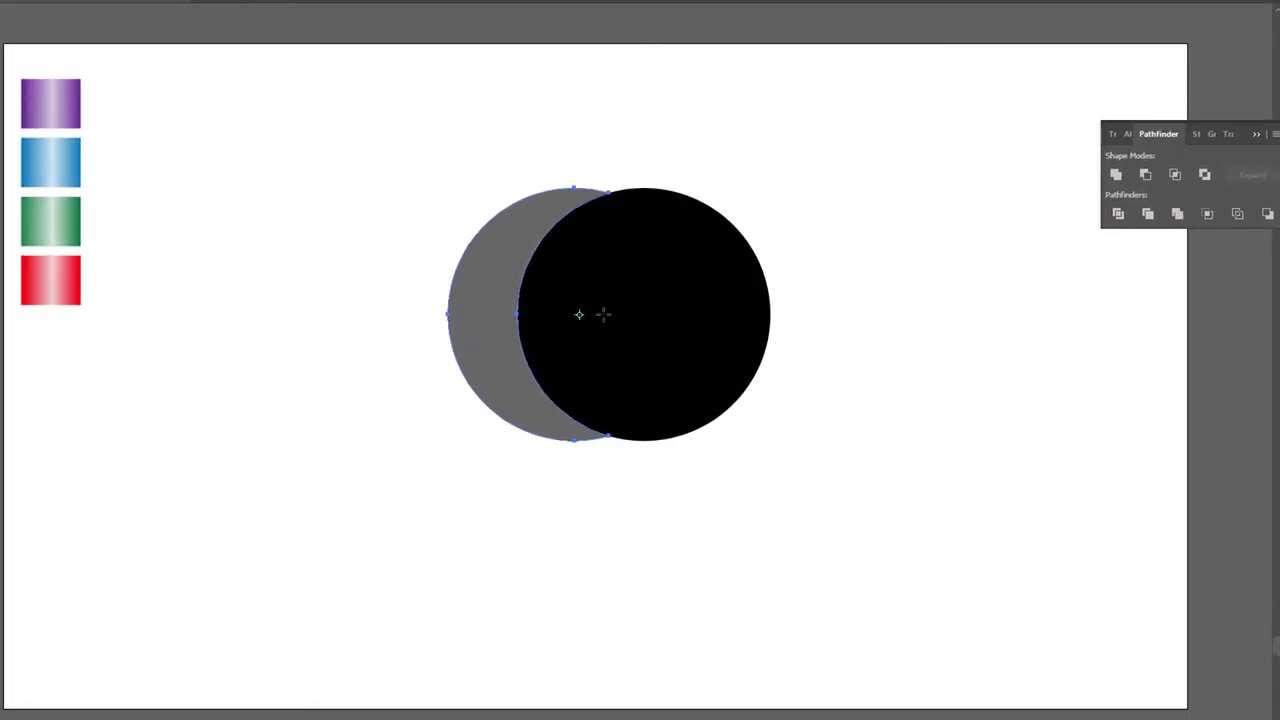
click(643, 313)
mouse_move(479, 319)
mouse_down()
mouse_move(610, 173)
mouse_move(645, 172)
mouse_up()
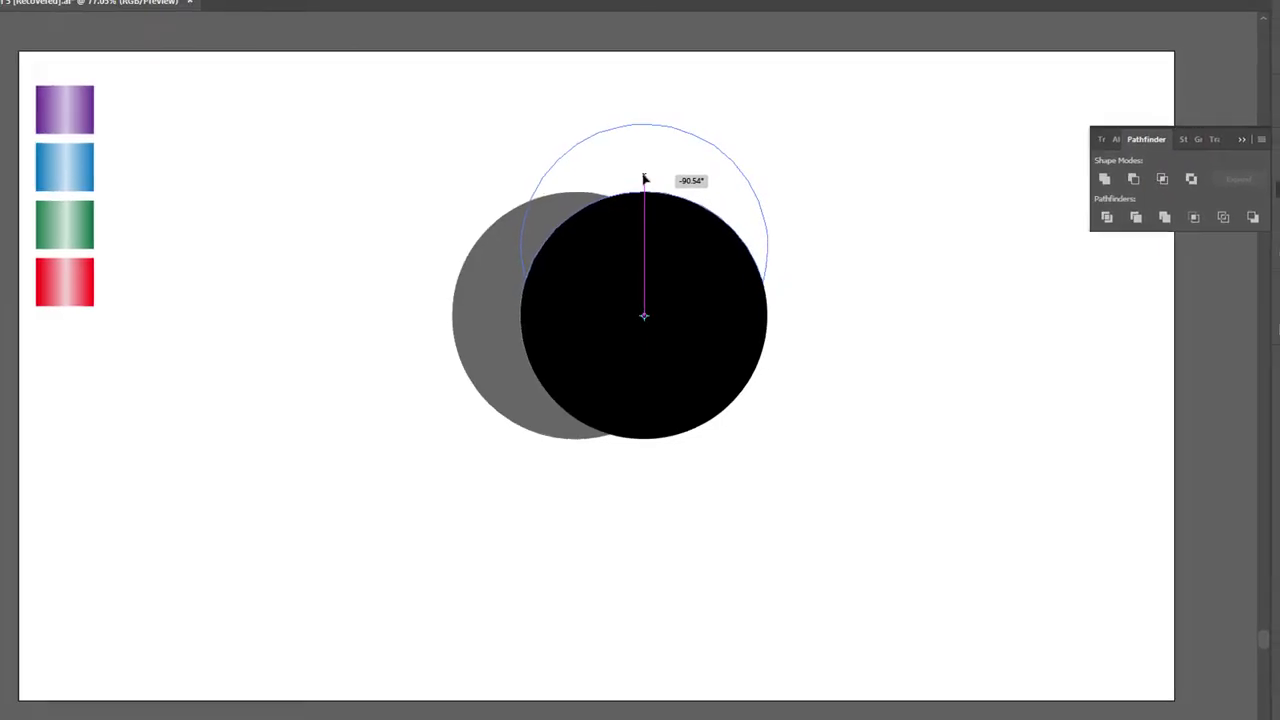
drag(644, 174, 644, 174)
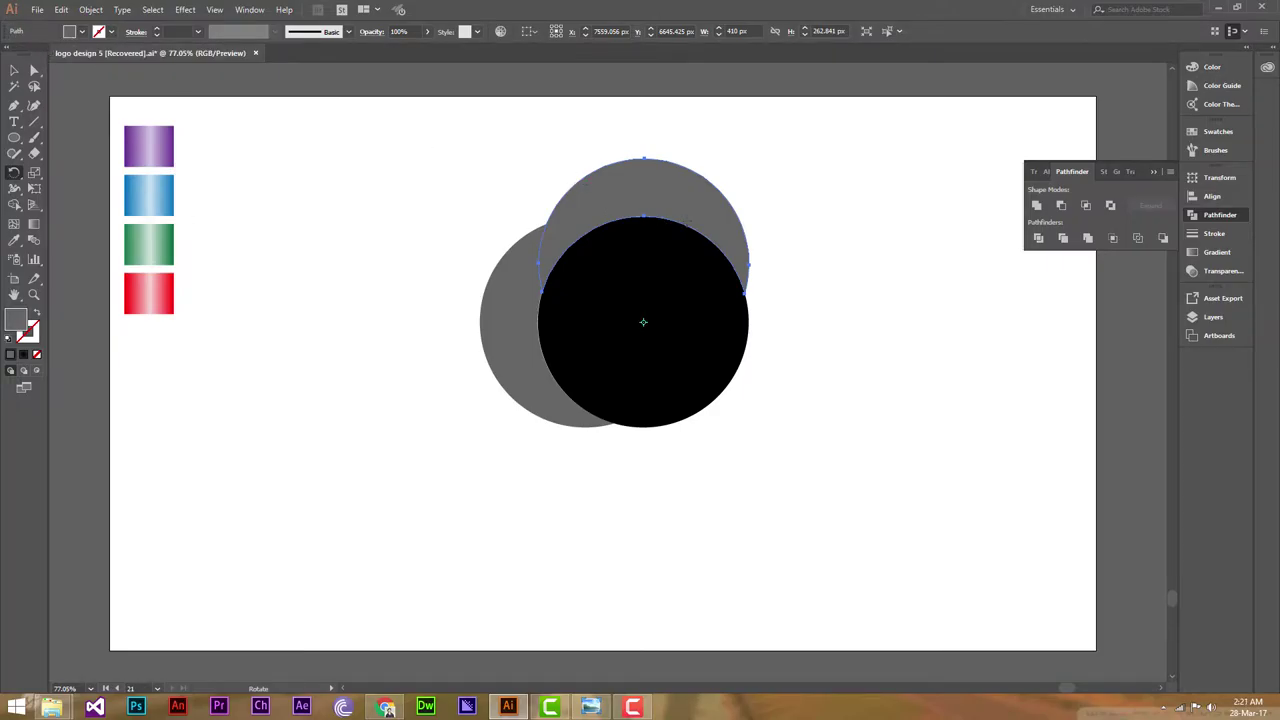
drag(673, 187, 671, 192)
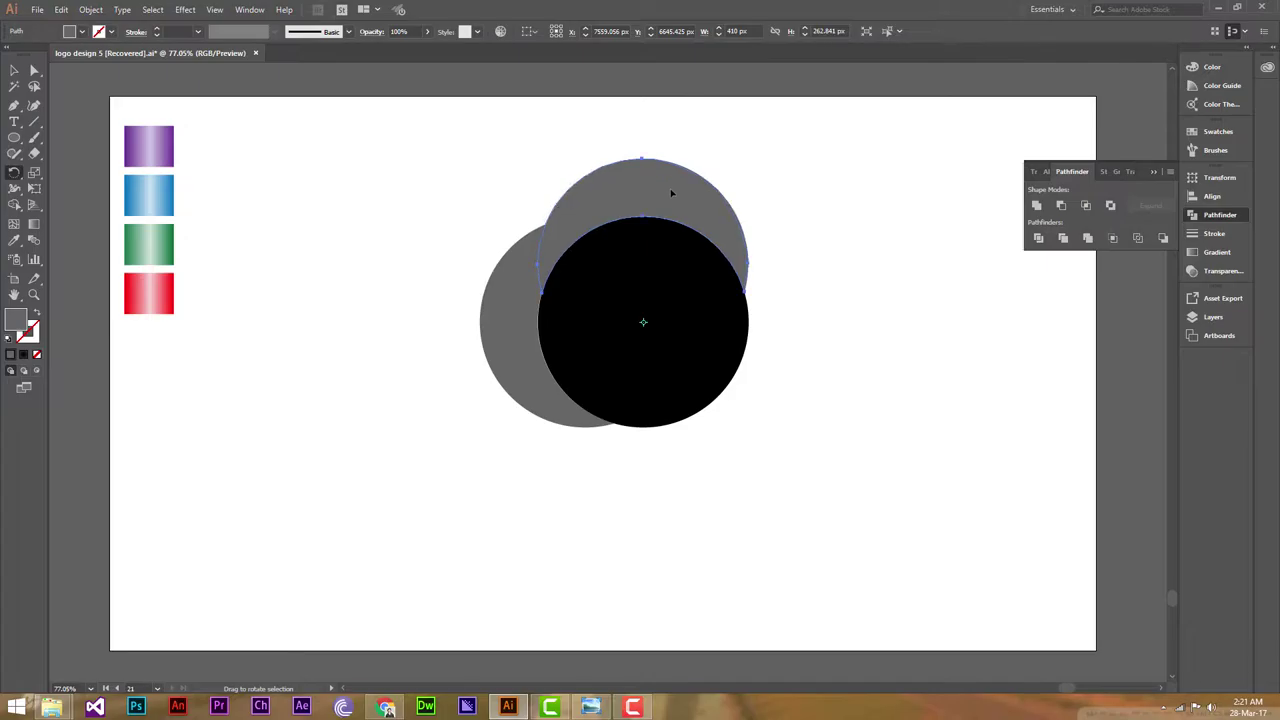
click(61, 9)
Paste a copy of the top grey crescent and rotate it to the black circle's right.
click(80, 73)
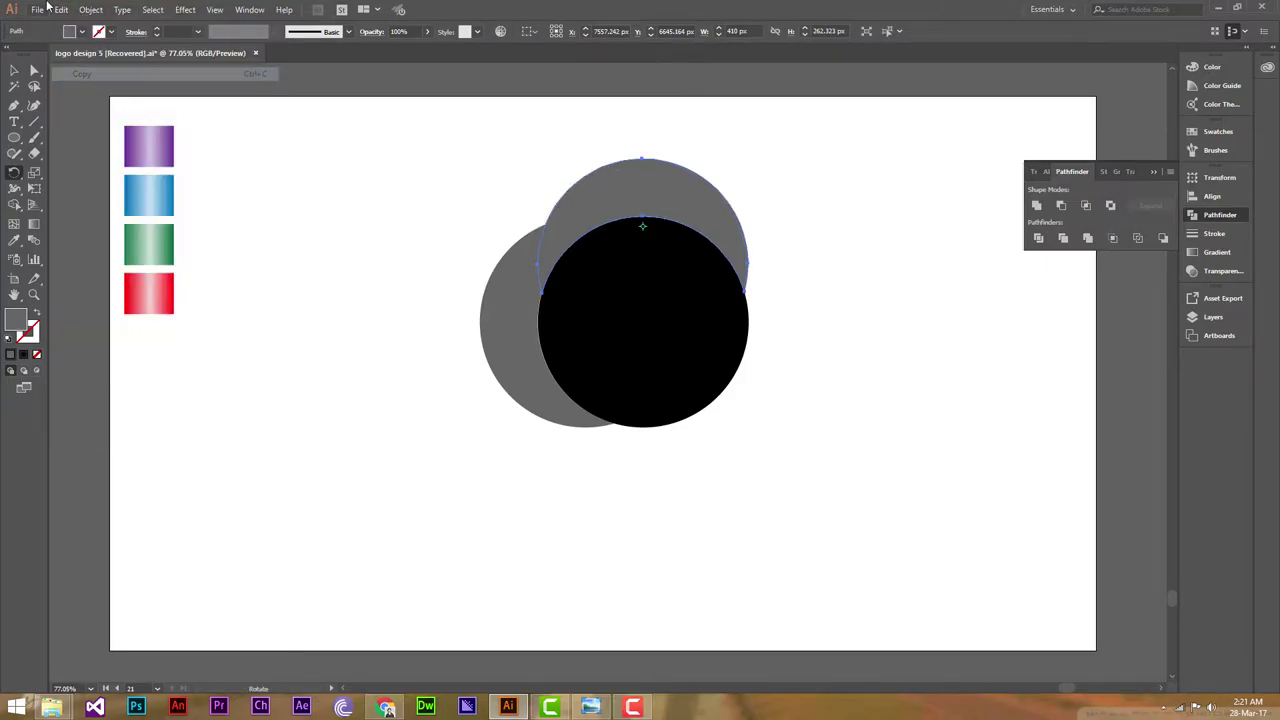
click(61, 9)
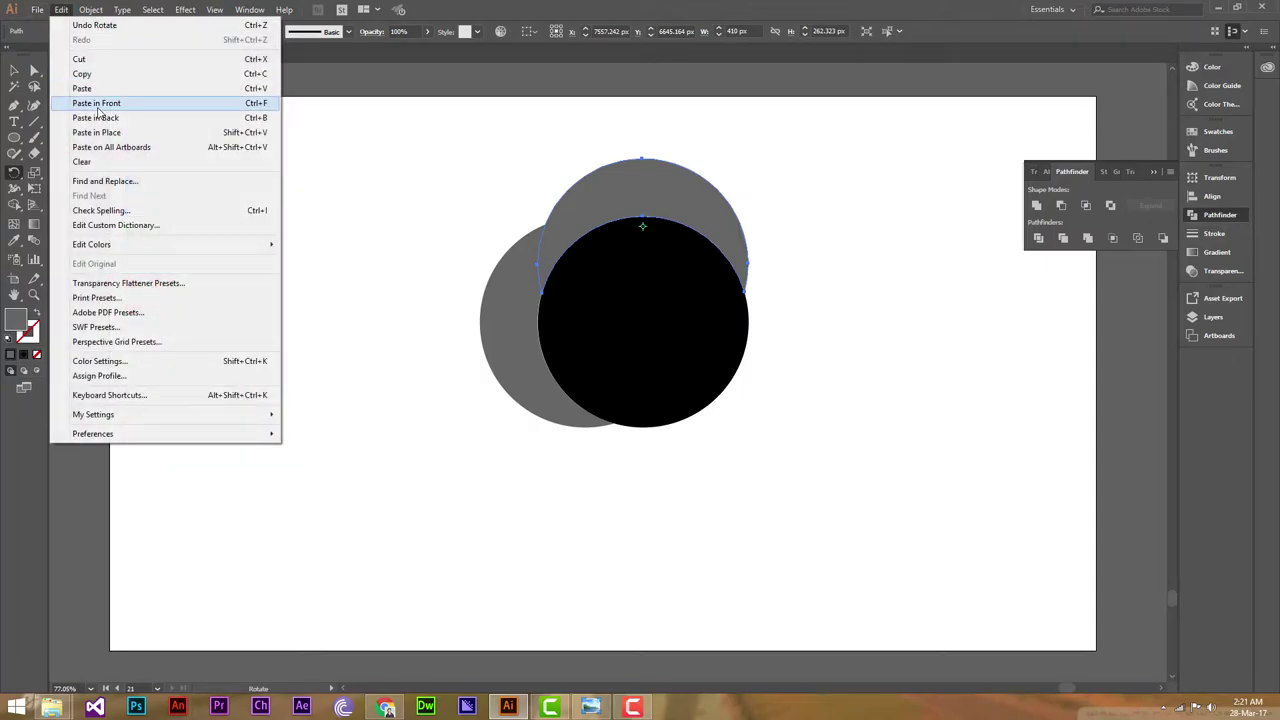
click(97, 105)
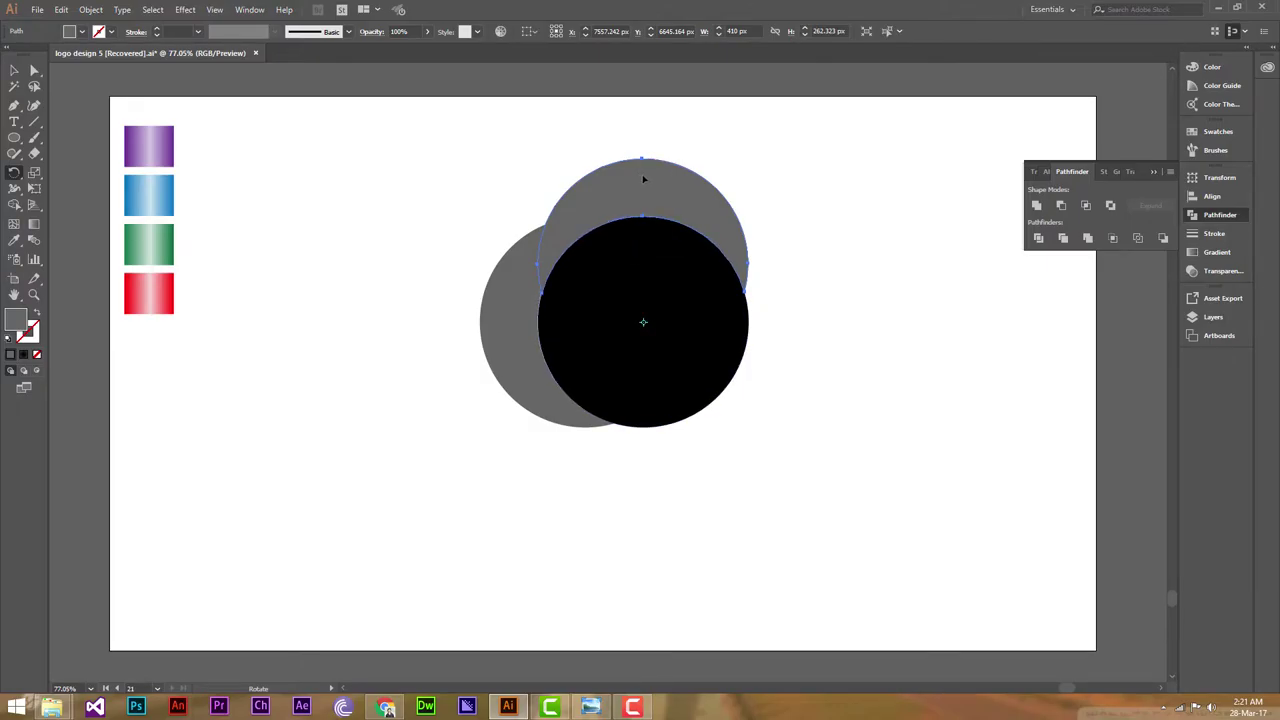
drag(642, 180, 779, 325)
Paste a copy of the right crescent and rotate it below the black circle.
click(61, 9)
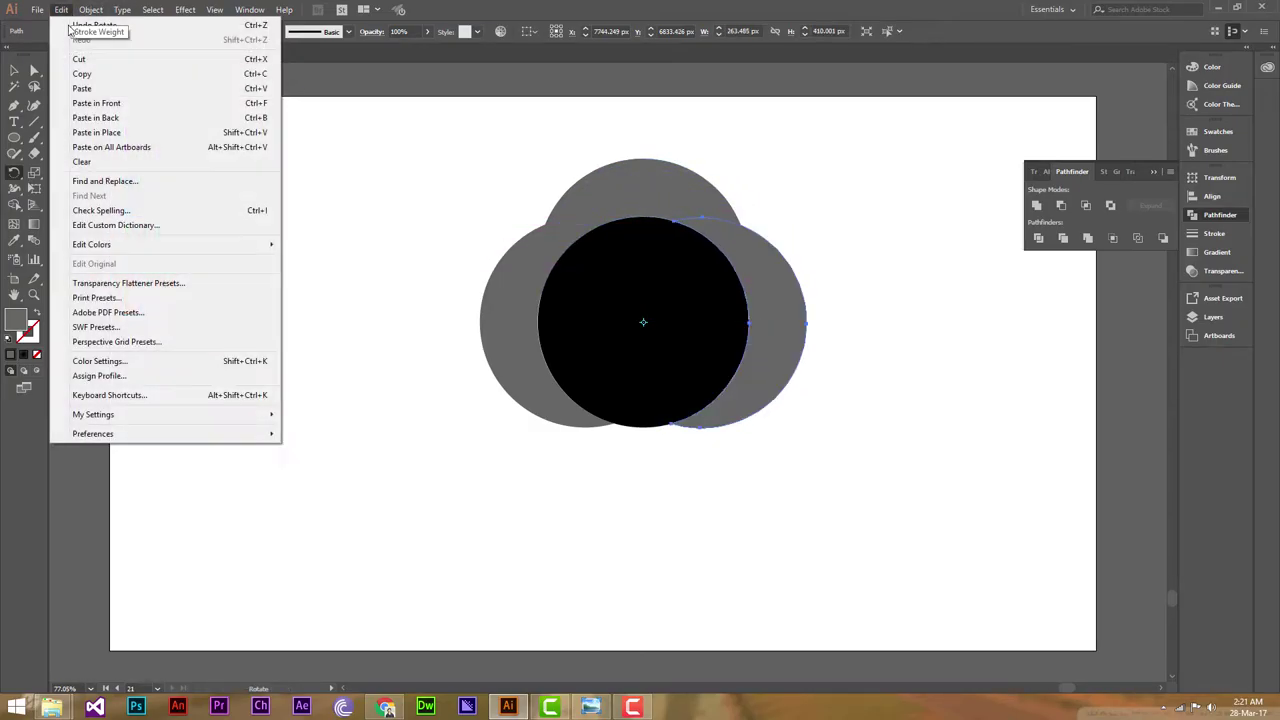
click(82, 73)
click(61, 9)
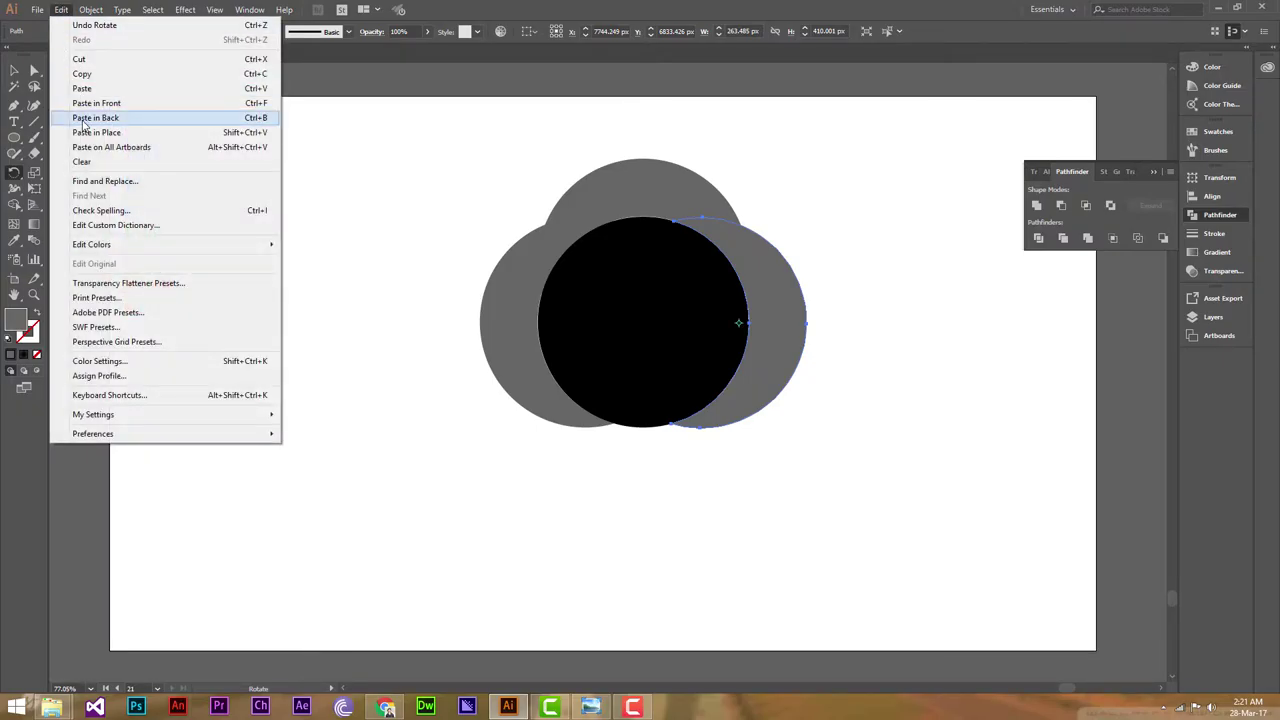
click(84, 103)
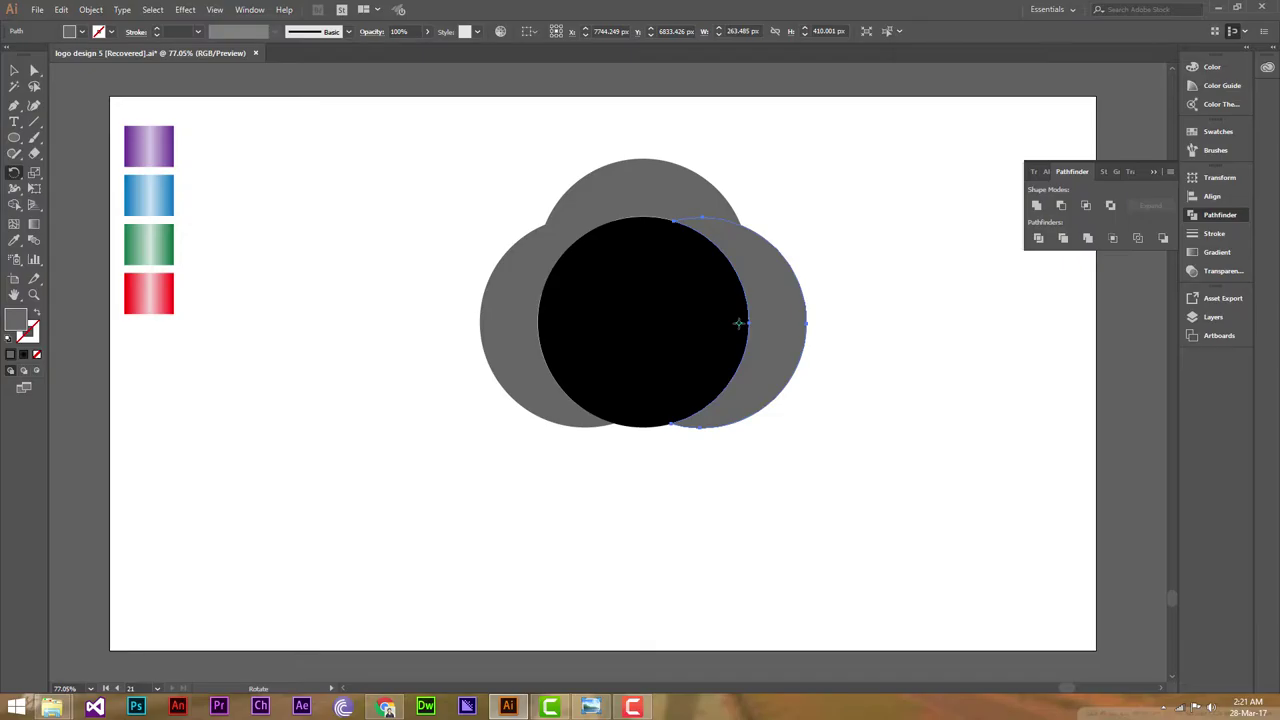
click(643, 322)
mouse_move(784, 333)
mouse_down()
mouse_move(662, 485)
mouse_move(643, 484)
mouse_up()
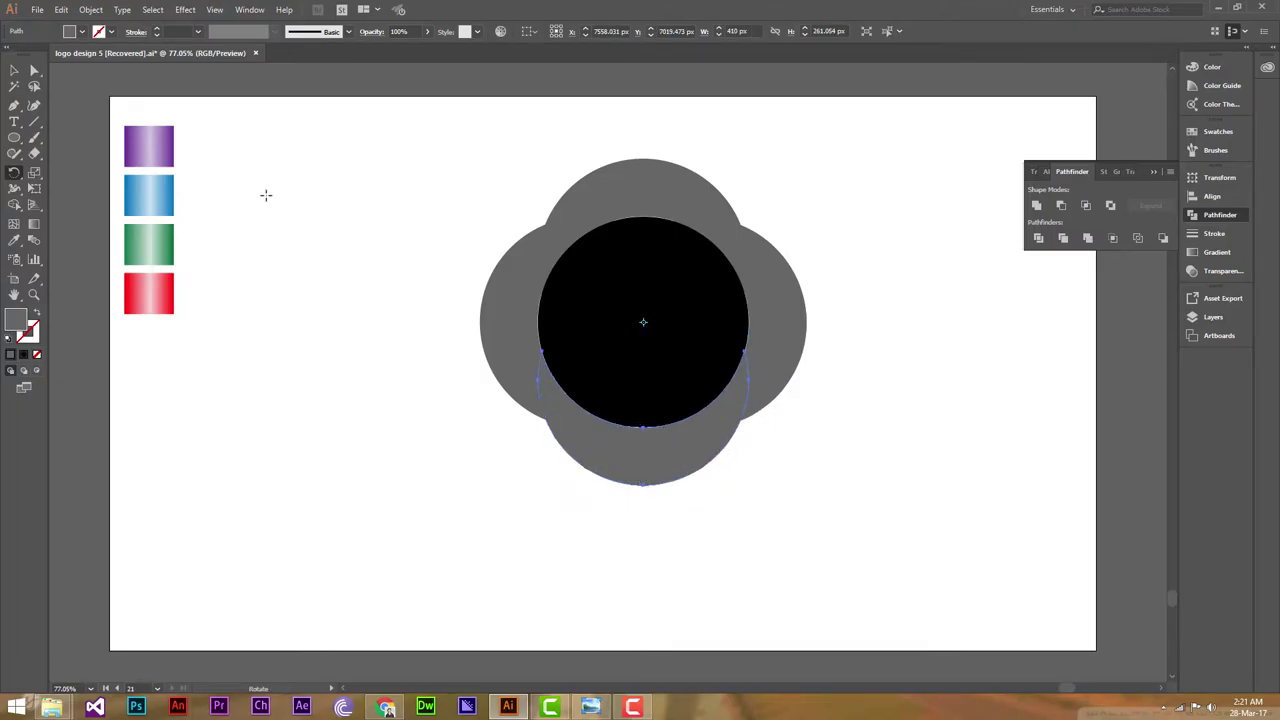
click(14, 70)
Move the black circle to the page's lower right, exposing a white centre in the grey lobes.
click(440, 197)
drag(686, 298, 1033, 546)
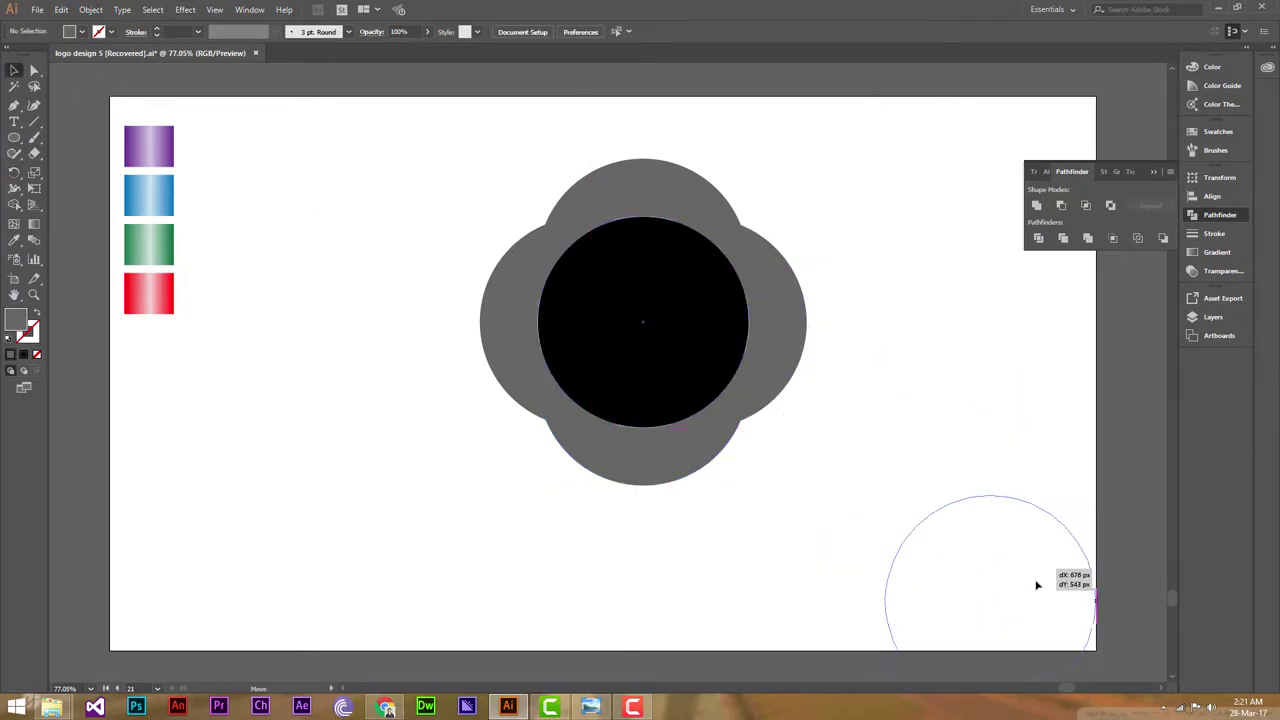
drag(1033, 545, 1033, 545)
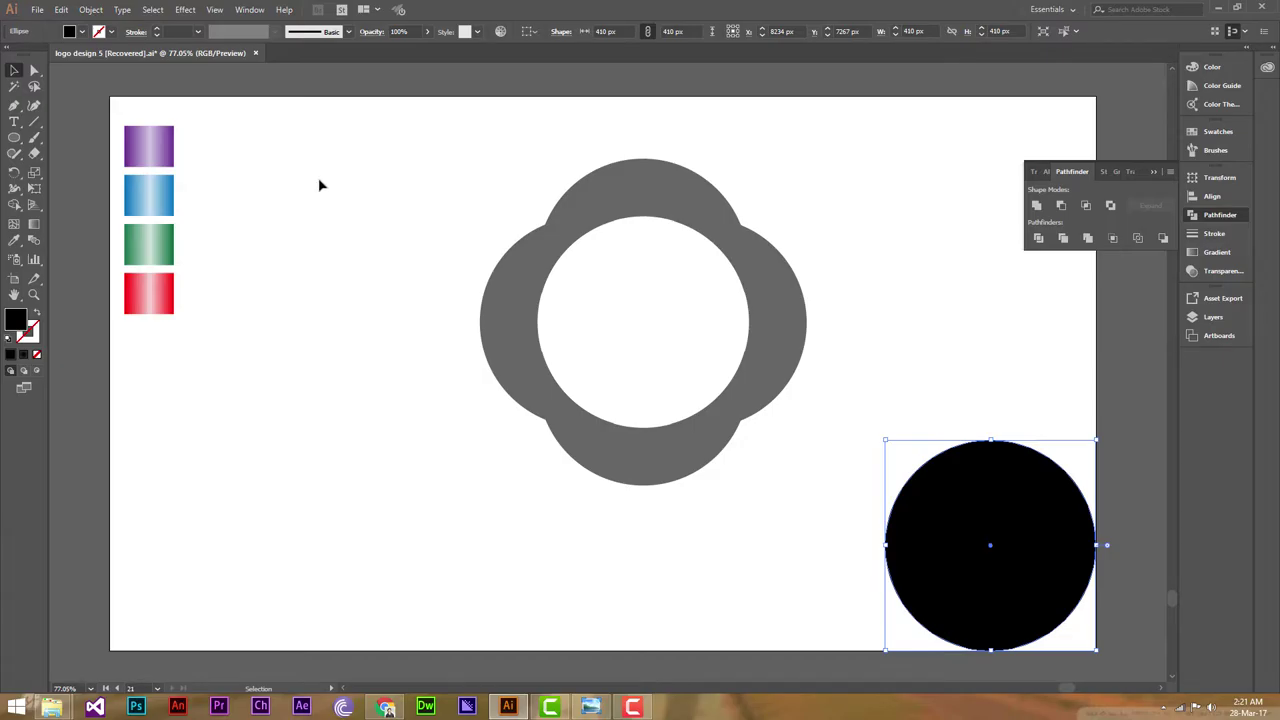
click(33, 121)
click(112, 32)
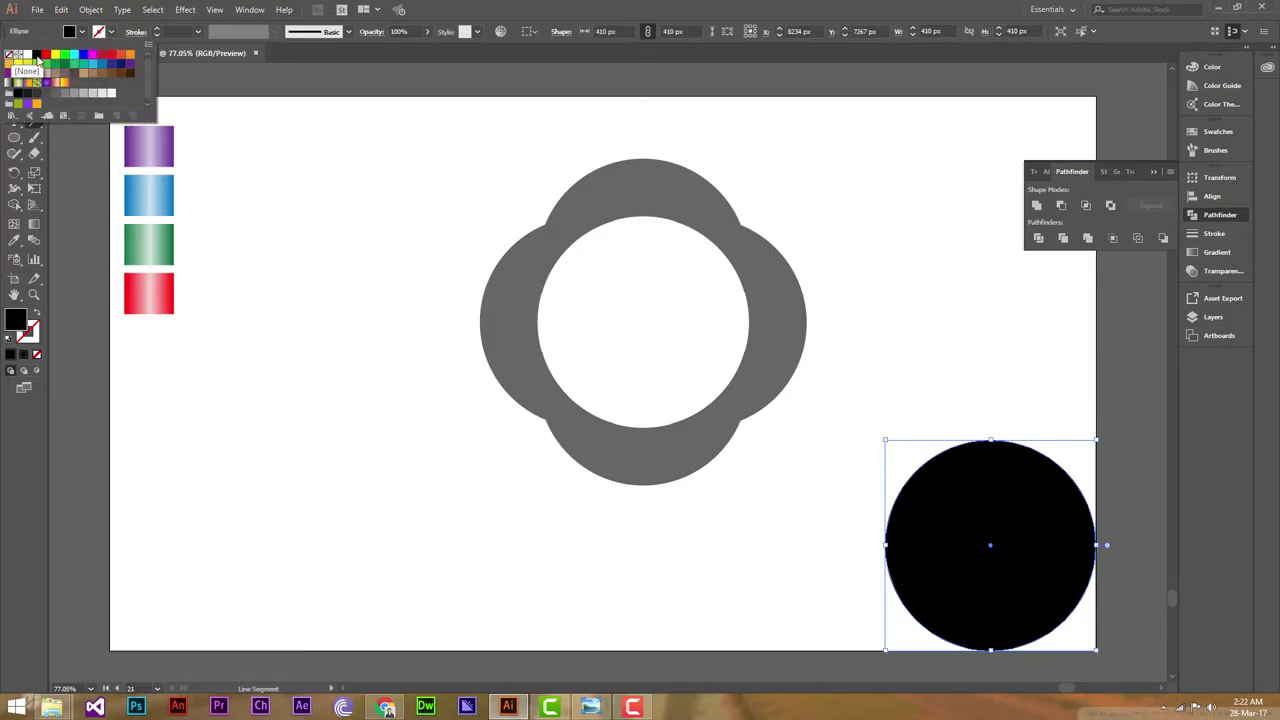
Set the stroke to black and draw a diagonal from top right to lower left.
click(37, 55)
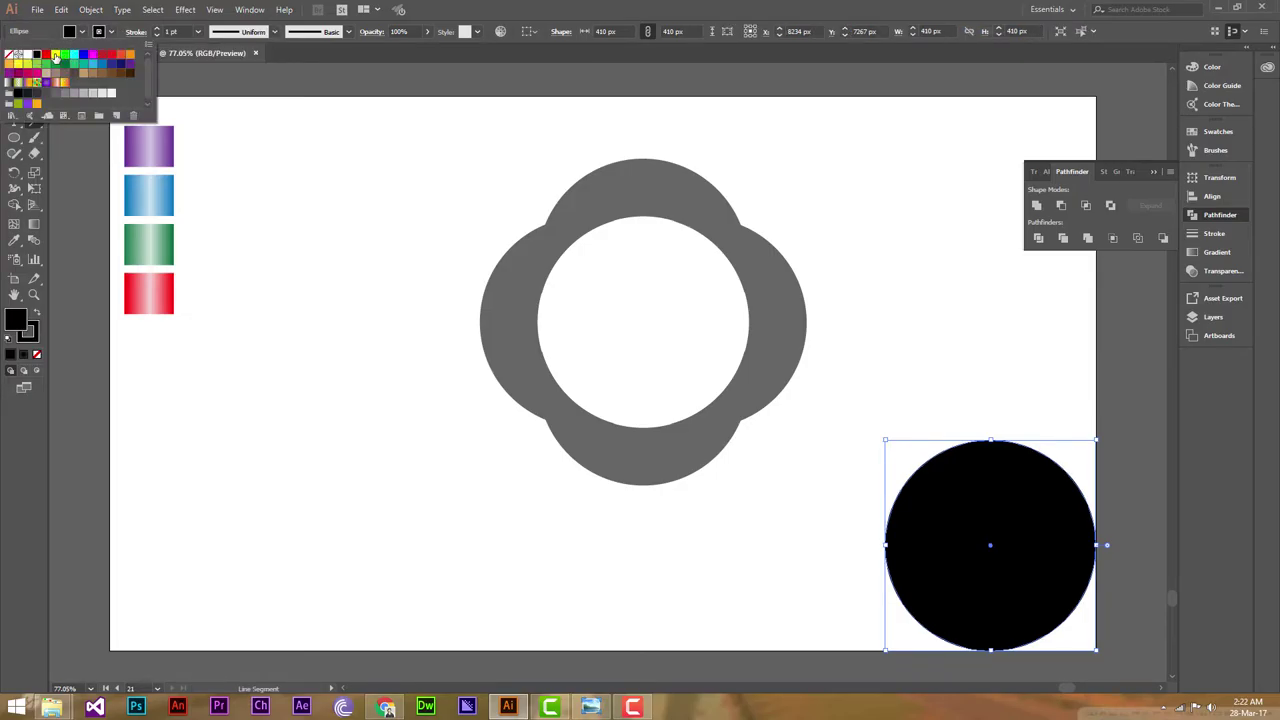
click(112, 32)
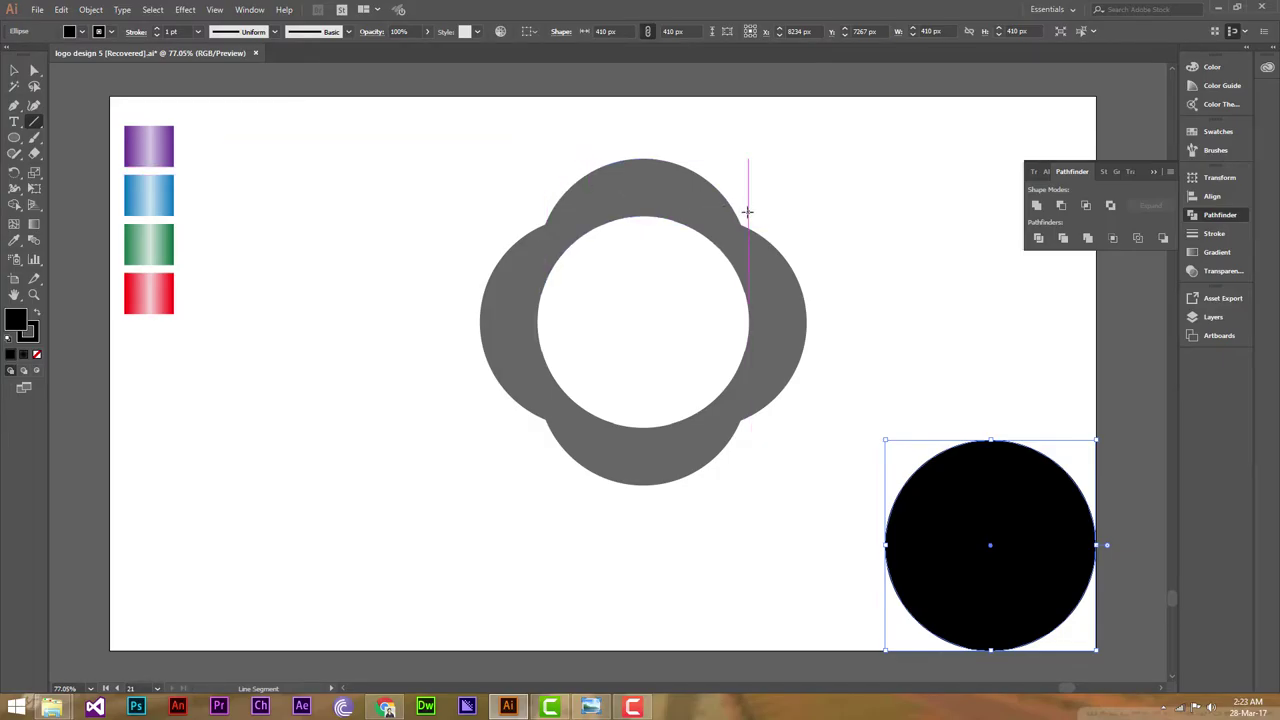
drag(748, 216, 529, 446)
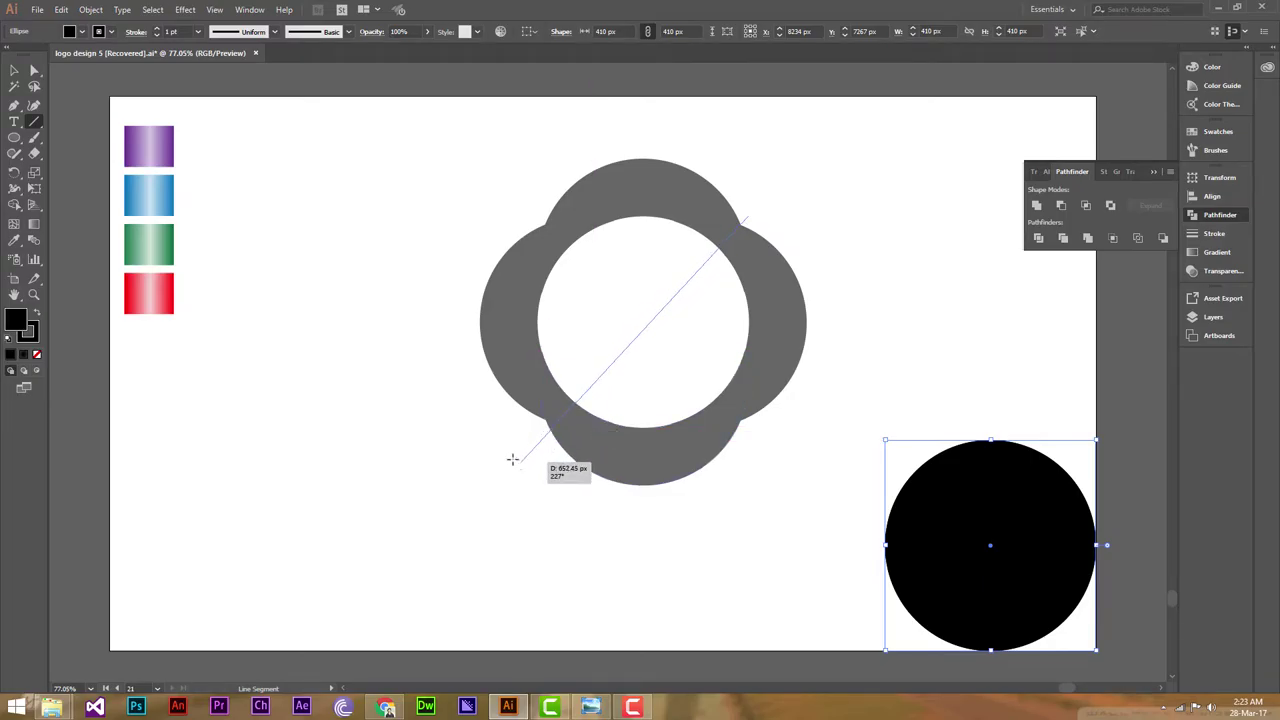
drag(529, 446, 506, 458)
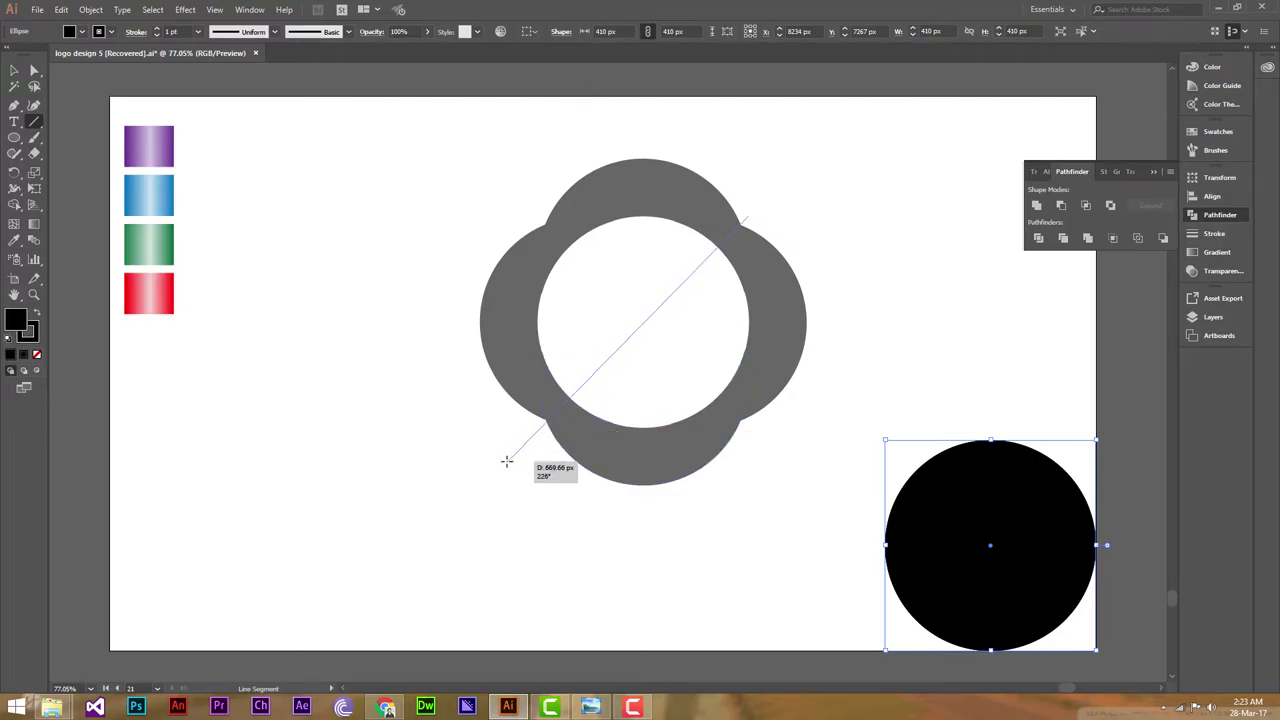
drag(506, 461, 505, 460)
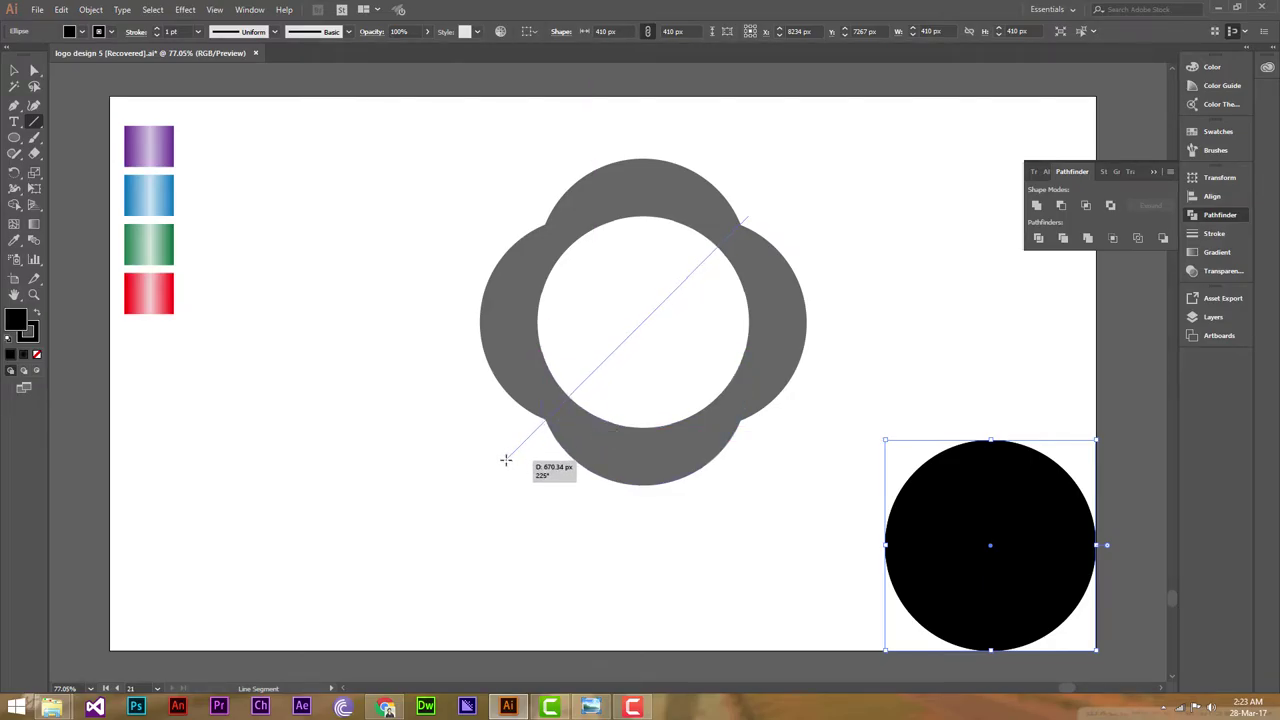
drag(505, 459, 506, 458)
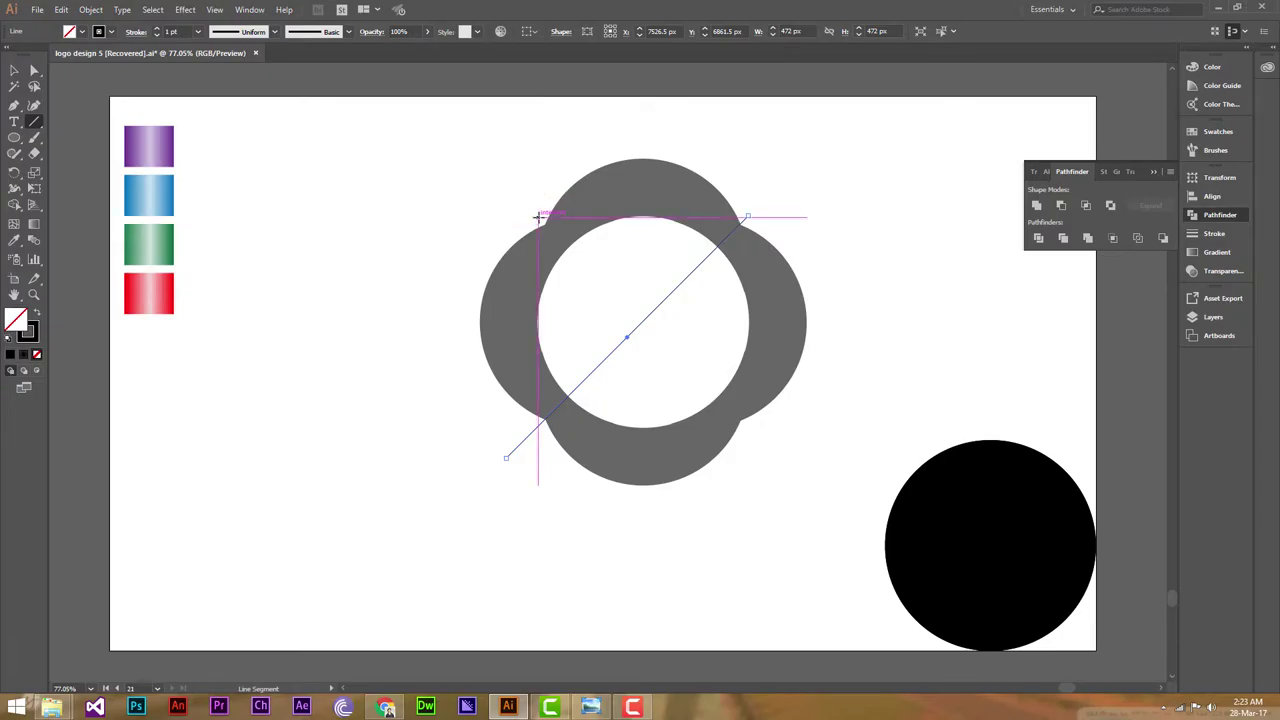
Draw the top-left to lower-right diagonal, then select the lines and grey shapes together.
drag(538, 215, 771, 452)
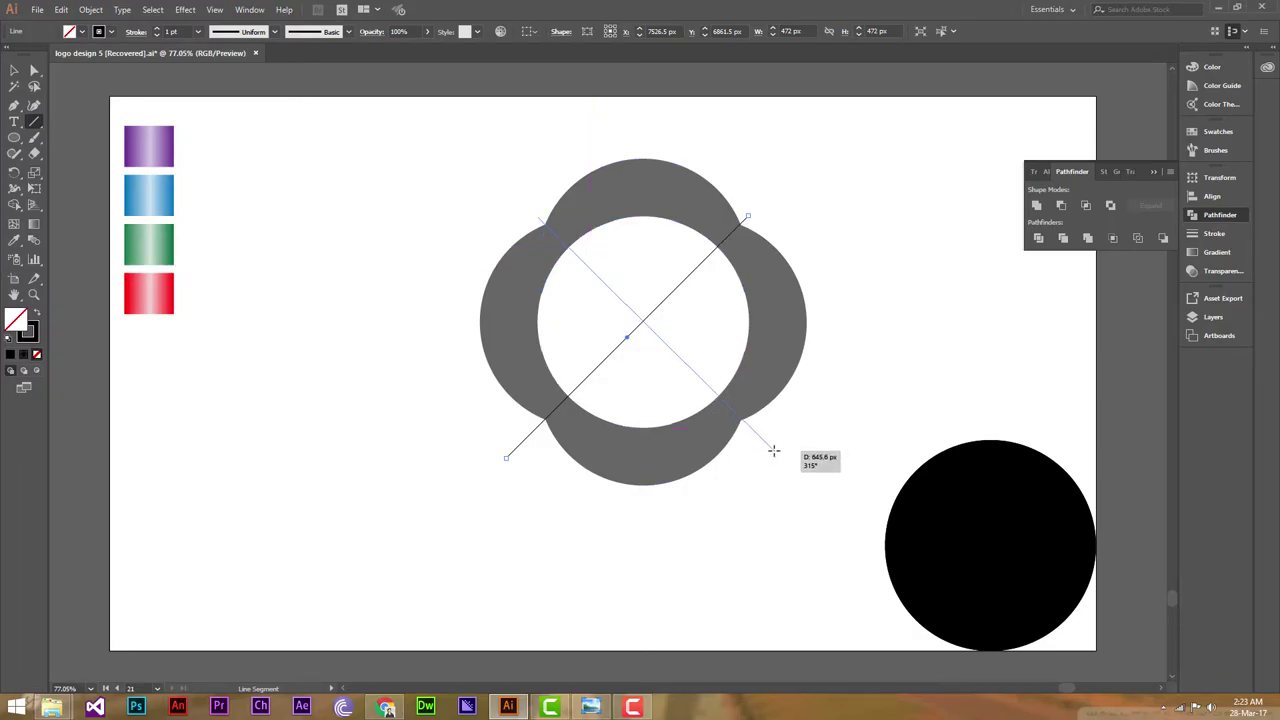
drag(771, 452, 772, 452)
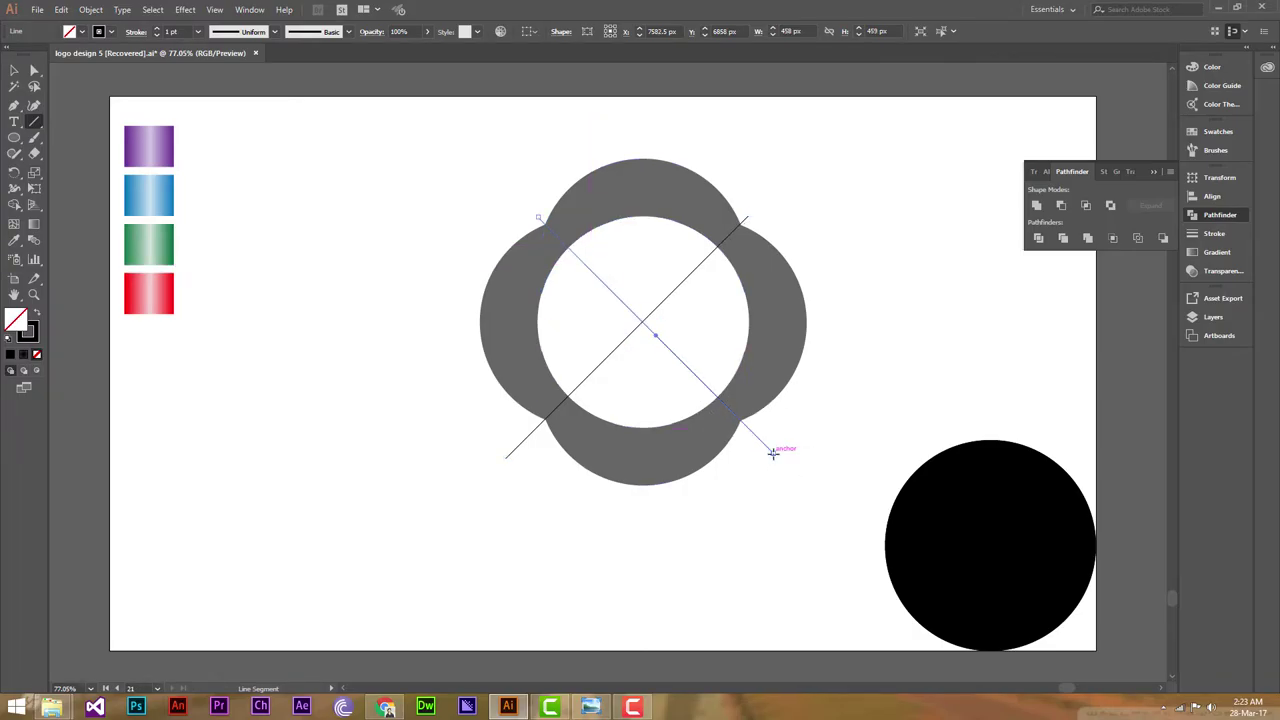
click(13, 70)
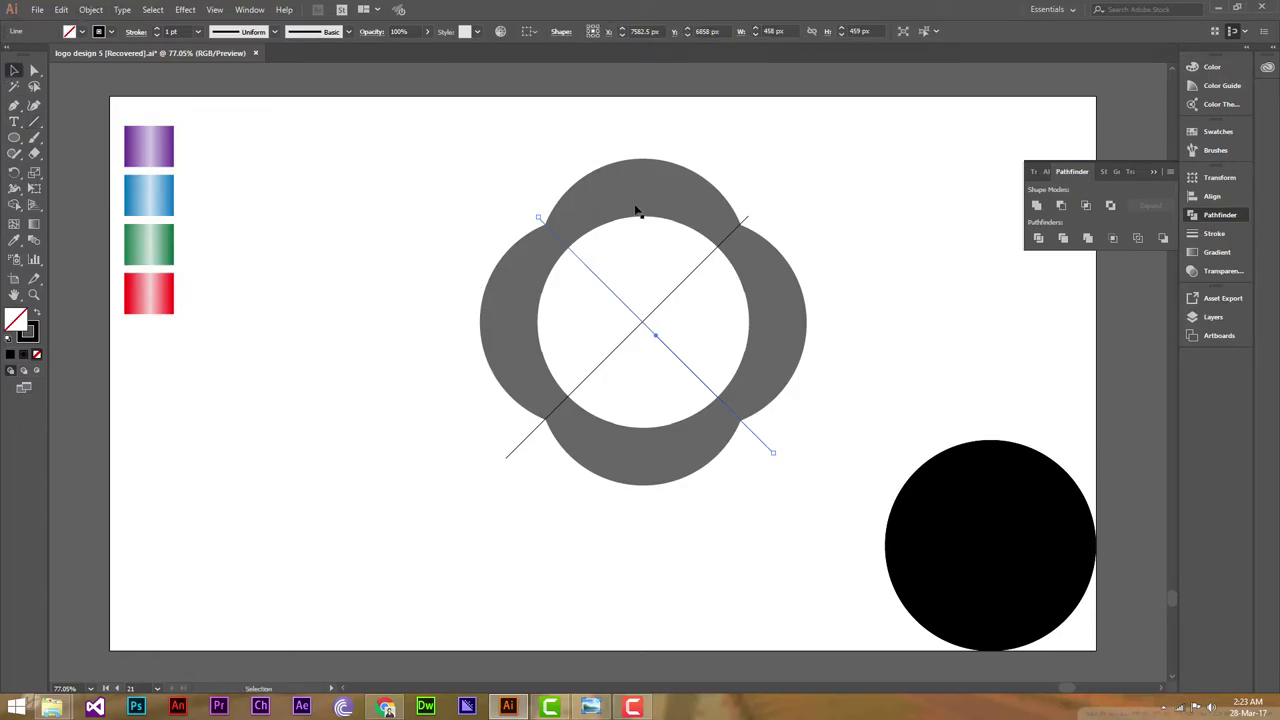
drag(393, 132, 810, 450)
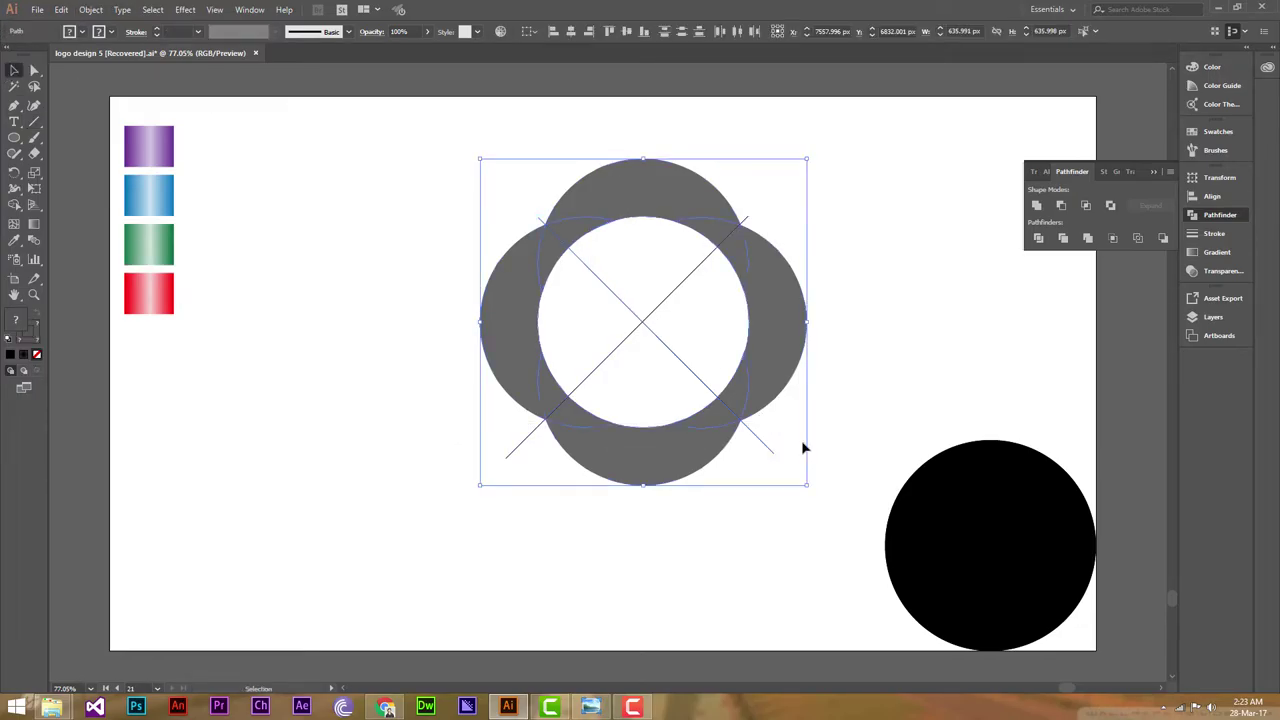
Divide the grey shapes with the crossing lines and ungroup the resulting pieces.
click(1060, 240)
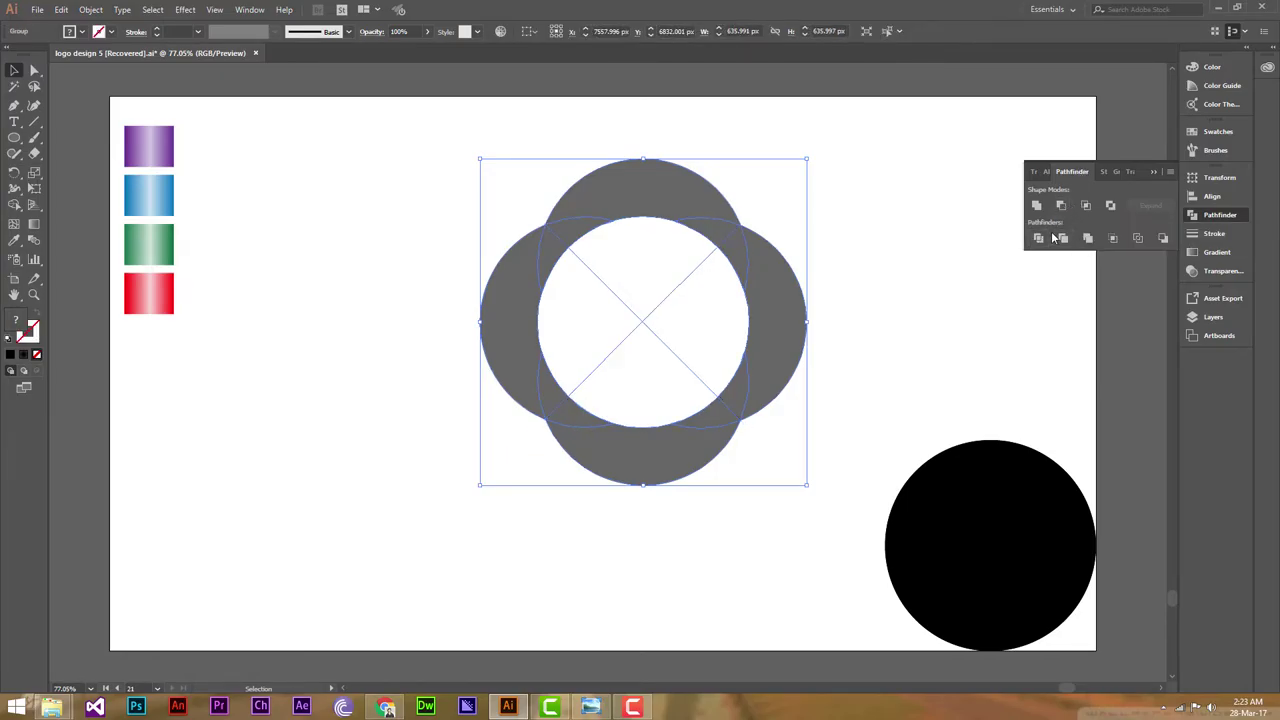
right_click(607, 190)
click(646, 285)
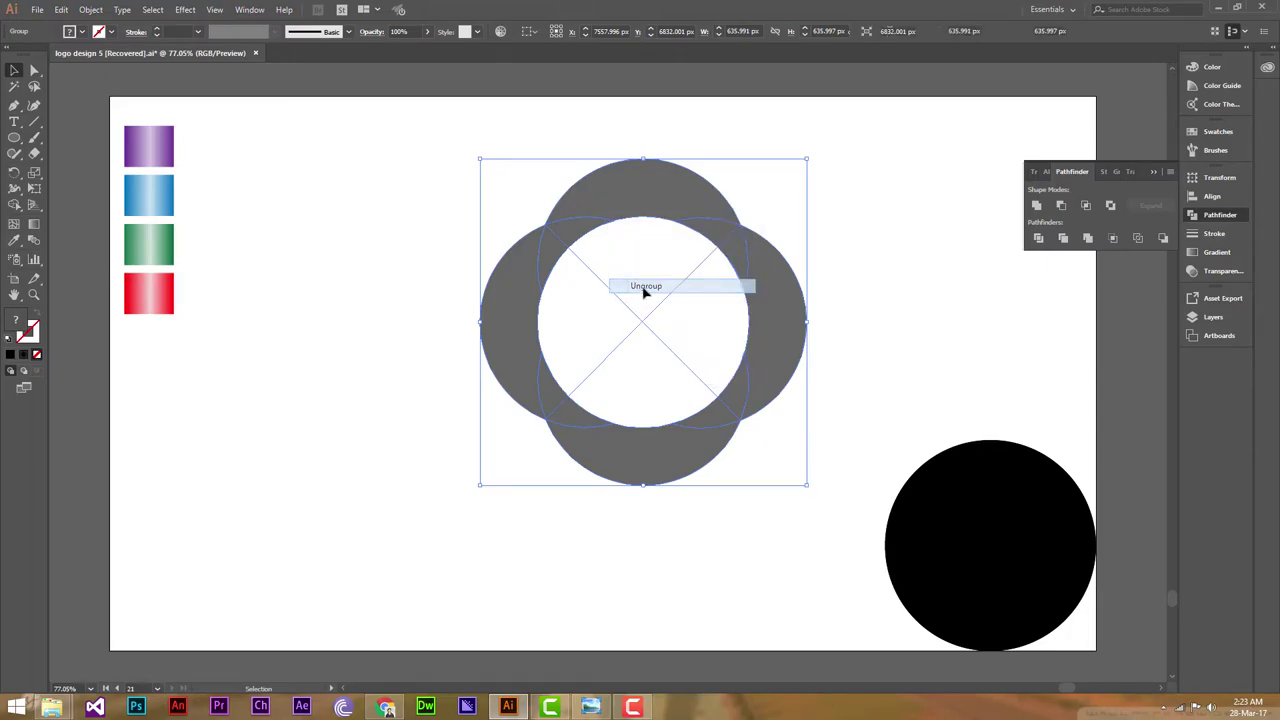
click(844, 138)
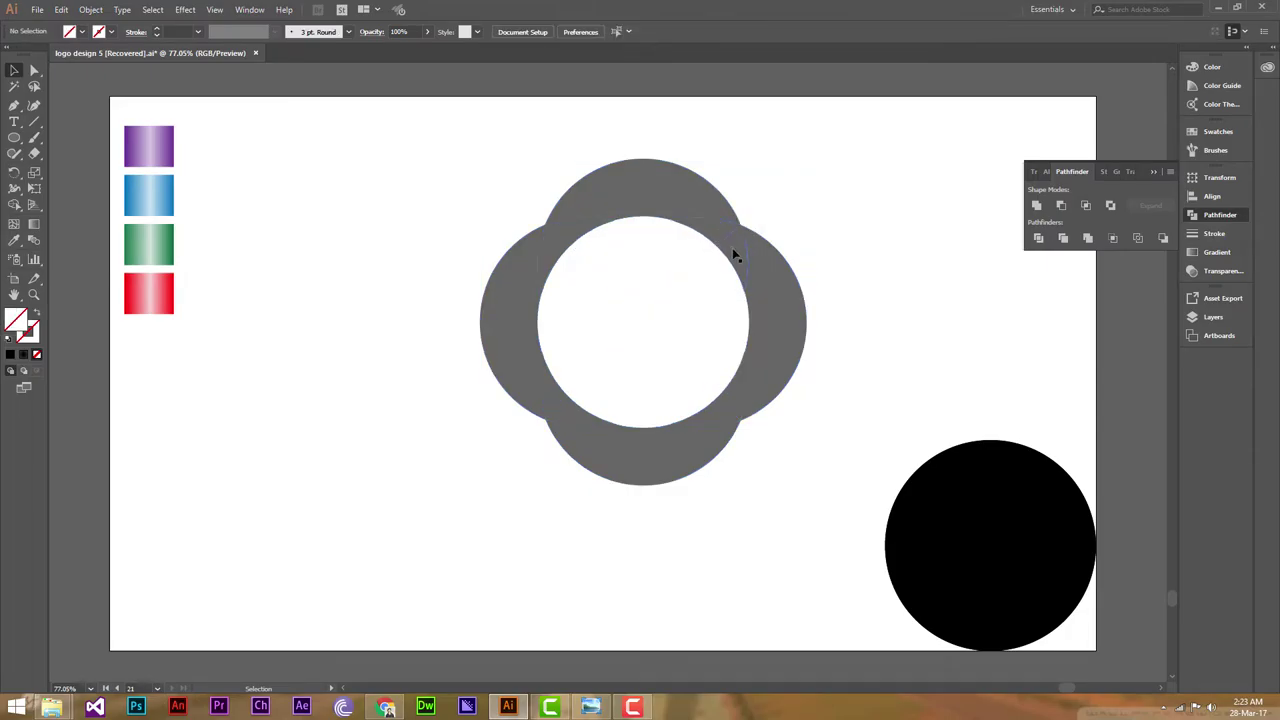
Unite the right and top lobes each with their neighbouring thin sliver.
click(773, 278)
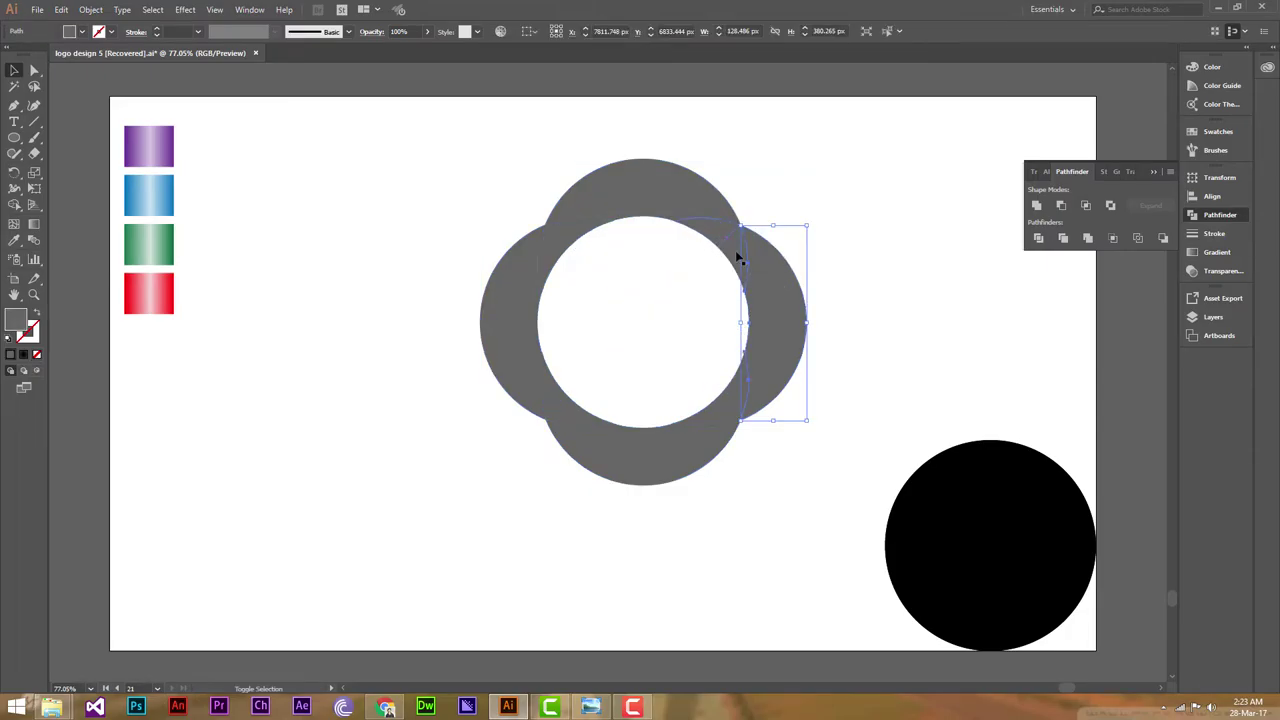
shift+click(737, 258)
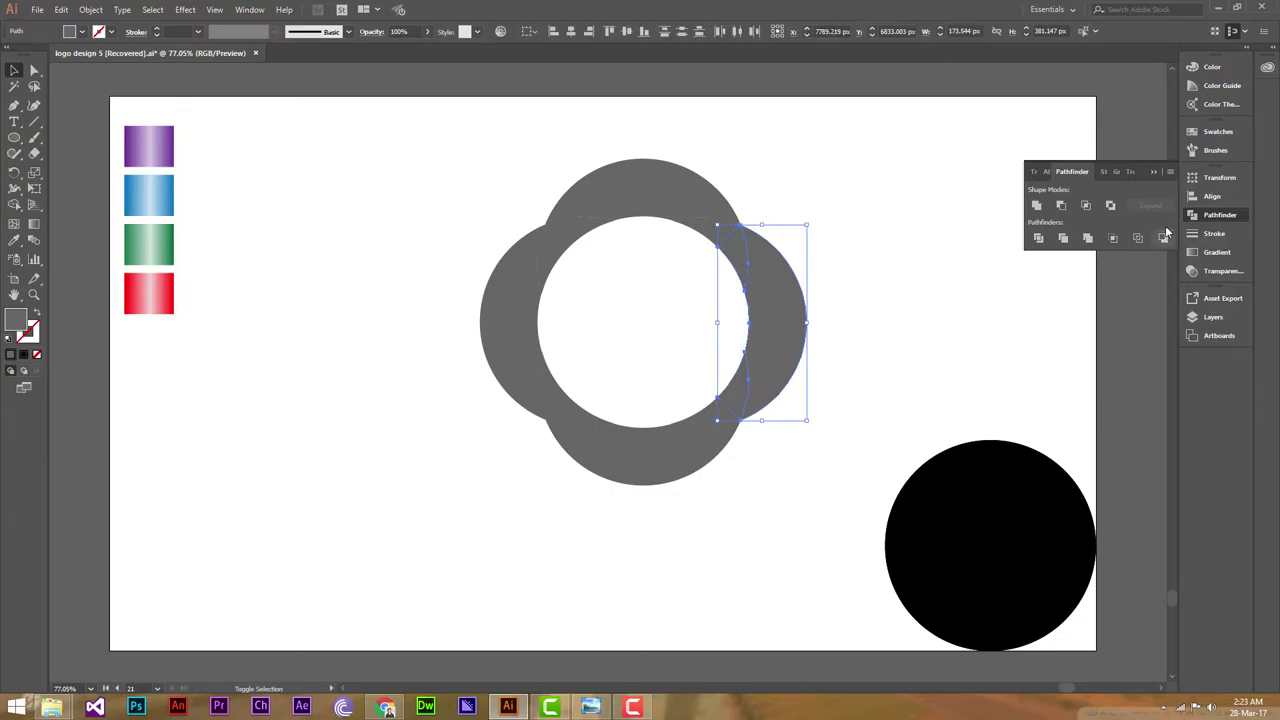
click(1036, 205)
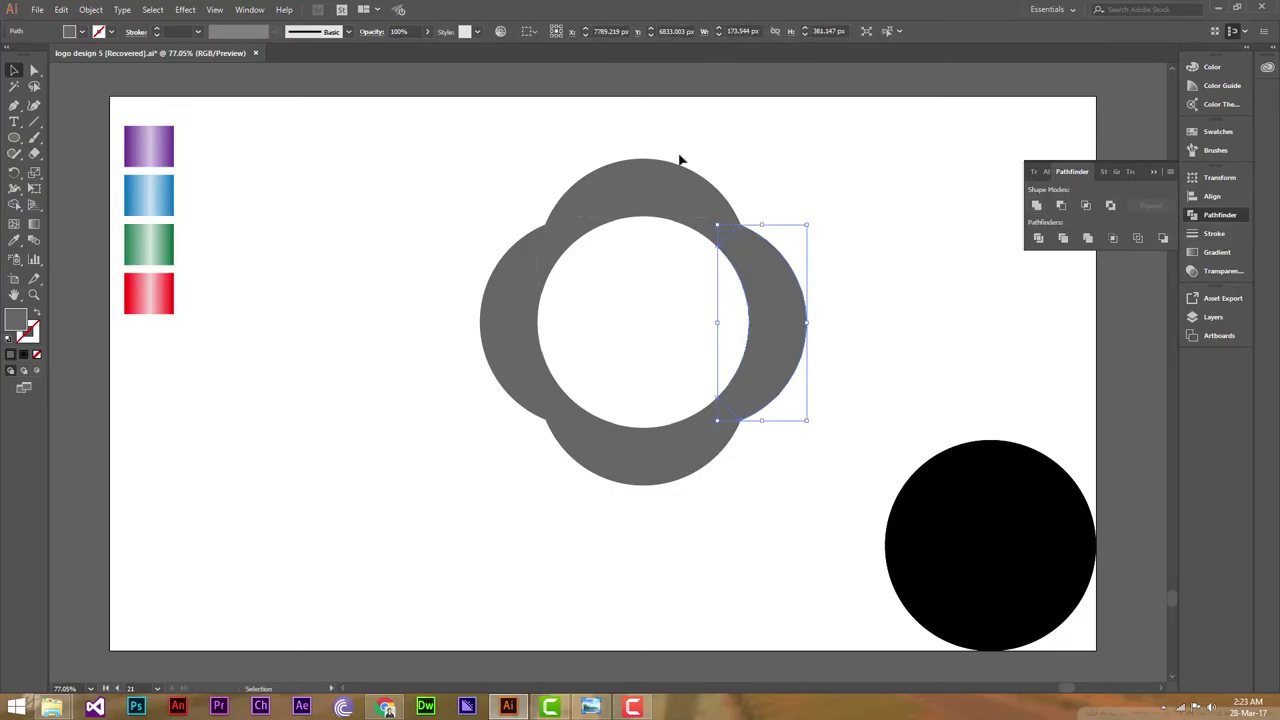
click(666, 192)
shift+click(580, 235)
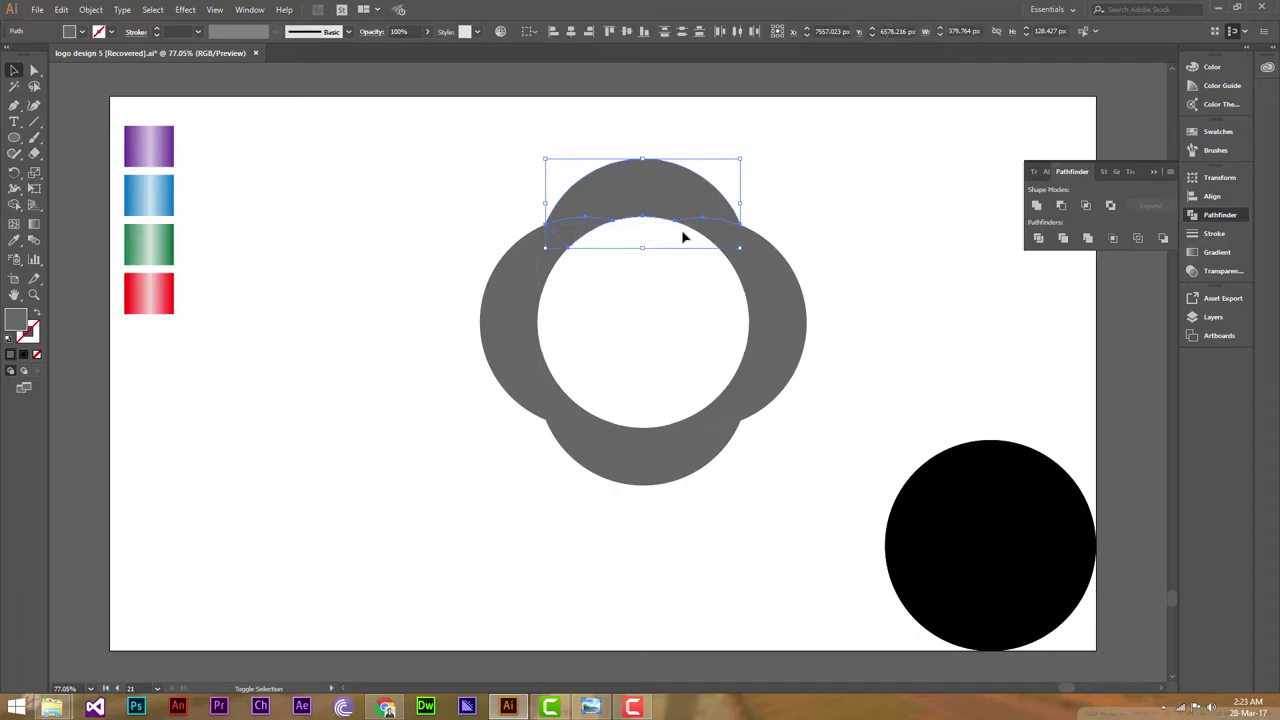
click(1036, 205)
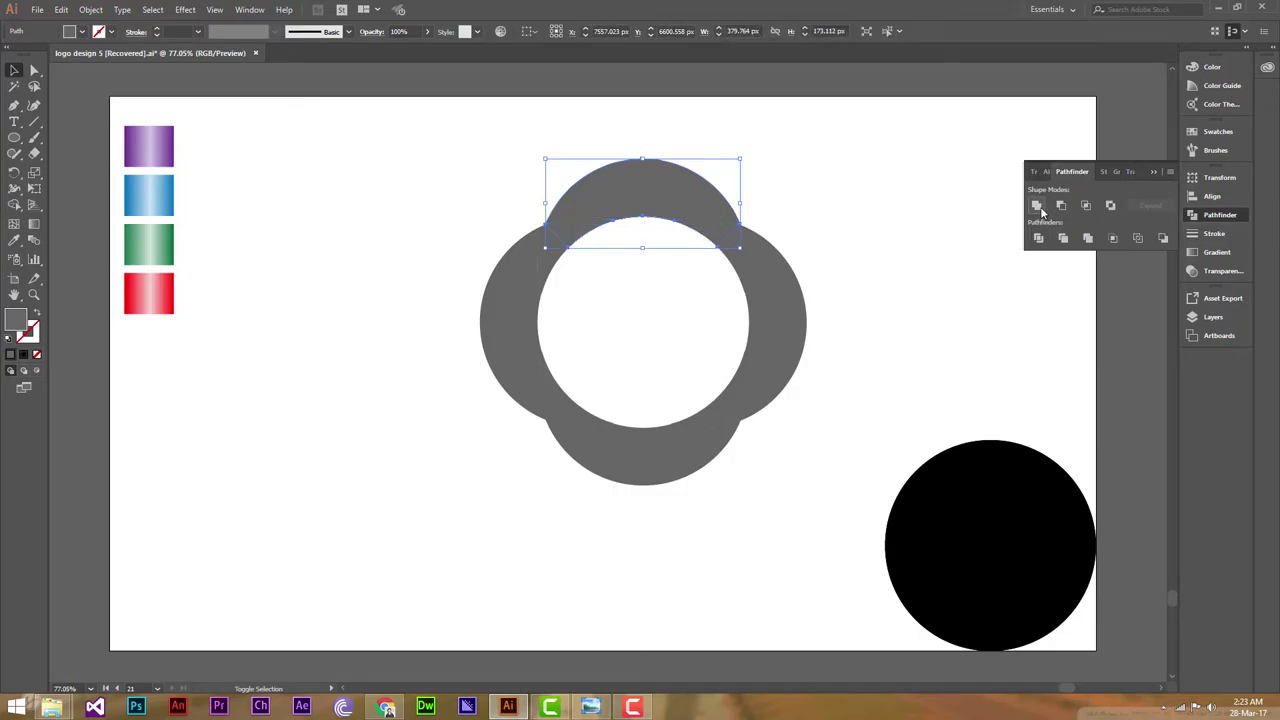
Unite the left and bottom lobes with their slivers, then select the whole flower.
click(518, 282)
shift+click(556, 256)
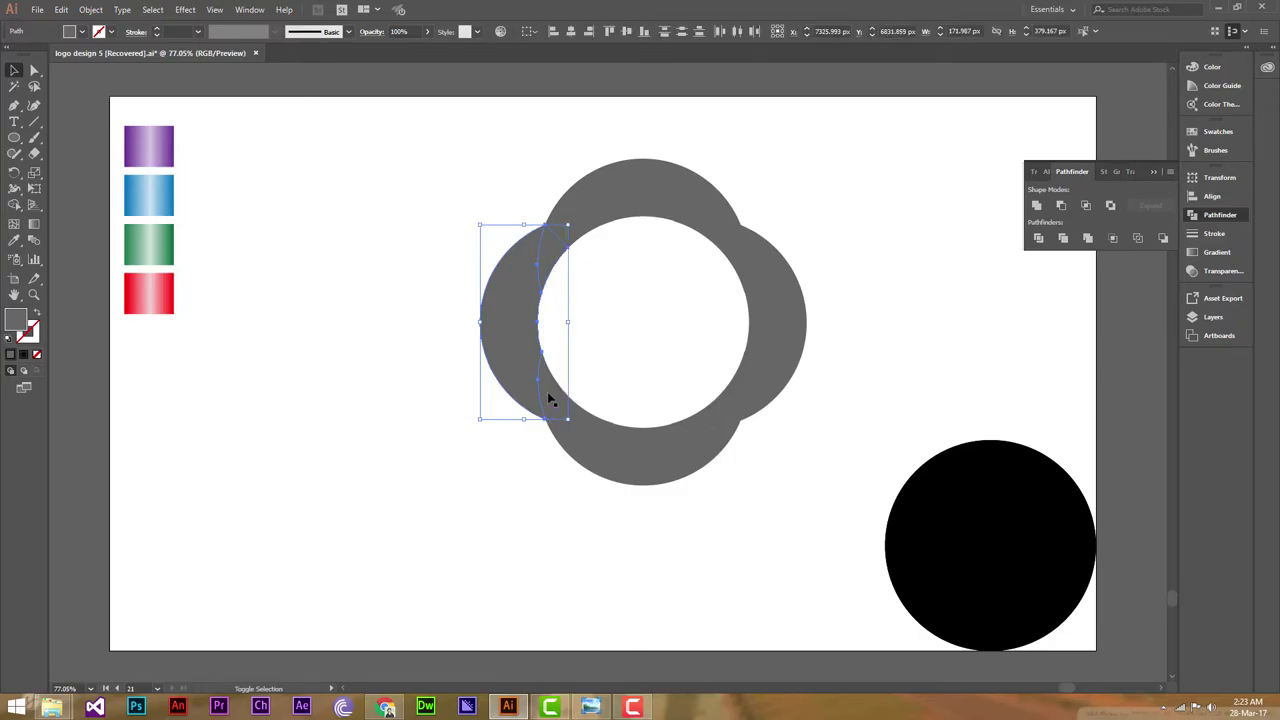
click(1036, 205)
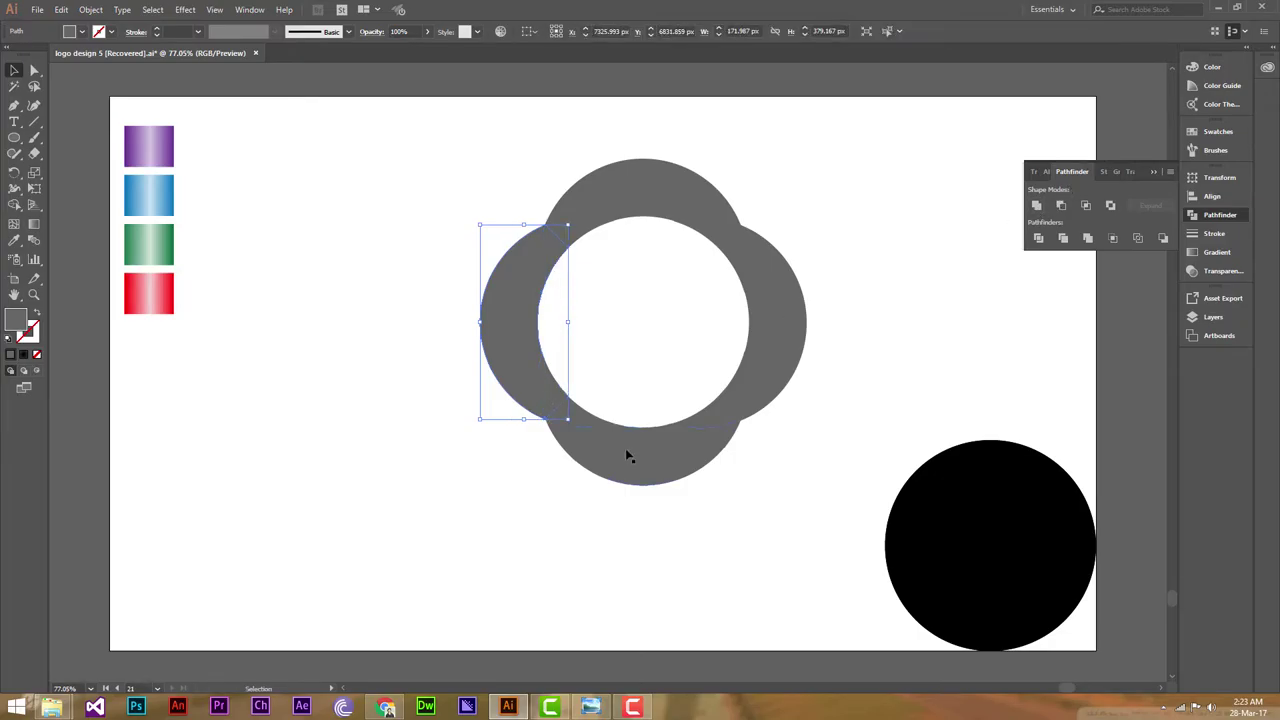
click(615, 455)
shift+click(626, 420)
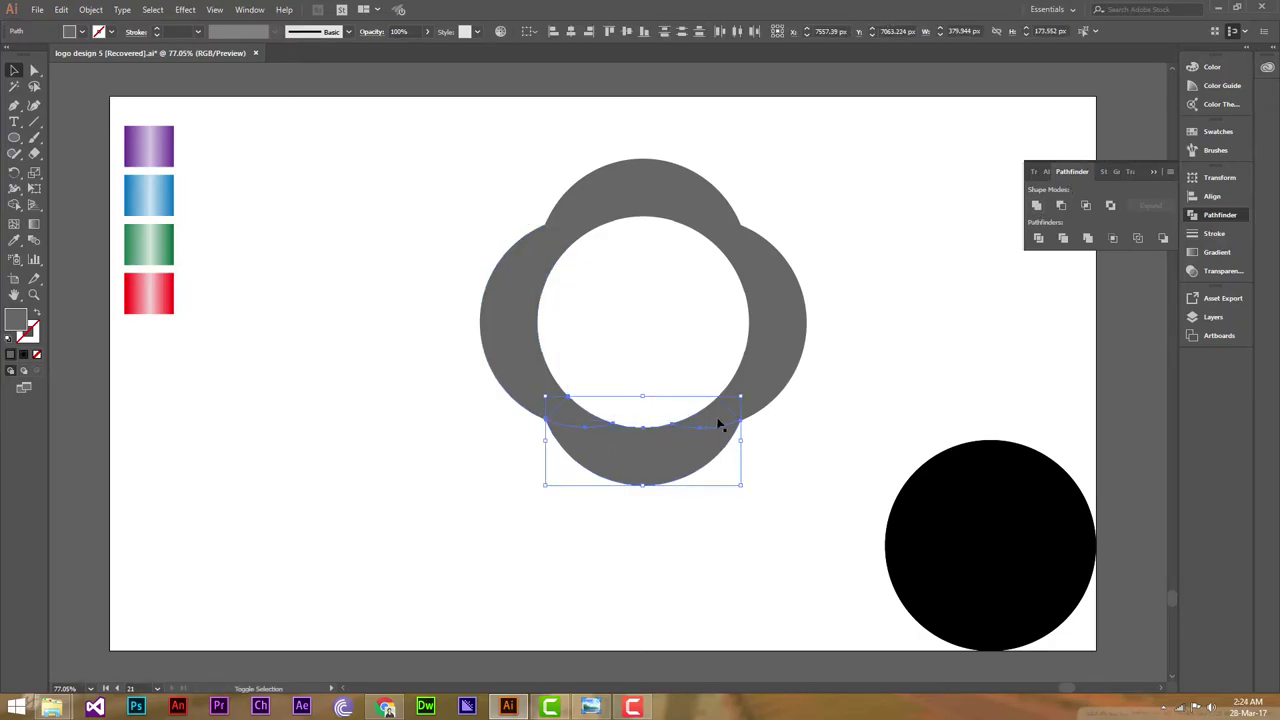
click(1036, 205)
click(832, 207)
drag(474, 183, 740, 410)
right_click(772, 326)
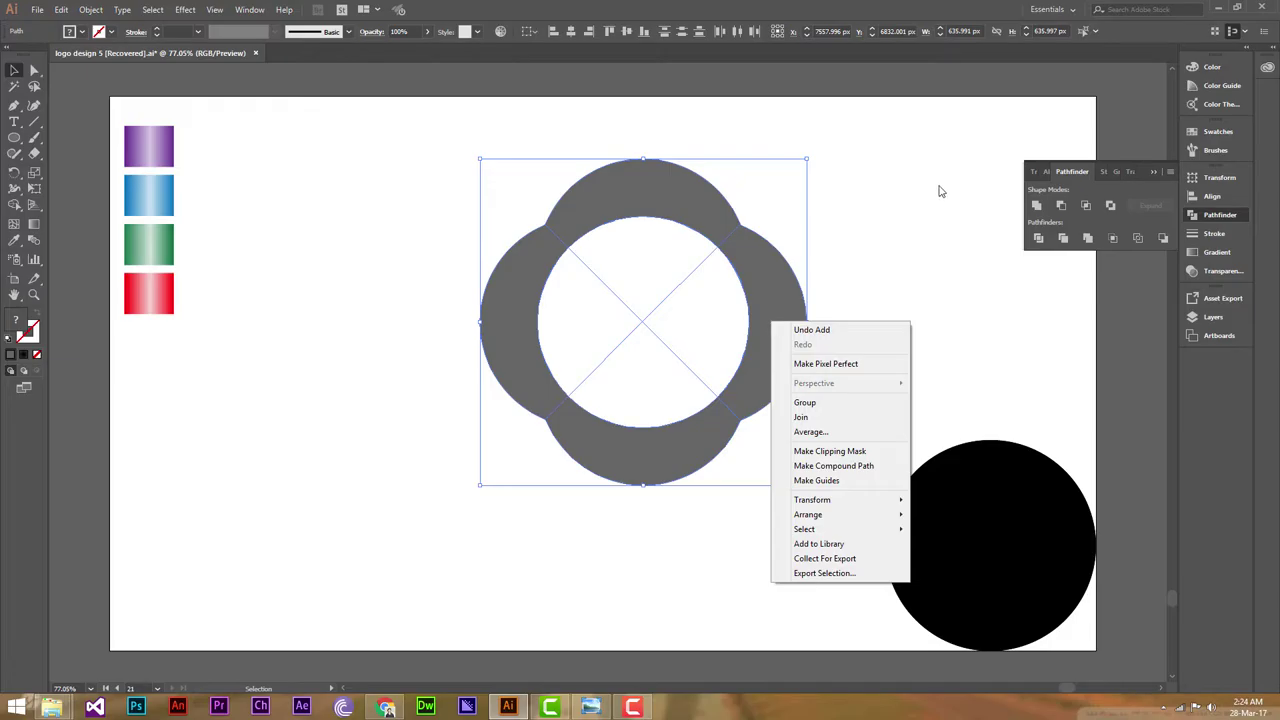
Delete the inner no-fill path and group the grey flower's pieces.
click(597, 258)
drag(597, 258, 705, 378)
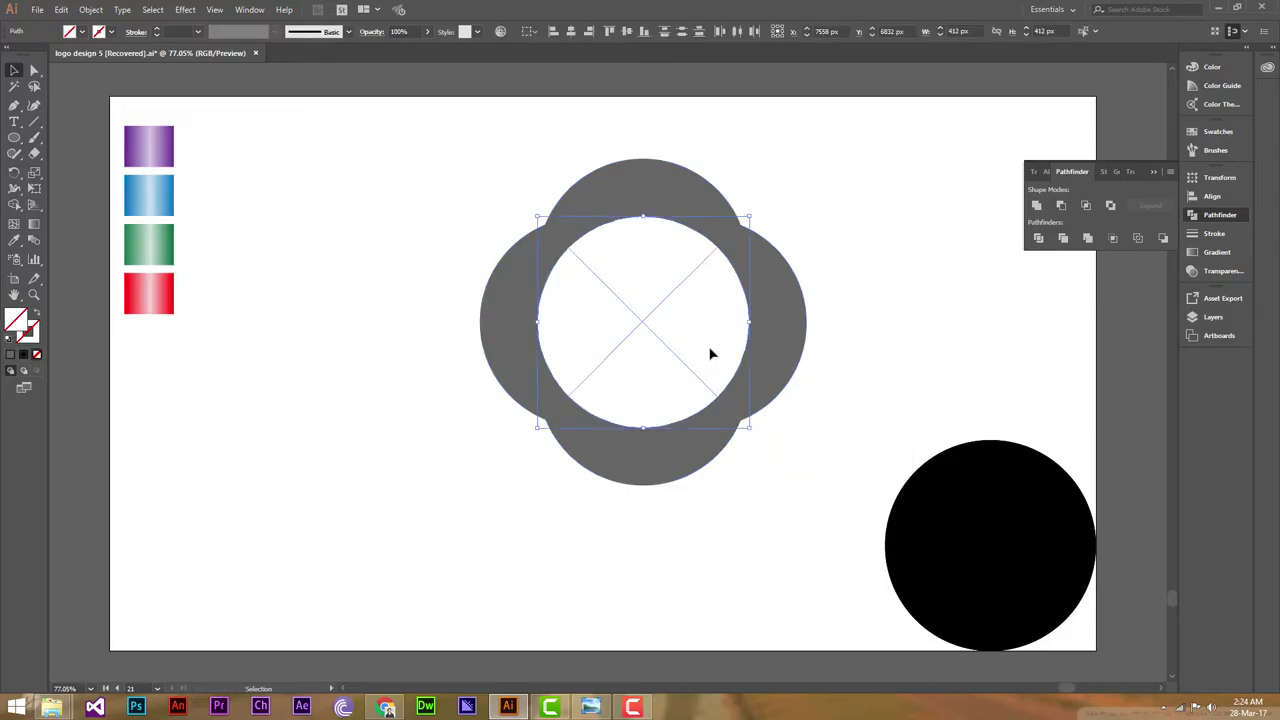
key(Delete)
drag(481, 148, 806, 414)
right_click(773, 305)
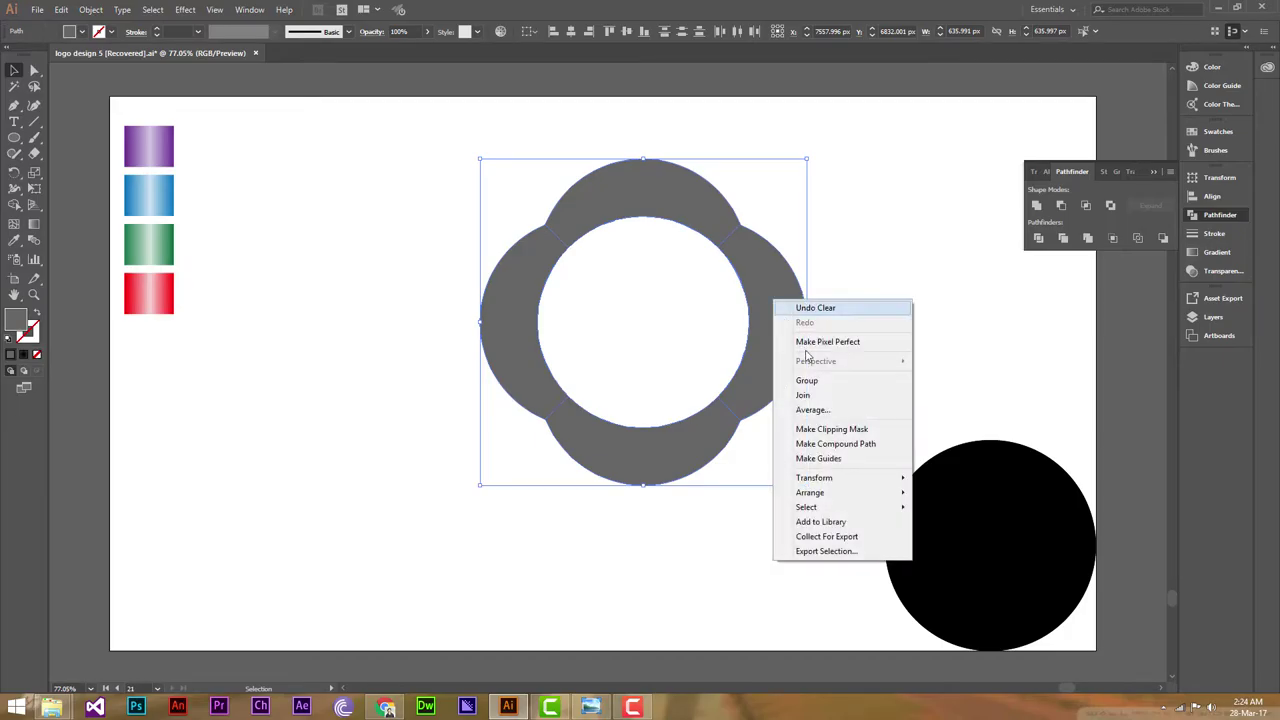
click(785, 376)
click(874, 280)
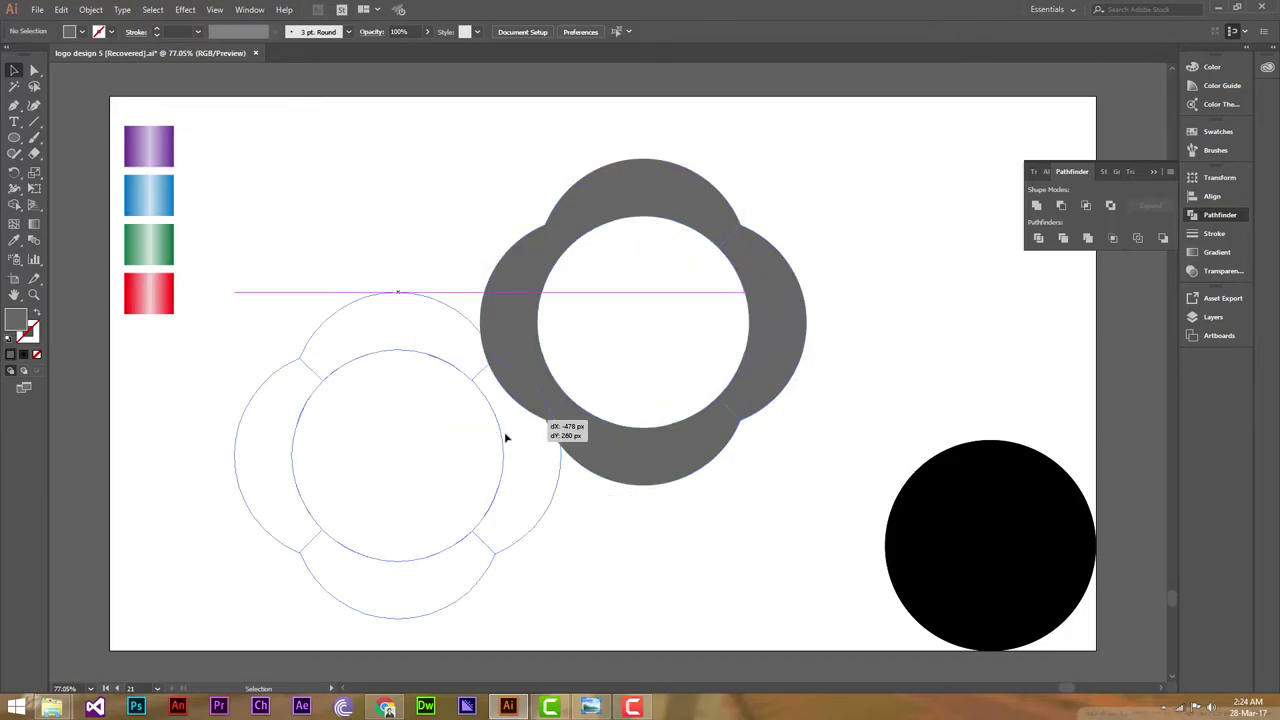
Recentre the grey flower, place the black circle in its central hole, and select both.
drag(768, 292, 397, 474)
drag(517, 209, 859, 469)
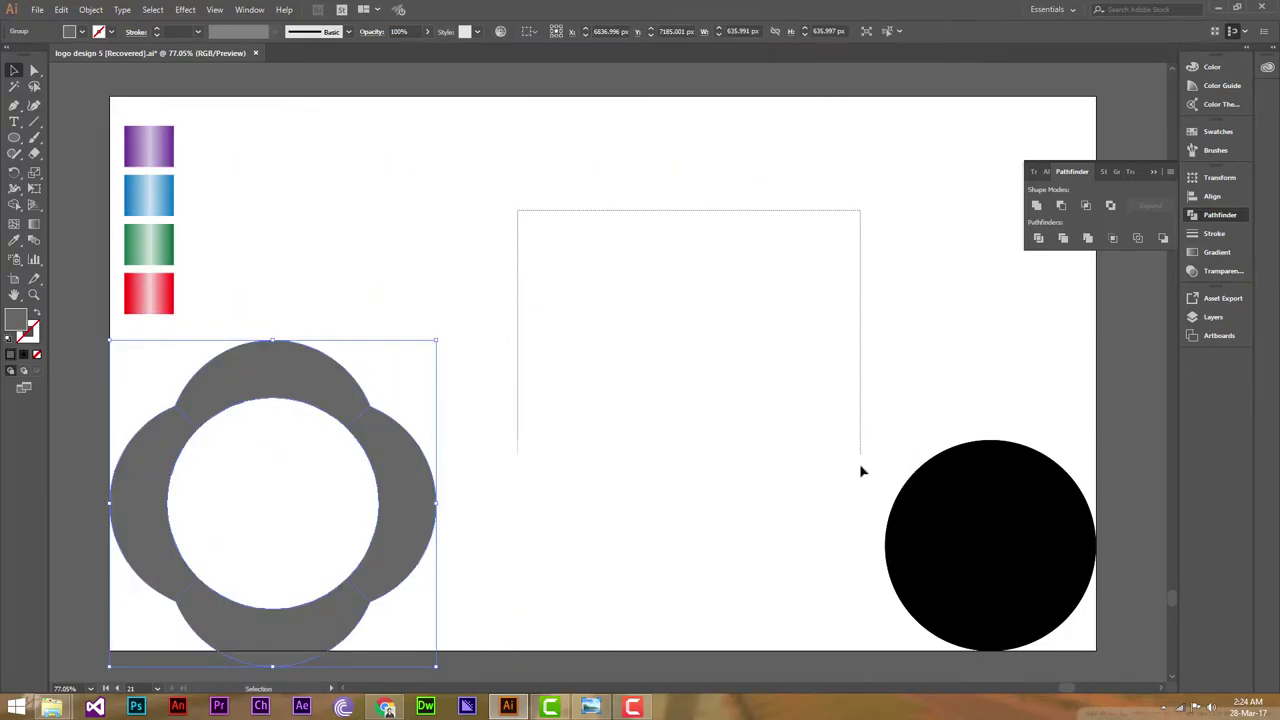
click(841, 455)
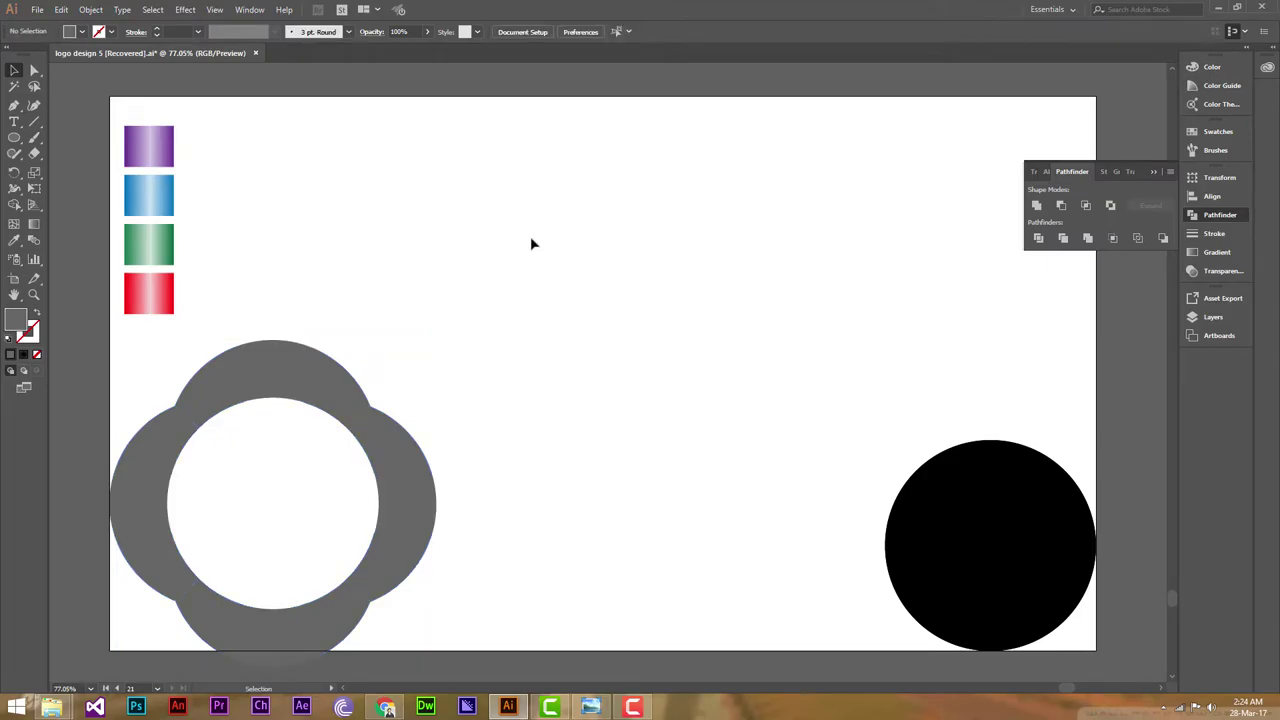
mouse_move(483, 186)
mouse_down()
mouse_move(822, 455)
mouse_move(817, 474)
mouse_up()
drag(327, 391, 669, 238)
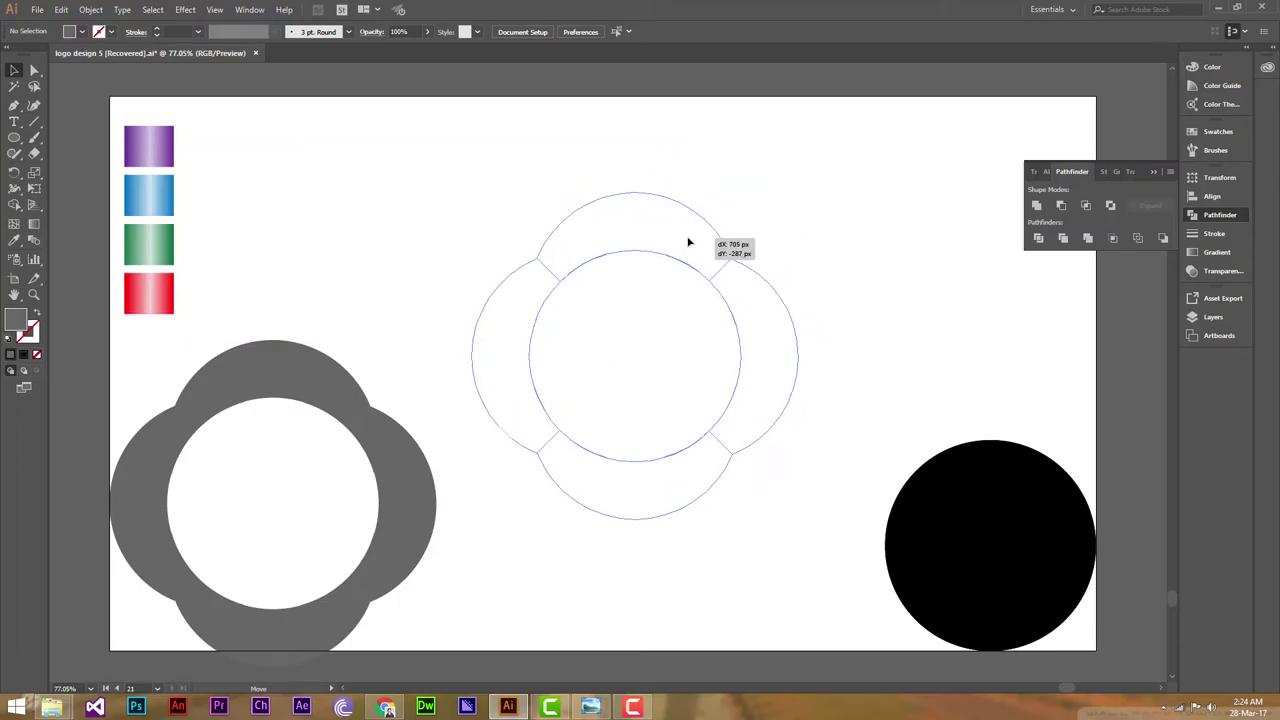
drag(1043, 560, 674, 366)
drag(400, 191, 814, 457)
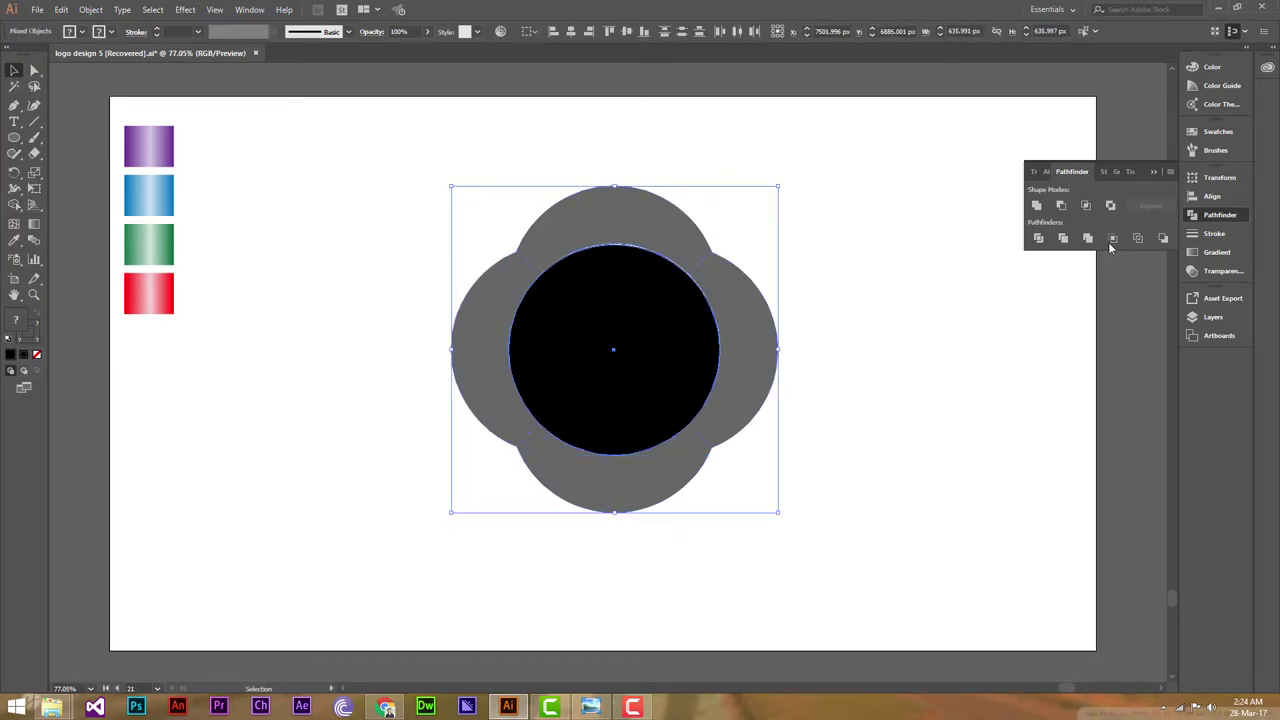
Align the black circle and grey flower to horizontal and vertical centres, then select the circle alone.
click(1211, 198)
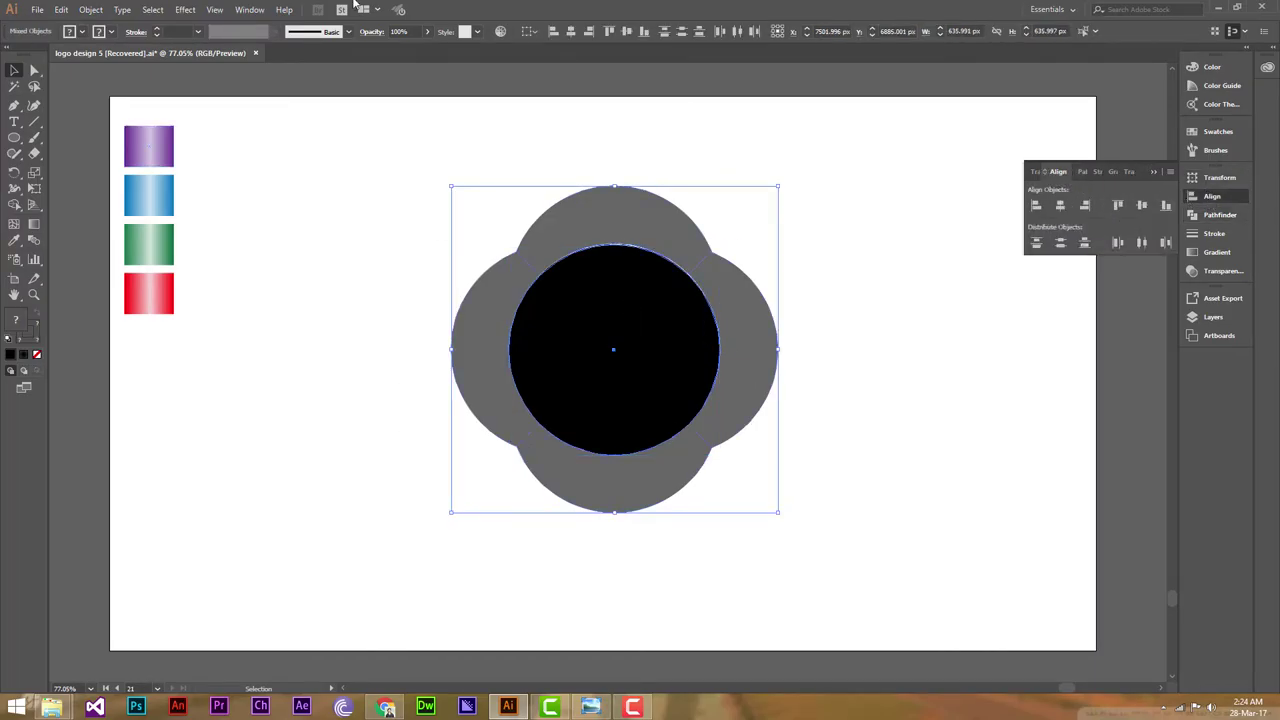
click(245, 10)
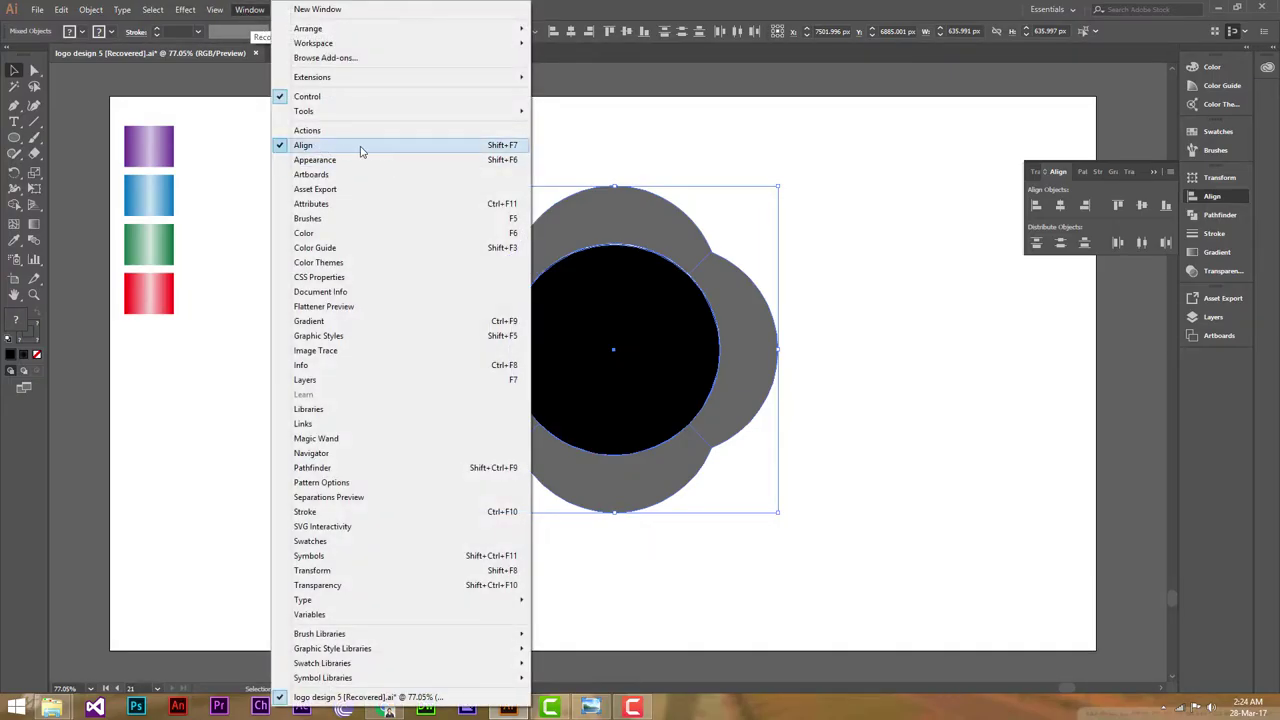
click(1062, 180)
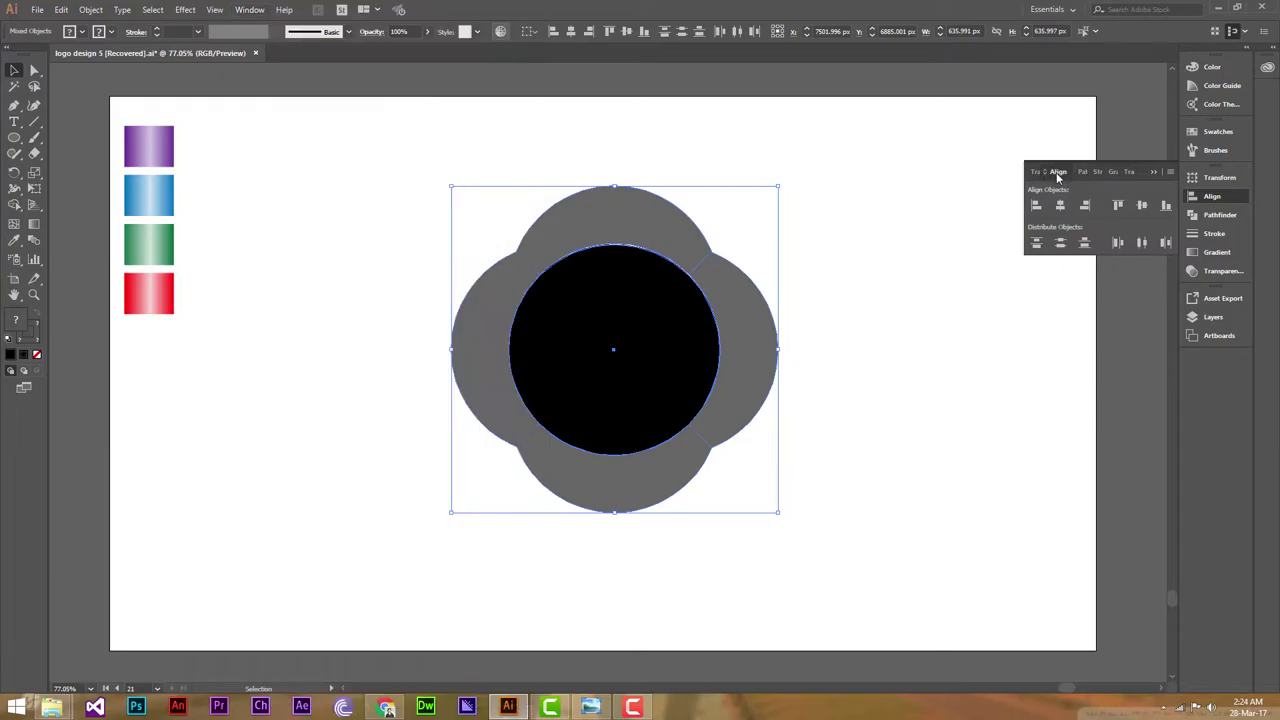
click(1210, 197)
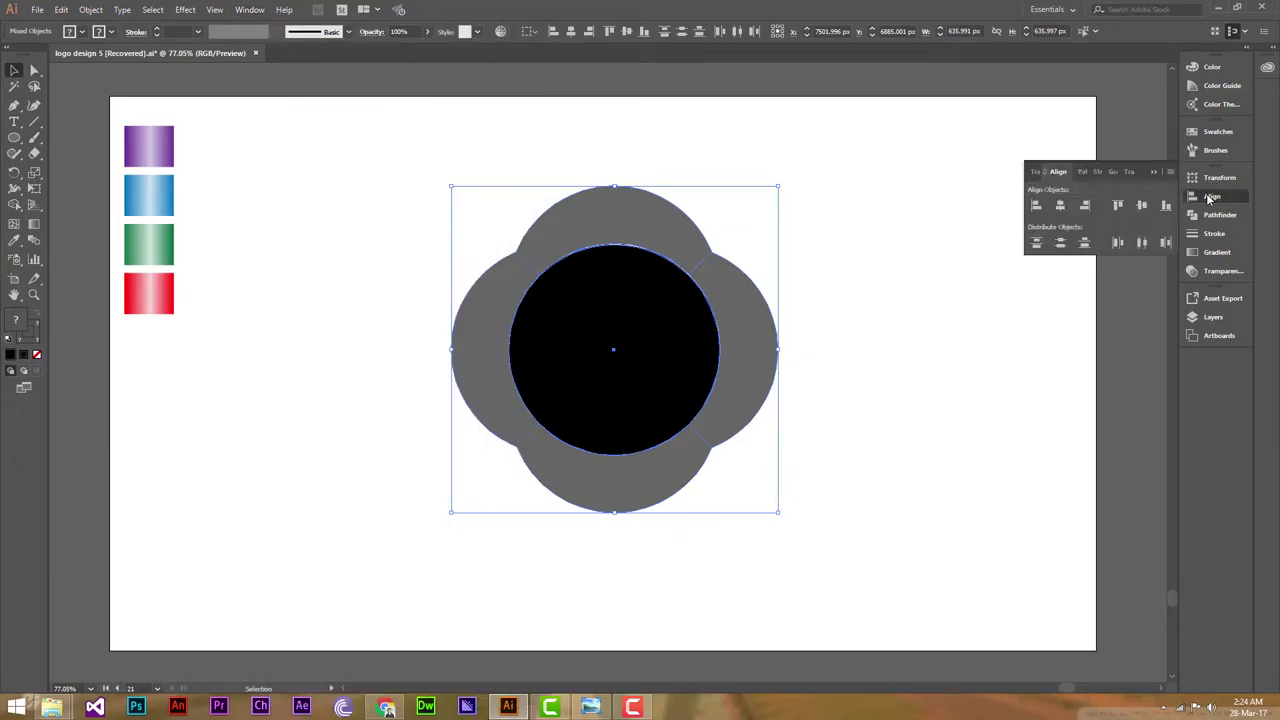
click(1063, 206)
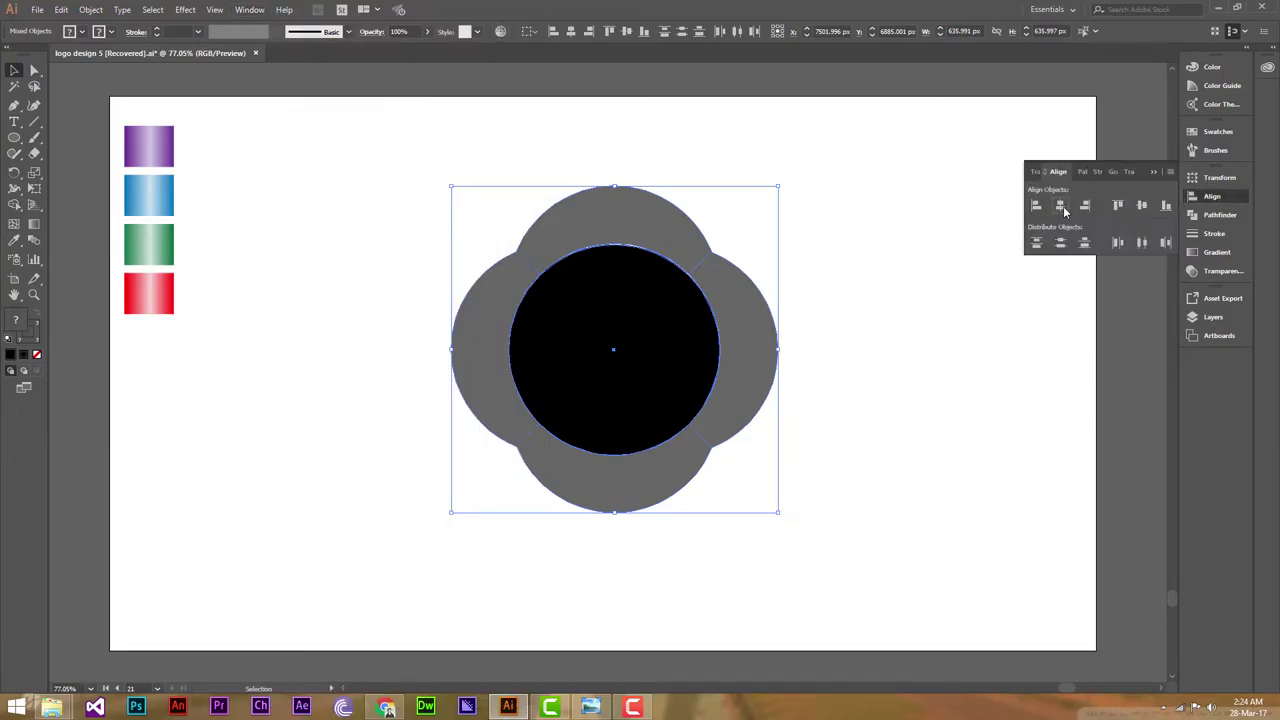
click(1142, 206)
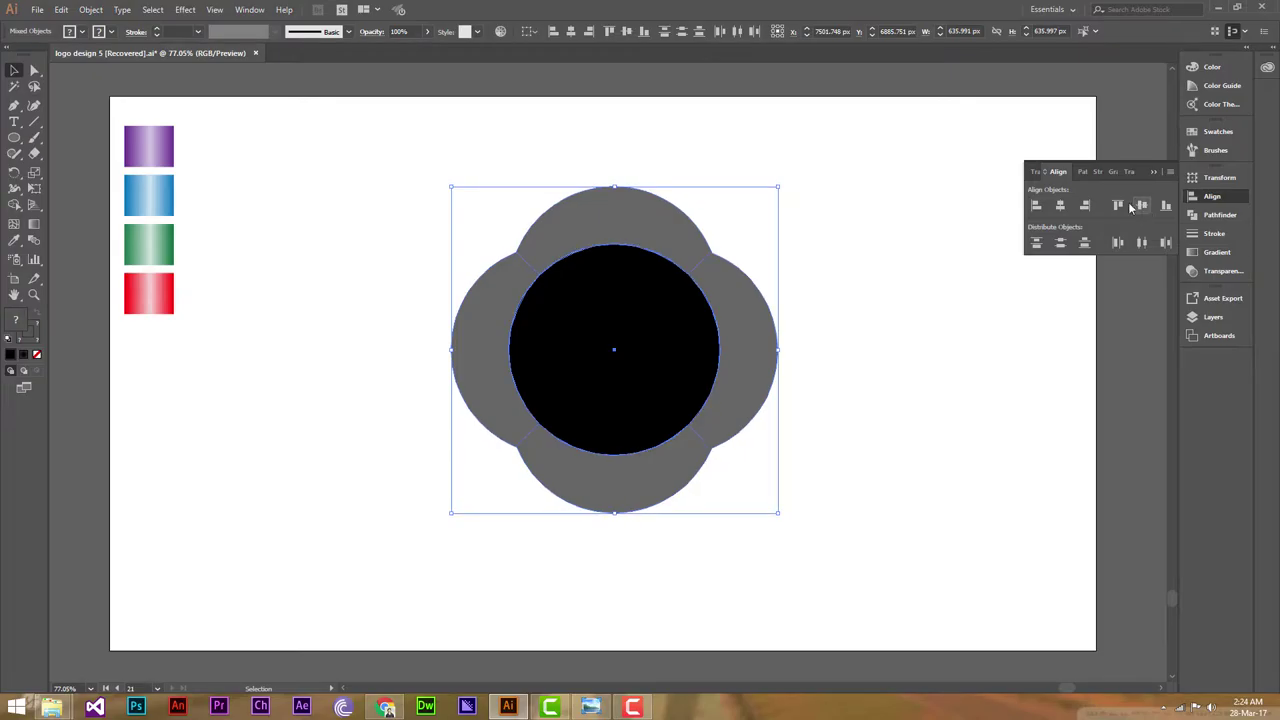
click(1195, 200)
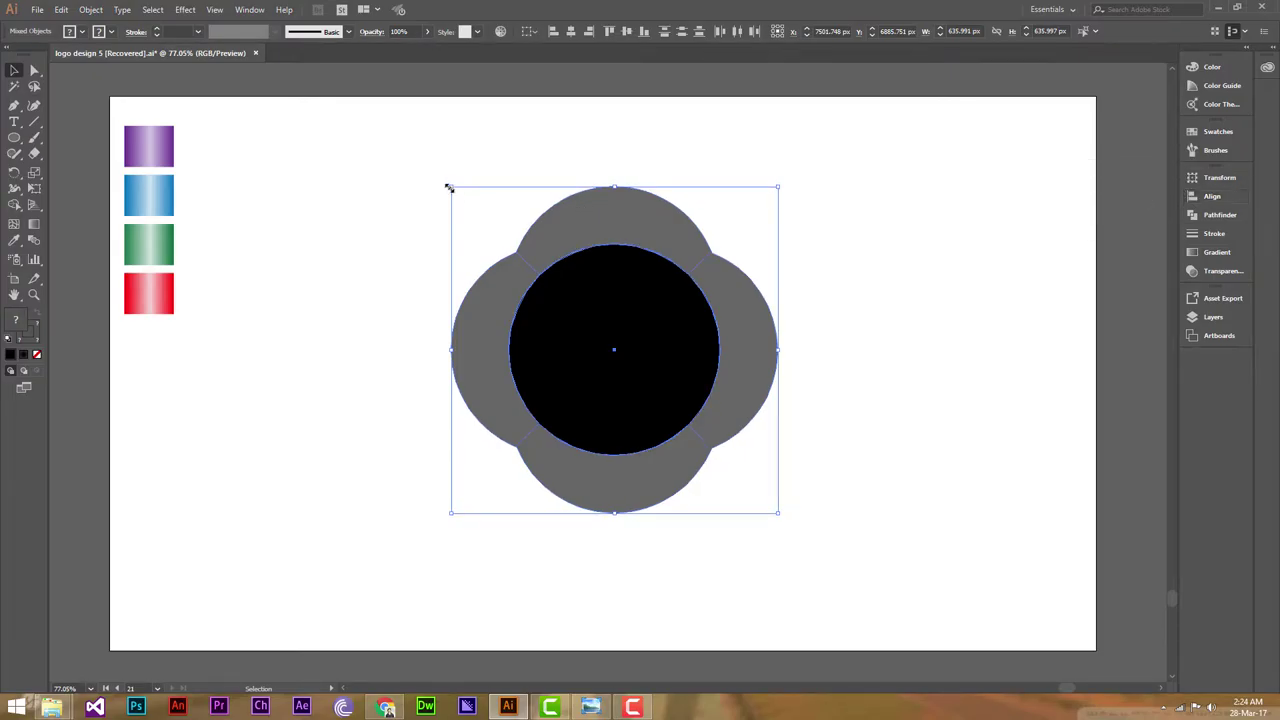
click(747, 152)
click(663, 354)
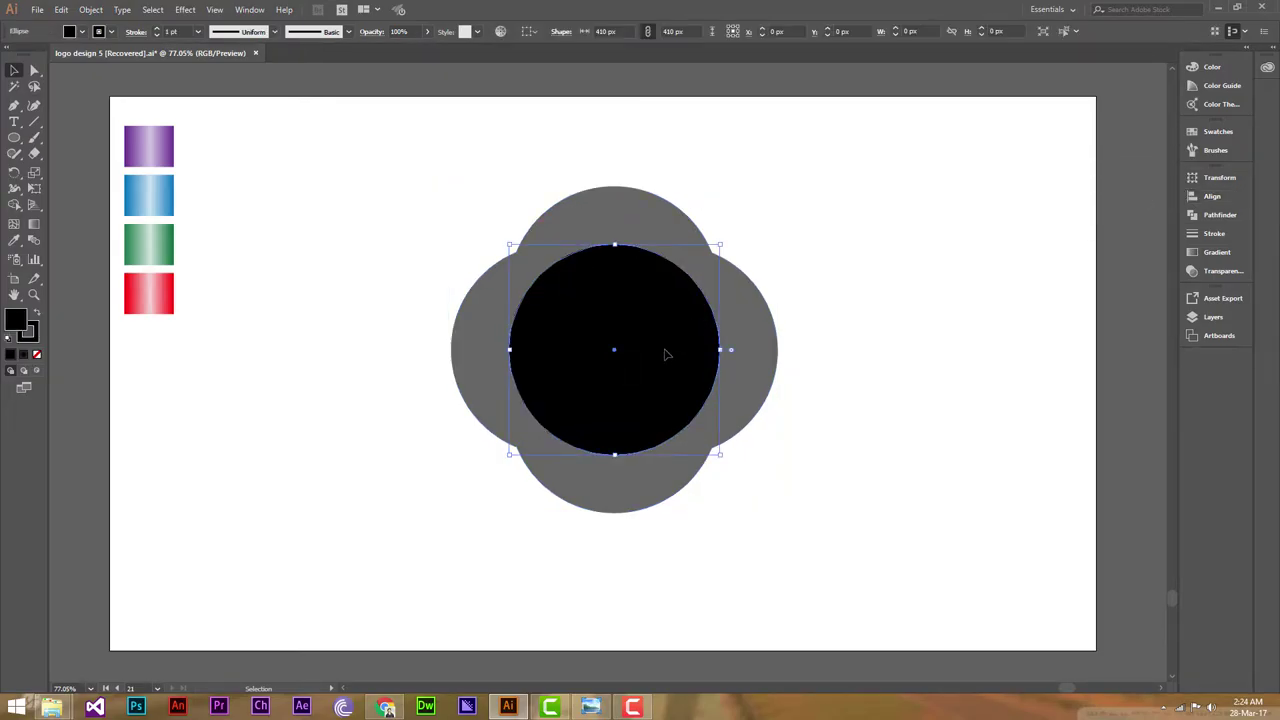
Shift-drag the black circle inward to about 367.5 px, leaving a white gap.
key(shift)
drag(719, 455, 712, 448)
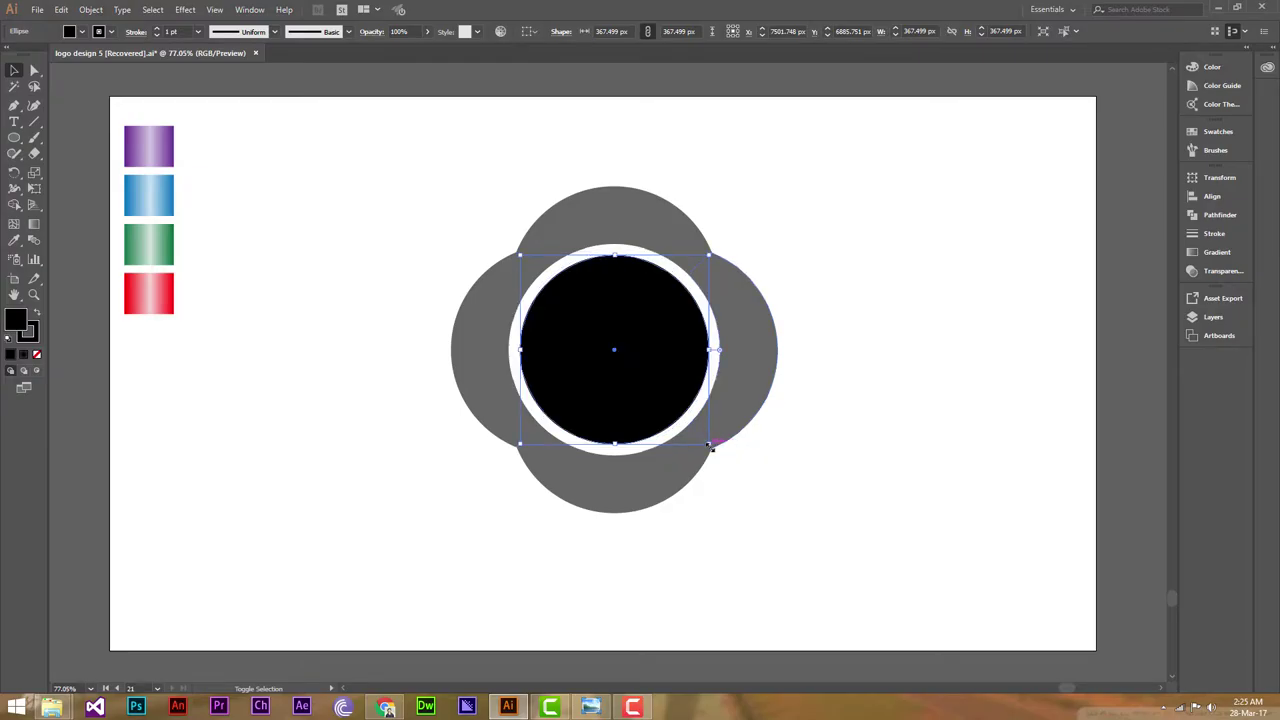
click(801, 229)
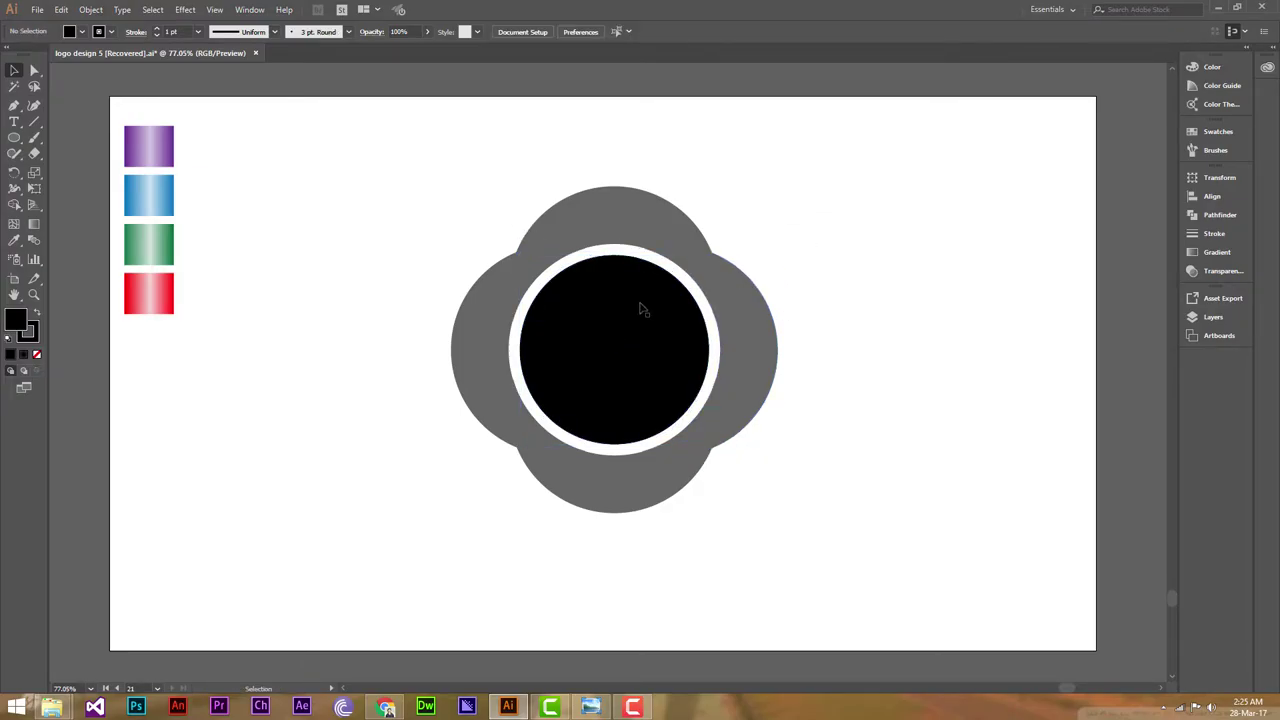
Ungroup the logo shapes and deselect.
right_click(616, 221)
click(680, 318)
click(840, 248)
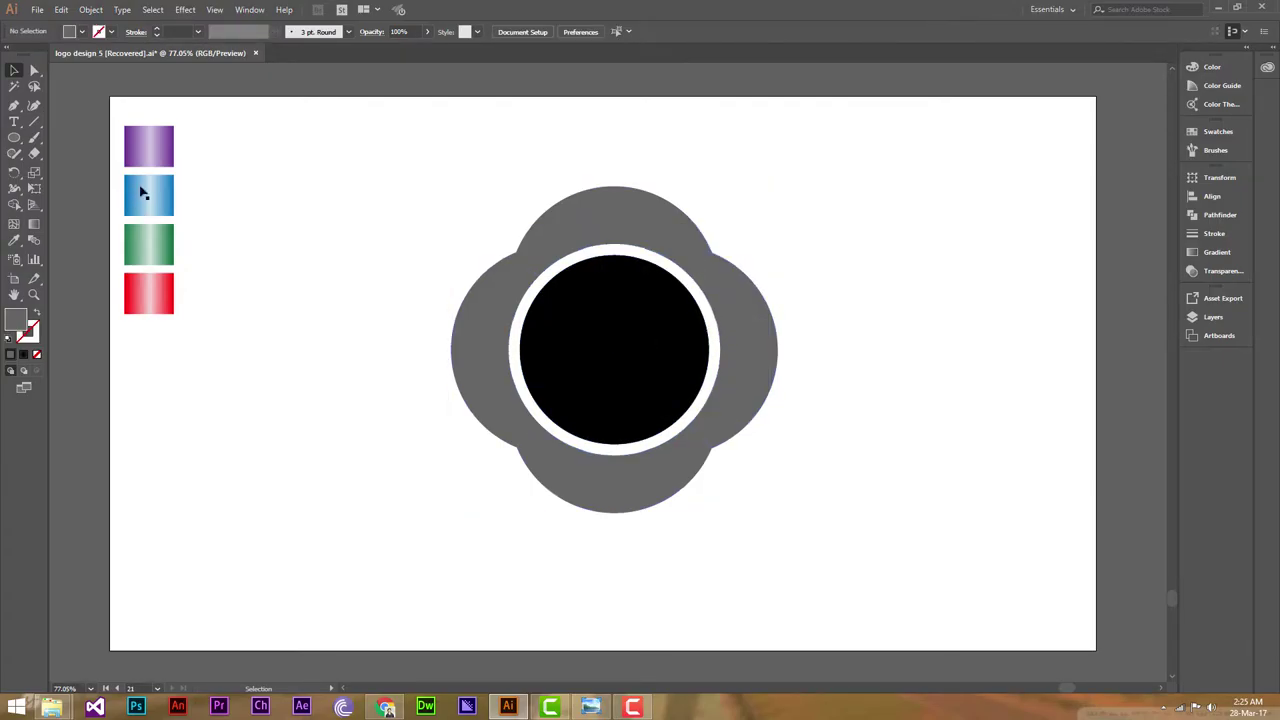
Fill the inner circle with the White, Black gradient set to Radial type.
click(630, 296)
click(1207, 252)
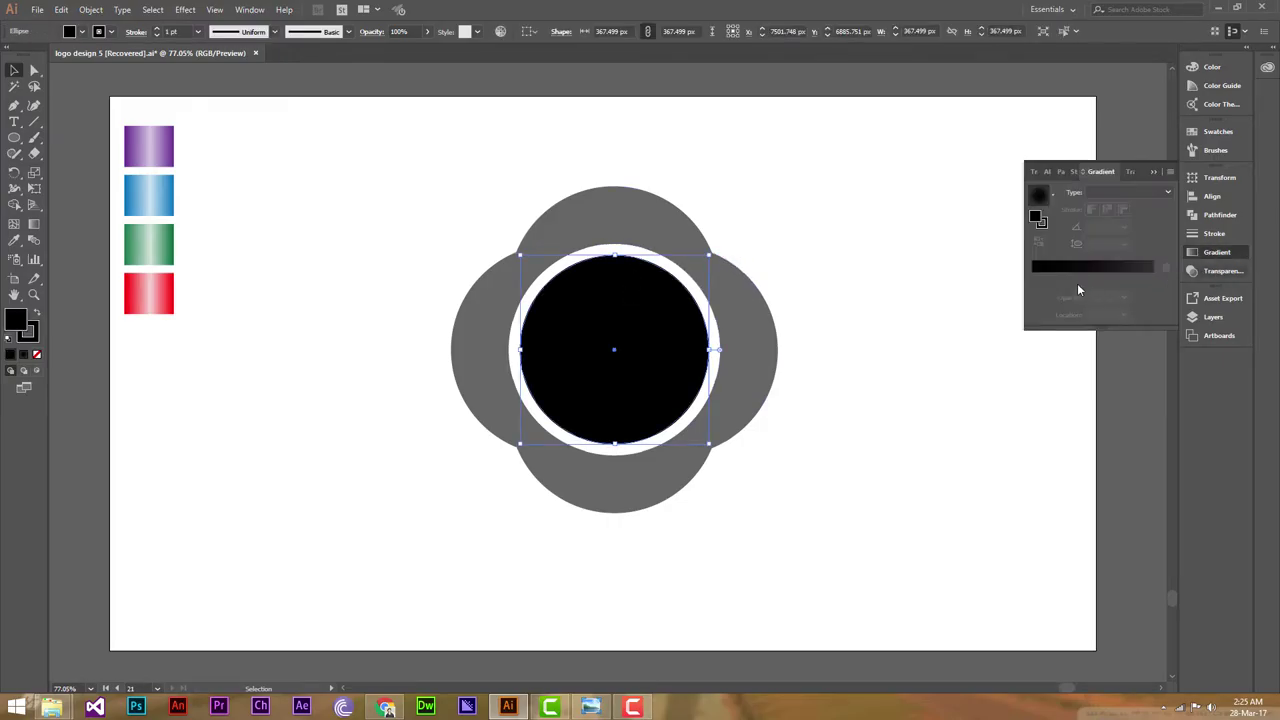
click(1052, 194)
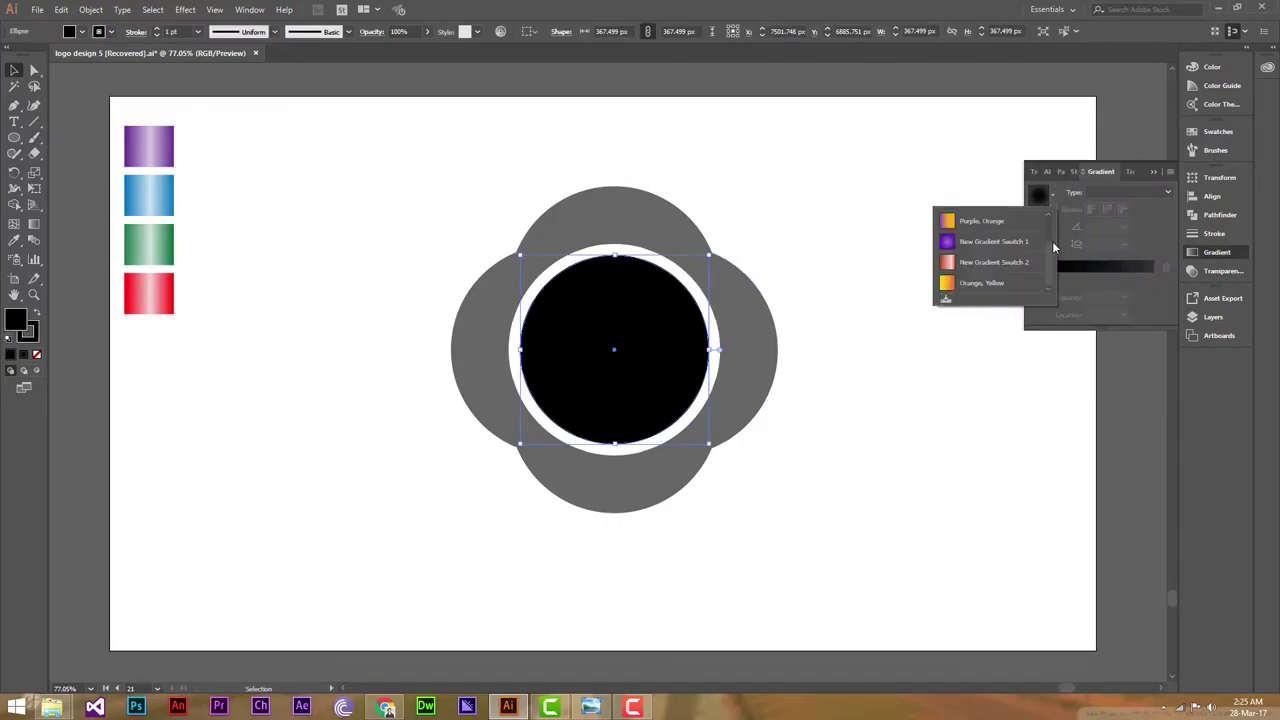
click(992, 221)
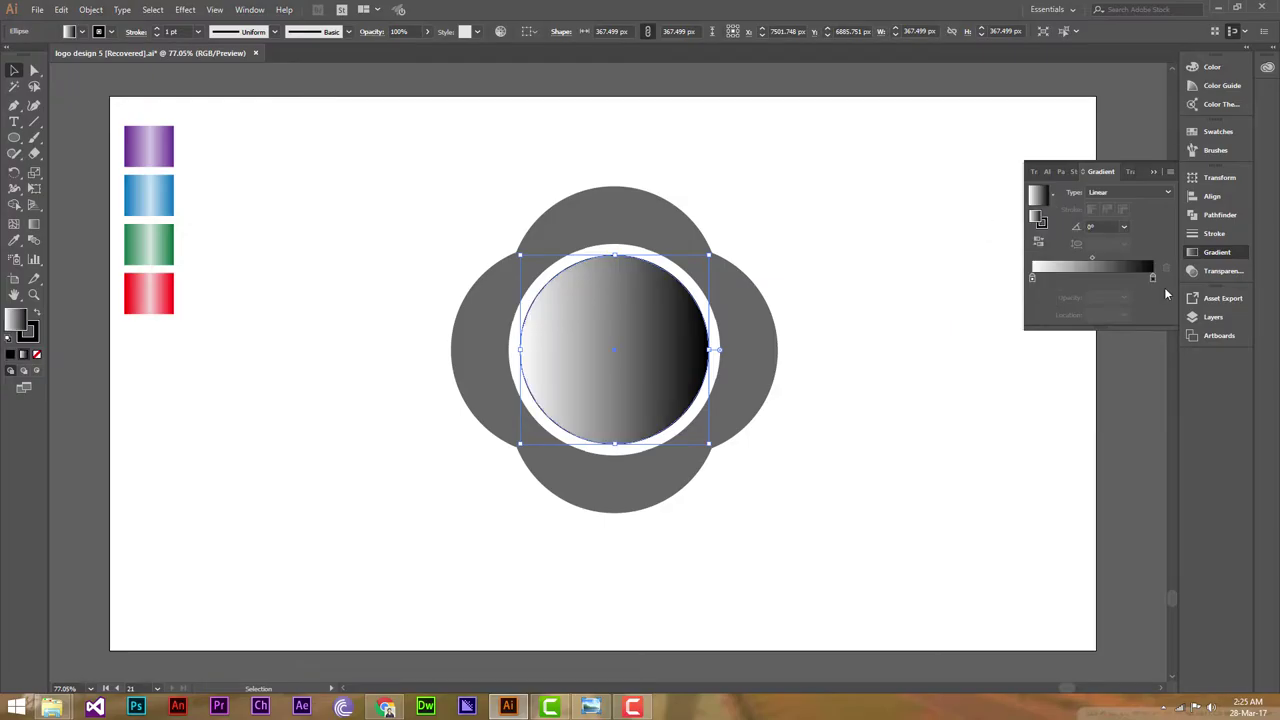
click(1133, 190)
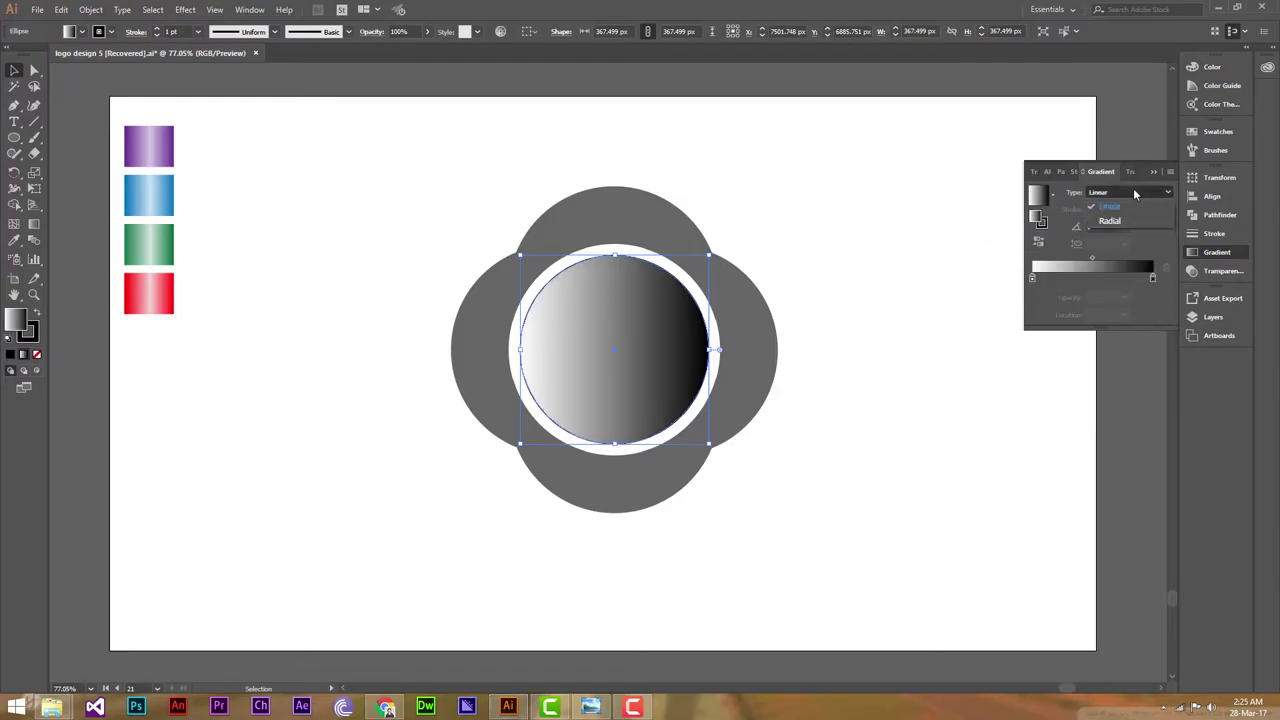
click(1110, 220)
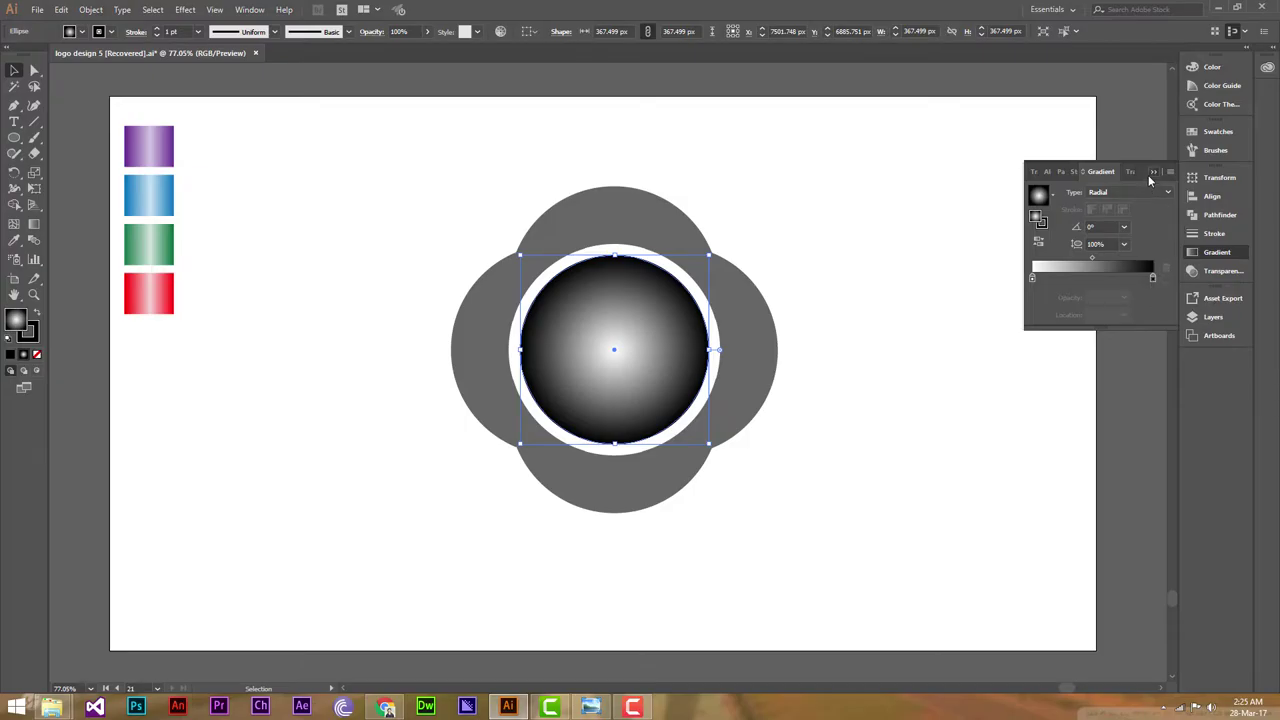
Drag the radial gradient's end point outward with the Gradient tool so the circle looks lighter.
click(1152, 174)
click(34, 224)
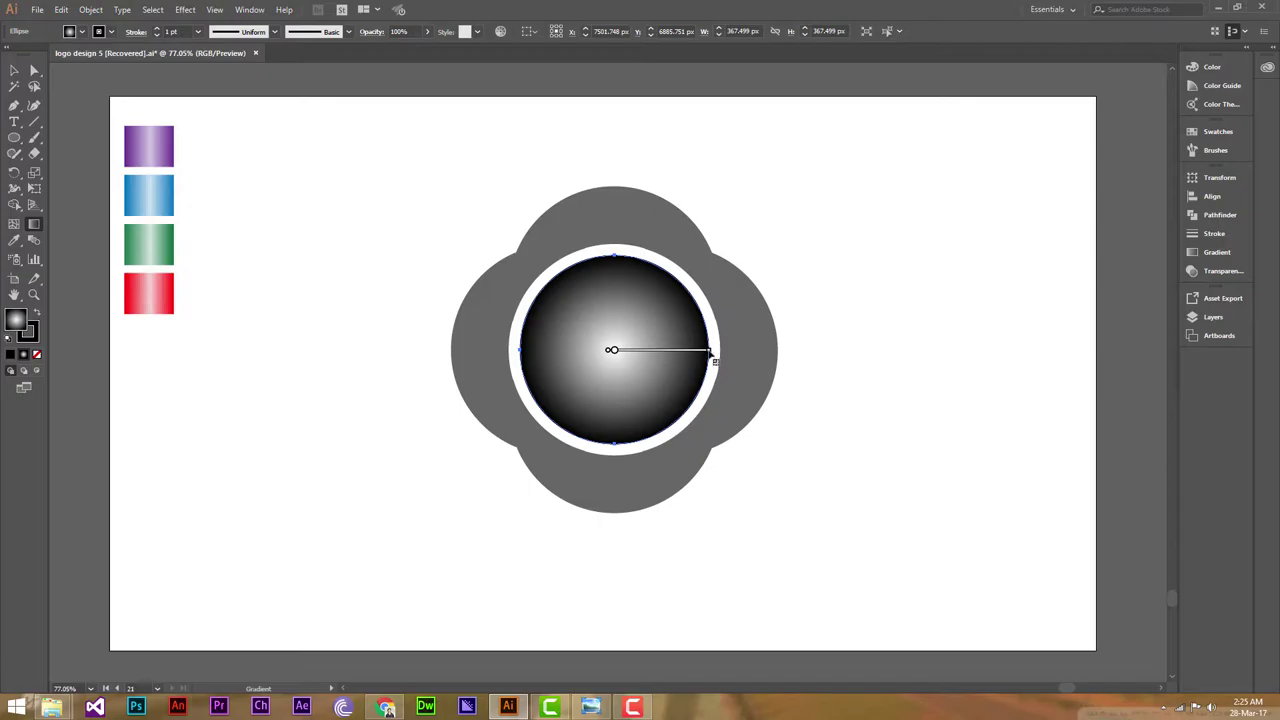
drag(711, 350, 742, 351)
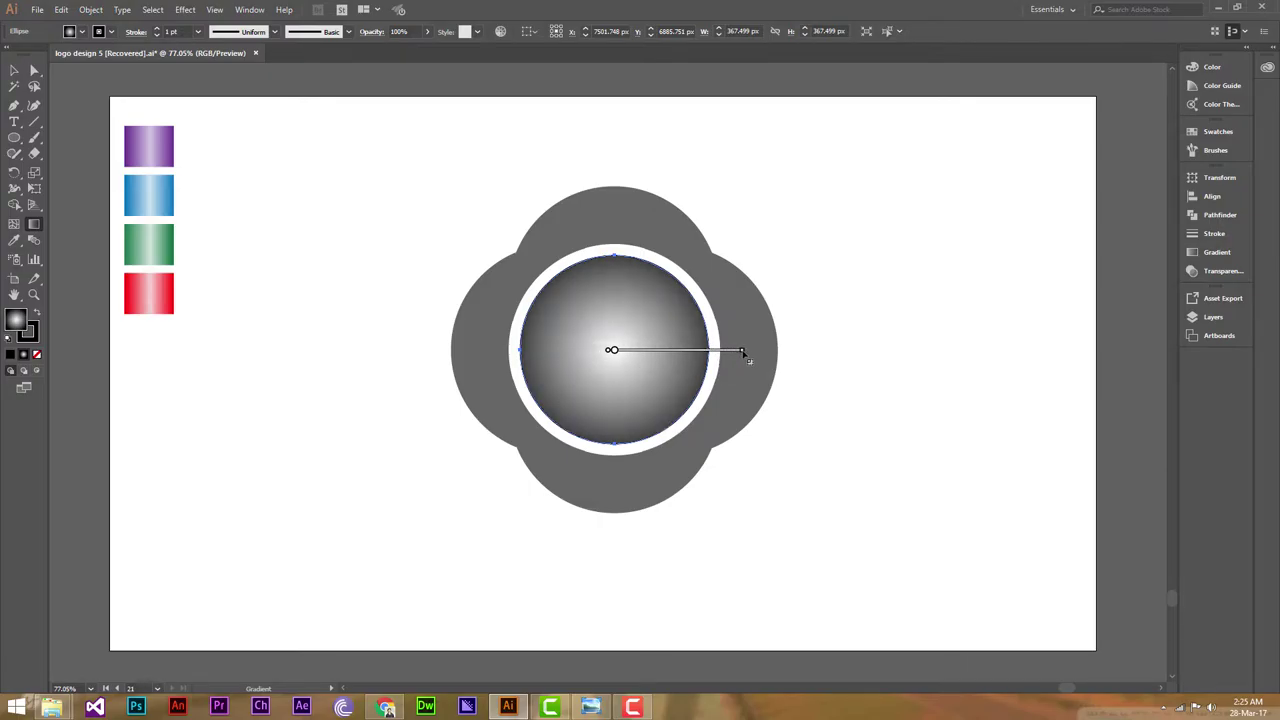
drag(743, 352, 748, 354)
Eyedrop the green swatch gradient onto the top petal.
key(v)
click(312, 167)
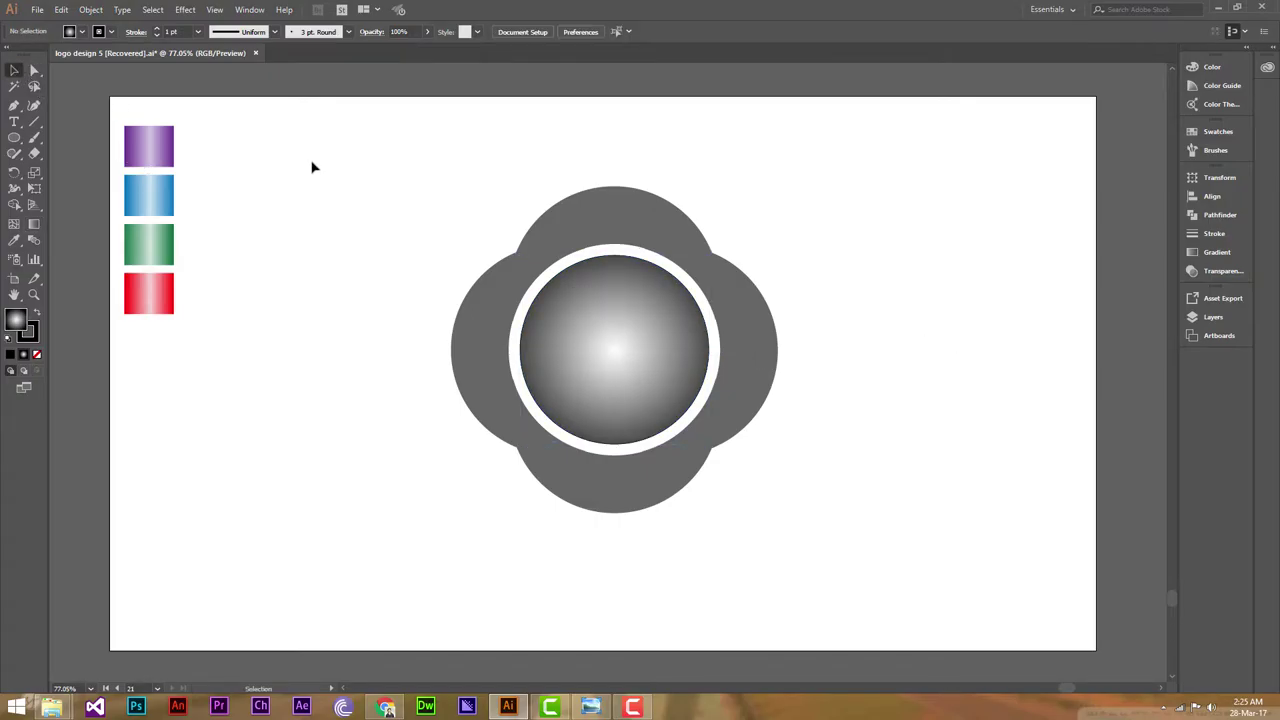
click(624, 195)
click(14, 242)
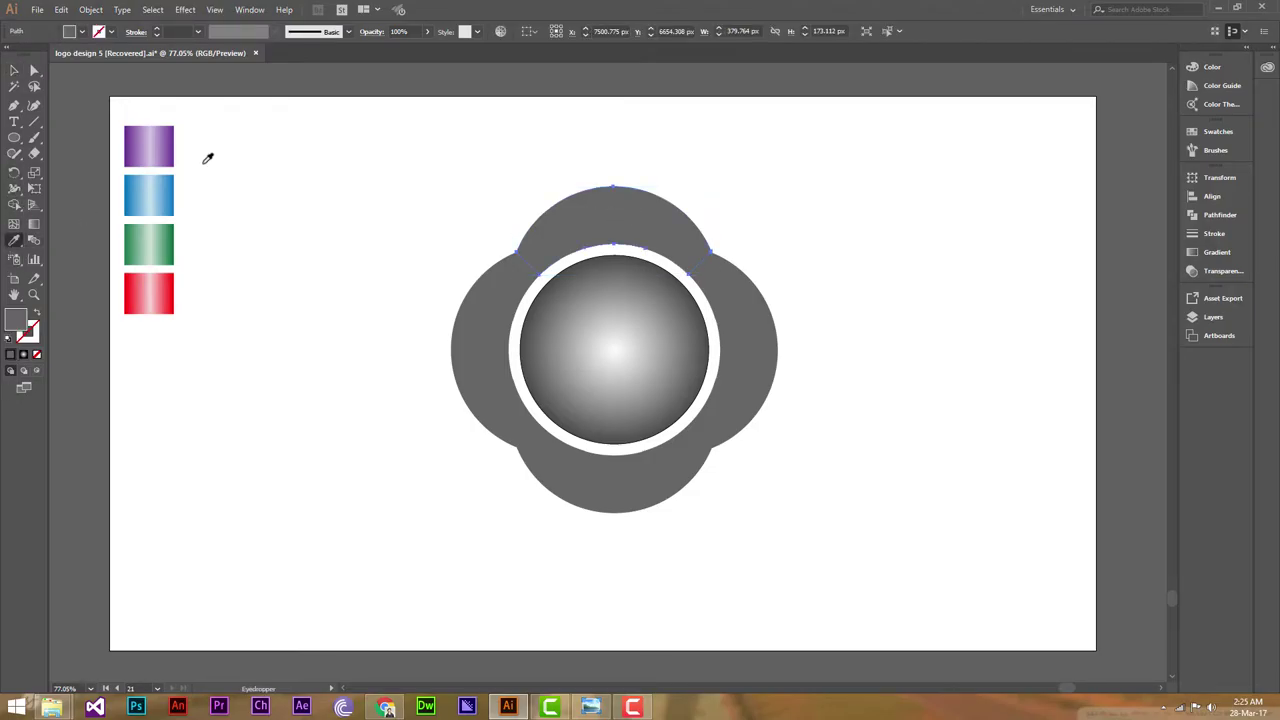
click(163, 247)
Eyedrop the red swatch gradient onto the bottom petal.
click(14, 70)
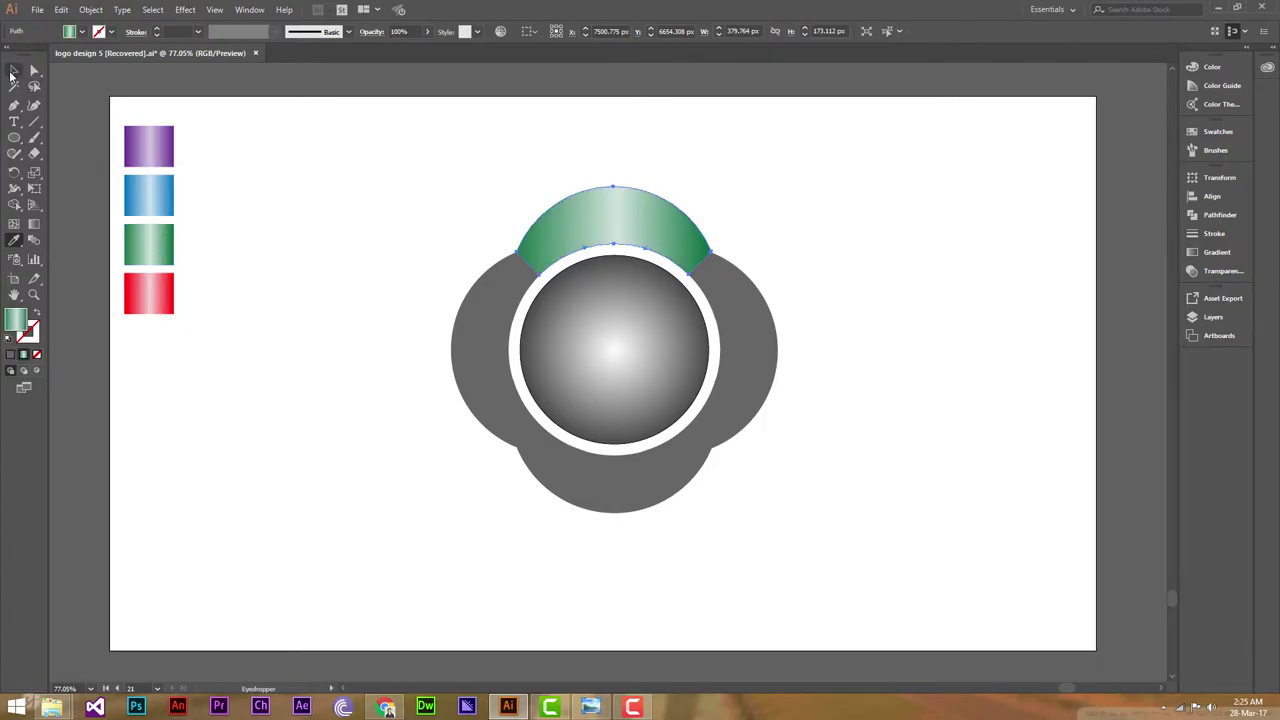
click(609, 477)
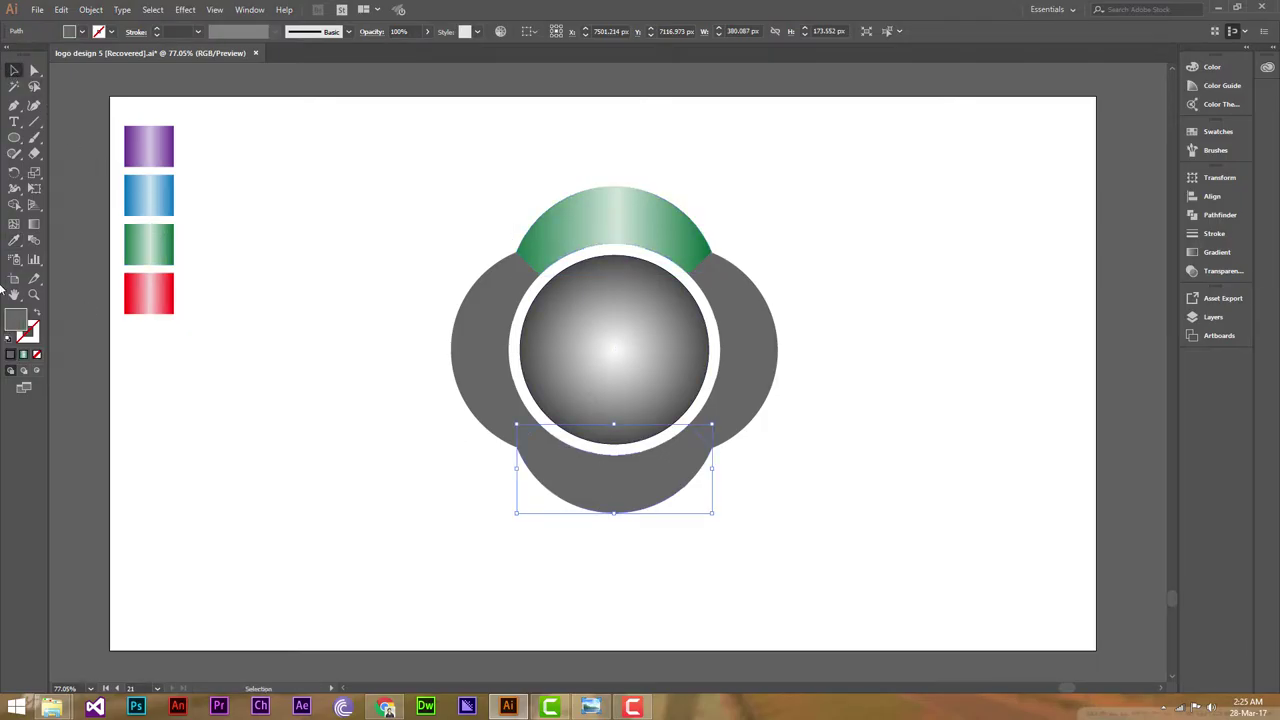
click(14, 240)
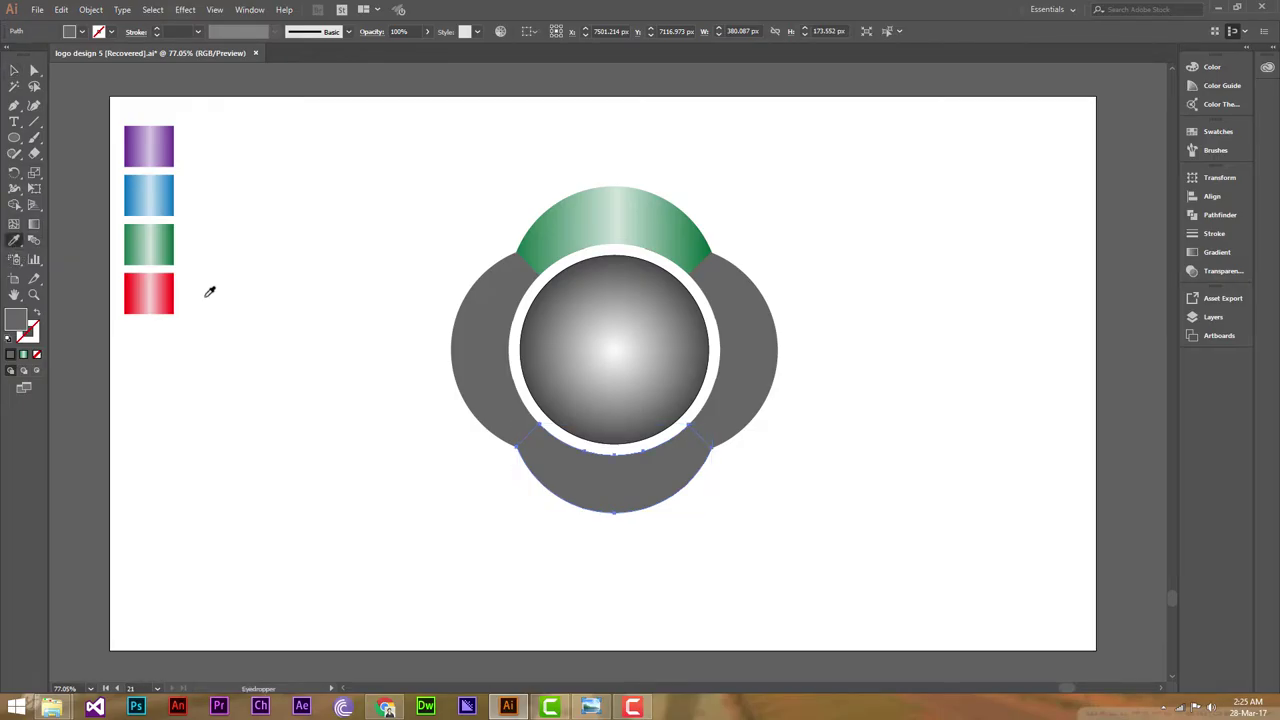
click(158, 291)
Eyedrop the purple swatch gradient onto the right petal.
click(14, 70)
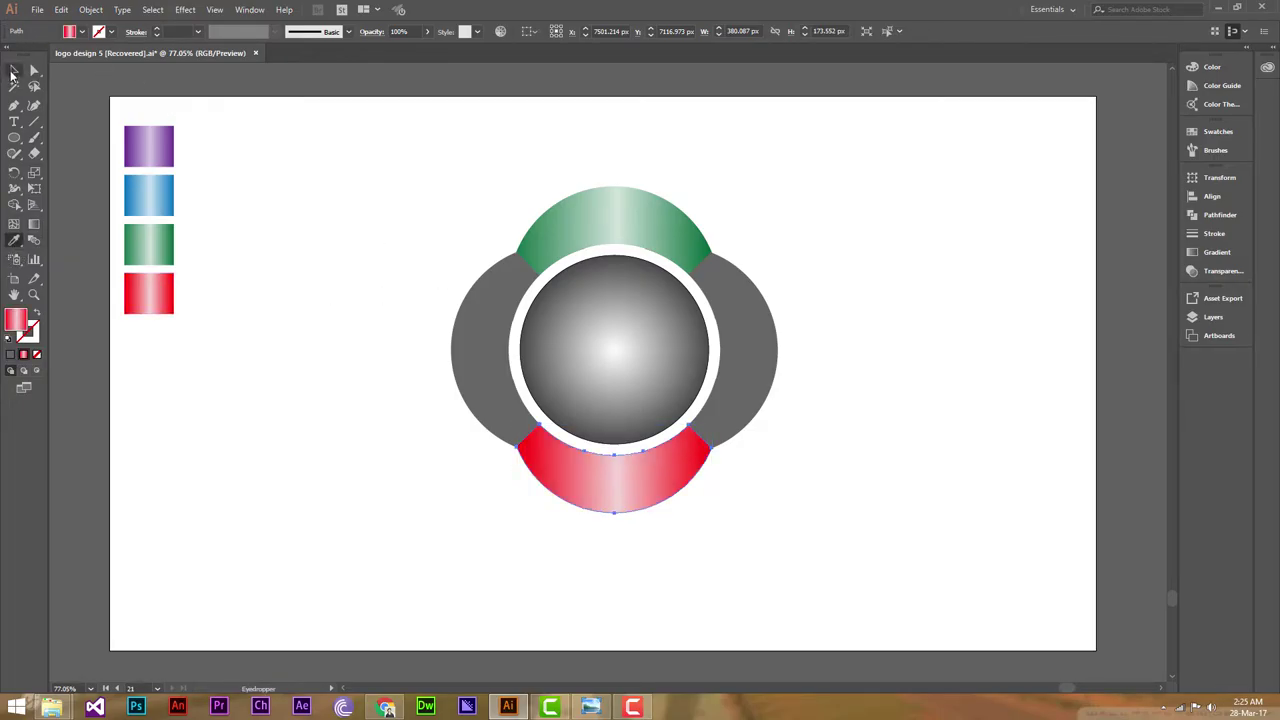
click(742, 320)
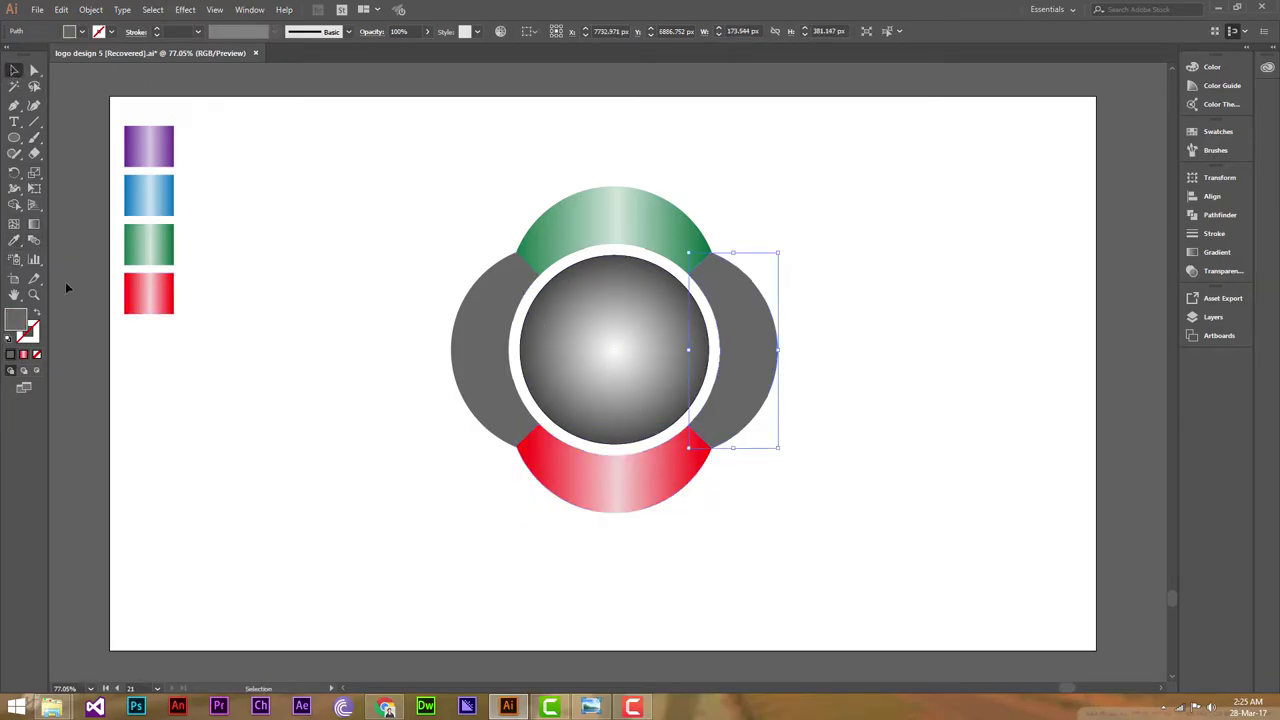
click(14, 240)
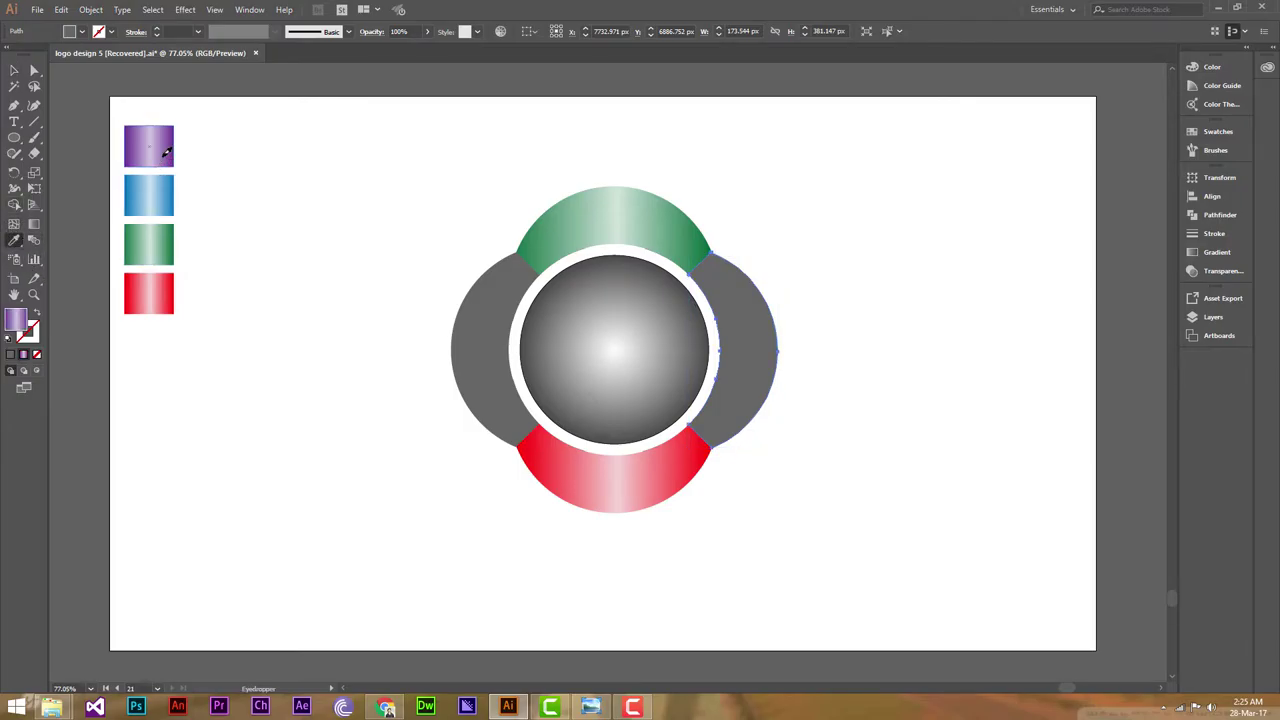
click(150, 150)
Eyedrop the blue swatch gradient onto the left petal, then reselect that petal.
click(13, 71)
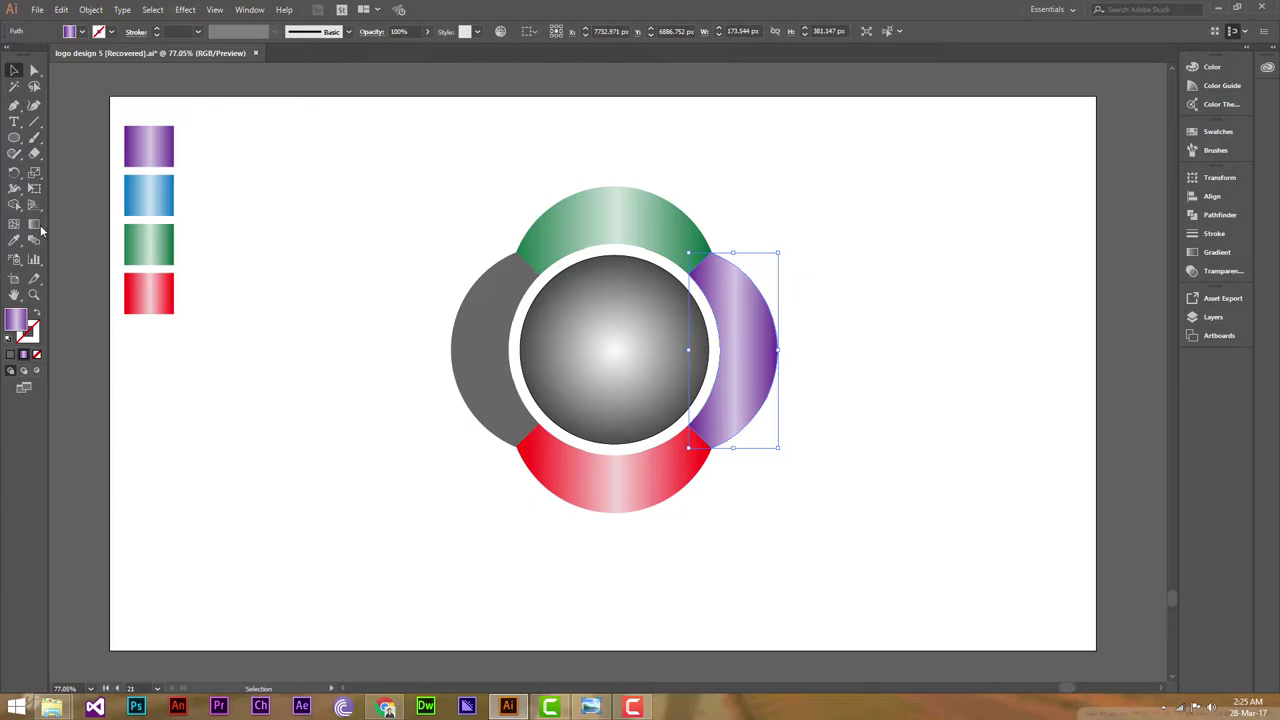
click(476, 318)
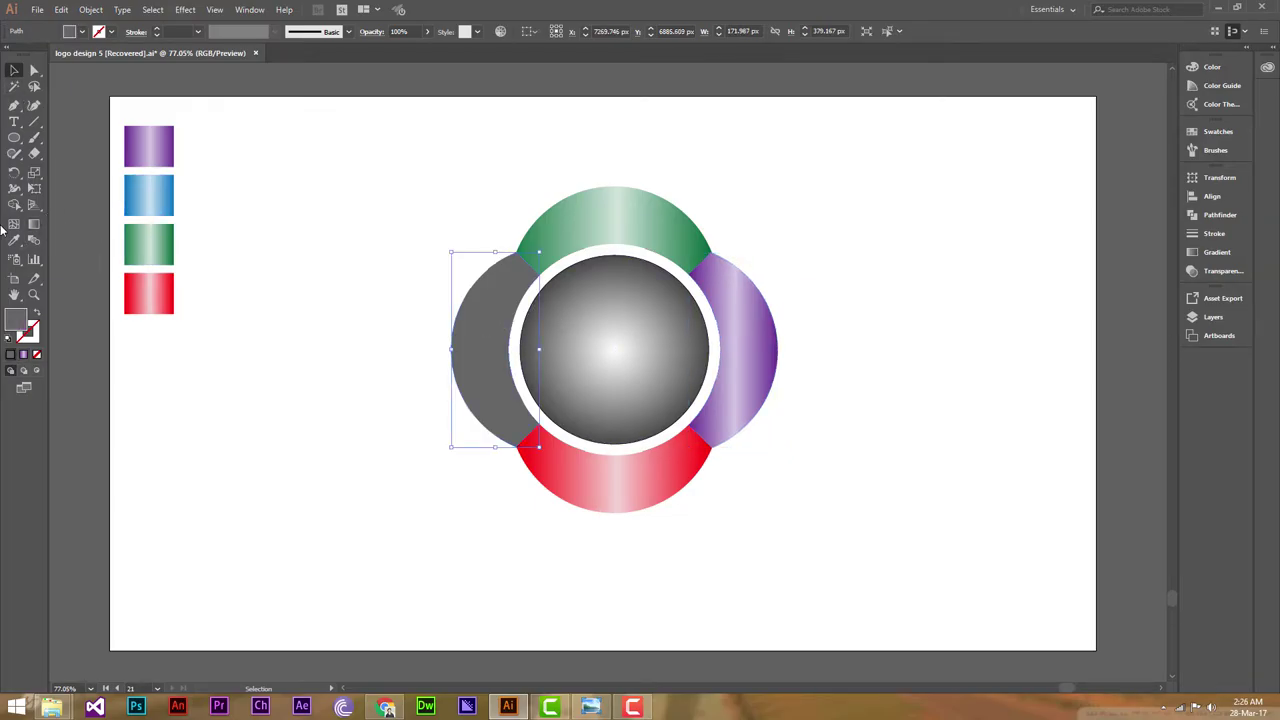
click(15, 242)
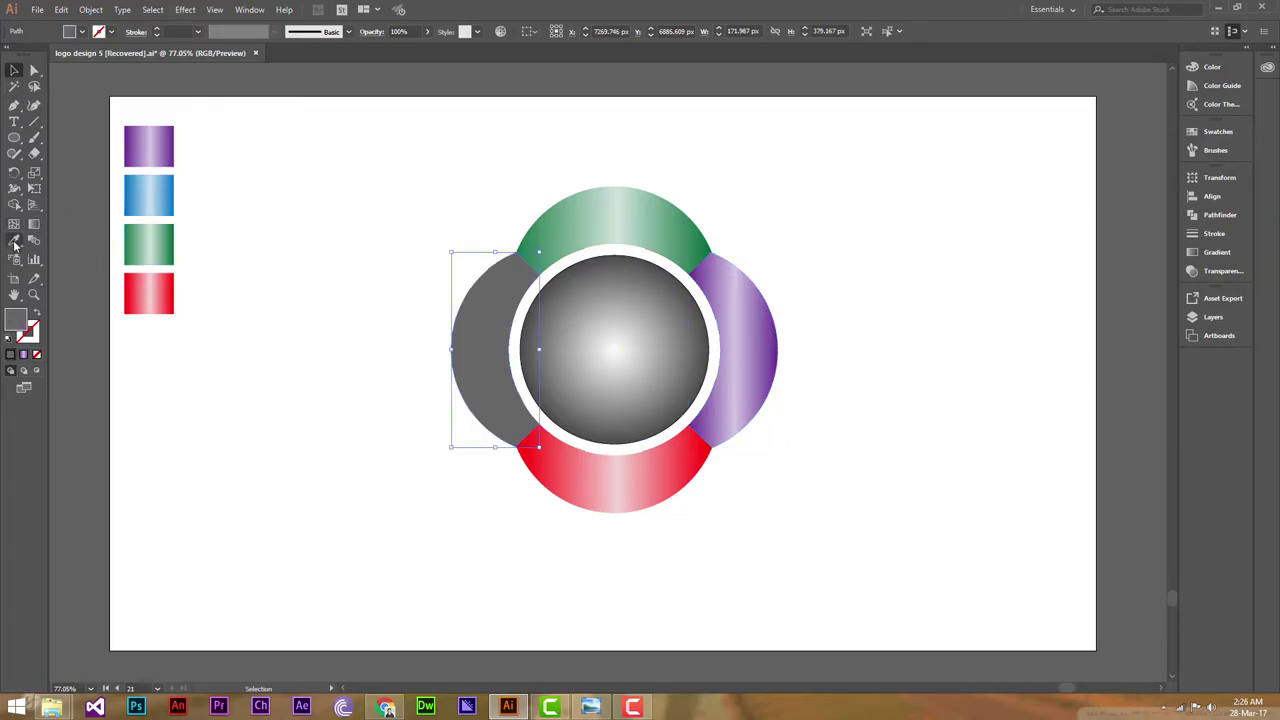
click(164, 188)
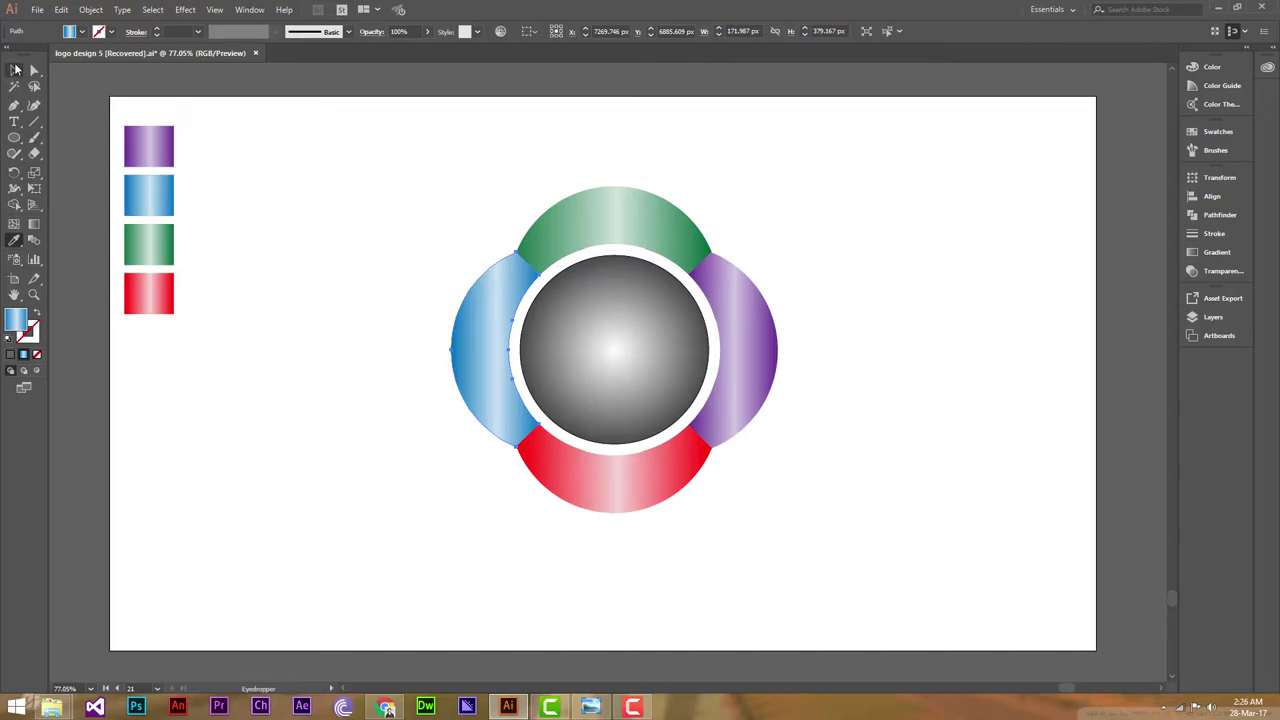
click(15, 69)
click(650, 174)
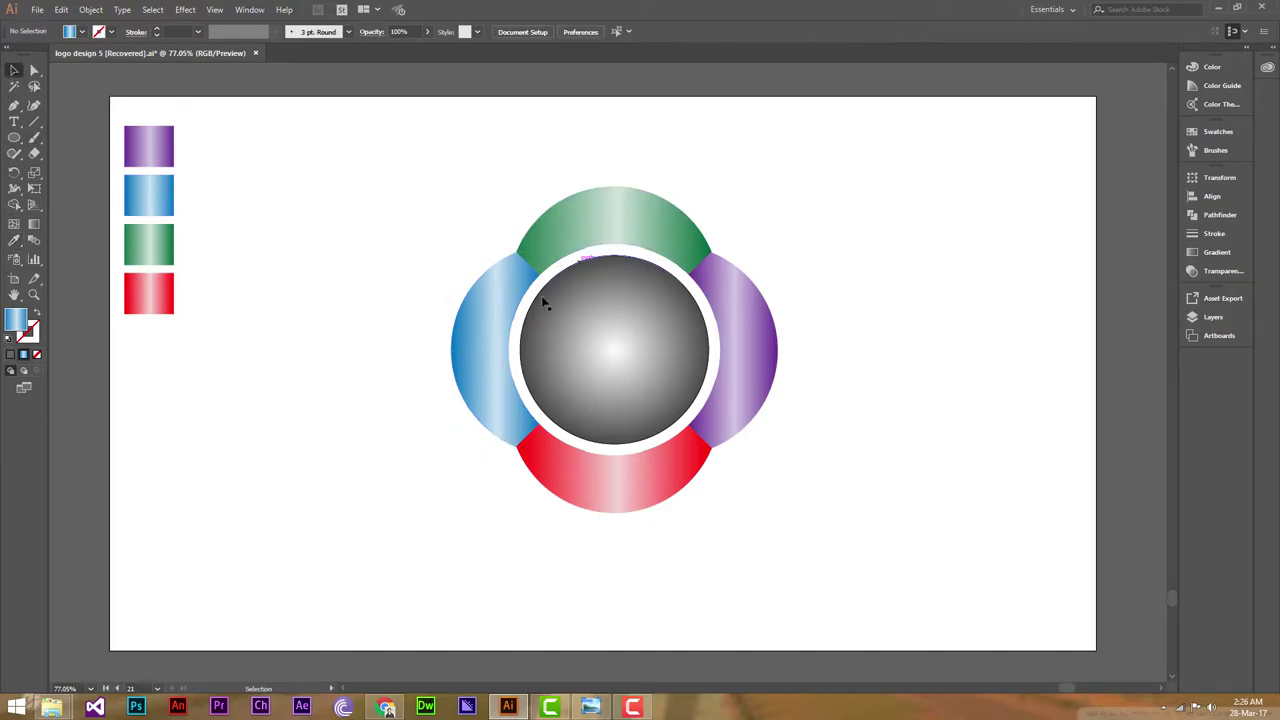
click(481, 338)
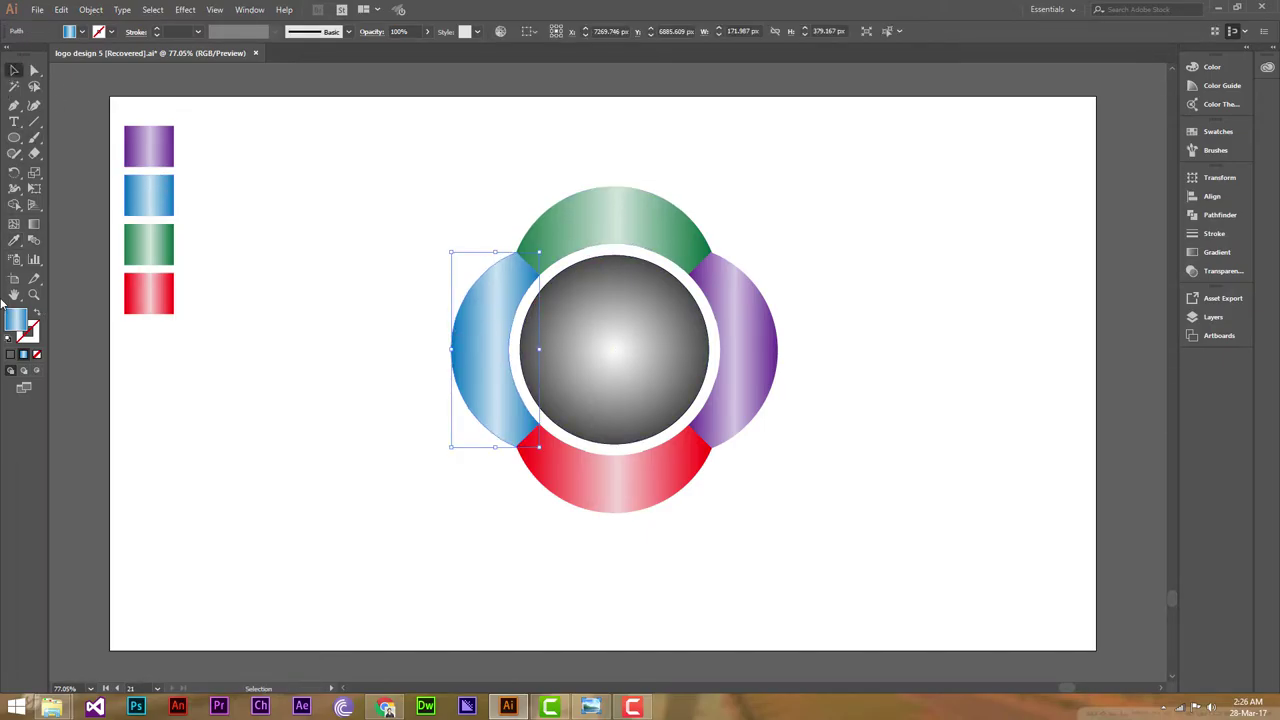
Redraw the blue left and purple right petals' gradients vertically, top to bottom.
click(14, 224)
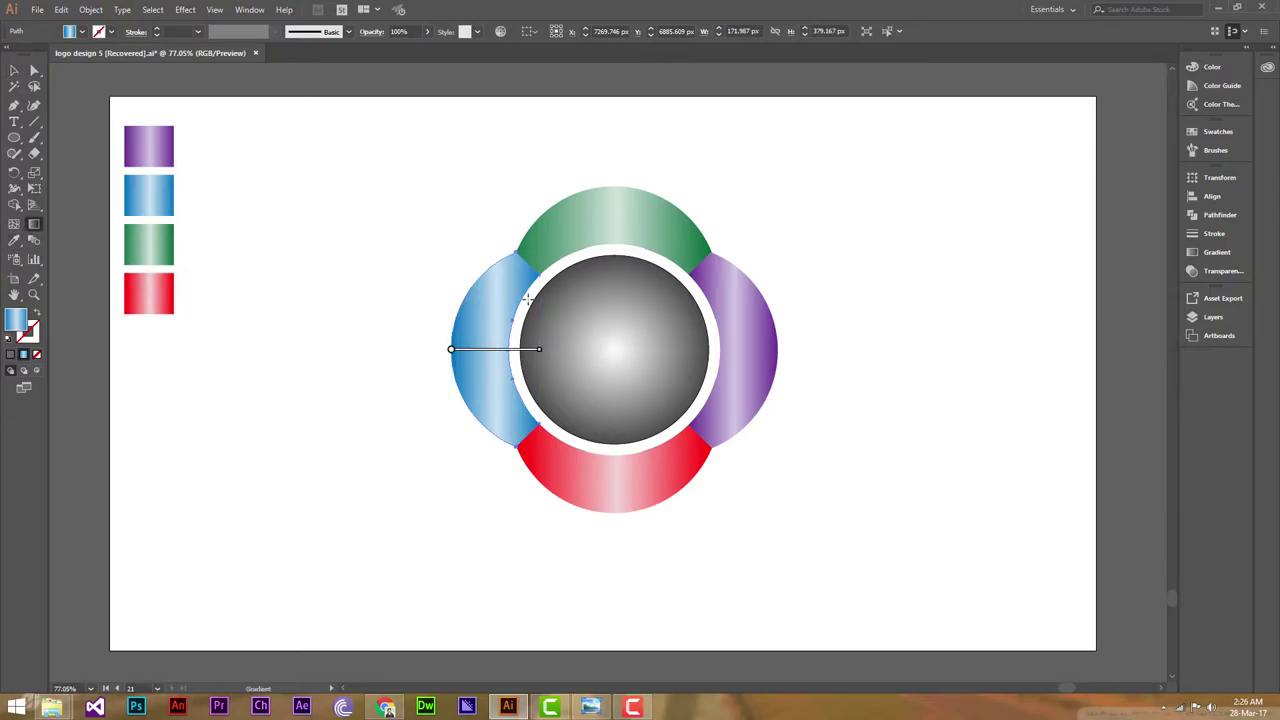
drag(533, 273, 540, 429)
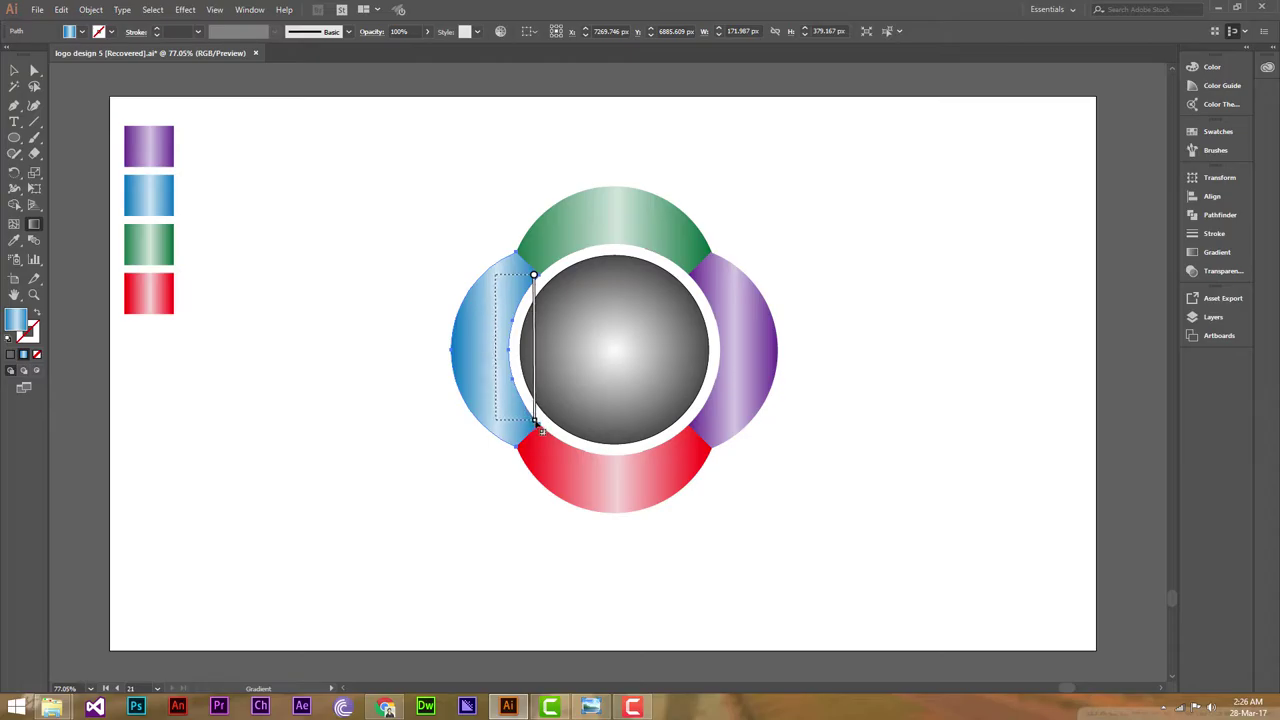
drag(540, 429, 540, 436)
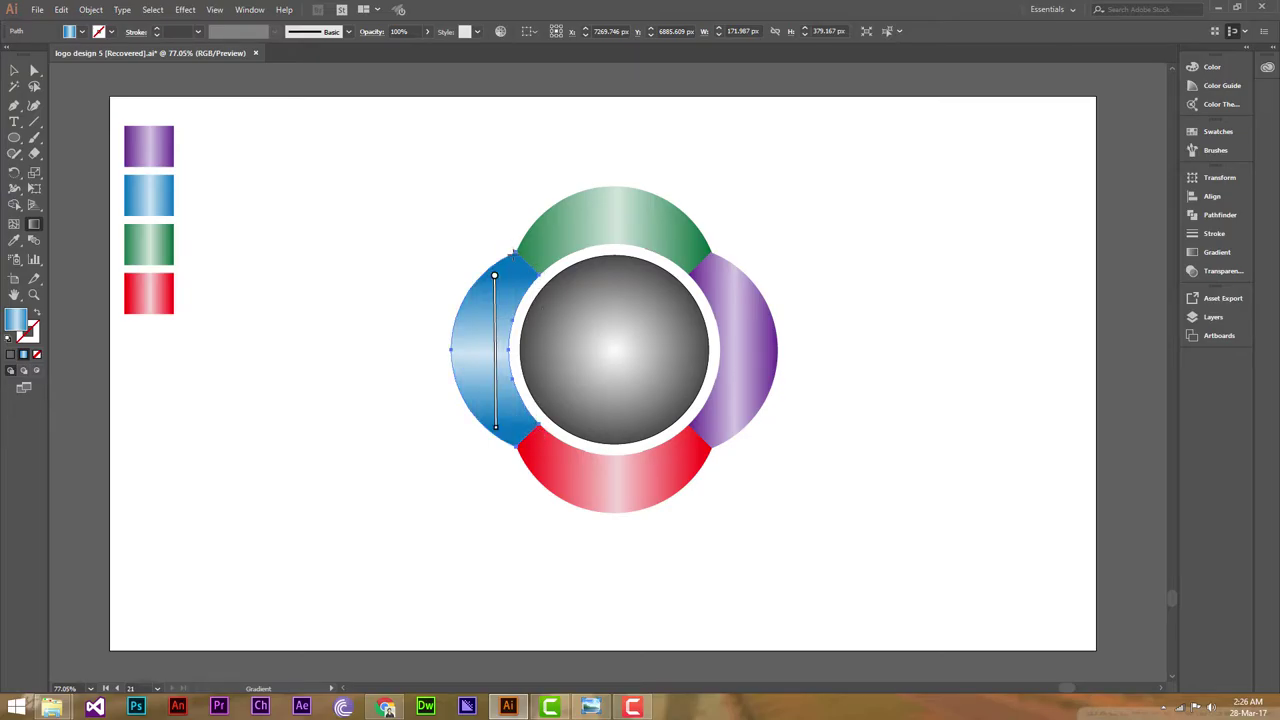
drag(513, 256, 517, 453)
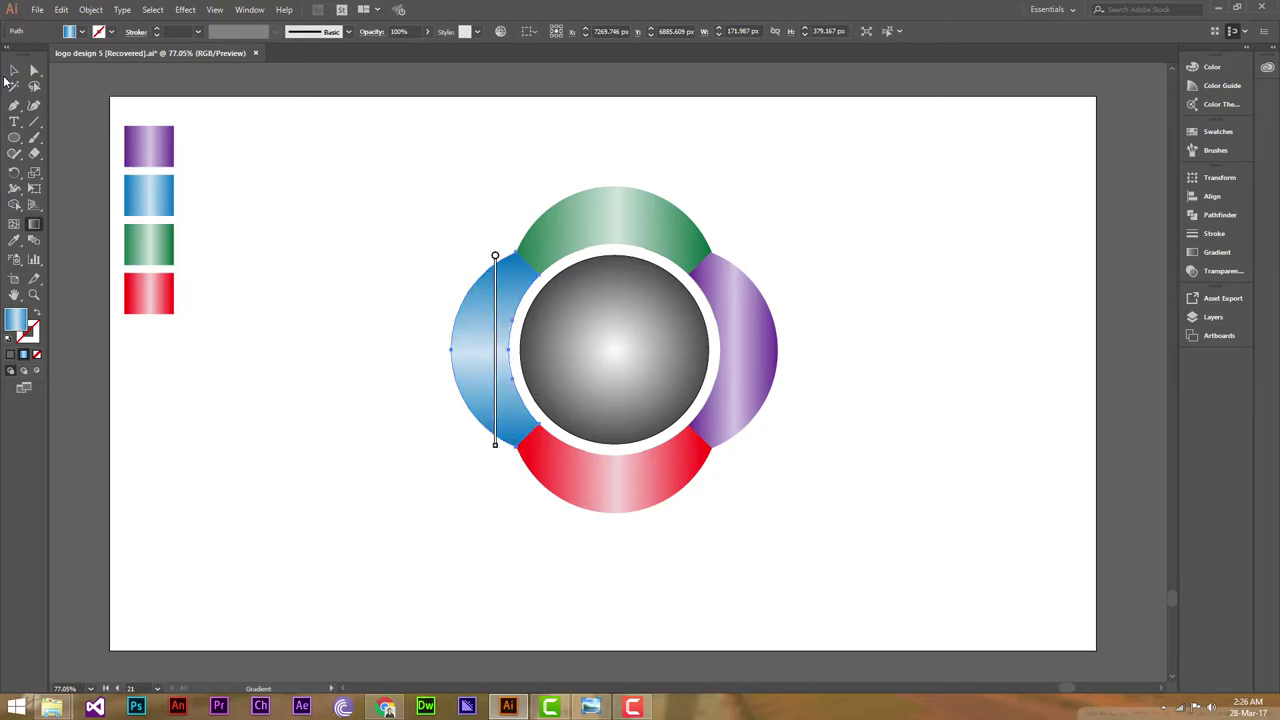
click(14, 70)
click(748, 354)
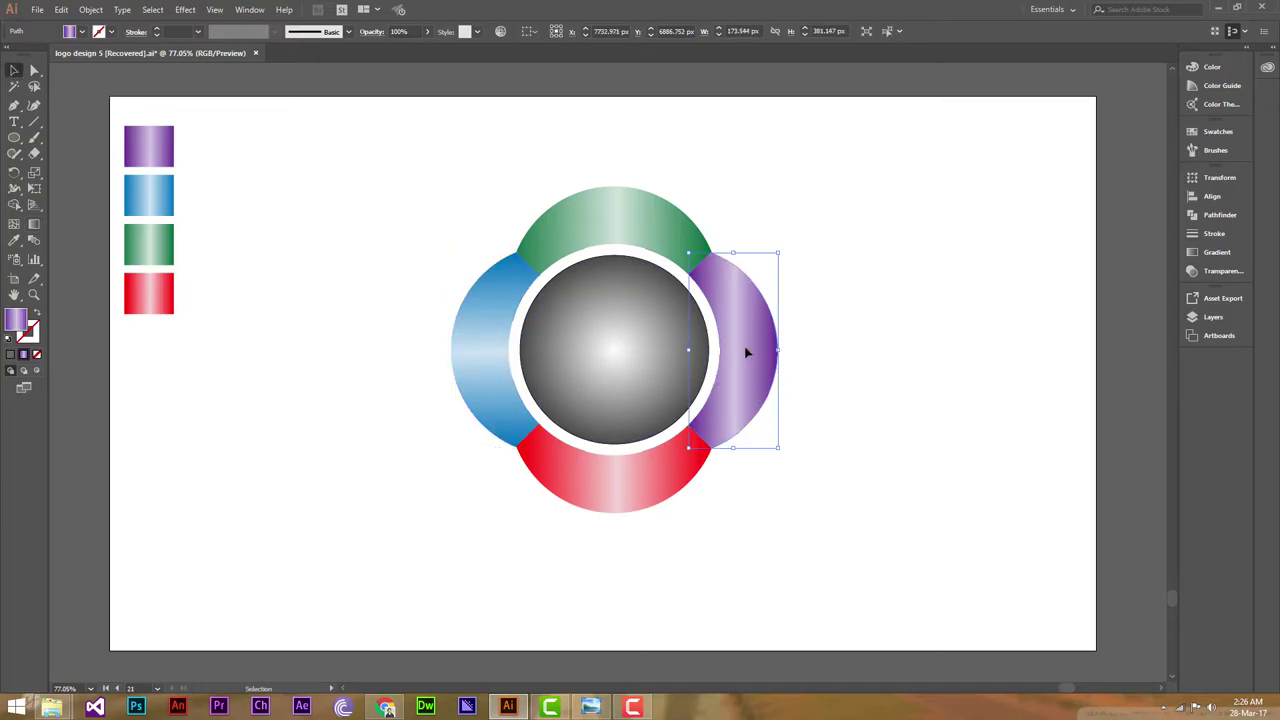
click(34, 224)
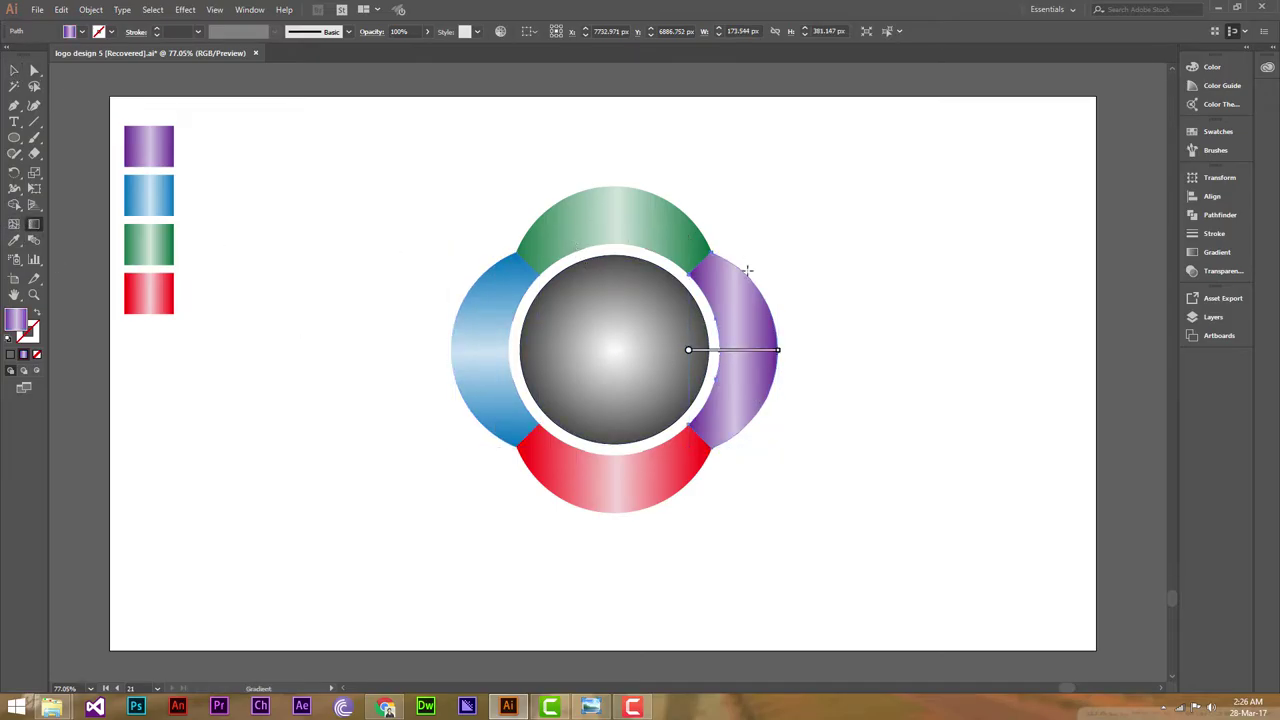
drag(712, 256, 714, 452)
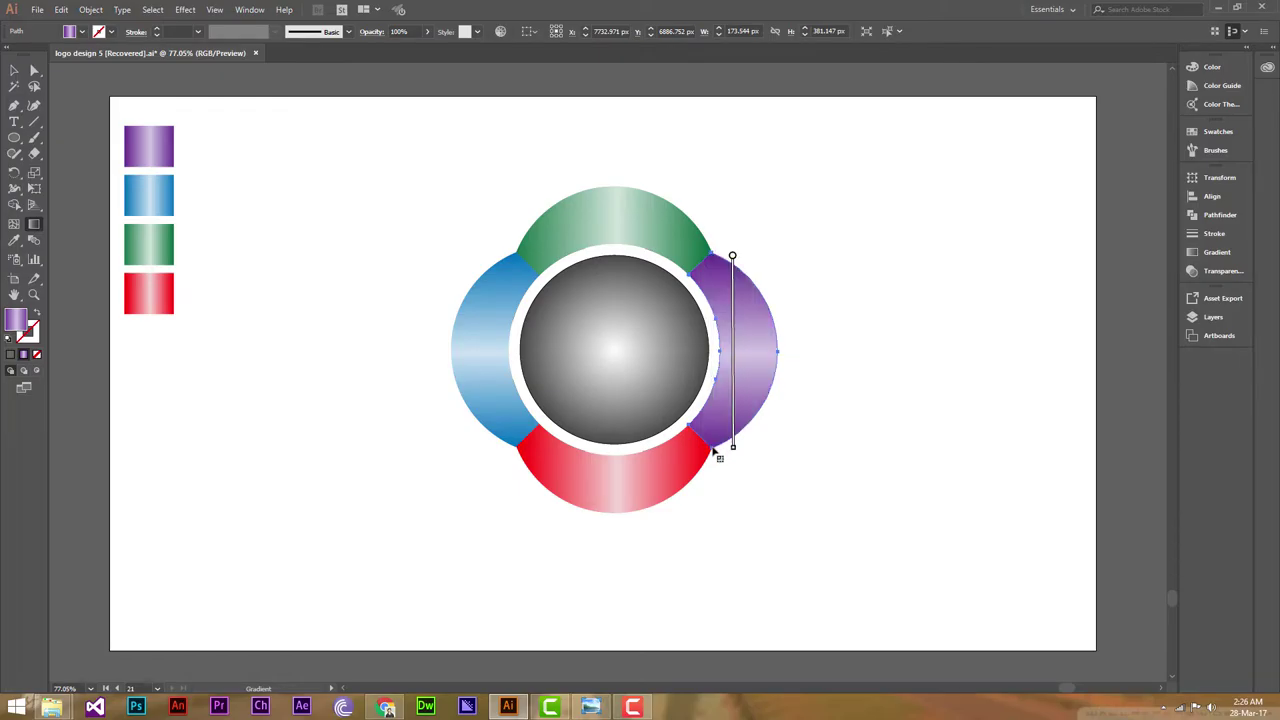
Redraw the green top petal's gradient horizontally, adjust the red bottom petal's gradient, and deselect.
click(12, 70)
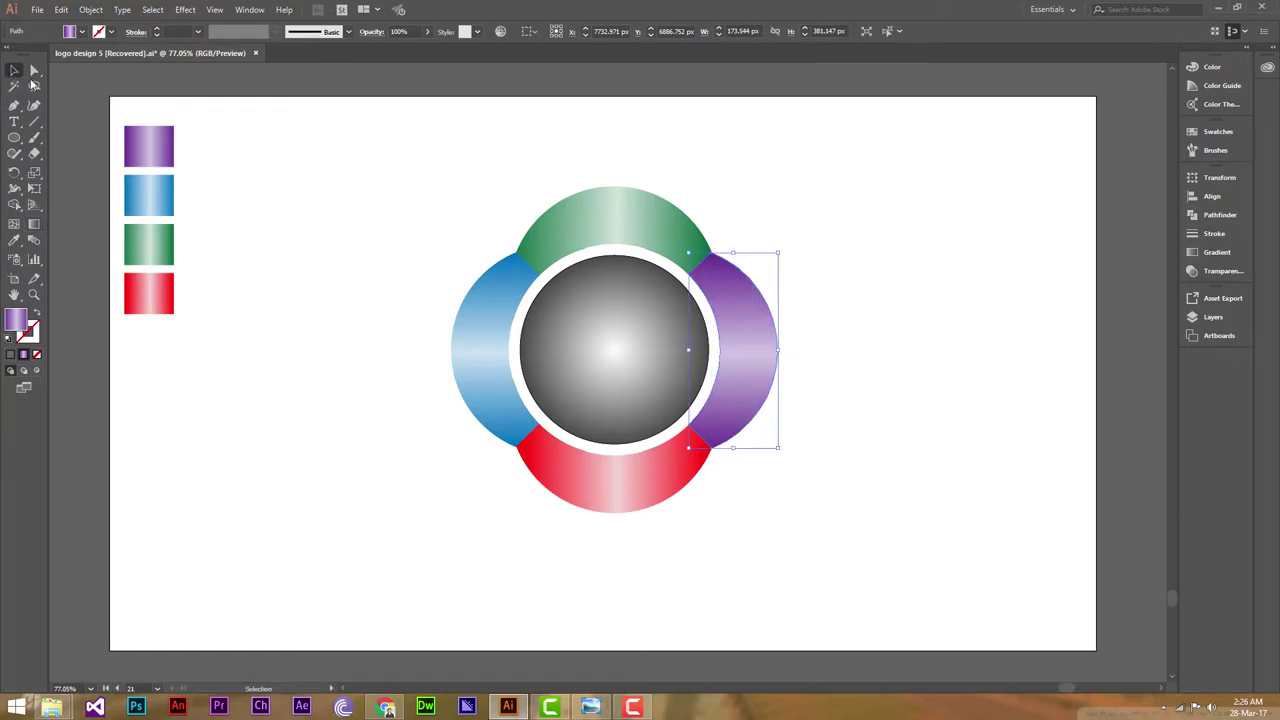
click(589, 219)
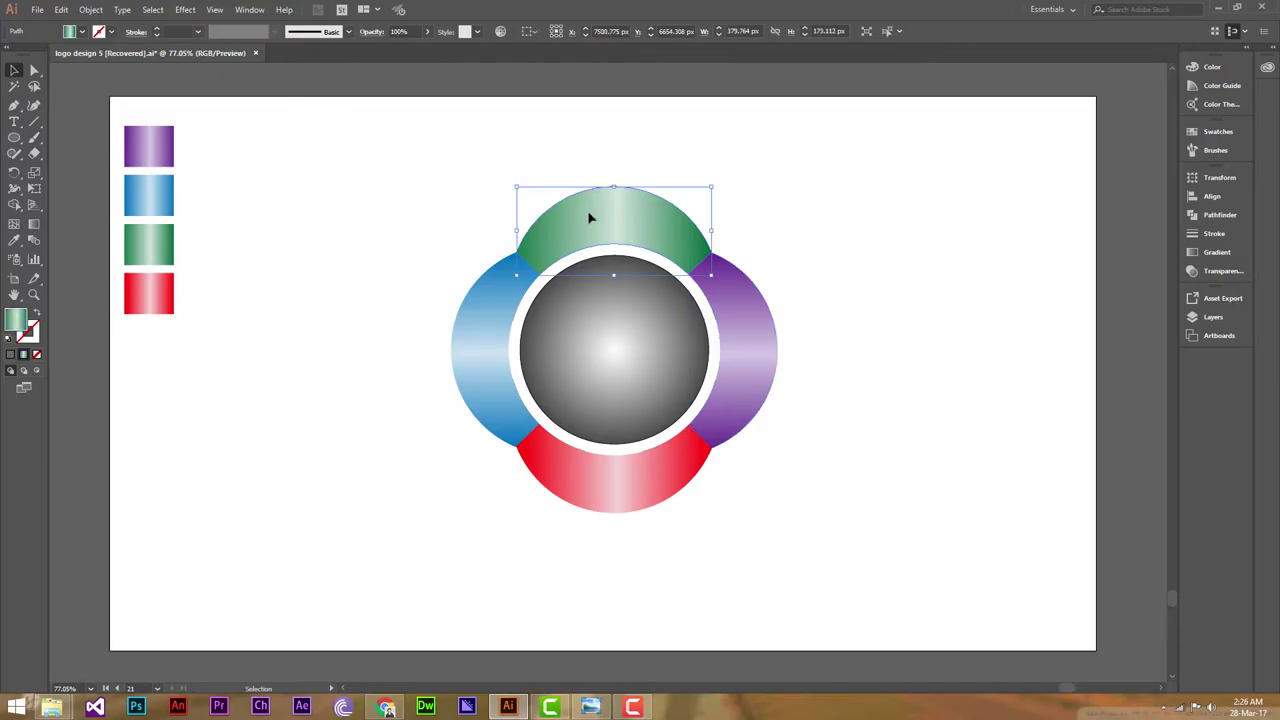
click(33, 224)
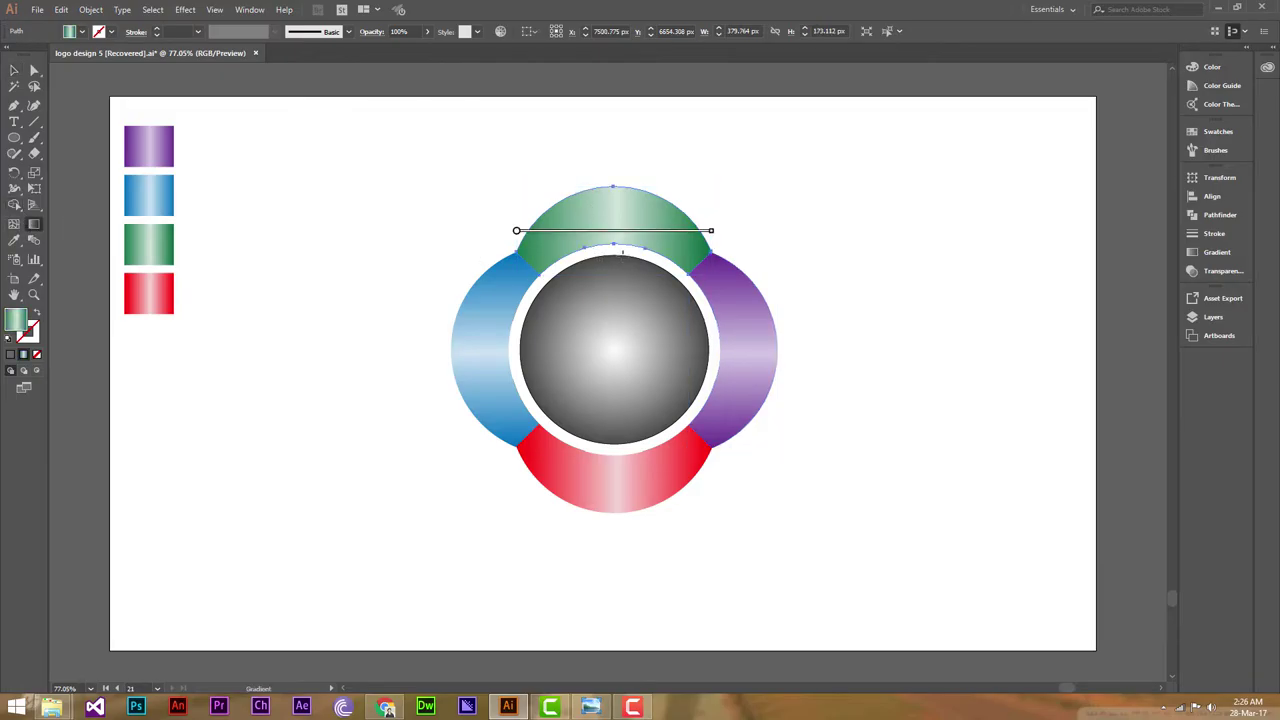
drag(517, 249, 714, 259)
click(14, 70)
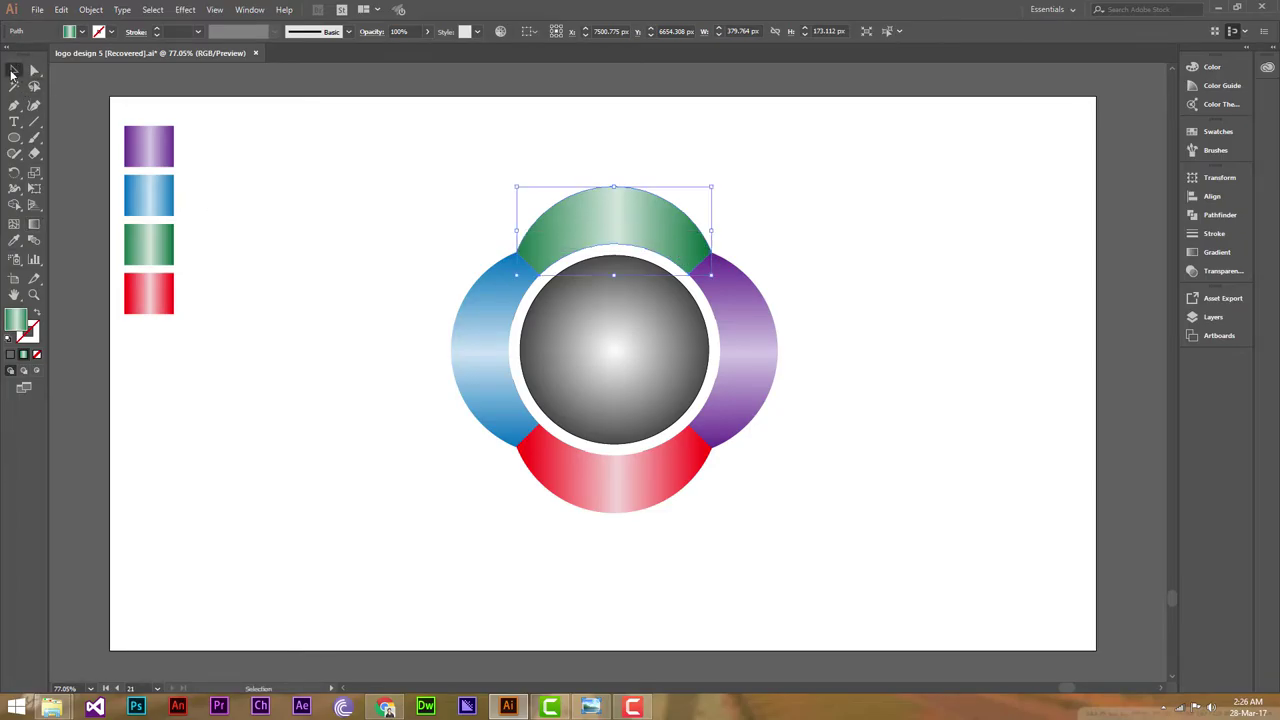
click(612, 488)
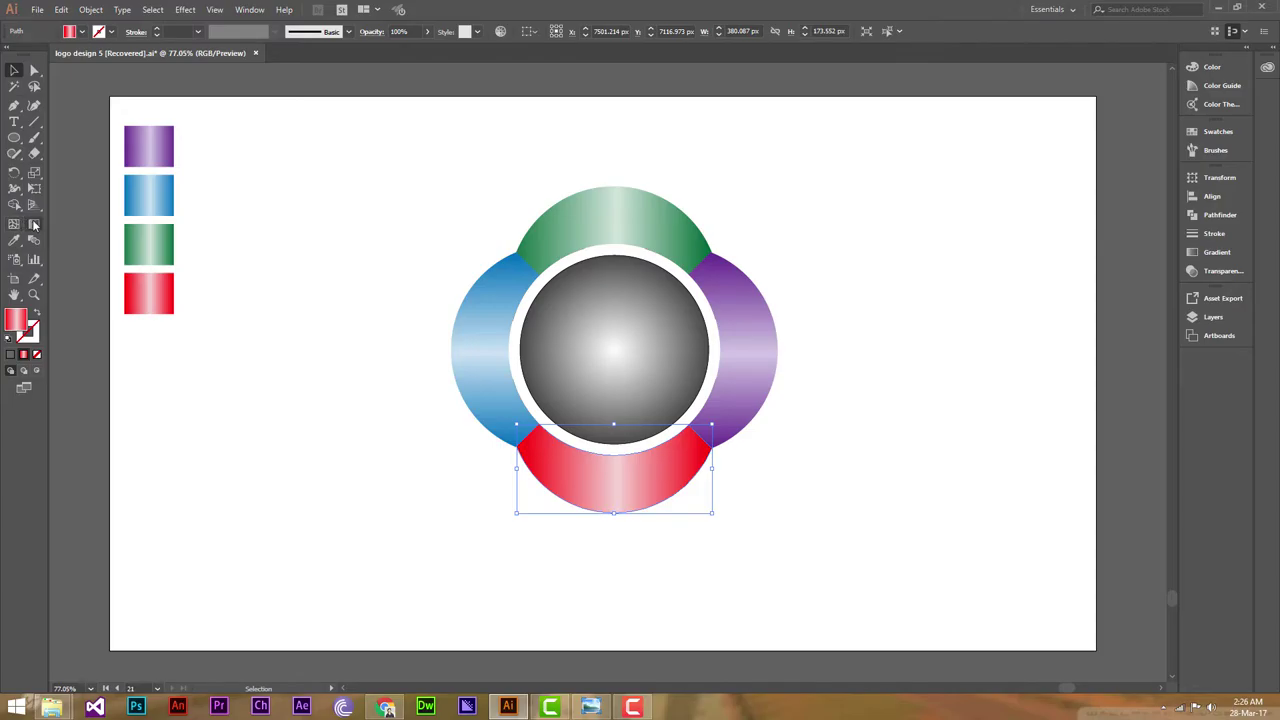
key(g)
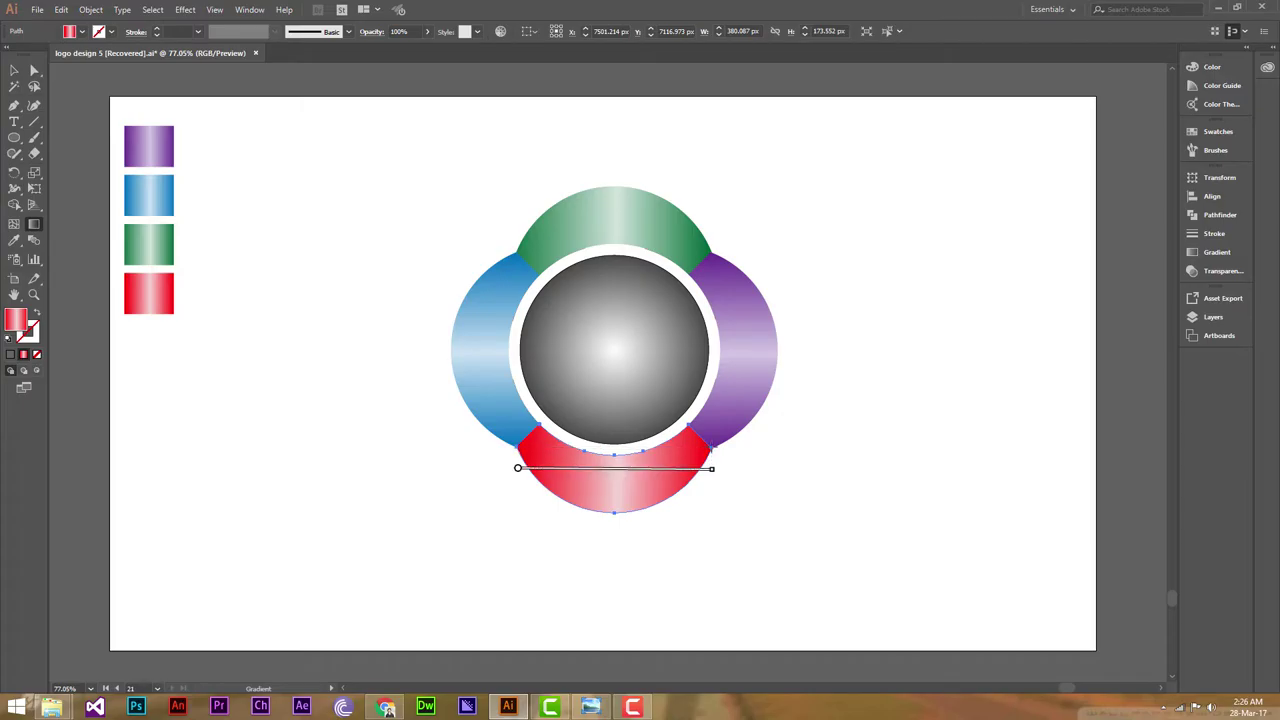
click(15, 70)
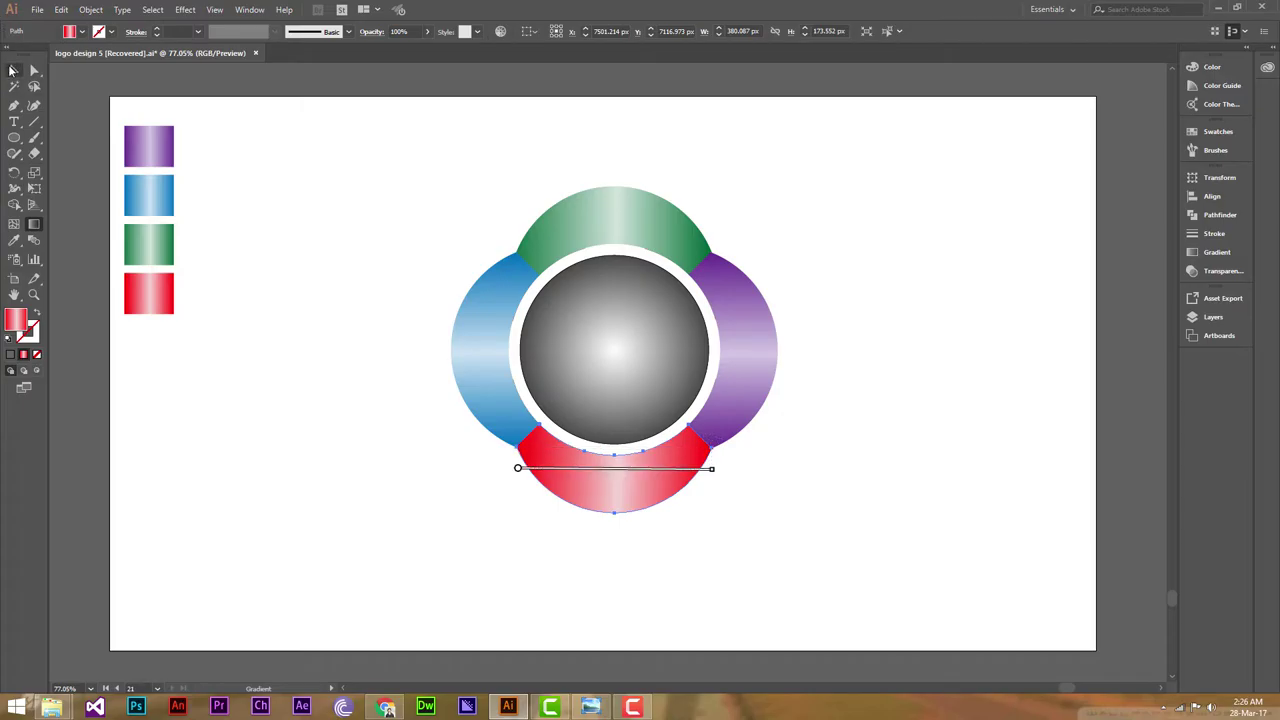
click(854, 240)
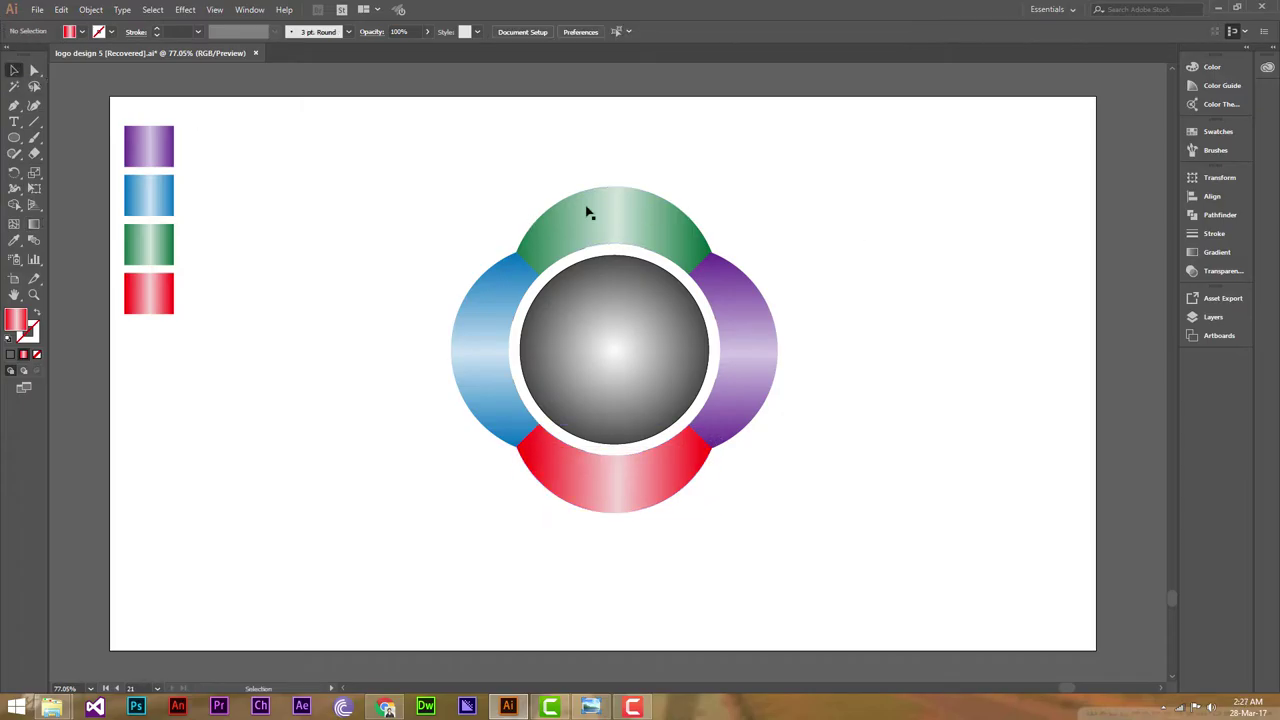
Move the whole four-lobed logo left and group all its pieces into one object.
drag(470, 186, 746, 490)
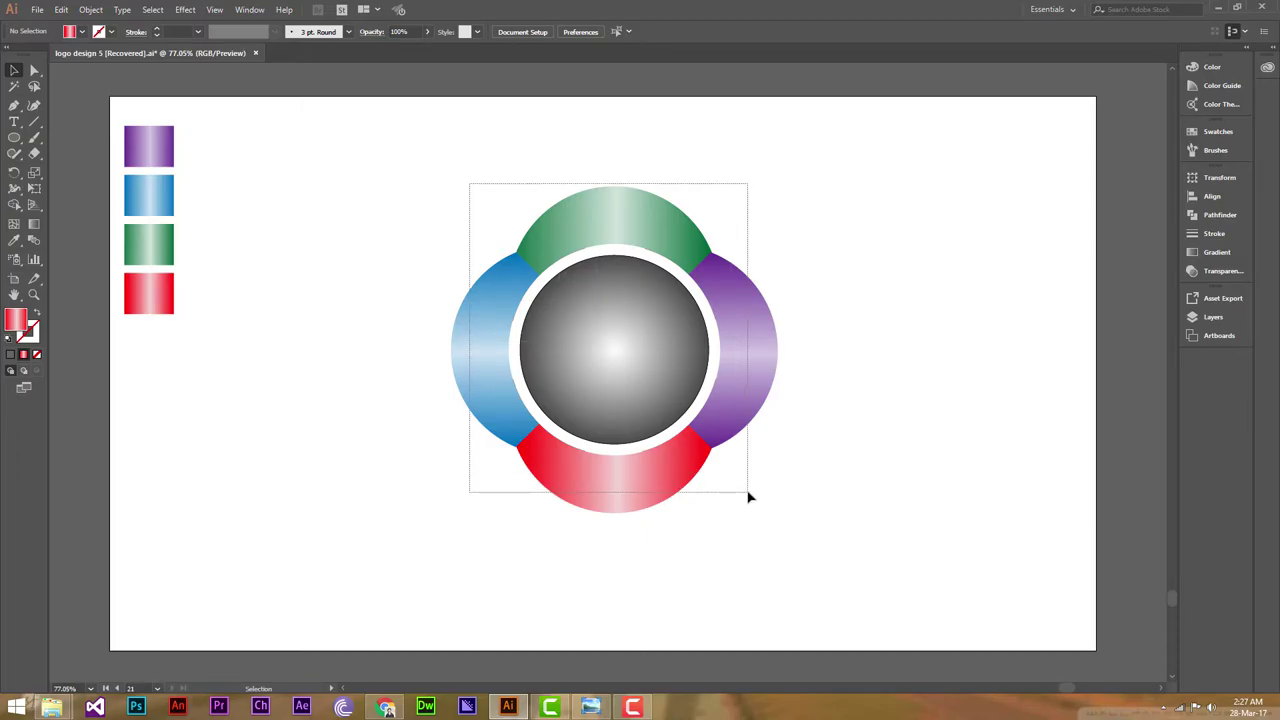
drag(671, 342, 601, 337)
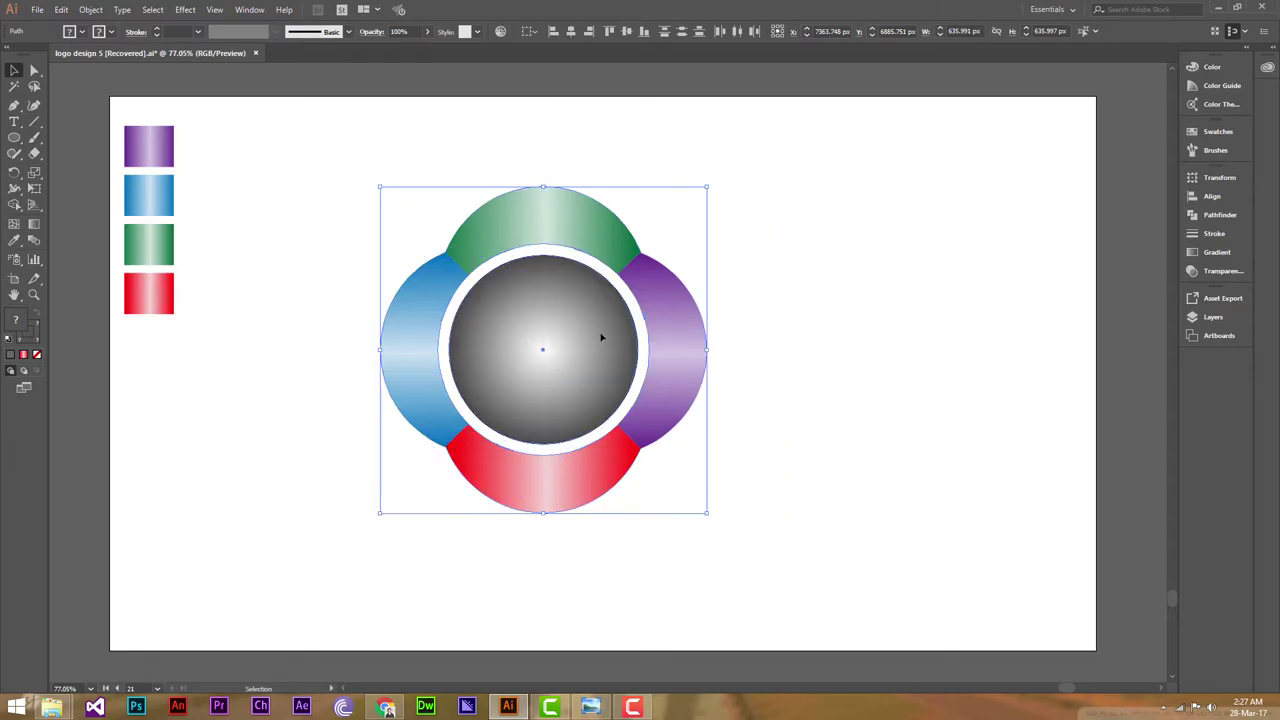
click(772, 337)
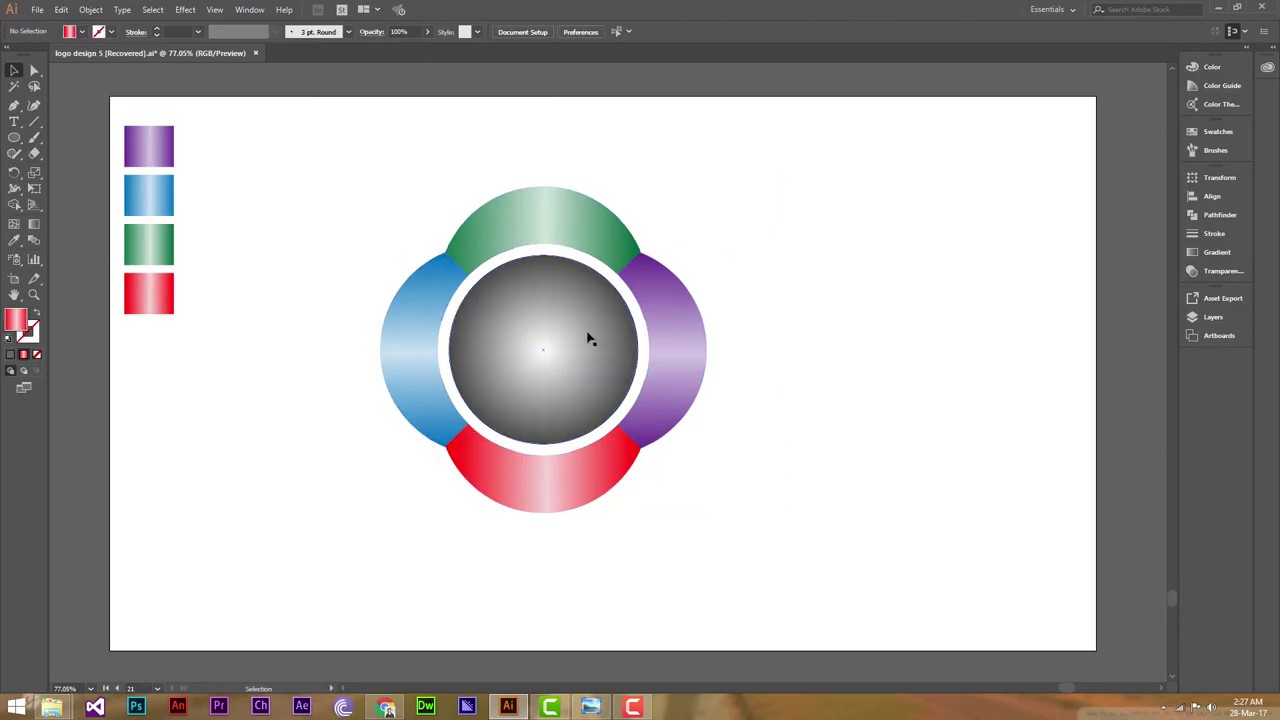
drag(369, 197, 671, 443)
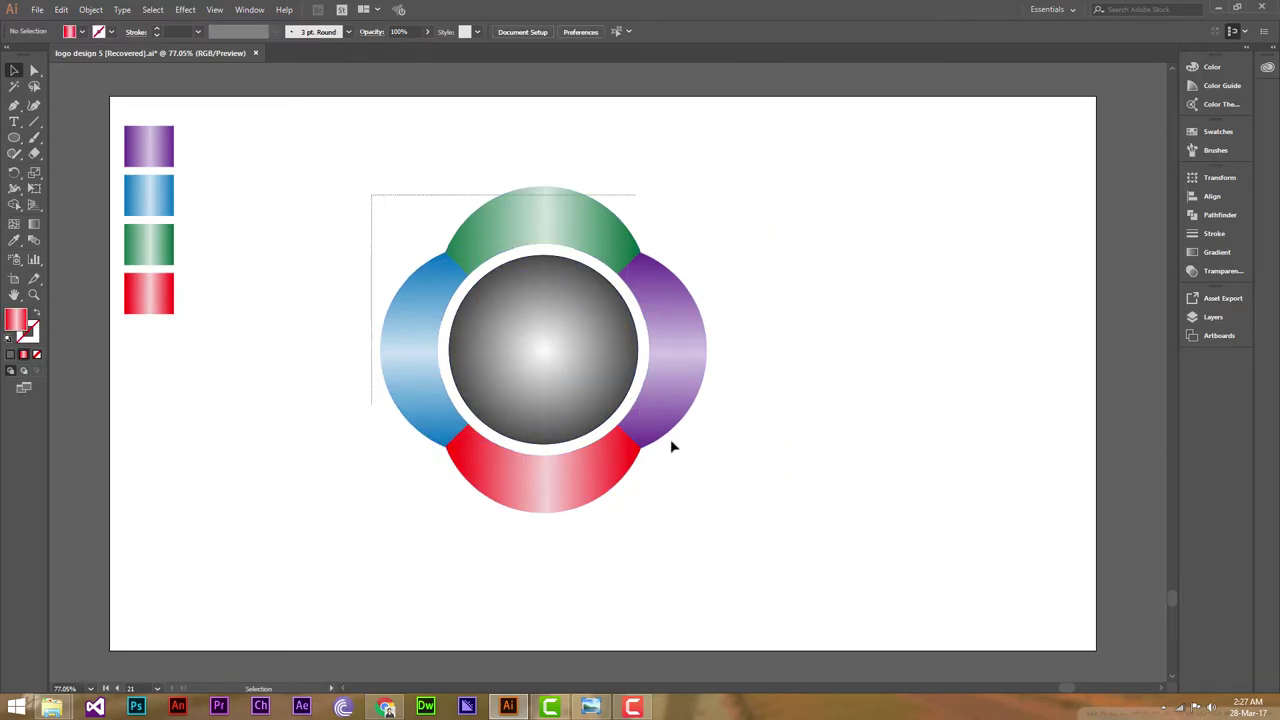
right_click(561, 344)
click(594, 425)
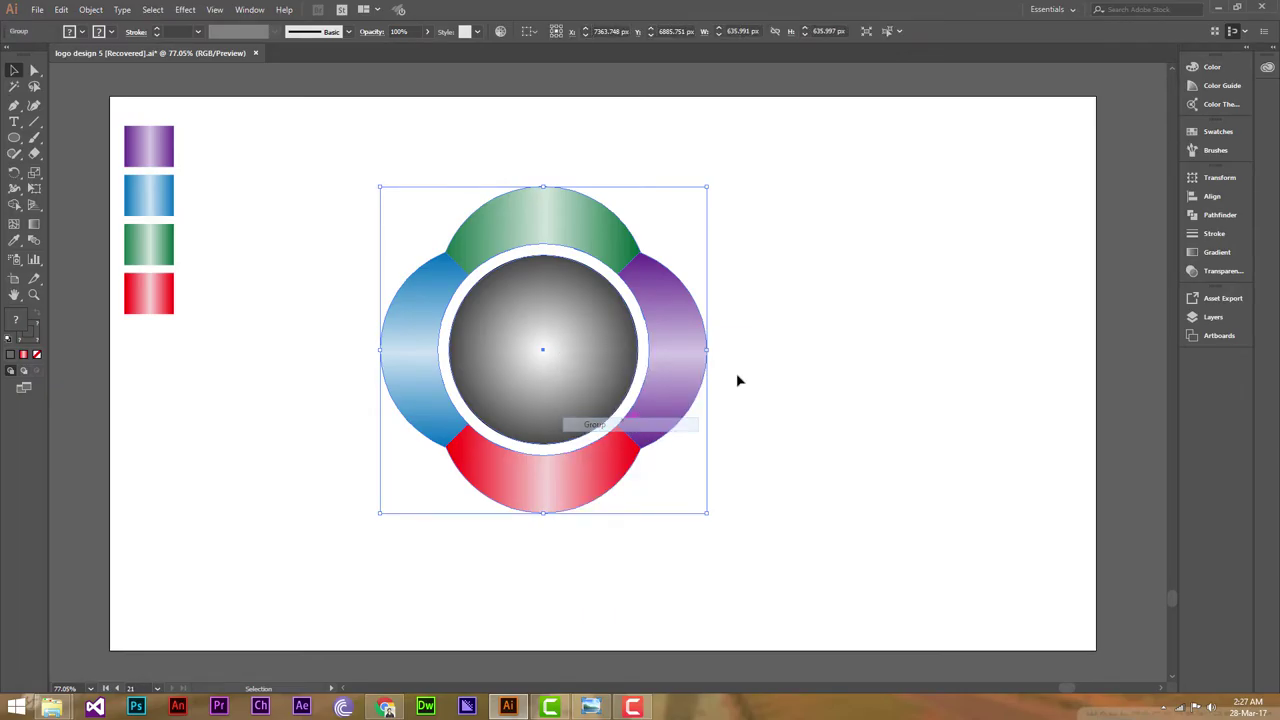
click(766, 368)
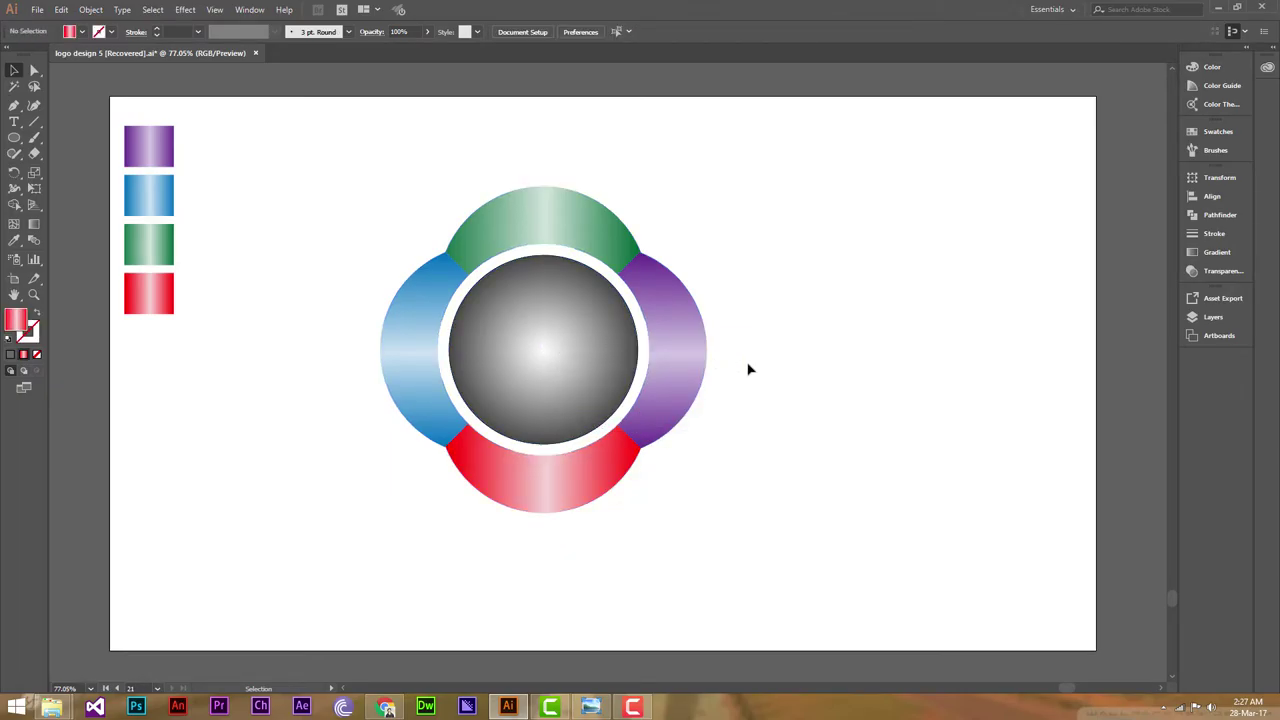
click(16, 124)
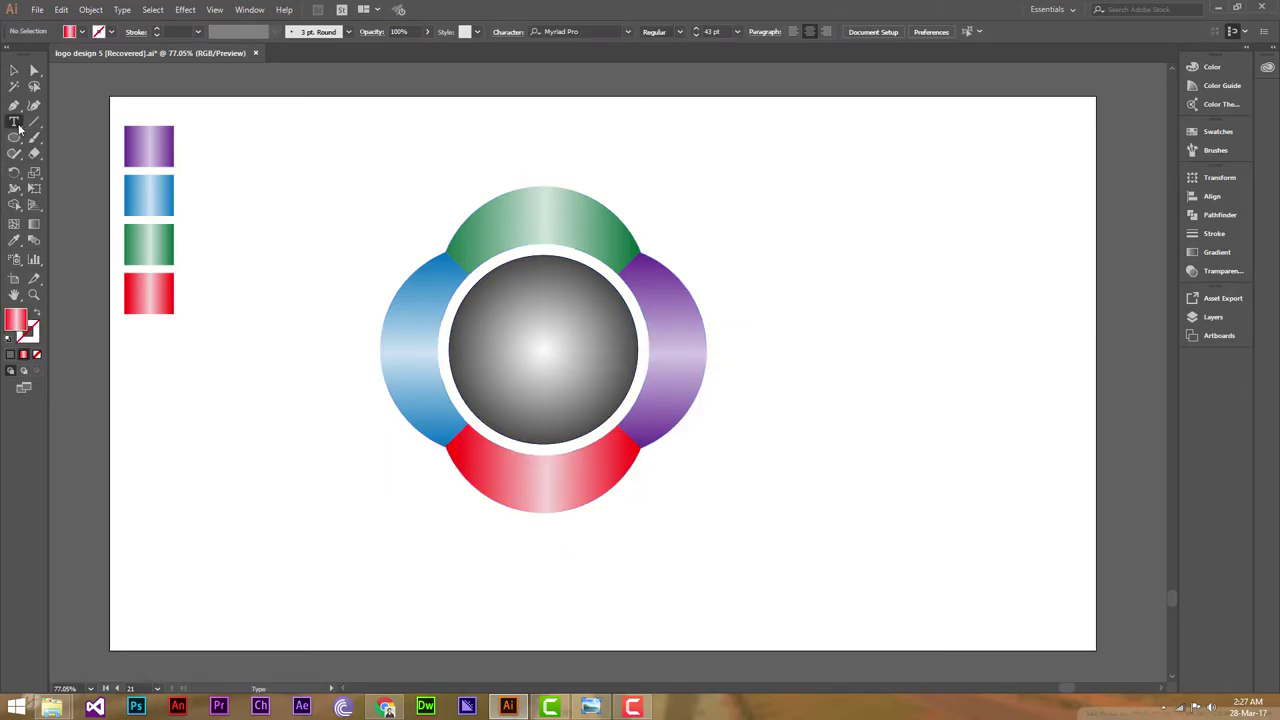
Type 'OSM GRAPHIC' at 67 pt right of the logo, with GRAPHIC on a second line.
click(751, 322)
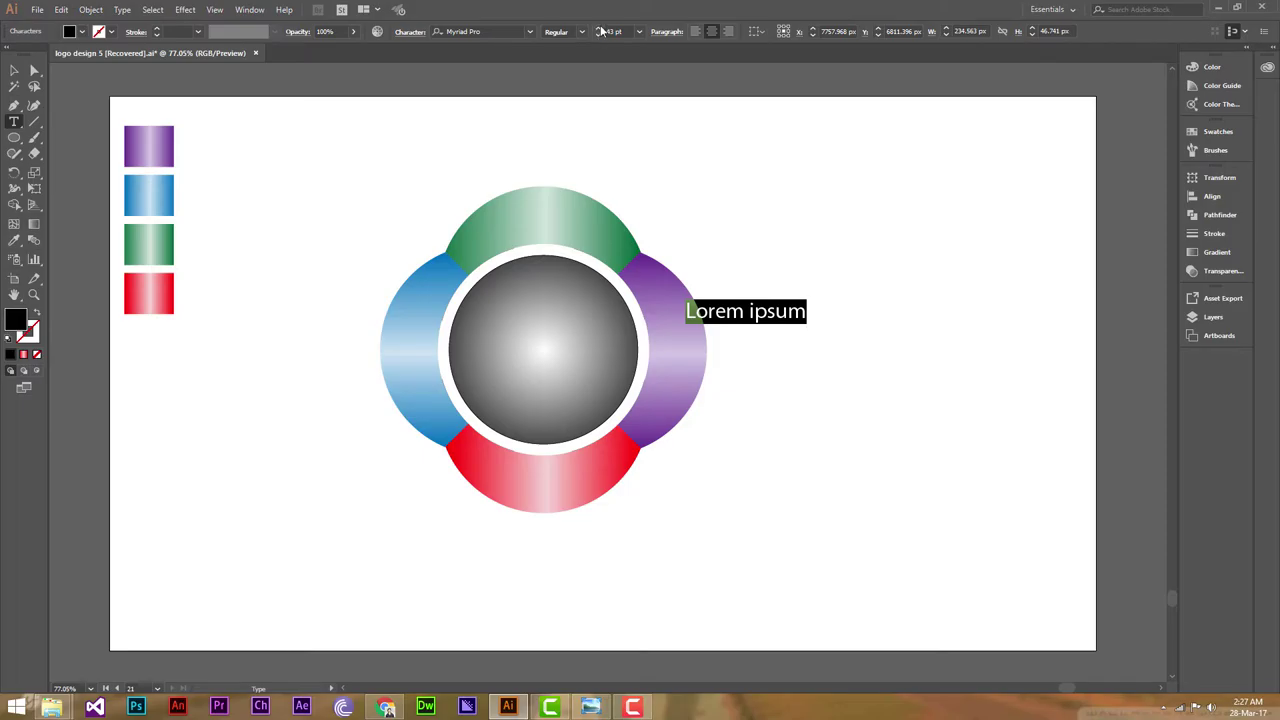
scroll(600, 31, up, 2)
scroll(600, 31, up, 3)
scroll(600, 31, up, 2)
scroll(600, 31, up, 4)
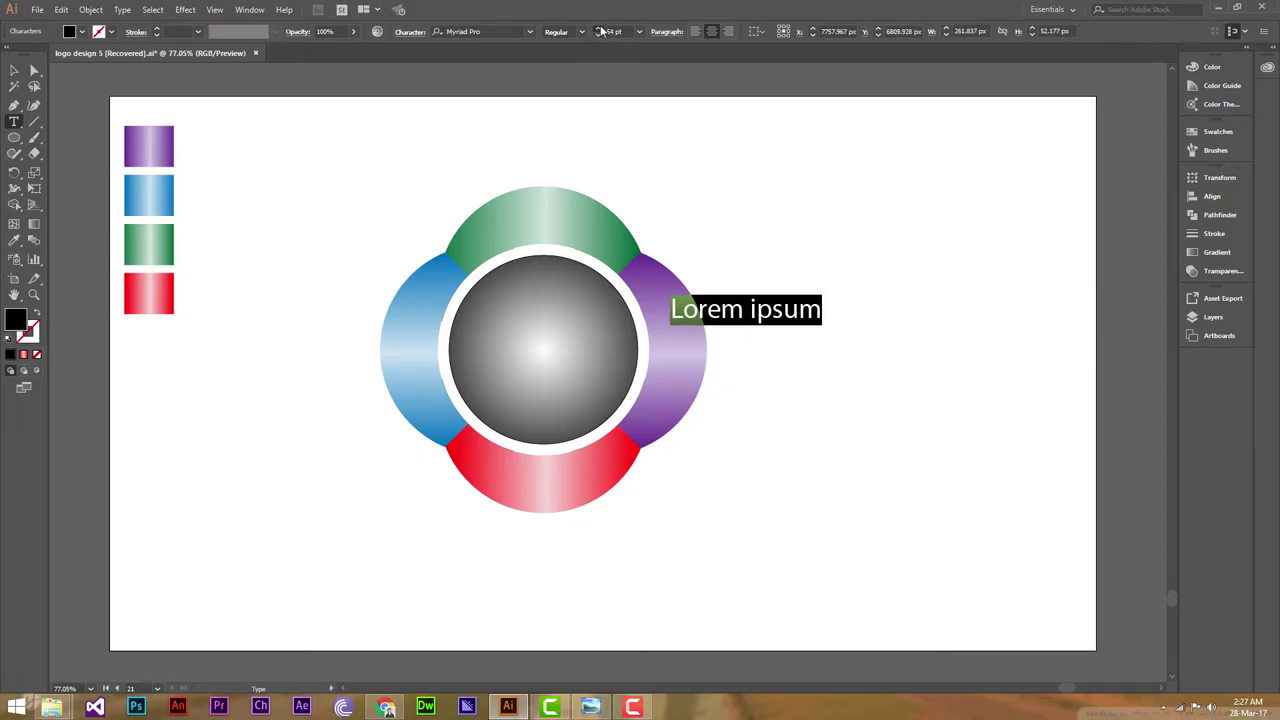
scroll(600, 31, up, 8)
scroll(600, 31, up, 5)
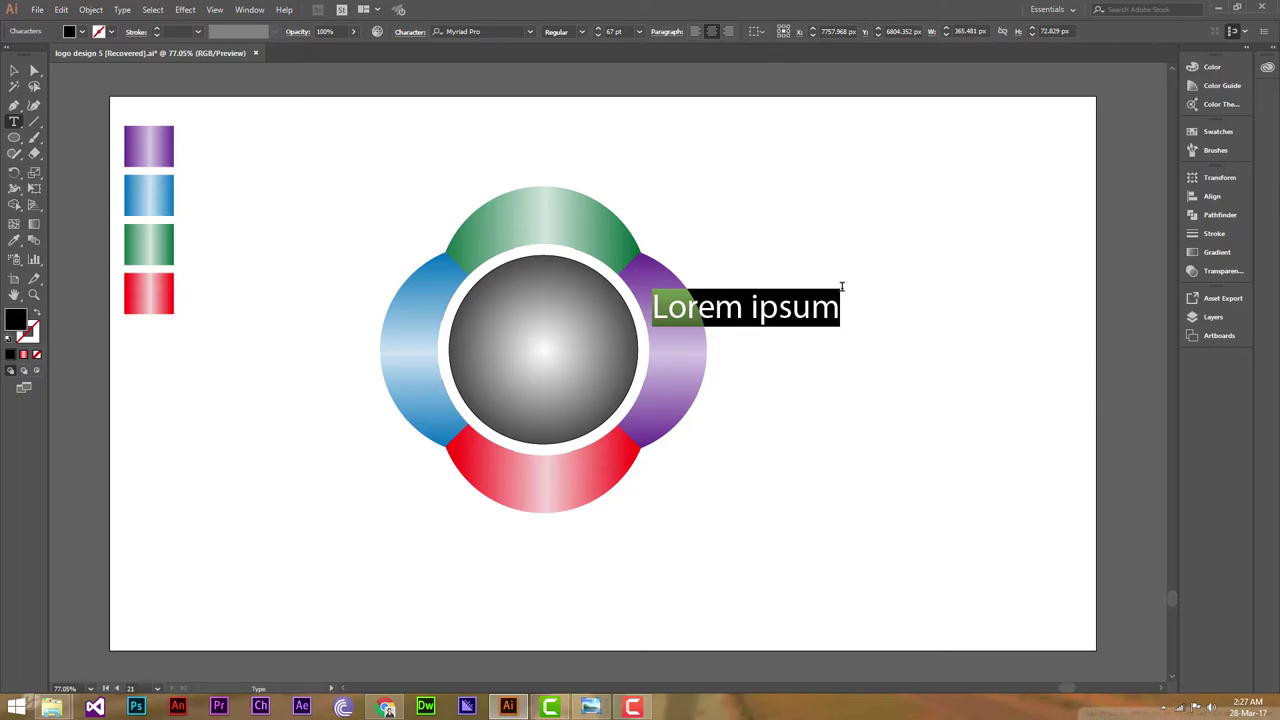
text(OSM)
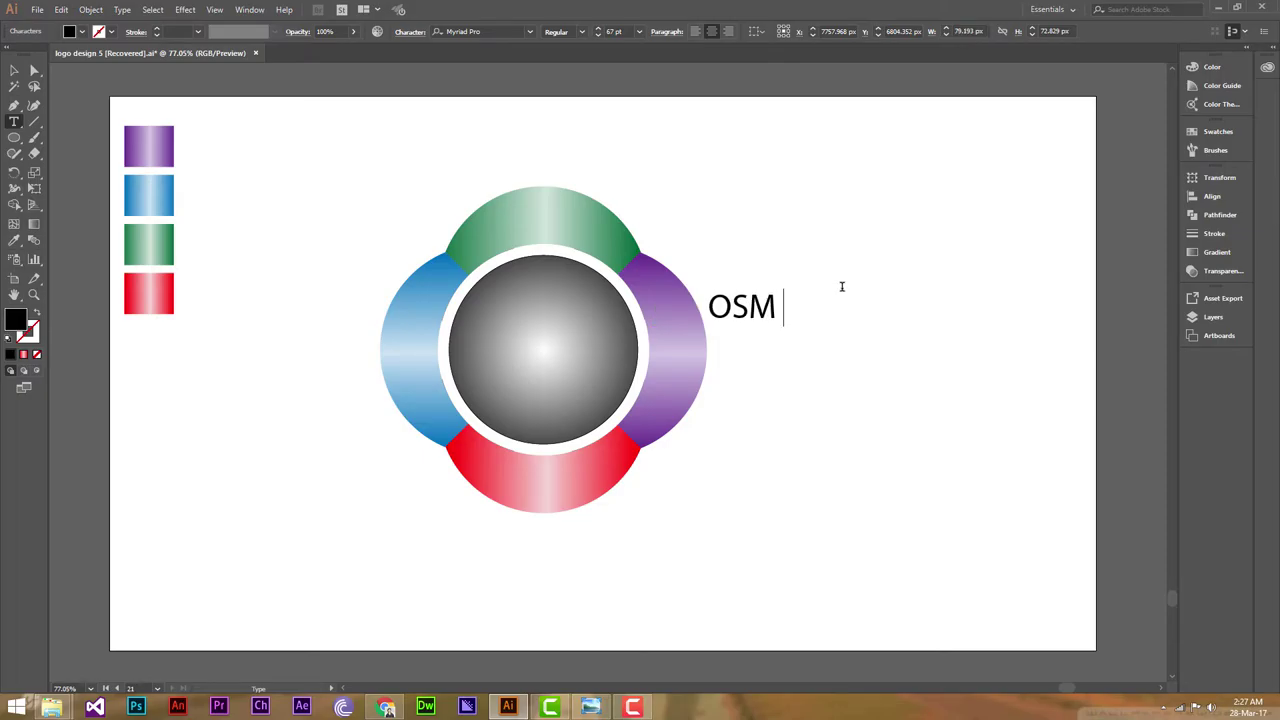
text( GRAP)
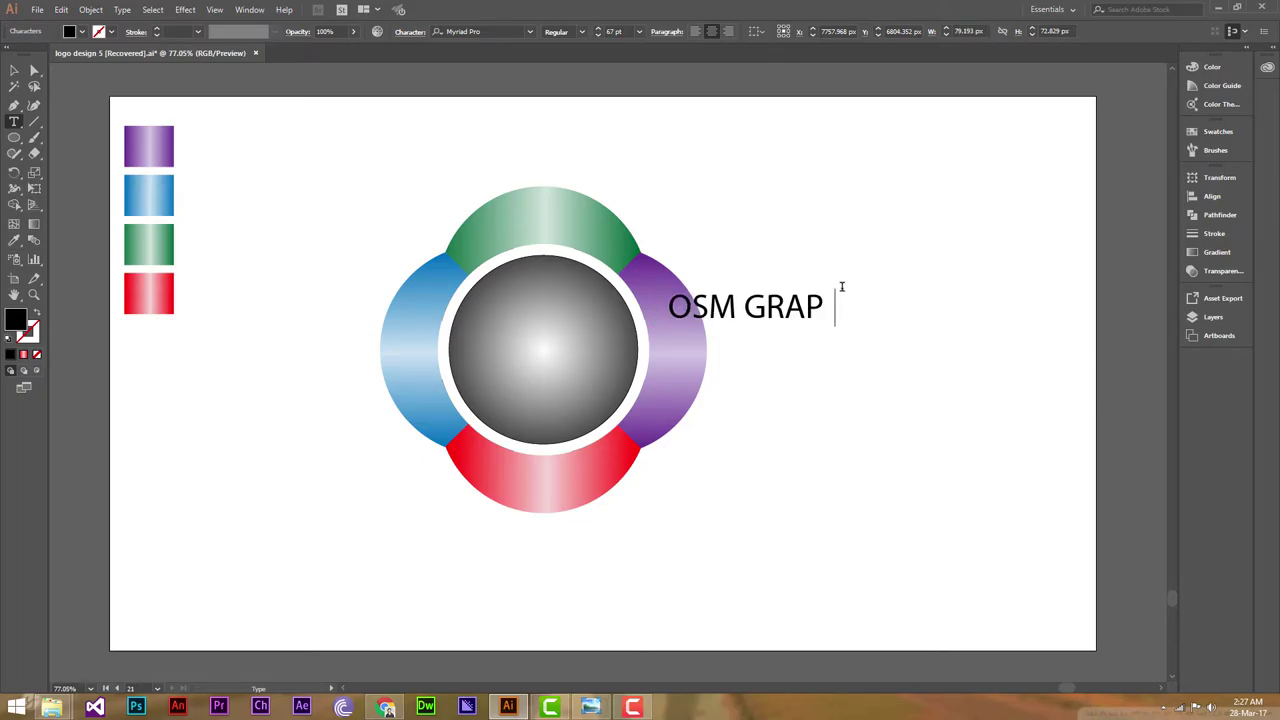
text(HIC)
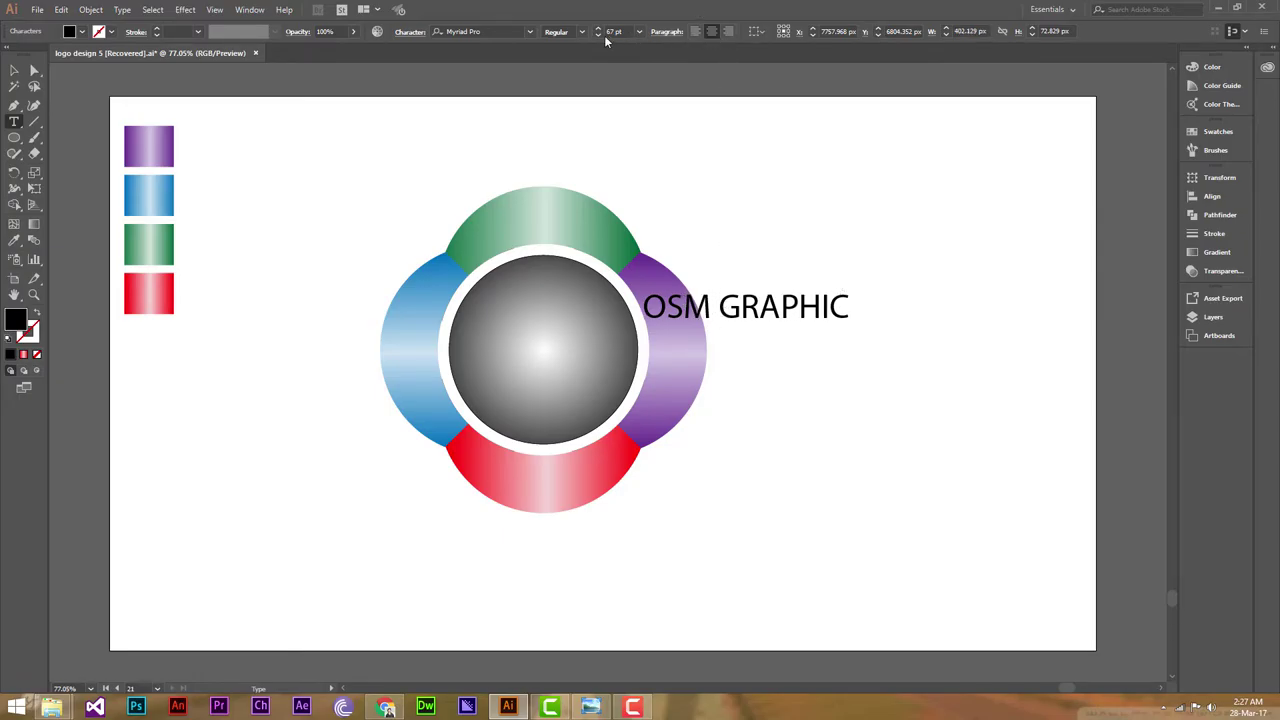
key(Return)
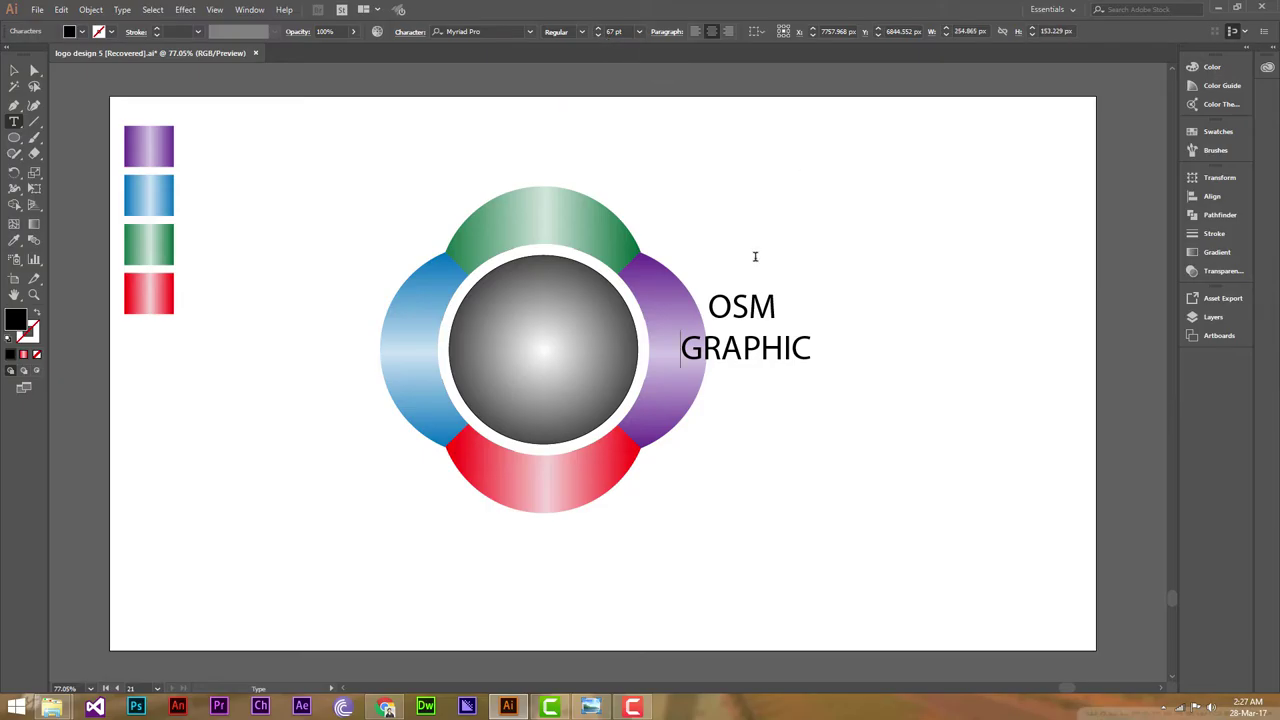
Make the word OSM bold.
drag(709, 307, 803, 310)
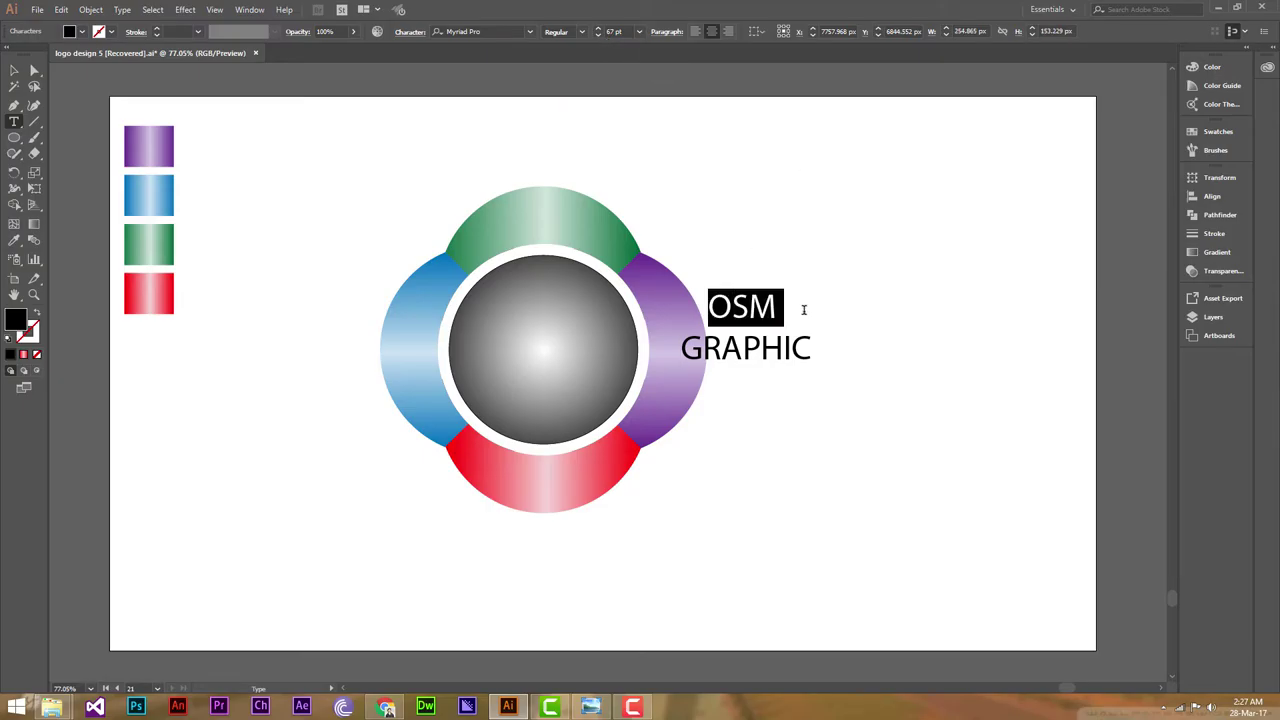
click(583, 33)
click(575, 164)
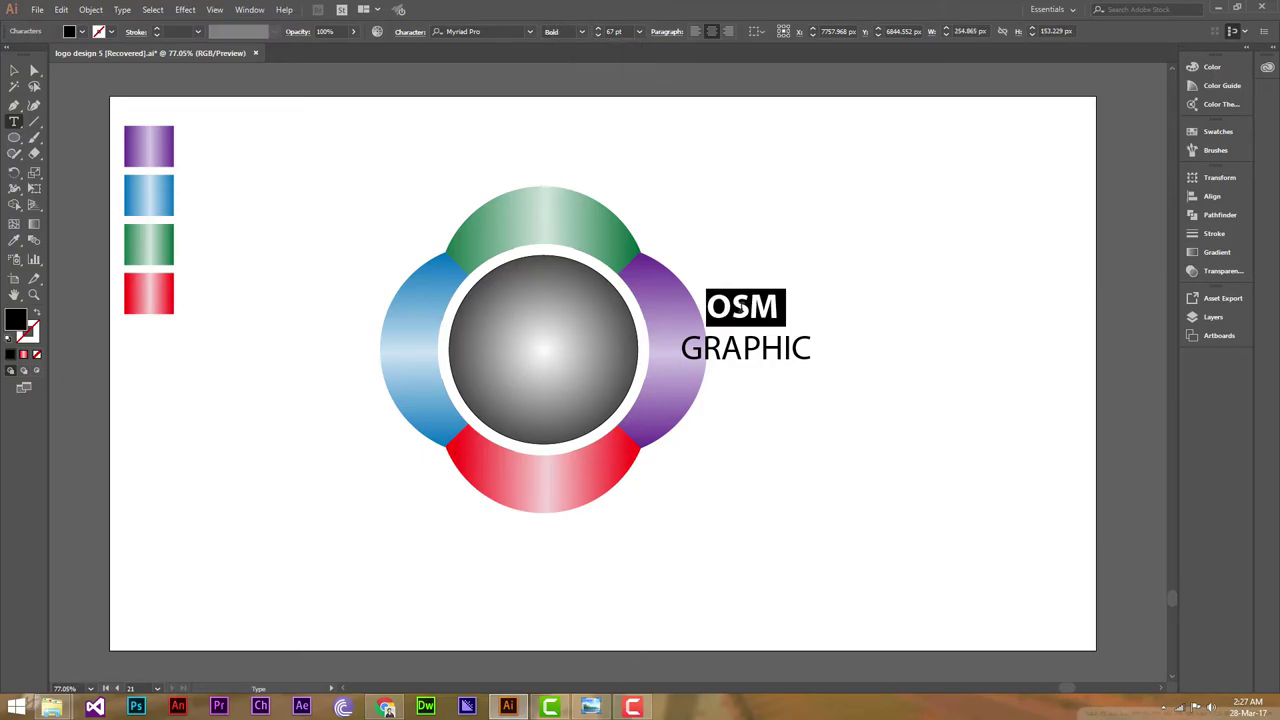
click(14, 70)
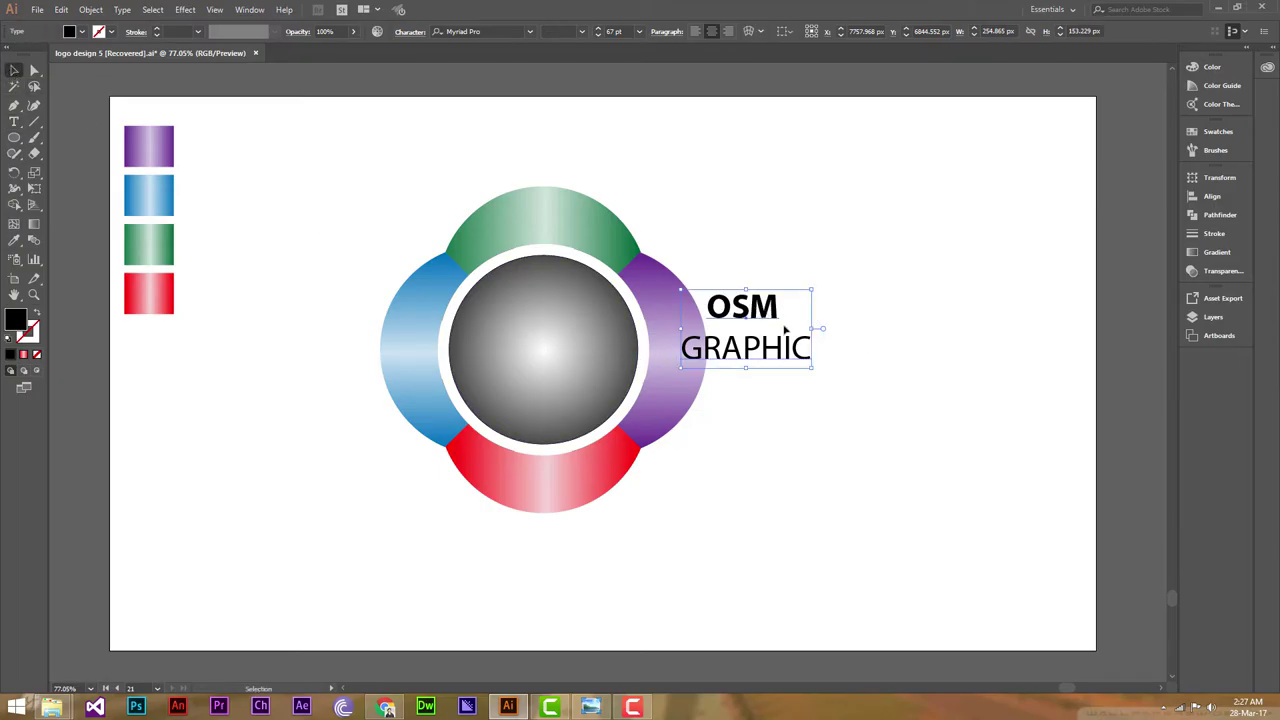
Shift the logo further left and enlarge and position the OSM GRAPHIC text beside it.
drag(765, 312, 818, 361)
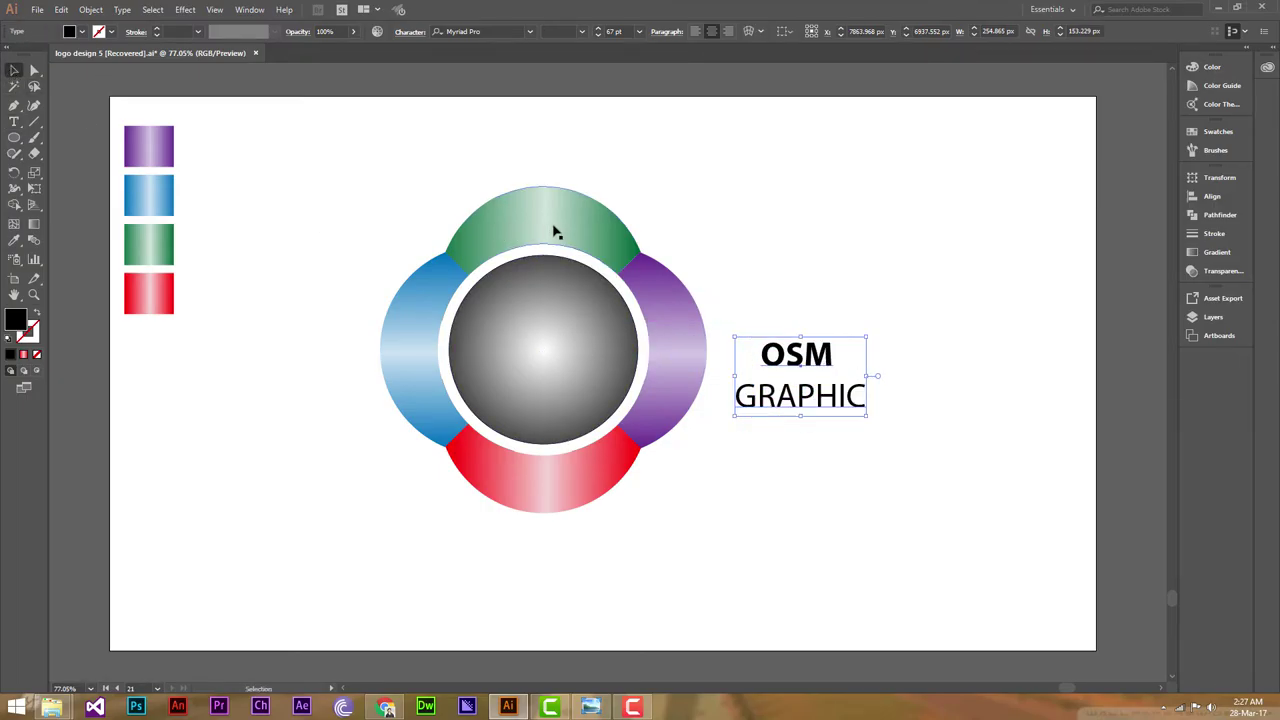
drag(554, 229, 502, 231)
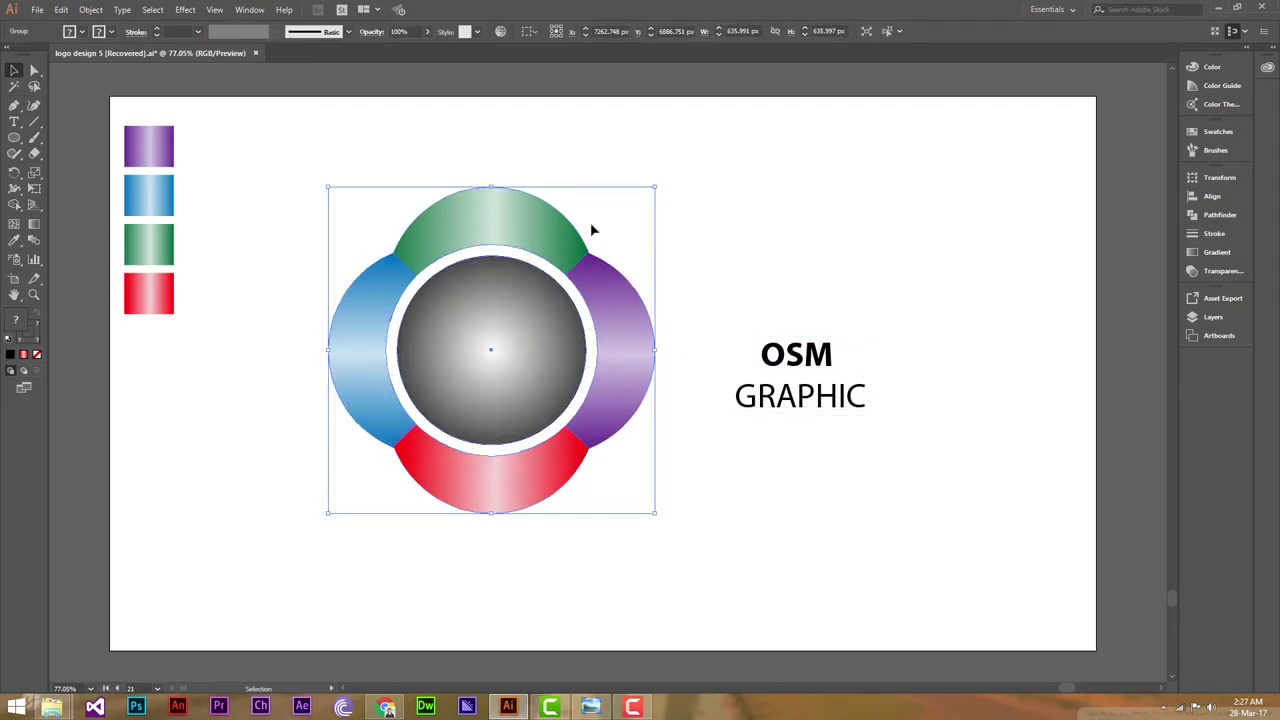
click(692, 213)
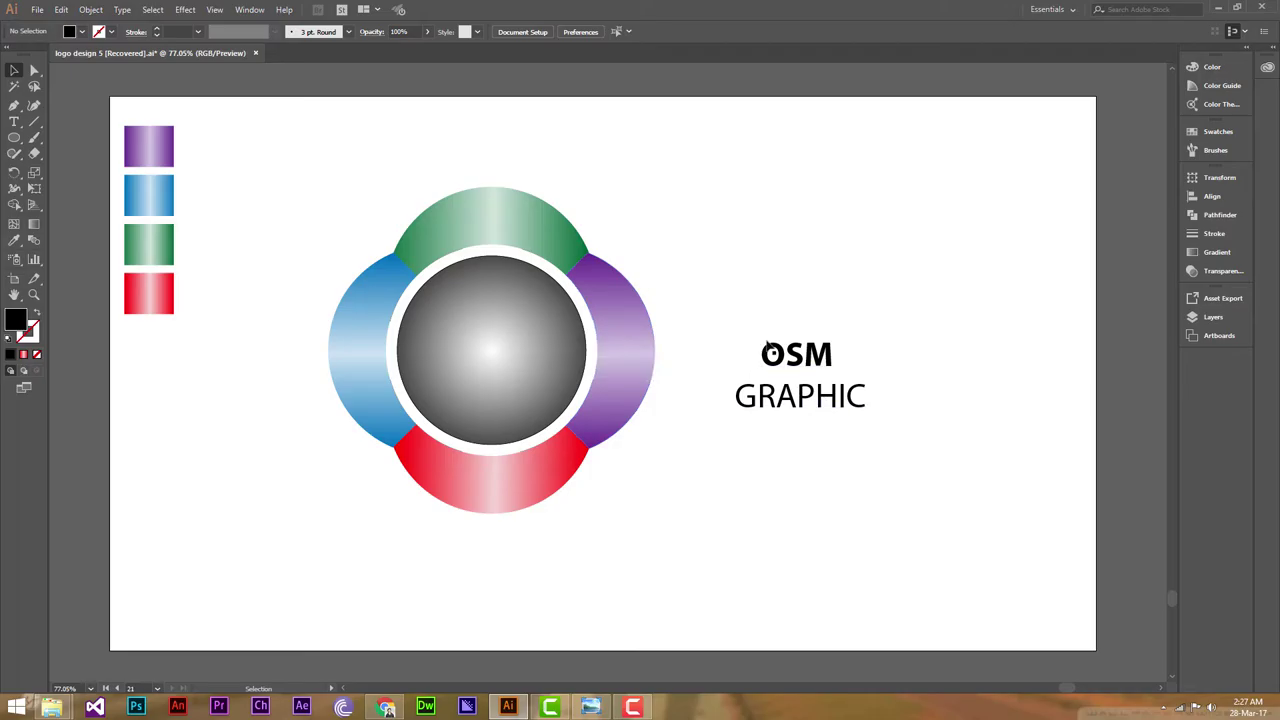
click(756, 368)
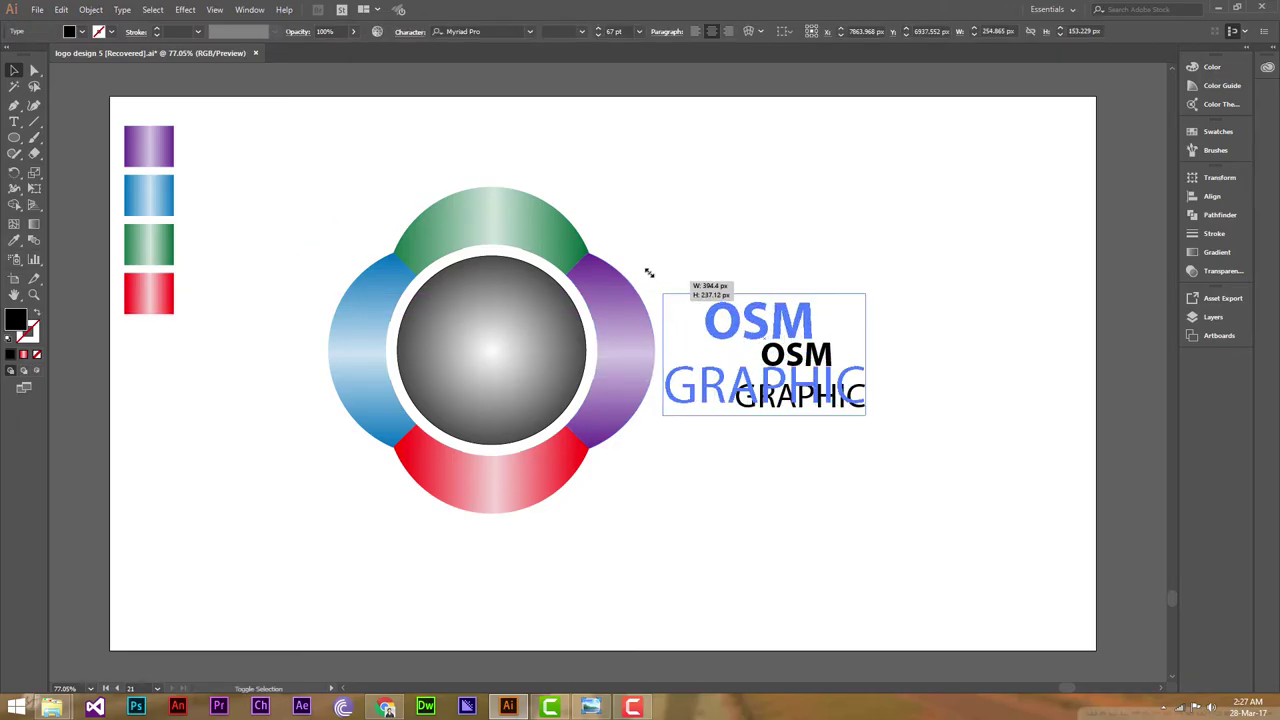
drag(731, 336, 628, 273)
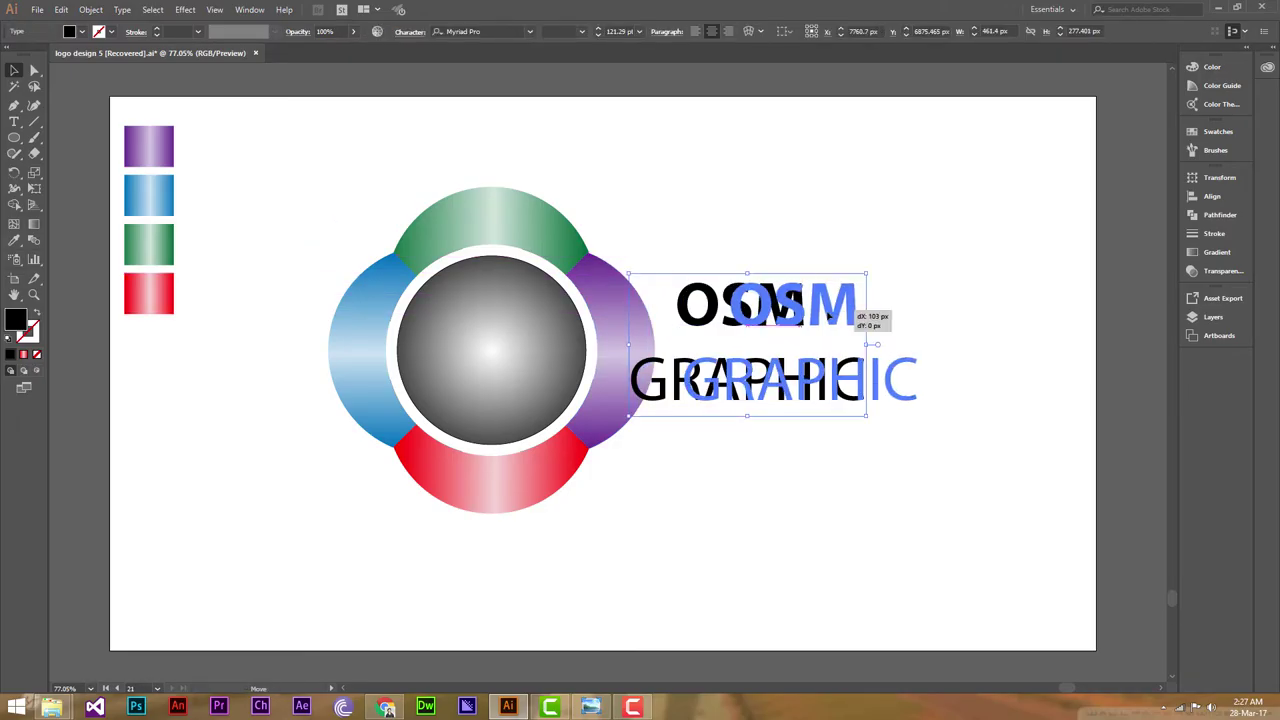
drag(797, 315, 850, 315)
drag(680, 271, 656, 255)
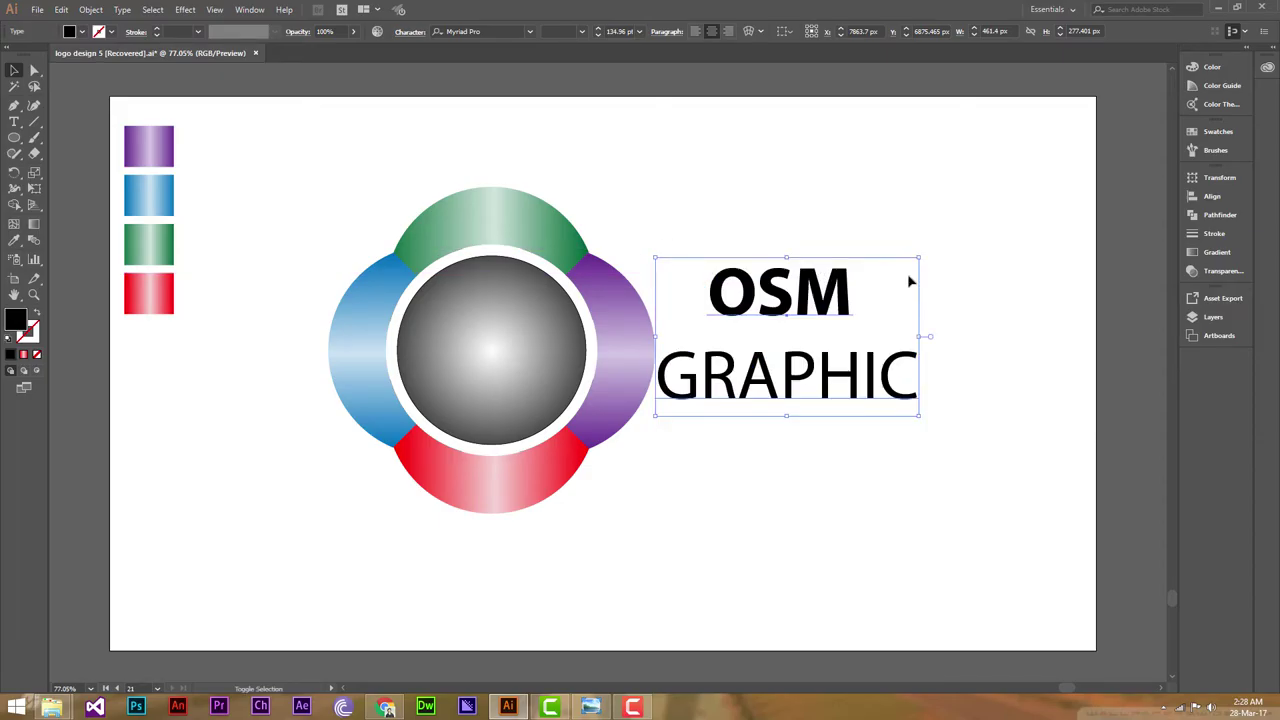
drag(918, 256, 1011, 243)
drag(839, 277, 842, 298)
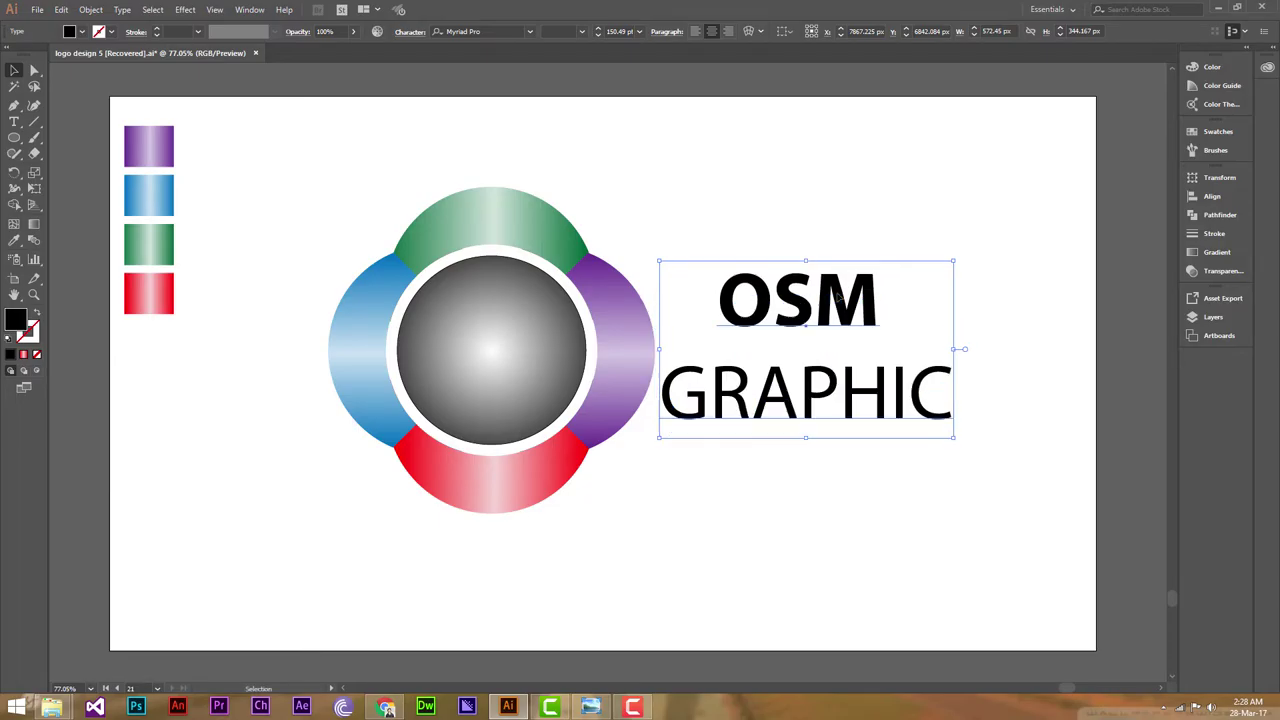
click(991, 296)
click(14, 121)
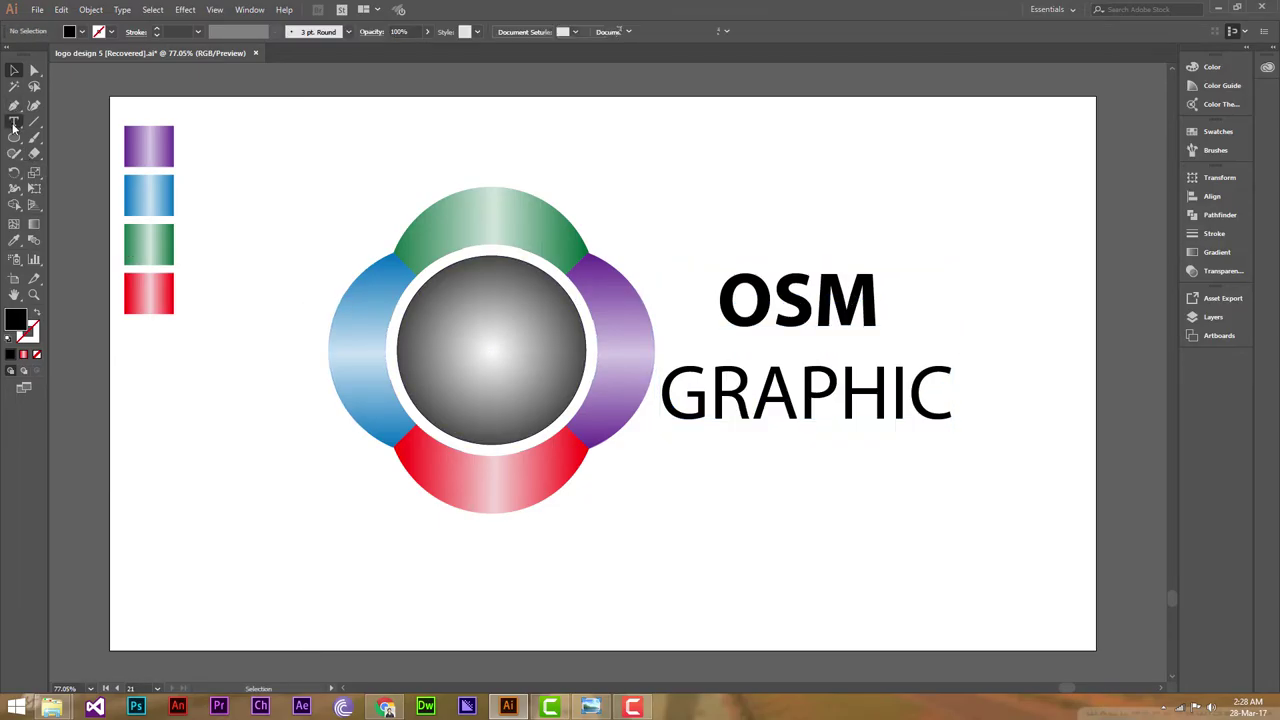
Create a new text object reading 'LOGO' over 'DESIGN' on two lines.
click(163, 387)
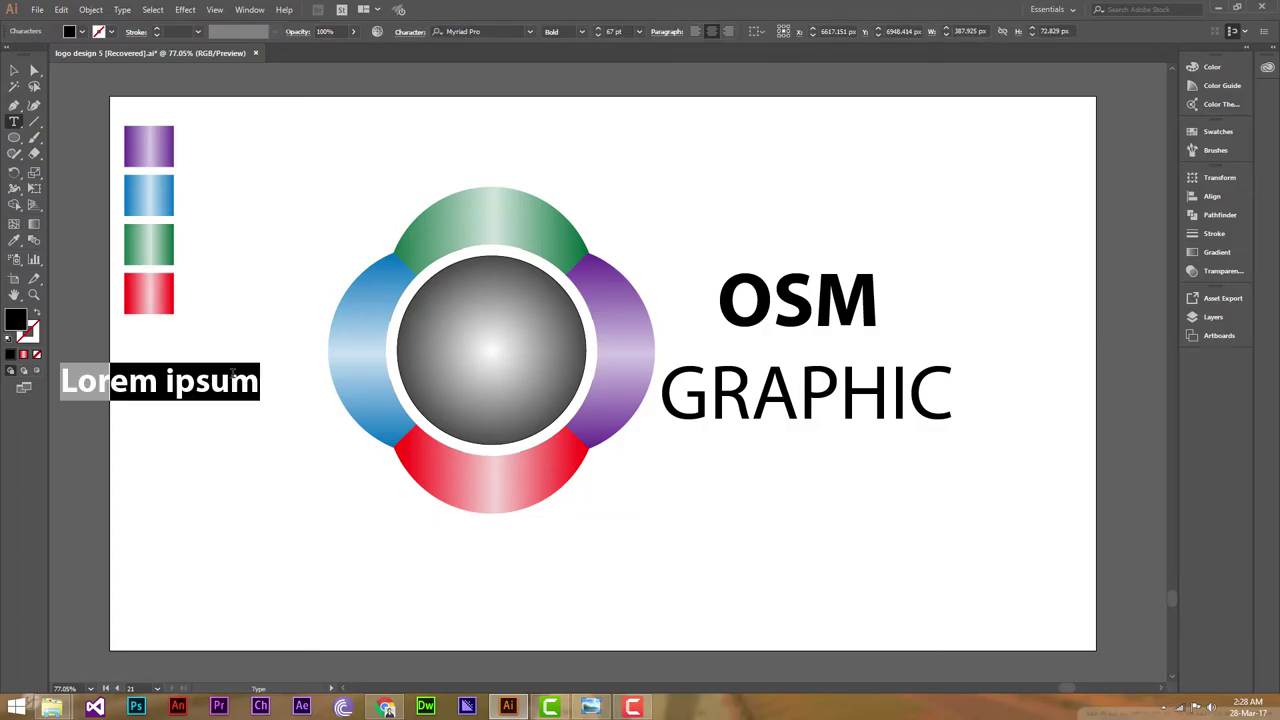
text(LOG)
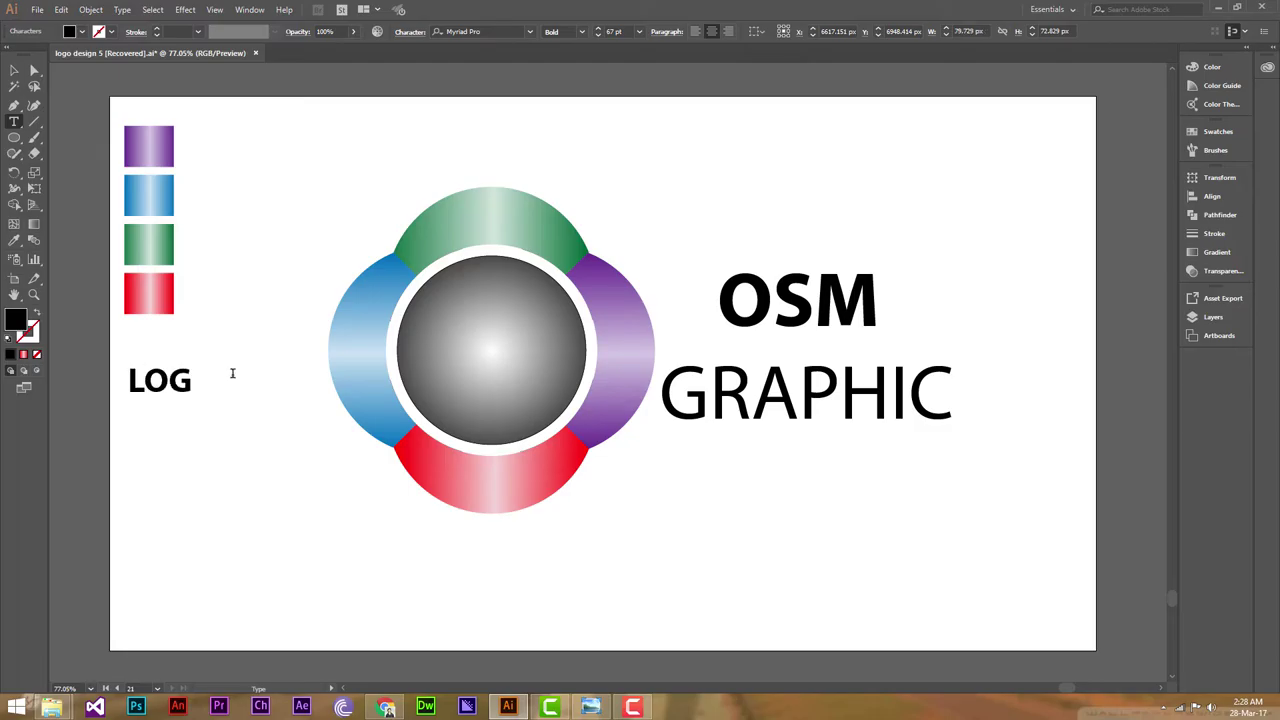
text(O)
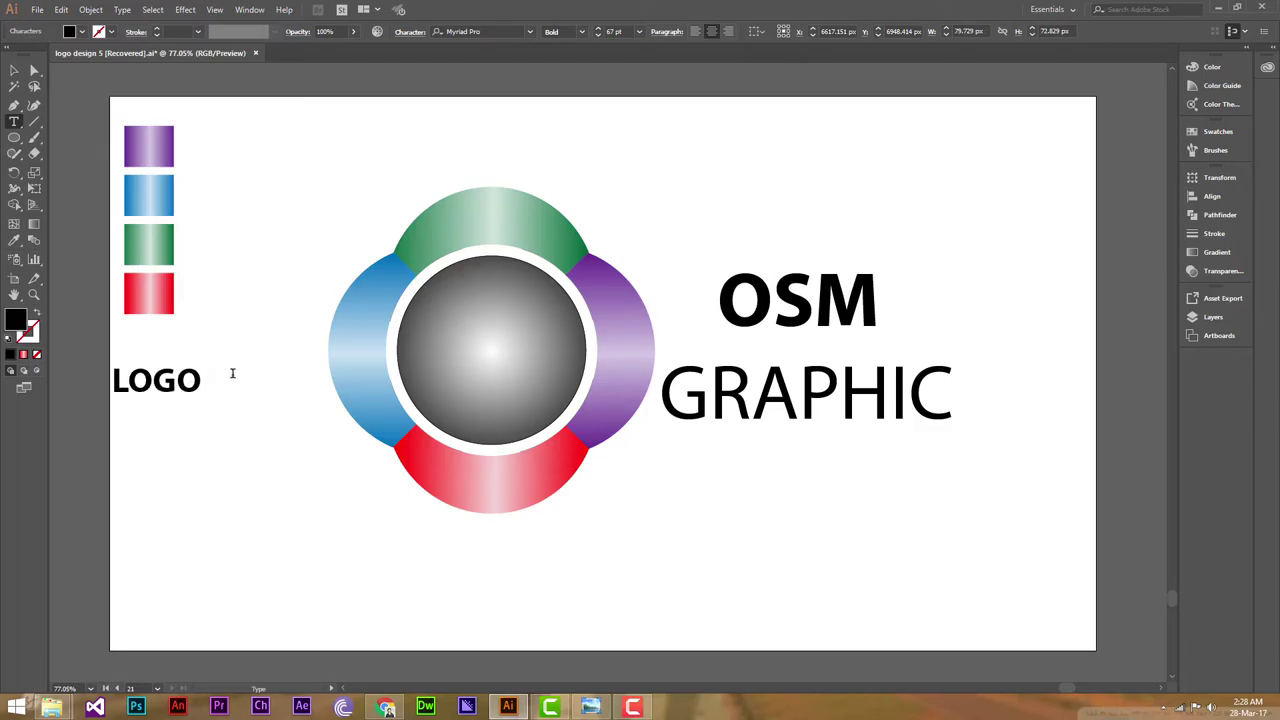
key(Return)
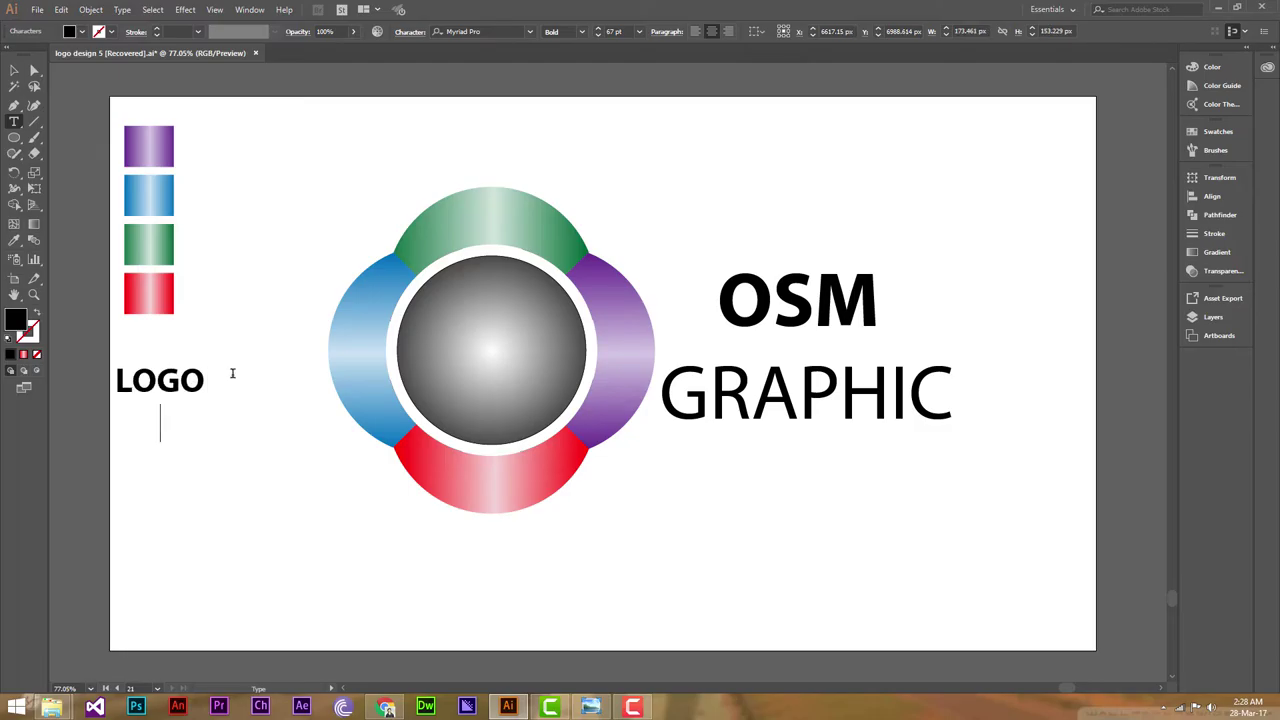
text(DESIGN)
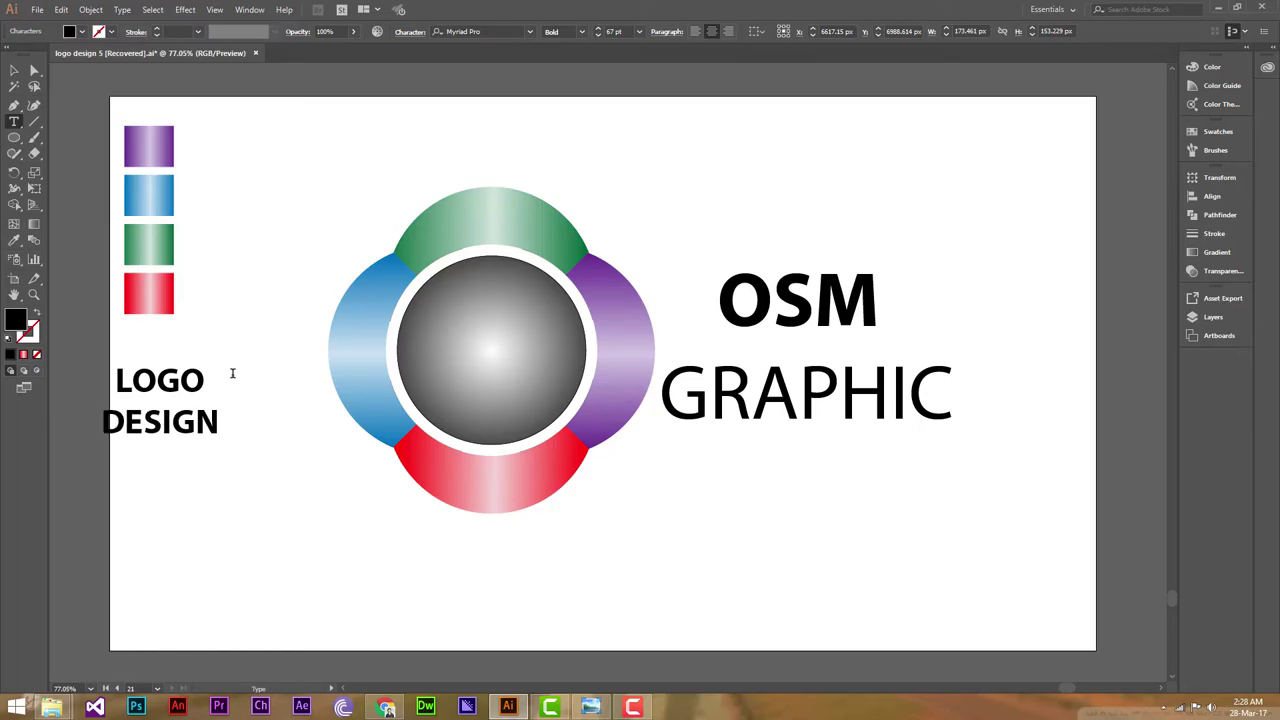
Set DESIGN to Regular weight and move the LOGO DESIGN text onto the centre circle.
drag(218, 421, 84, 422)
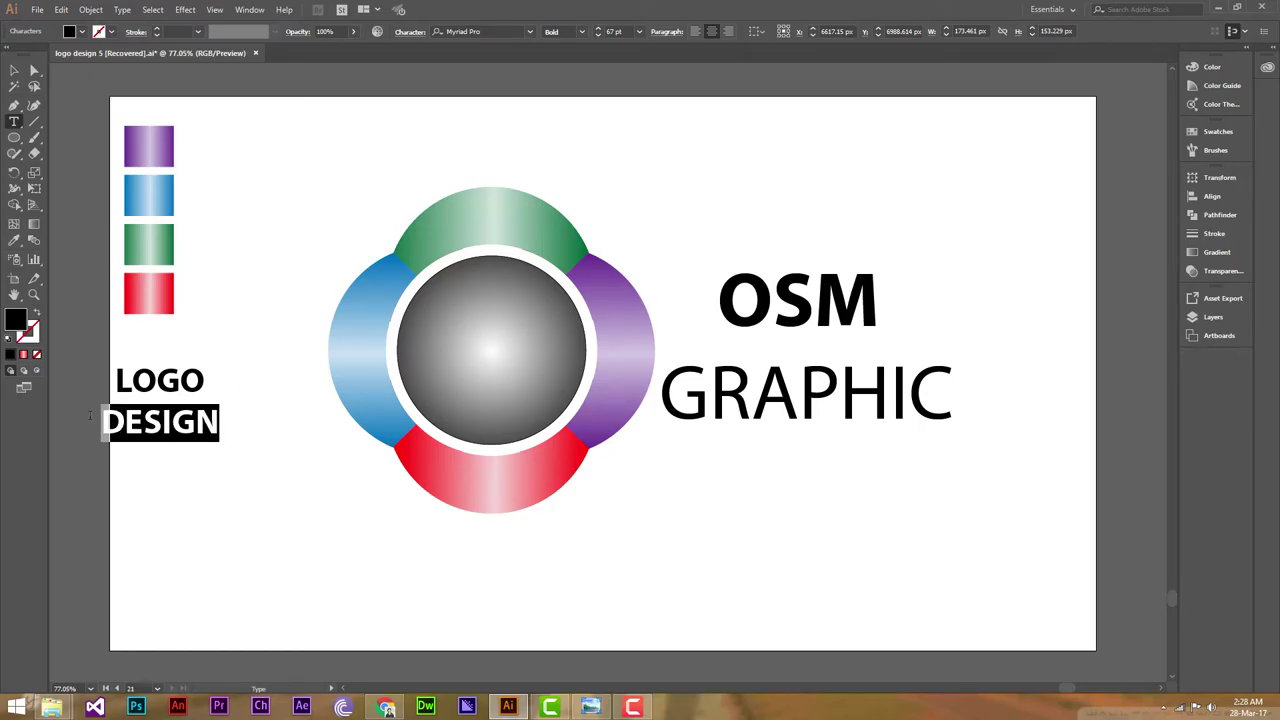
click(581, 31)
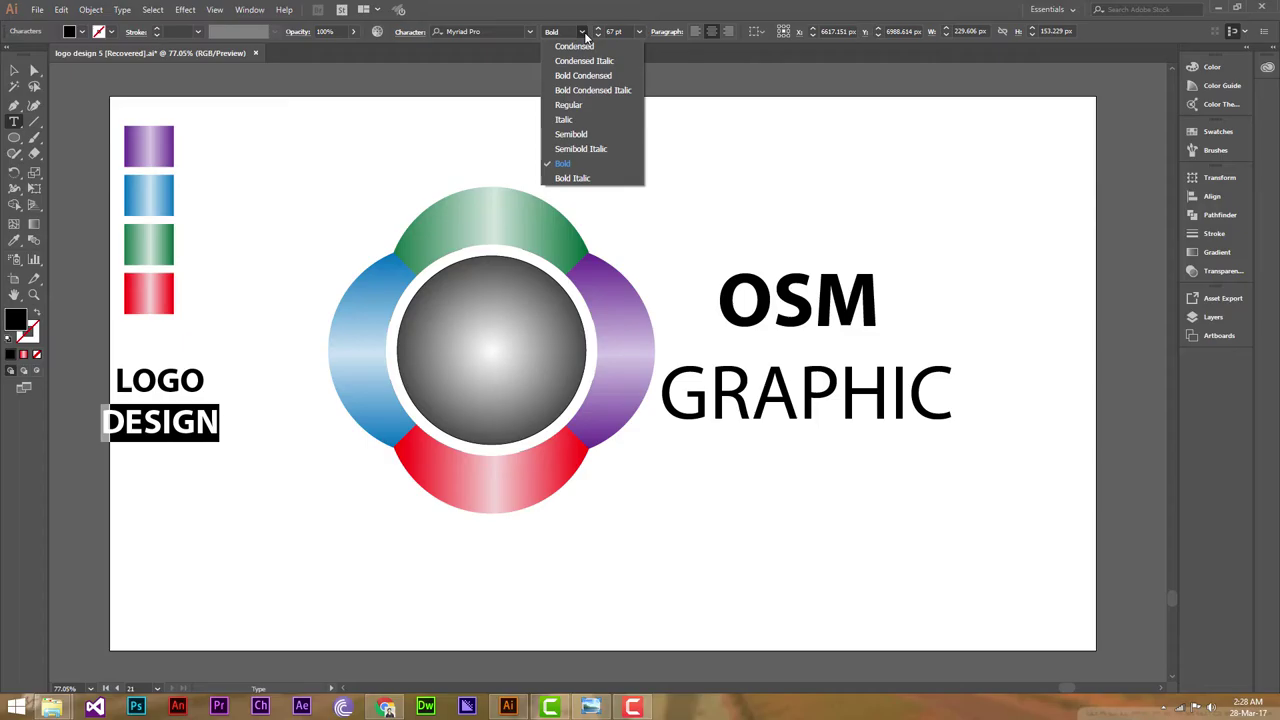
click(560, 108)
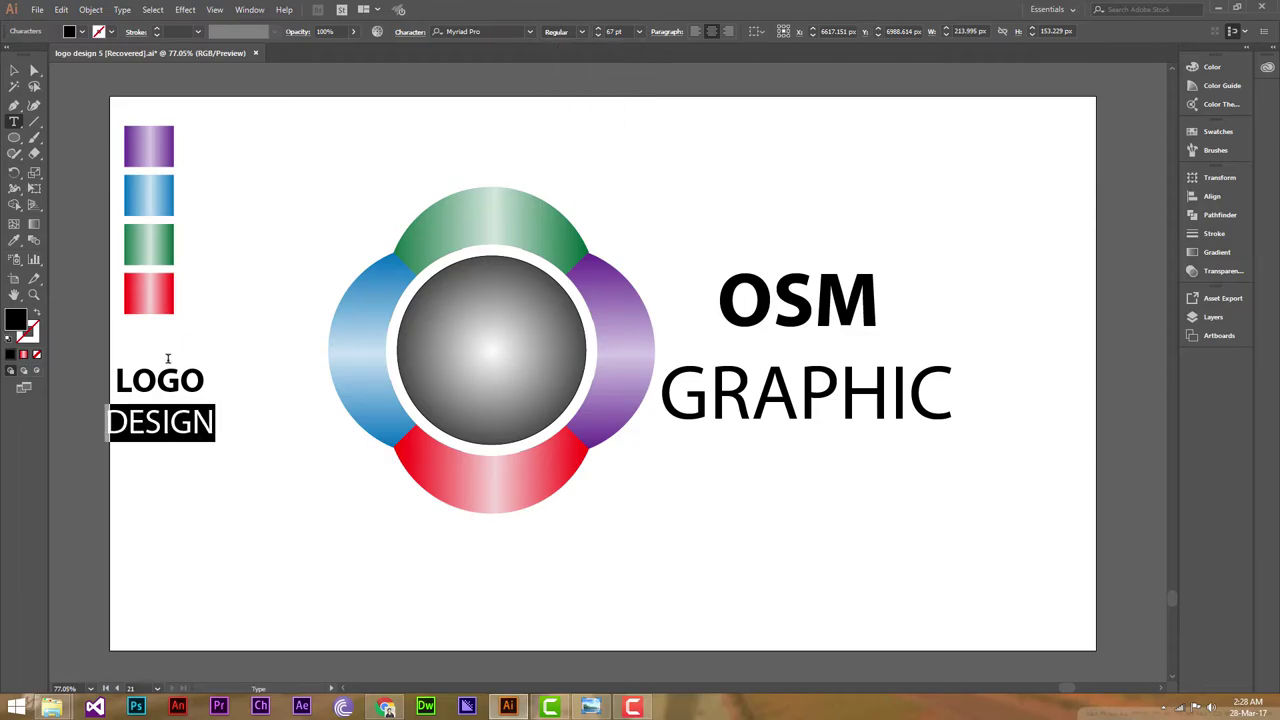
click(156, 352)
click(15, 72)
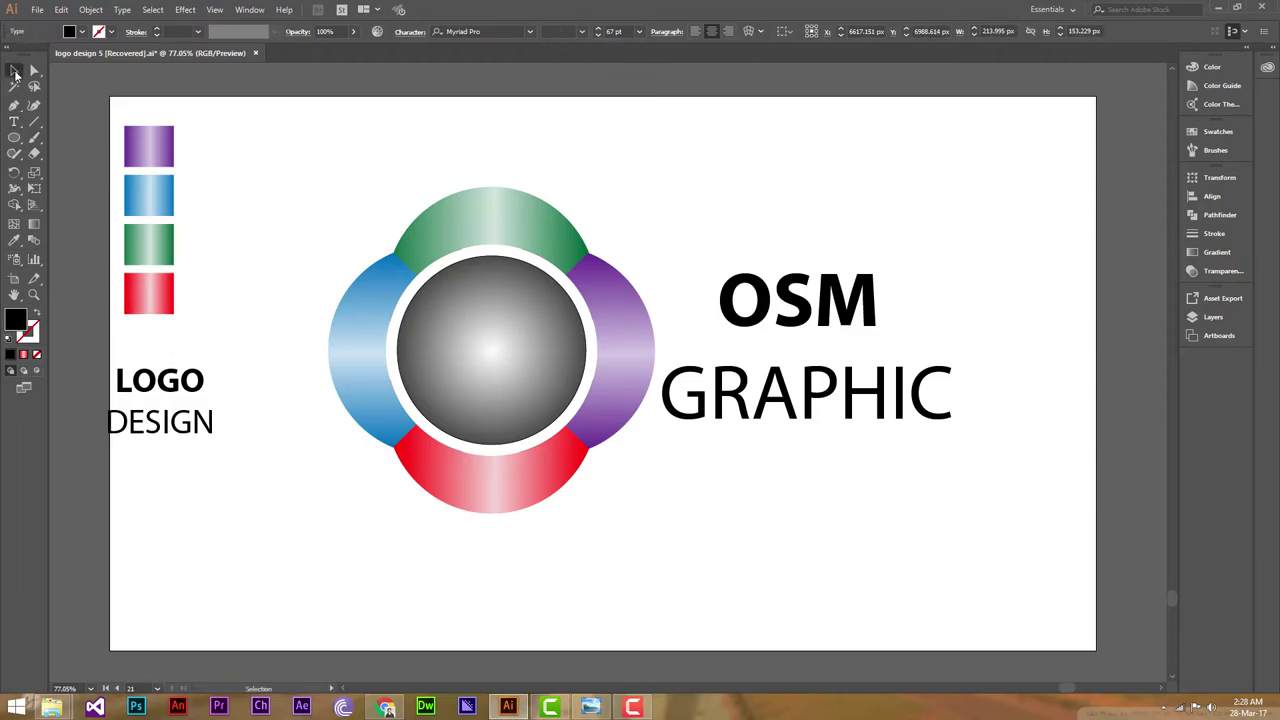
mouse_move(172, 396)
mouse_down()
mouse_move(499, 344)
mouse_move(418, 300)
mouse_up()
Enlarge the LOGO DESIGN text and align it to horizontal and vertical centres on the logo.
drag(494, 349, 497, 353)
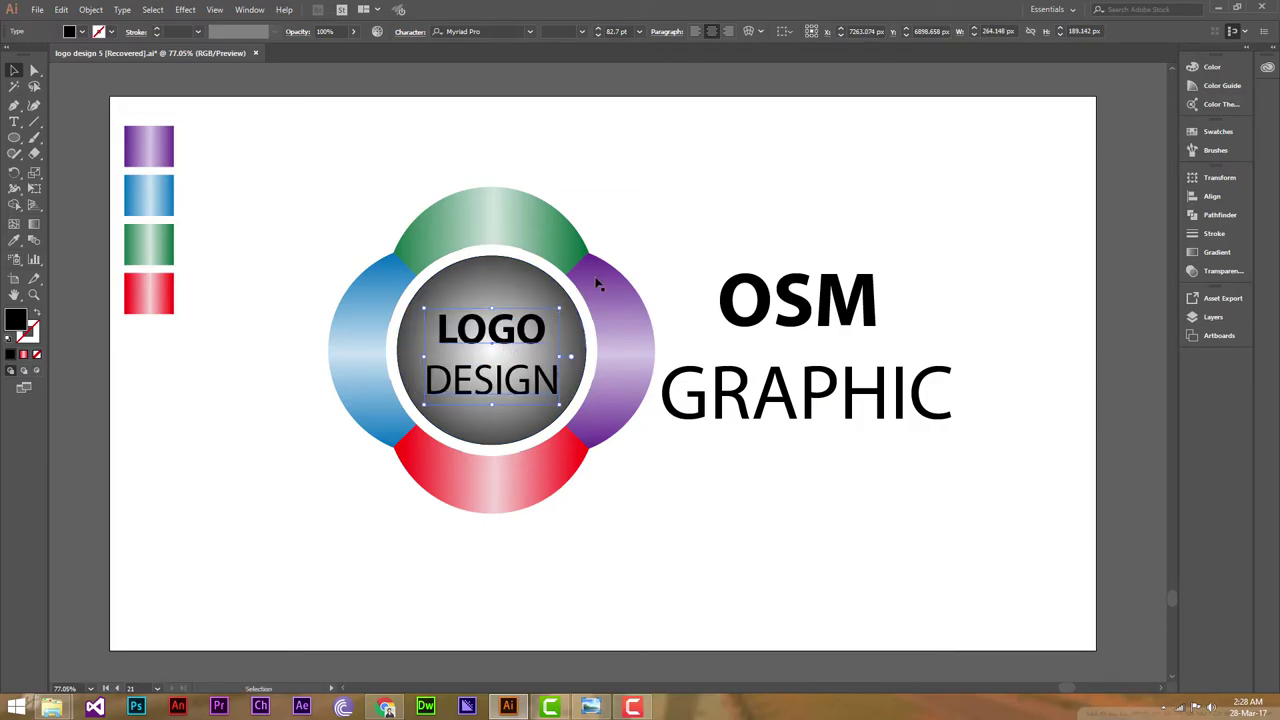
click(665, 222)
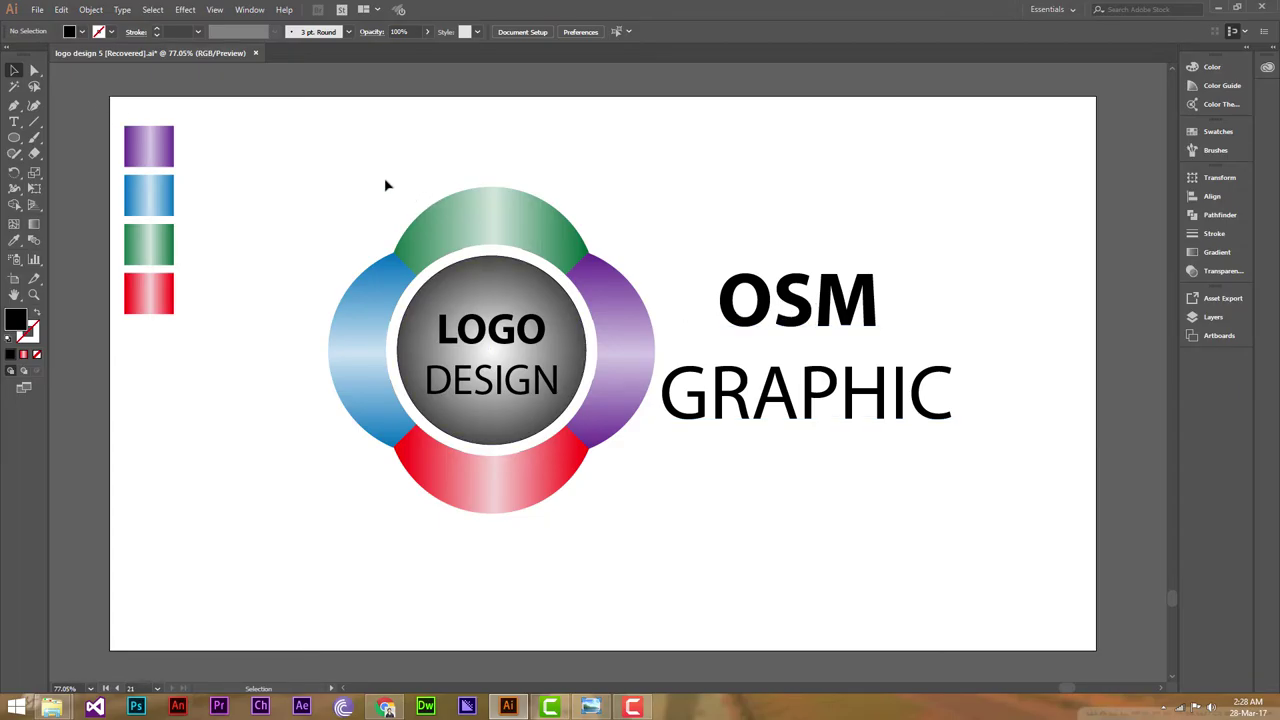
drag(360, 188, 588, 445)
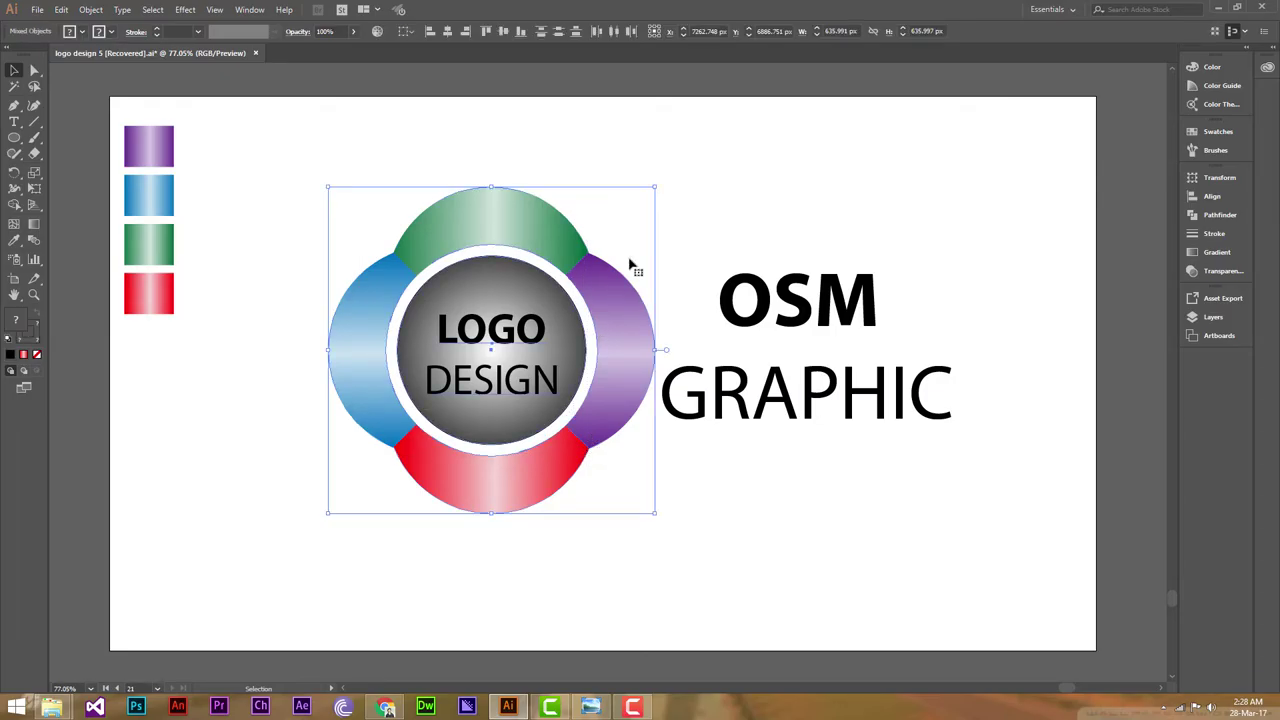
click(683, 146)
click(536, 220)
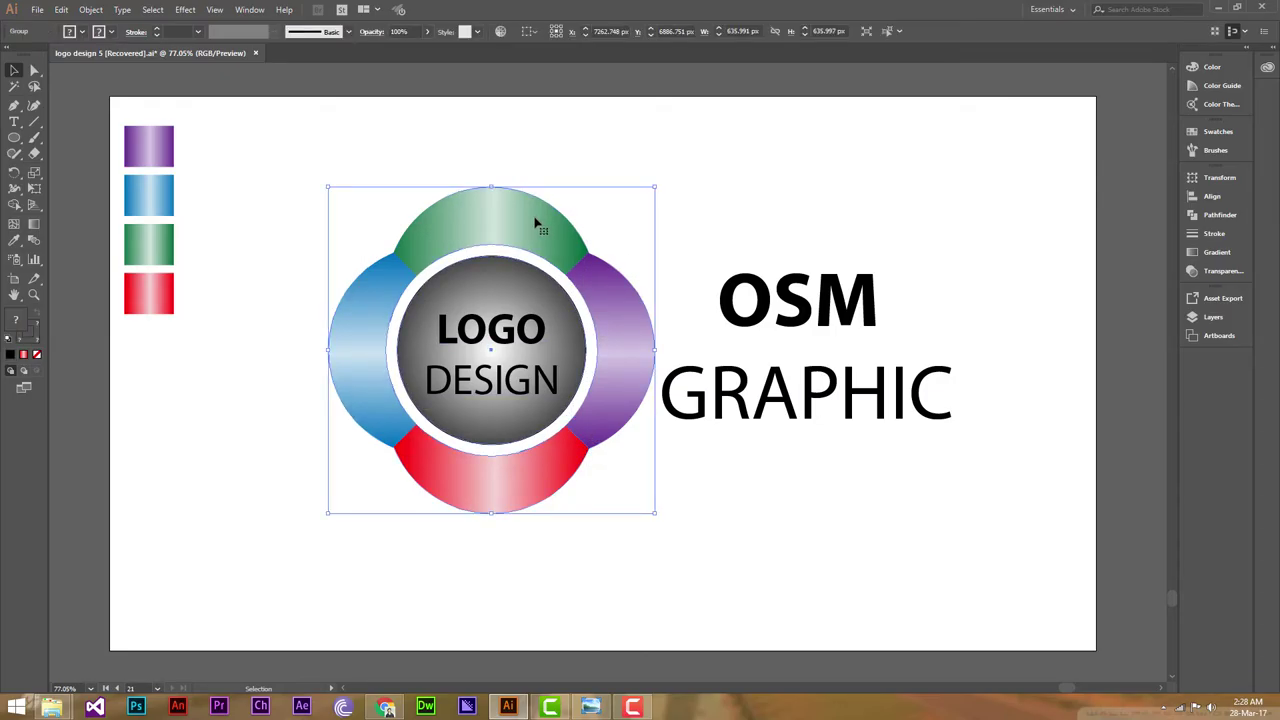
drag(310, 126, 621, 455)
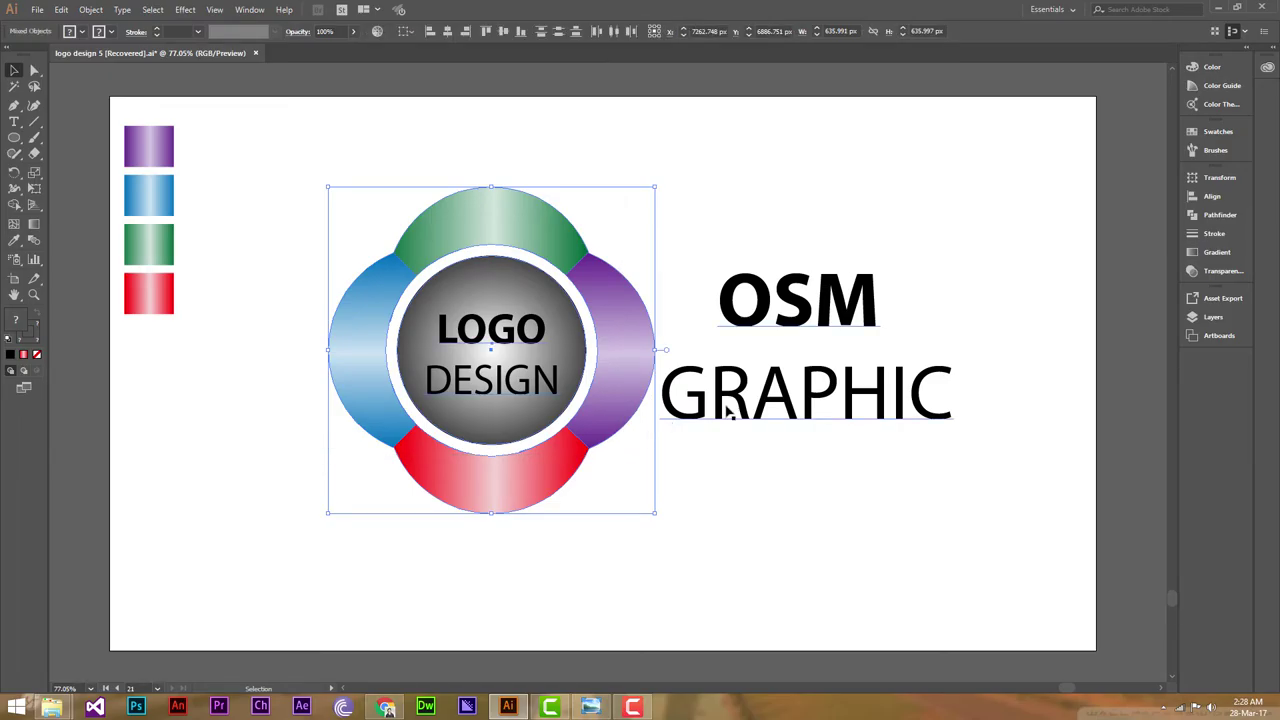
click(1208, 196)
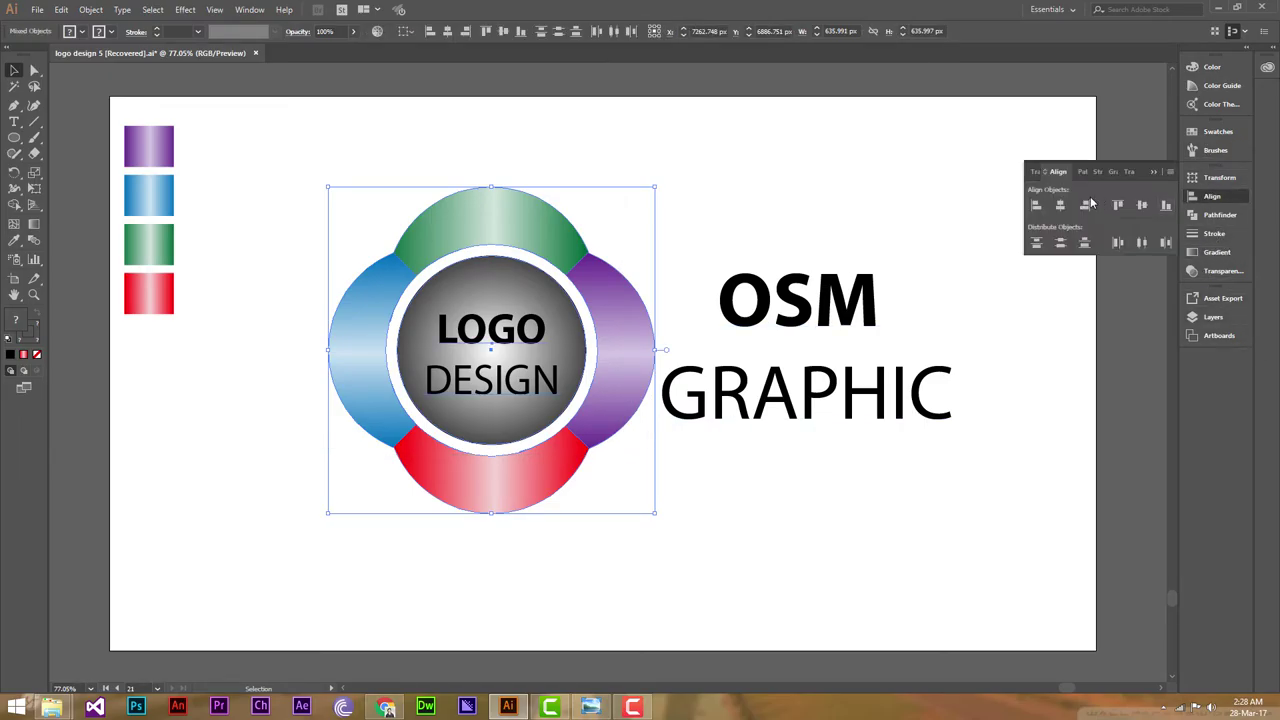
click(1208, 197)
click(1141, 206)
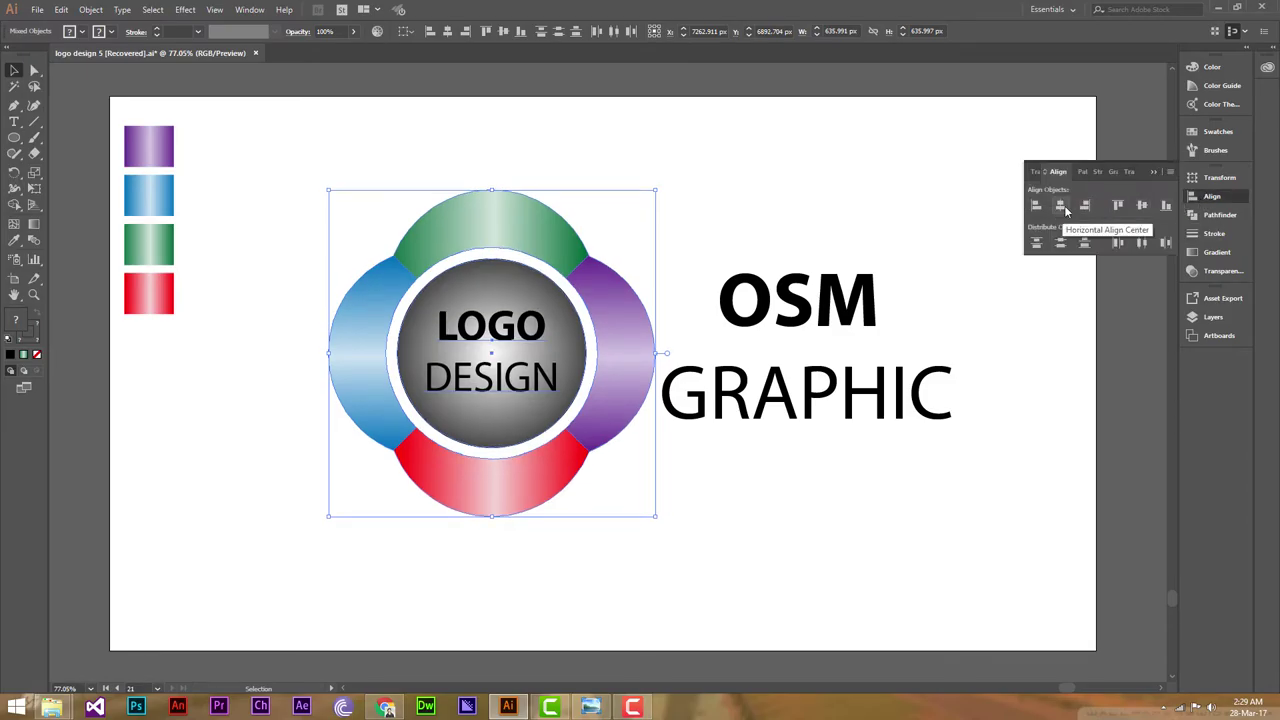
Group the LOGO DESIGN text with the four-lobed logo into one object.
click(720, 174)
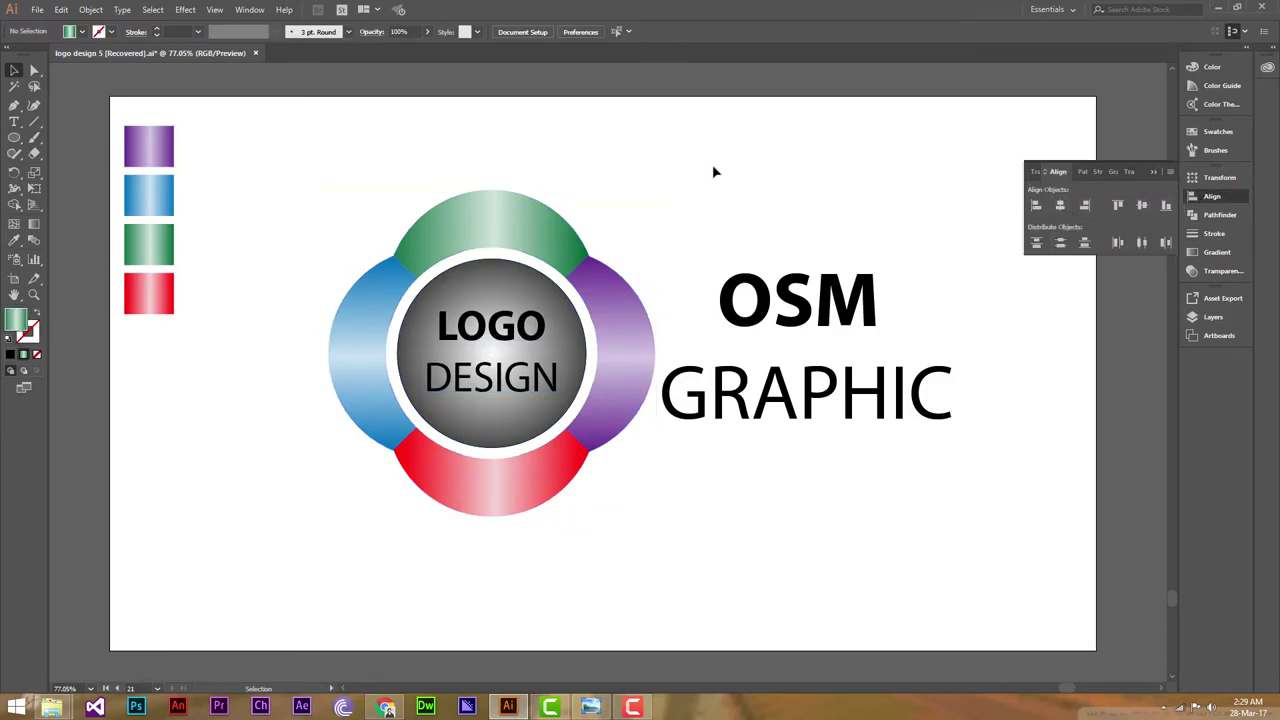
drag(382, 210, 650, 466)
right_click(530, 288)
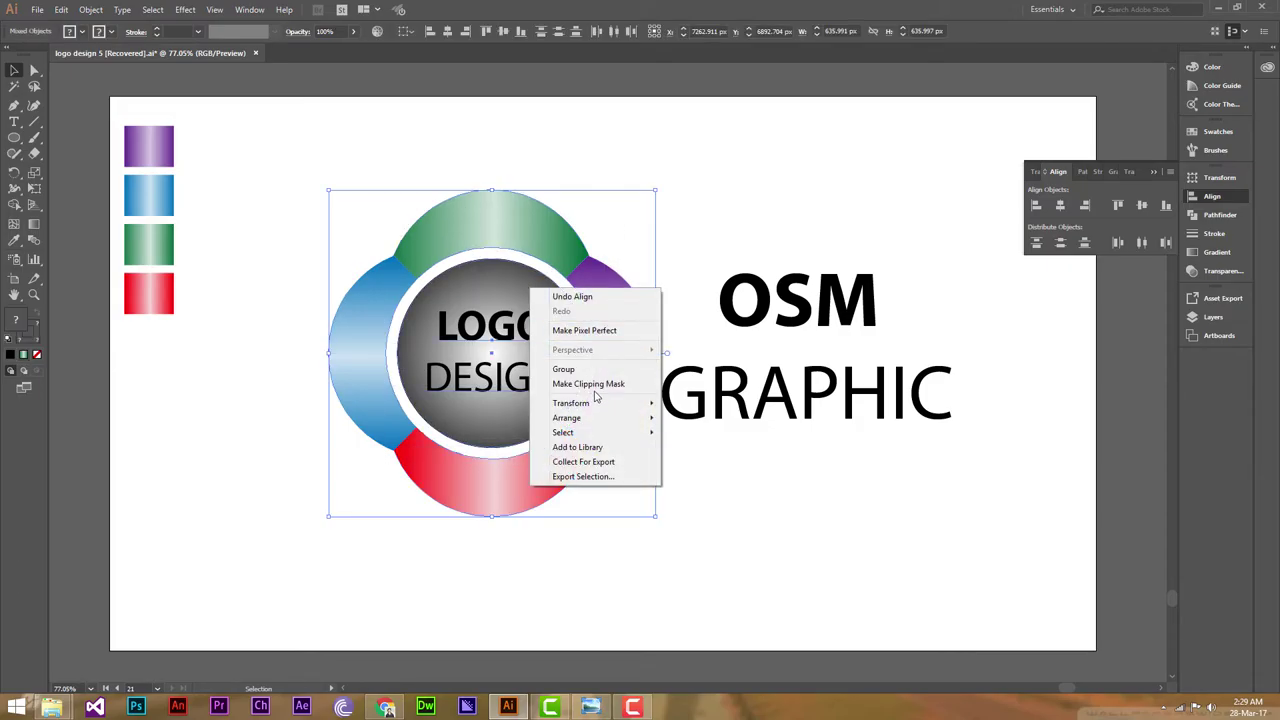
click(560, 369)
click(837, 154)
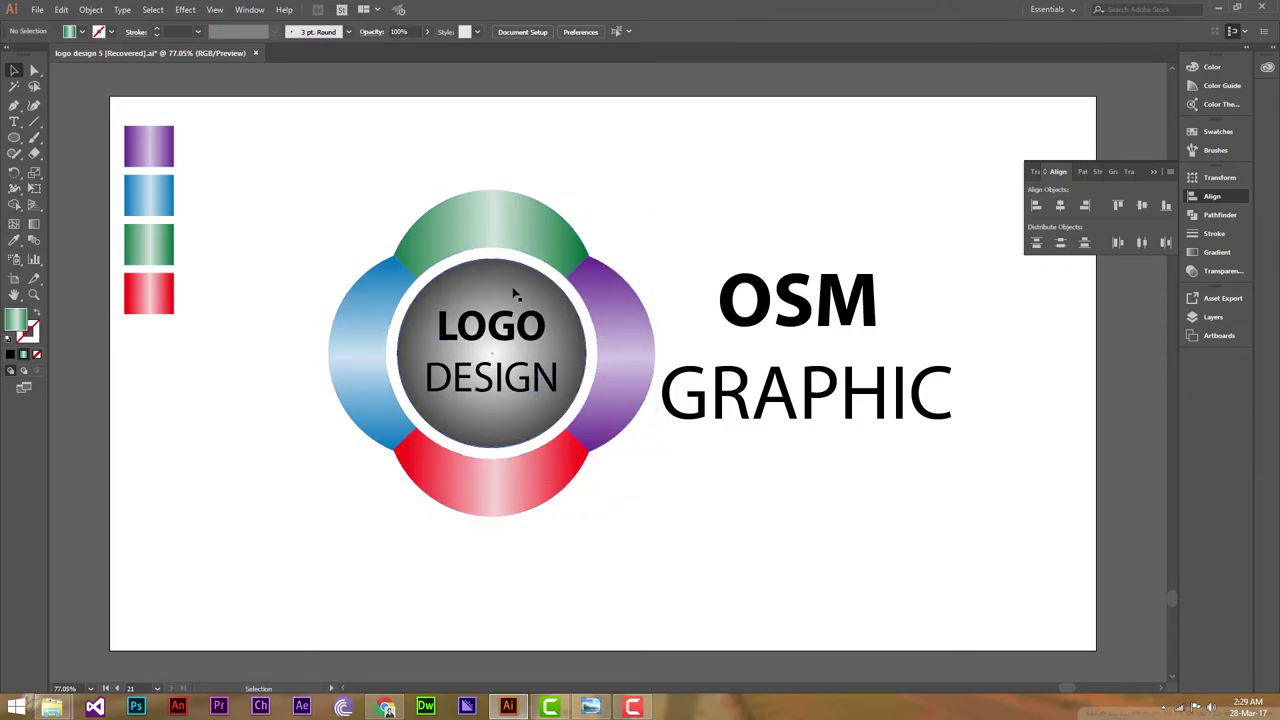
click(515, 292)
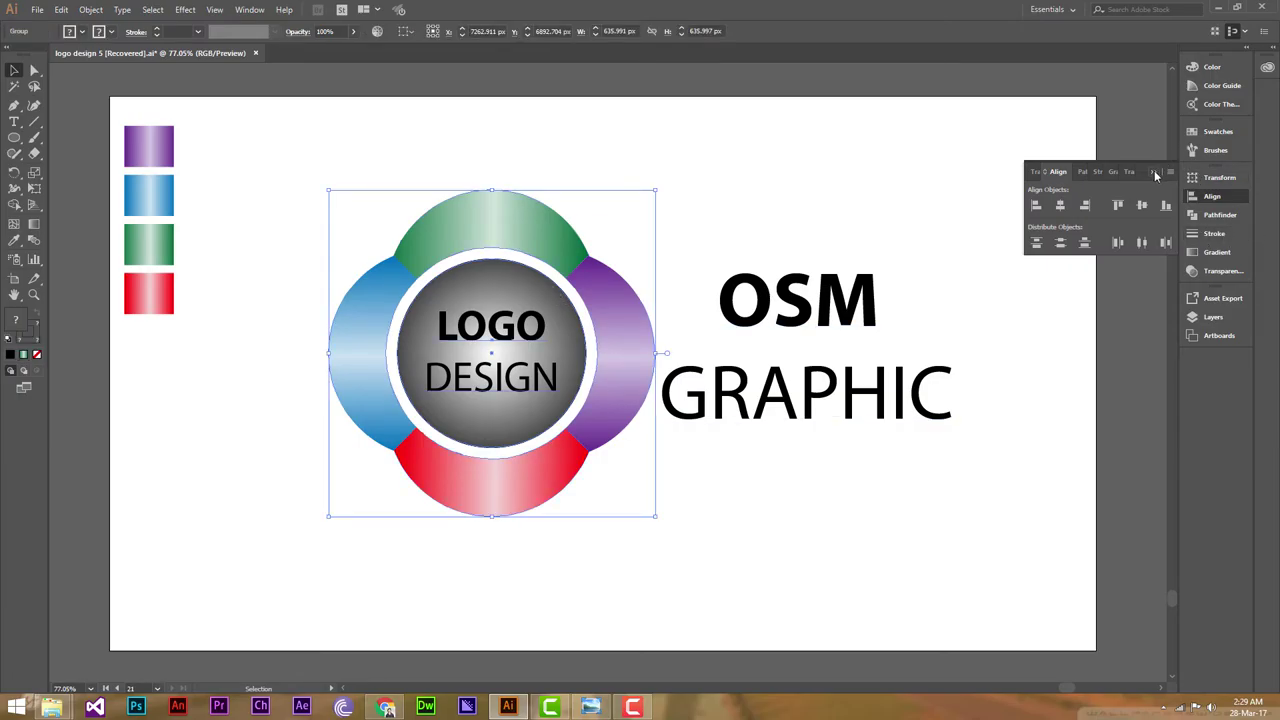
click(1155, 173)
Make a Reflect copy of the logo group across the horizontal axis and move it below the original.
drag(14, 173, 60, 191)
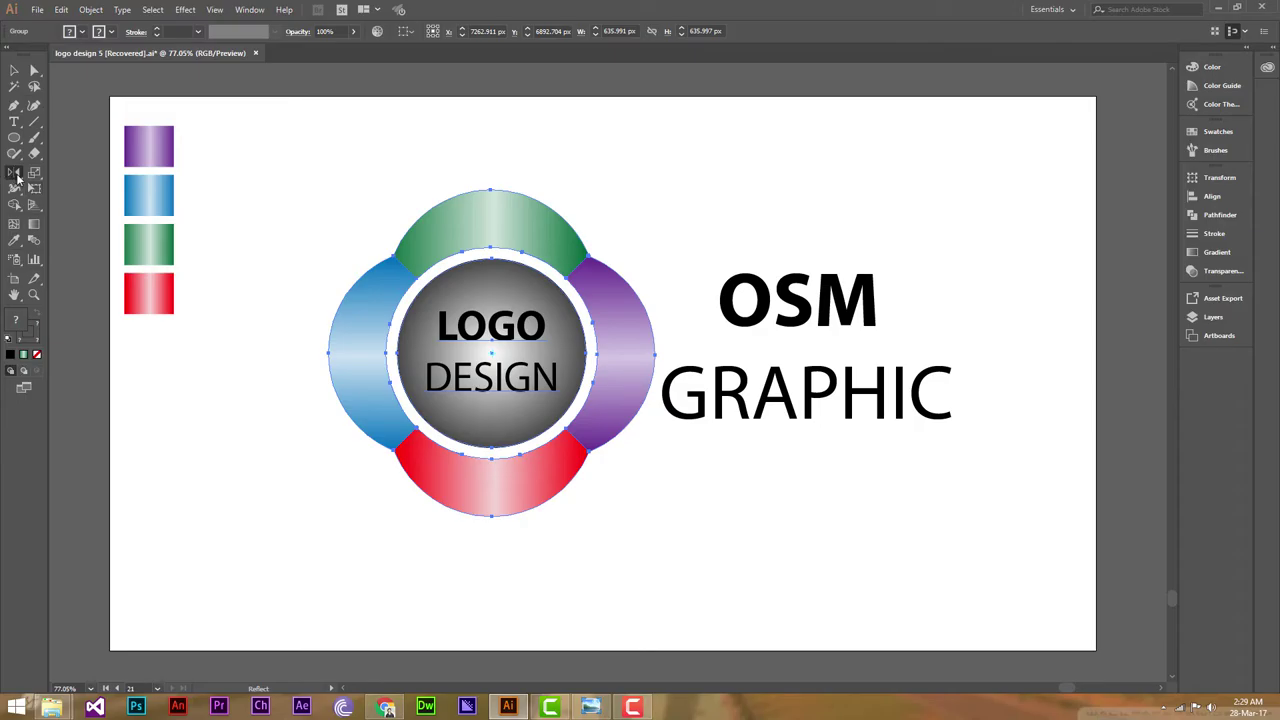
double_click(15, 174)
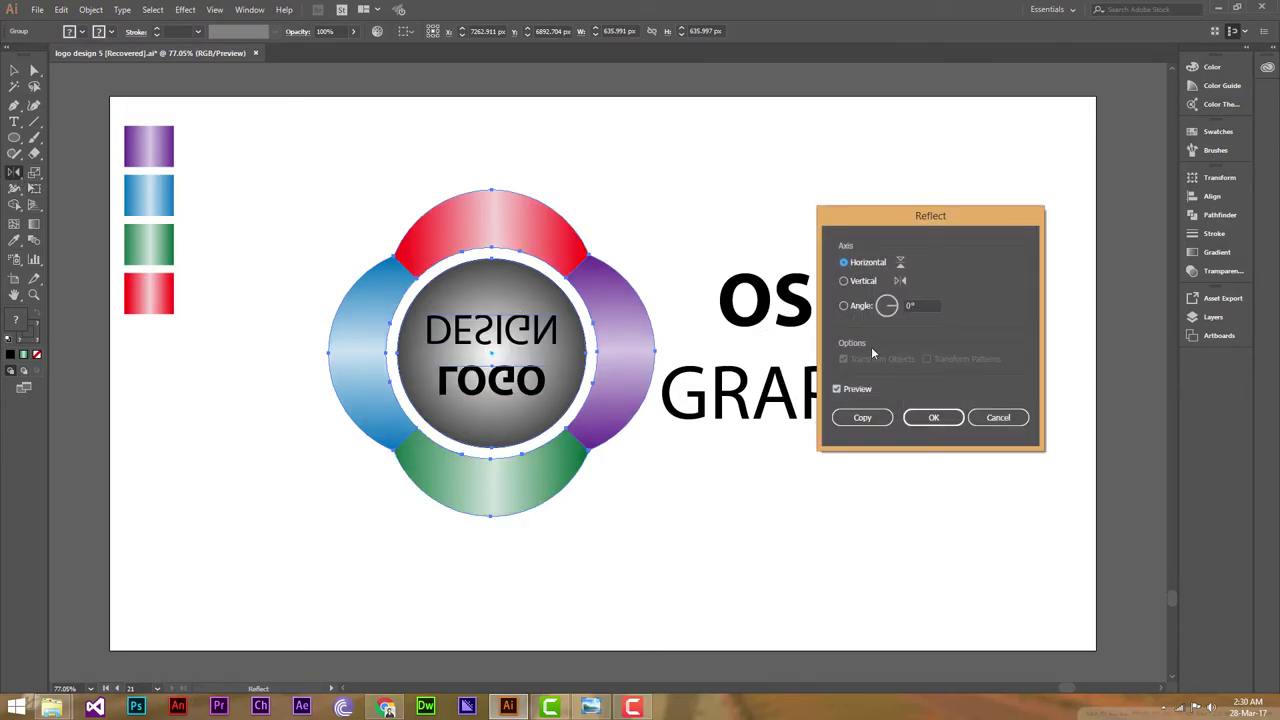
click(858, 419)
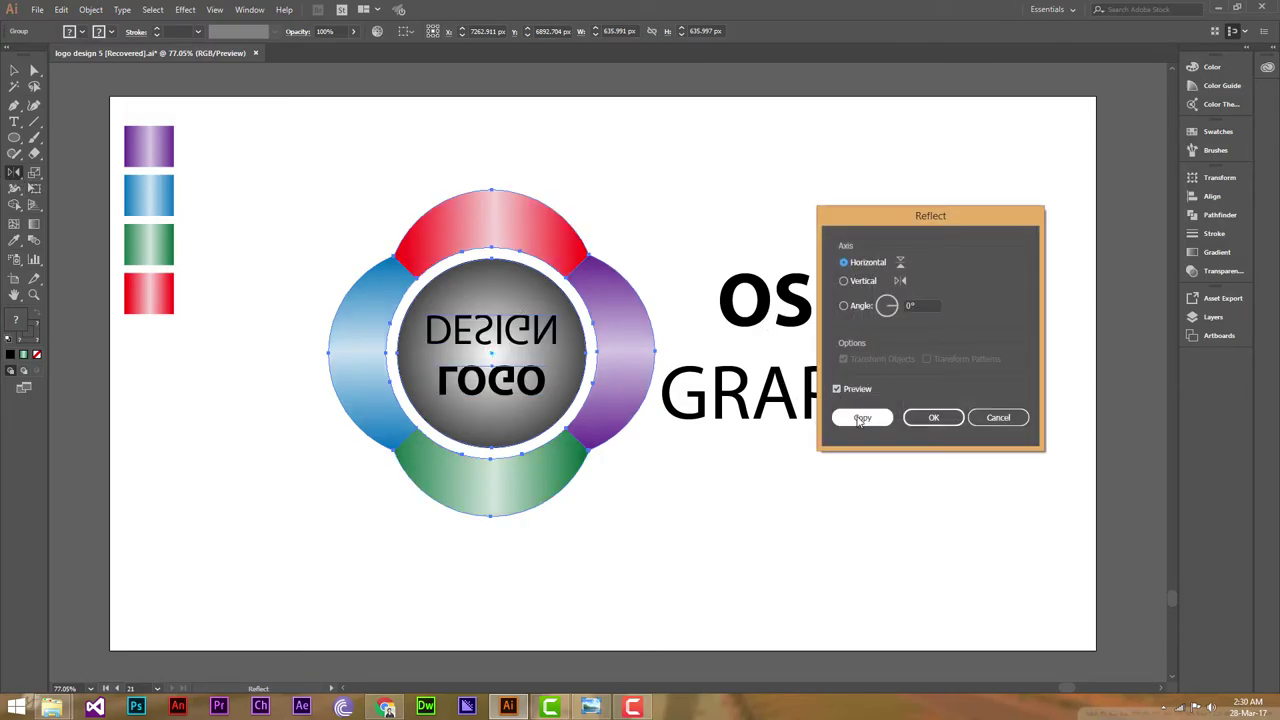
click(843, 281)
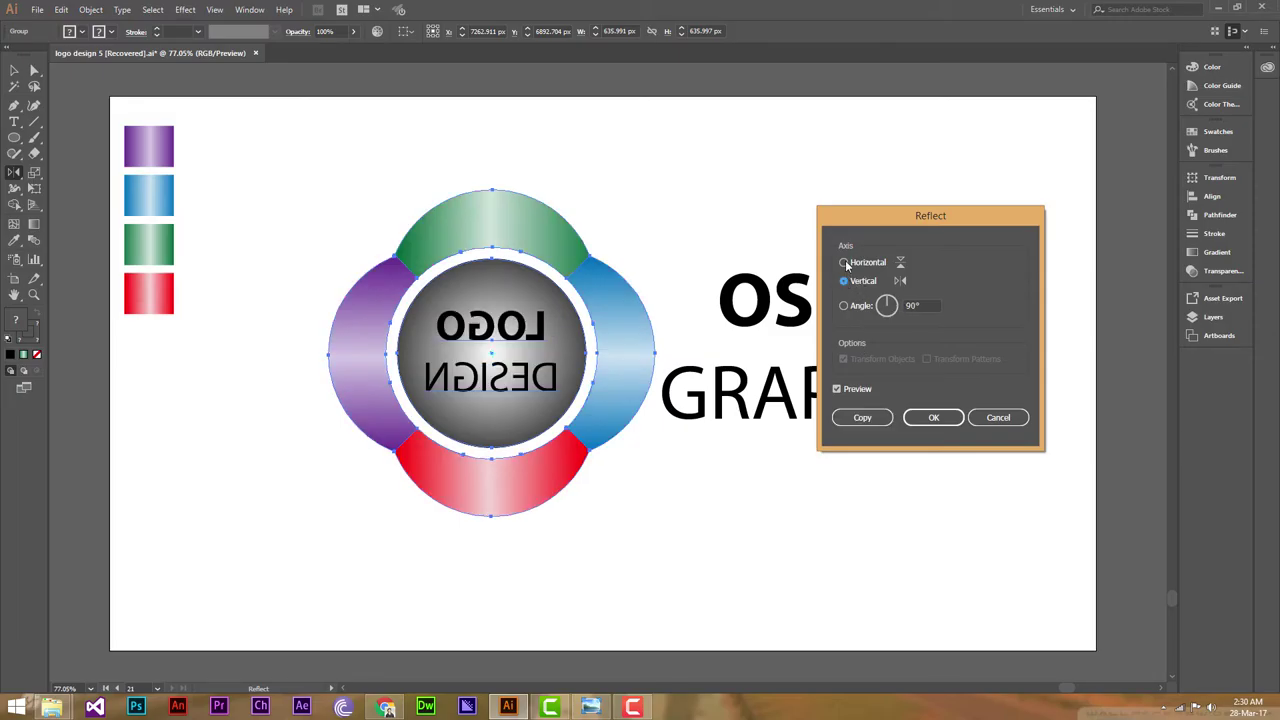
click(845, 263)
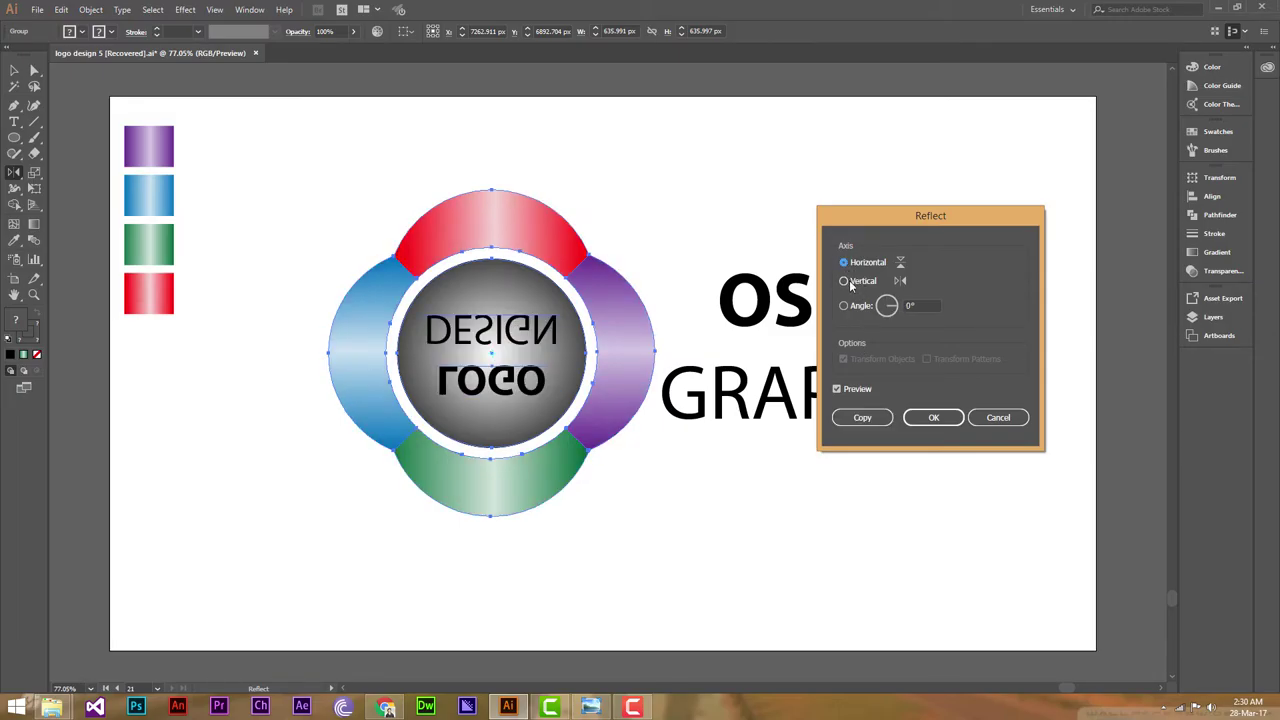
click(860, 418)
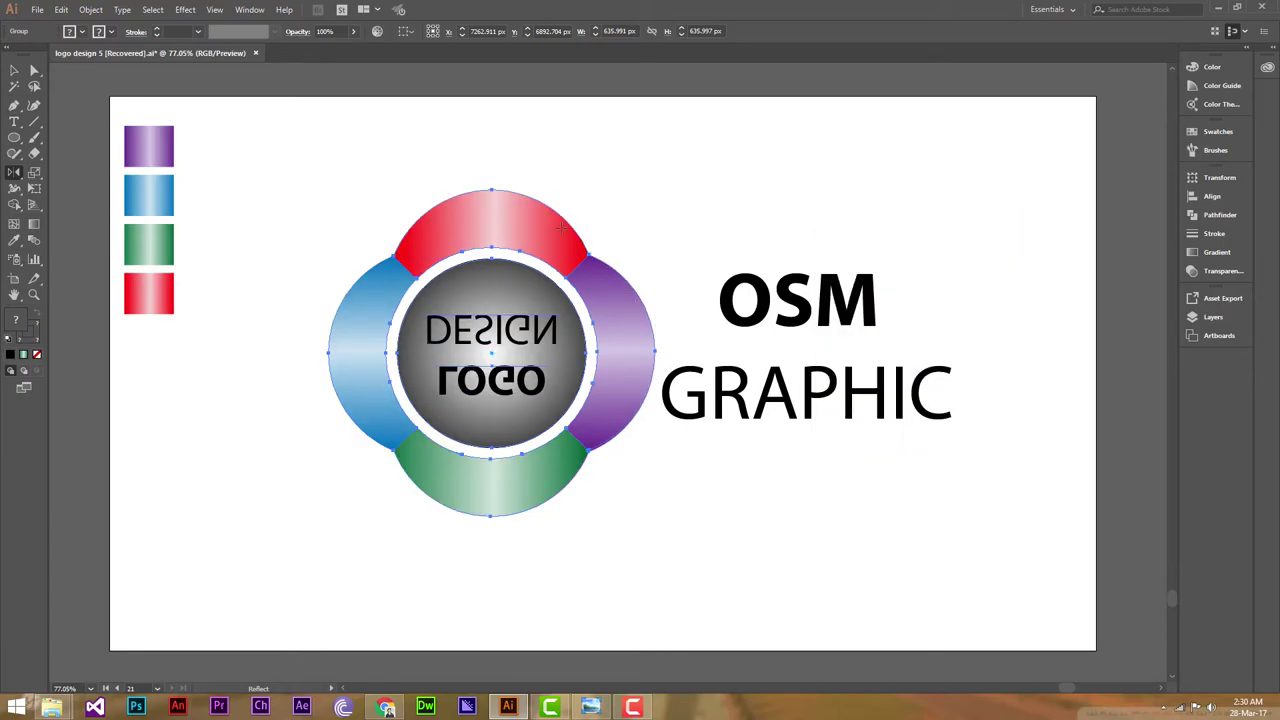
click(14, 70)
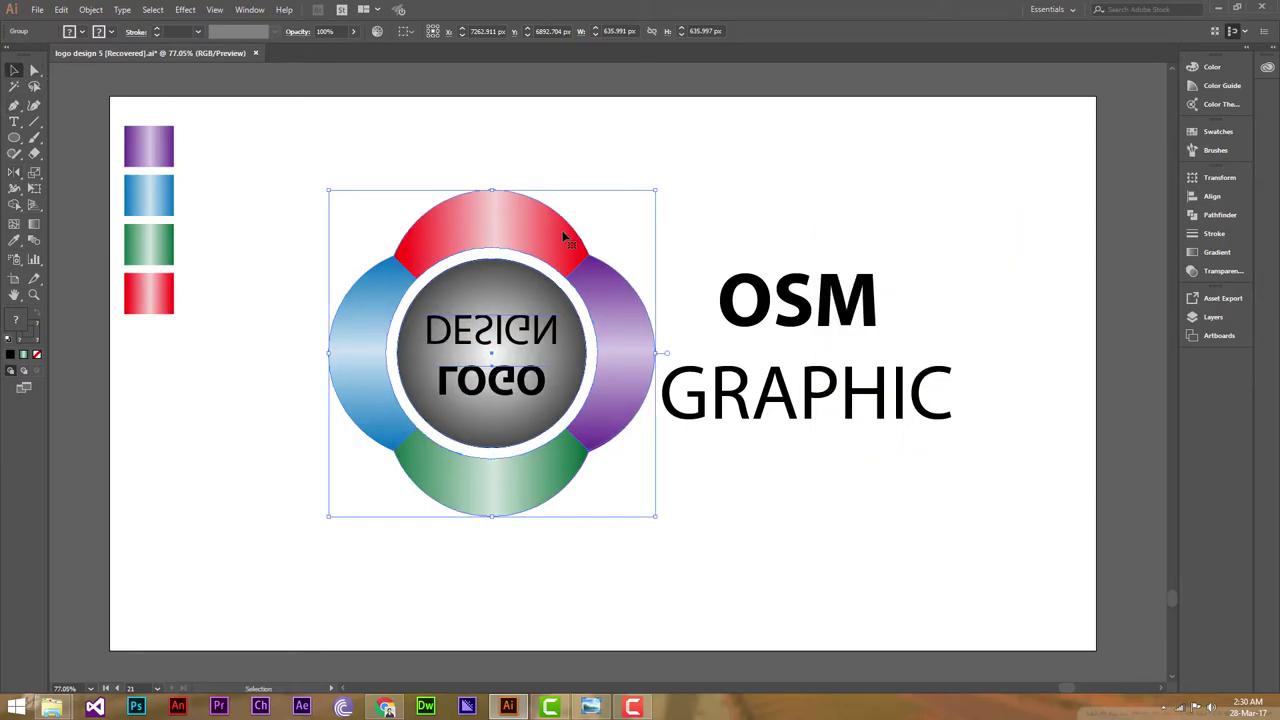
drag(538, 234, 537, 560)
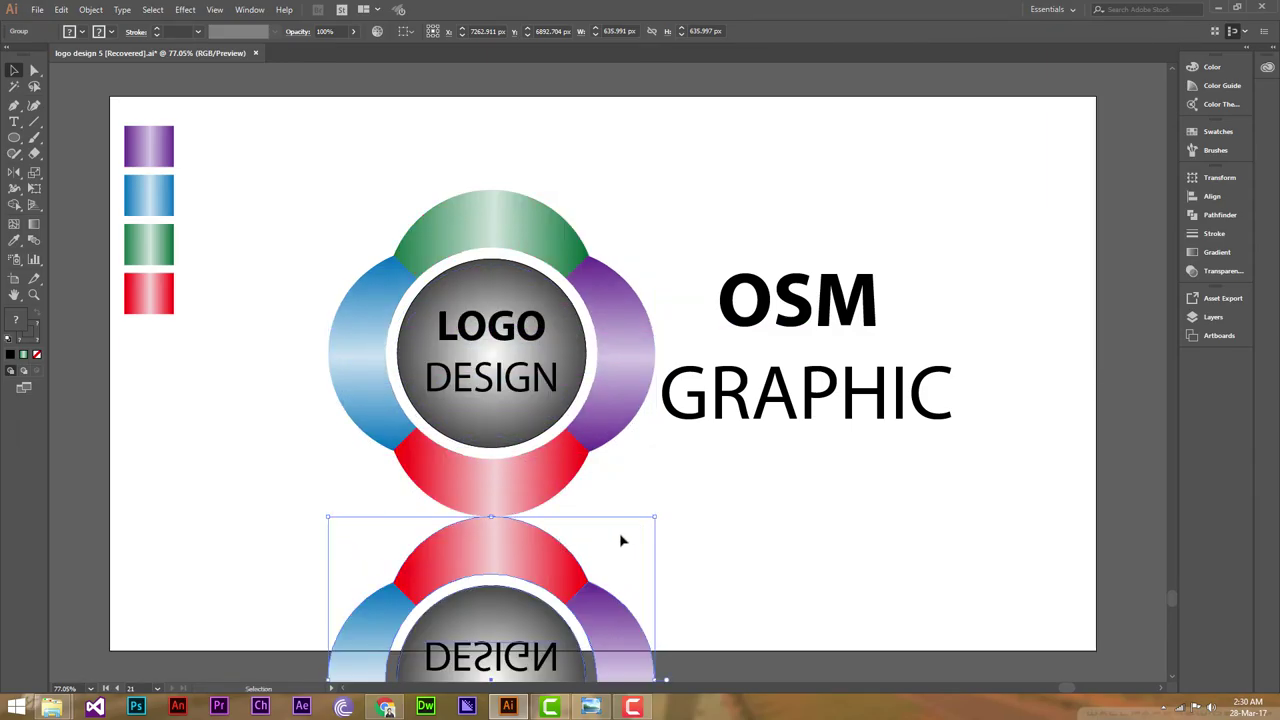
Position the upside-down logo copy directly below the original, then deselect it.
scroll(797, 522, down, 3)
scroll(799, 530, up, 1)
scroll(799, 530, up, 1)
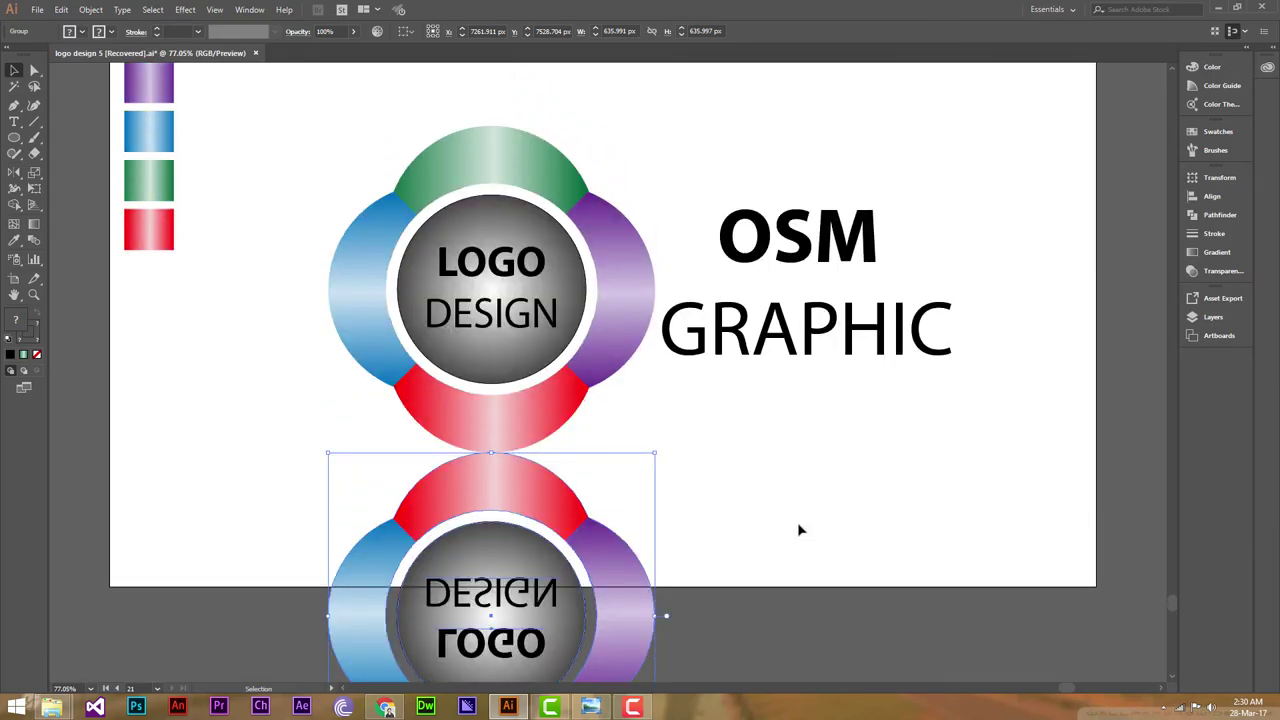
scroll(799, 530, down, 3)
scroll(799, 530, down, 1)
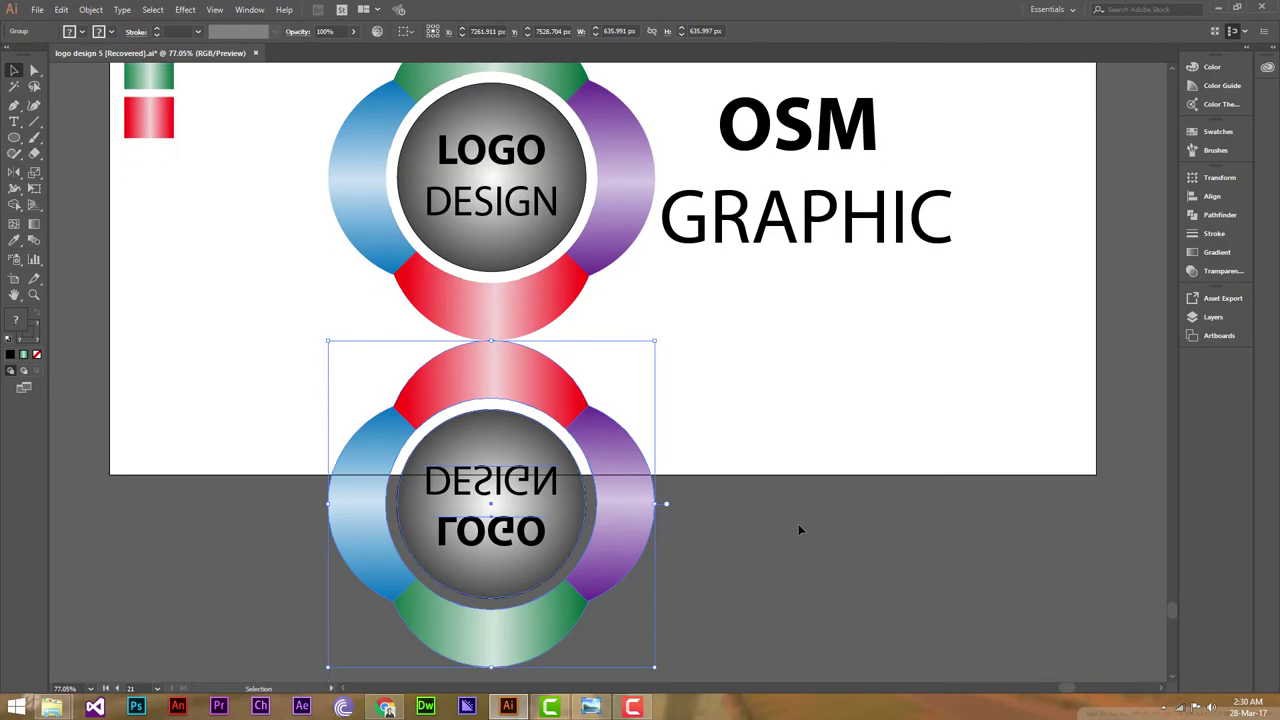
click(166, 526)
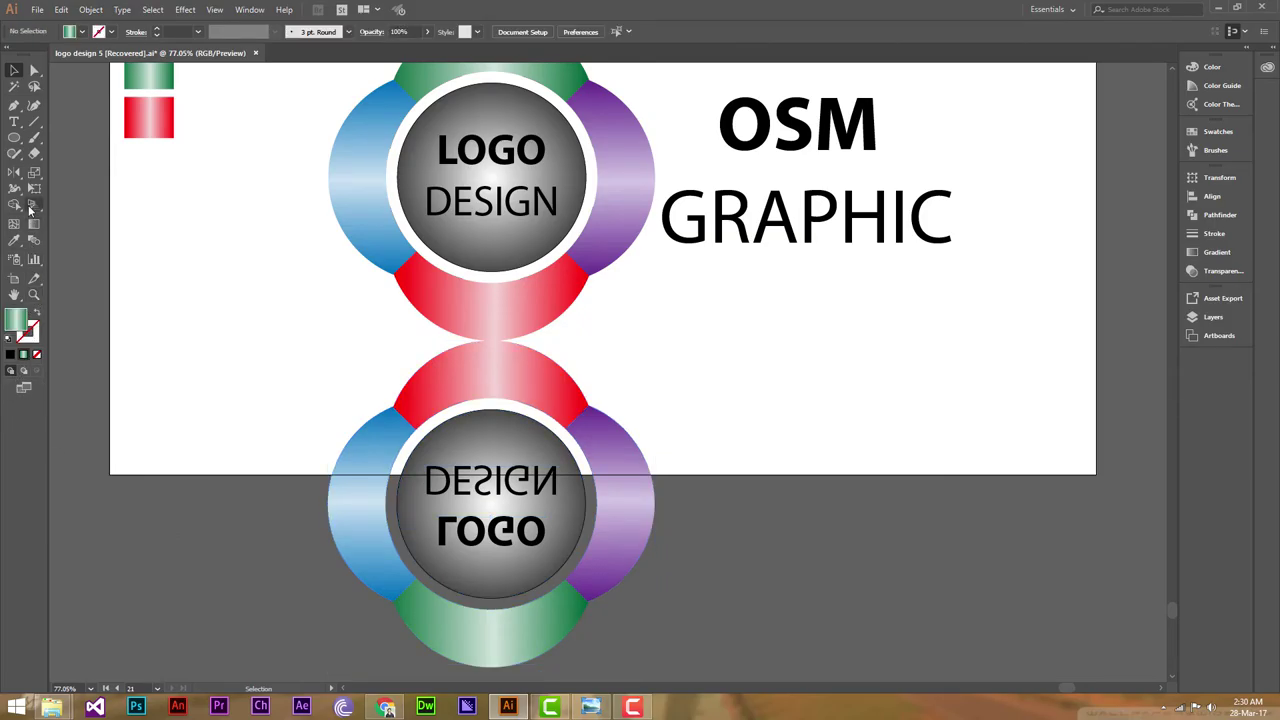
scroll(337, 251, down, 3)
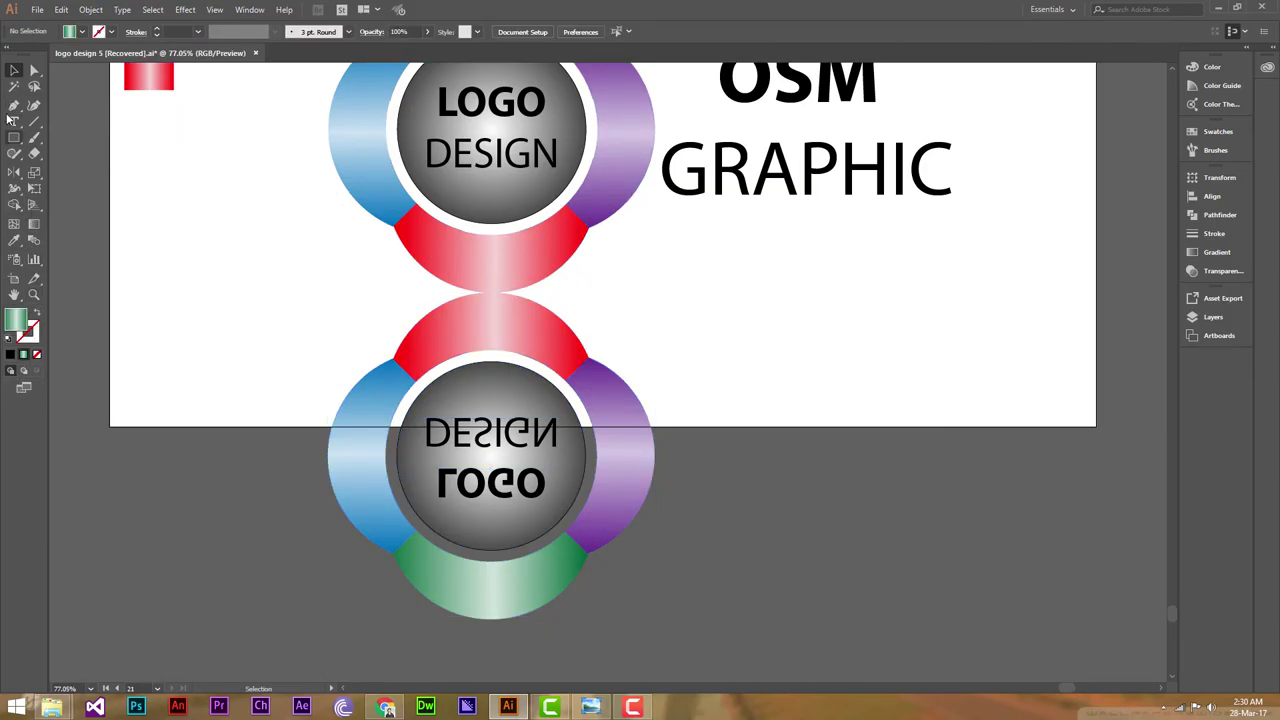
click(14, 138)
Draw a rectangle over the reflected logo and fill it with the White, Black gradient preset.
drag(256, 291, 741, 636)
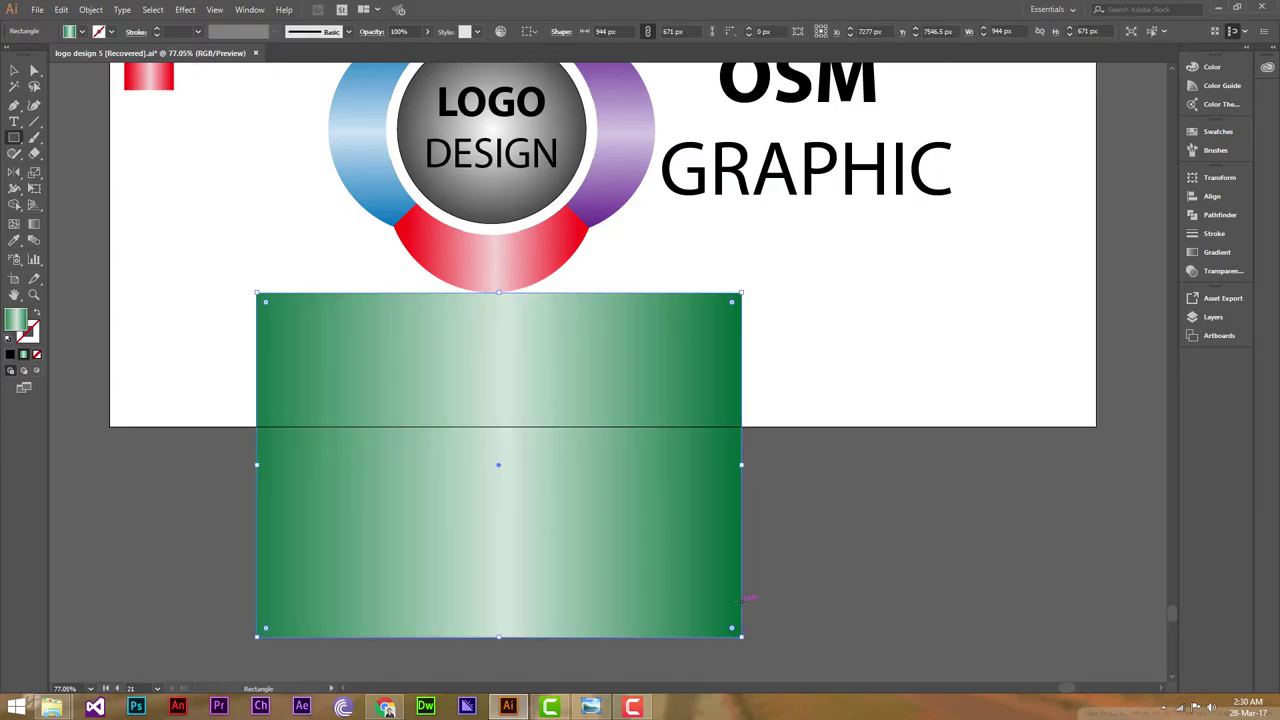
click(1217, 251)
key(g)
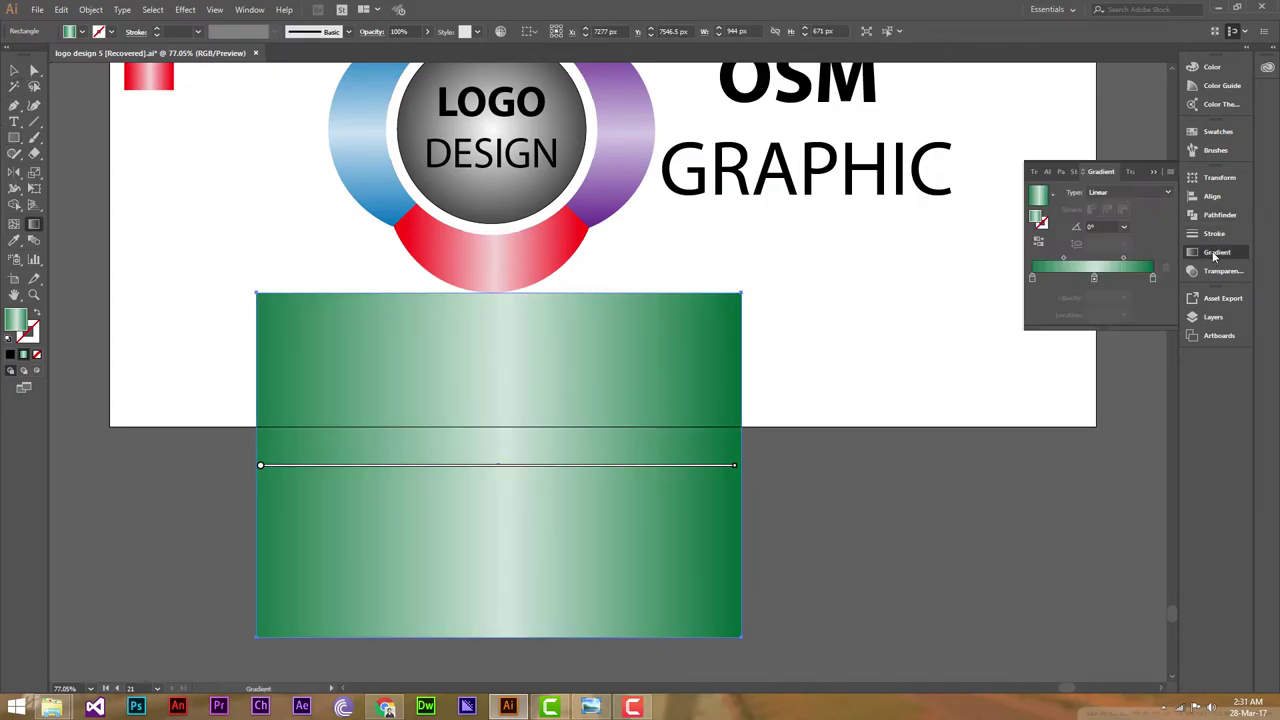
click(1052, 200)
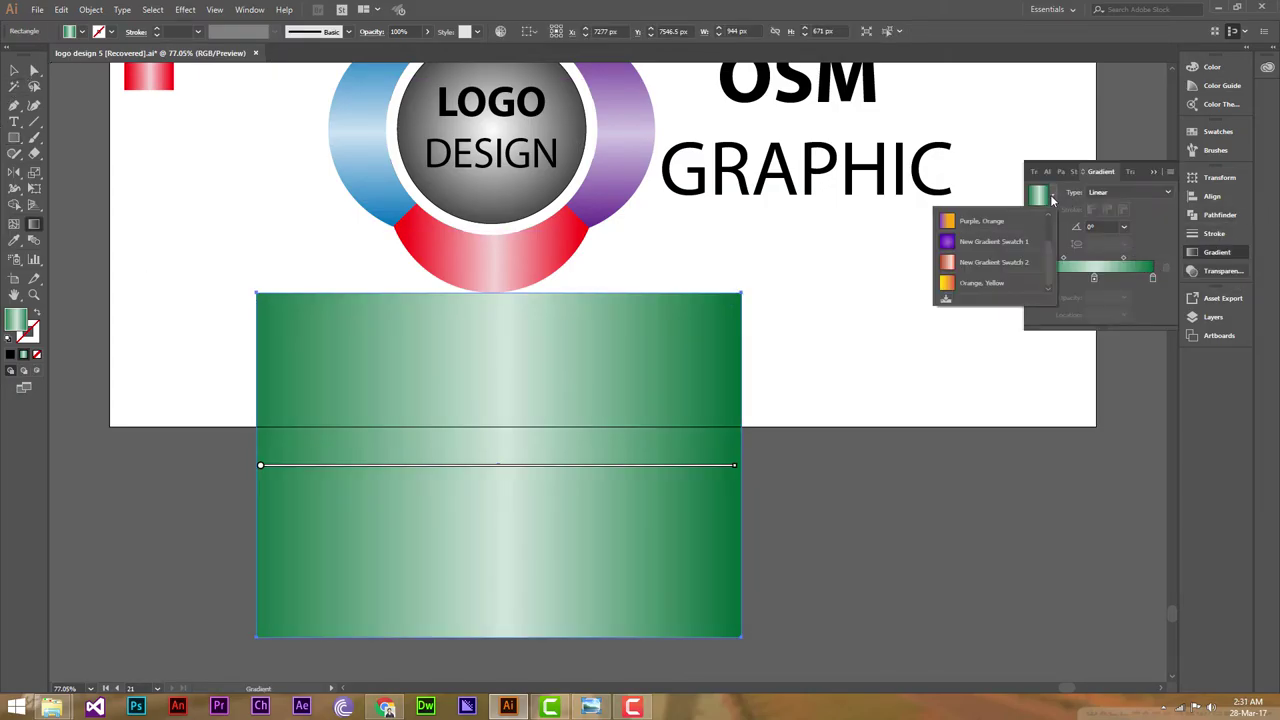
scroll(1049, 267, up, 2)
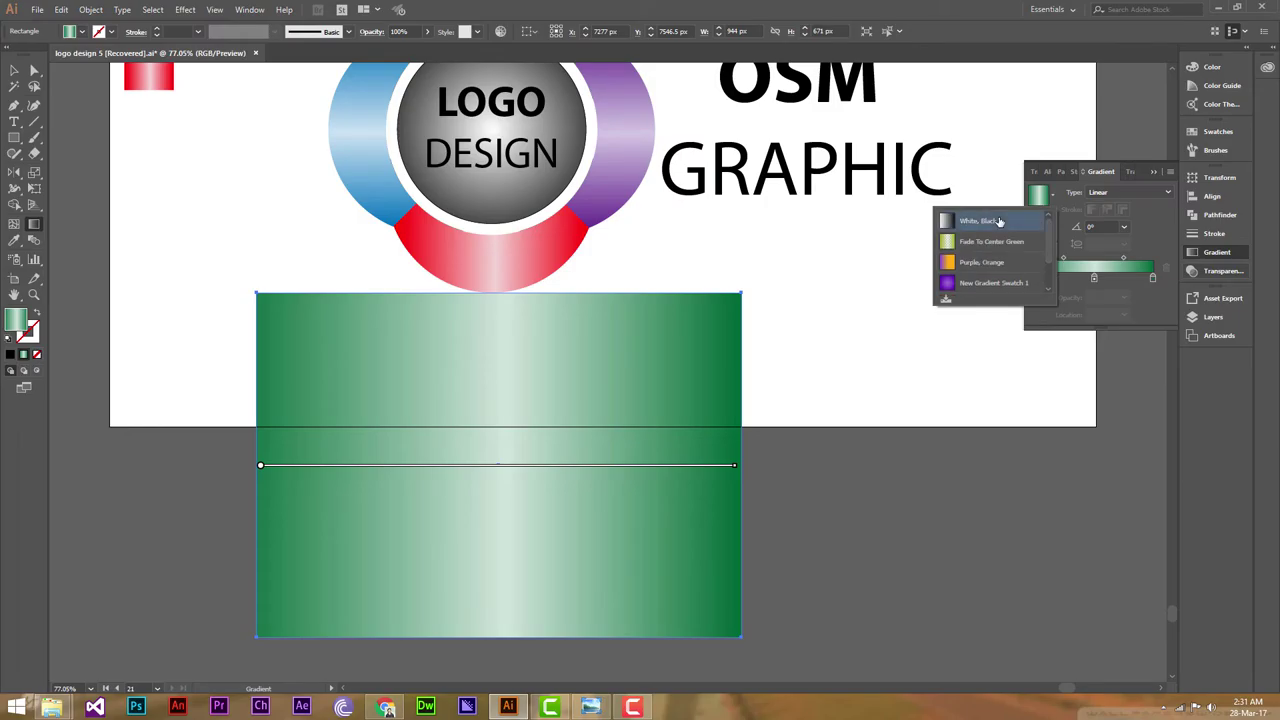
click(1000, 221)
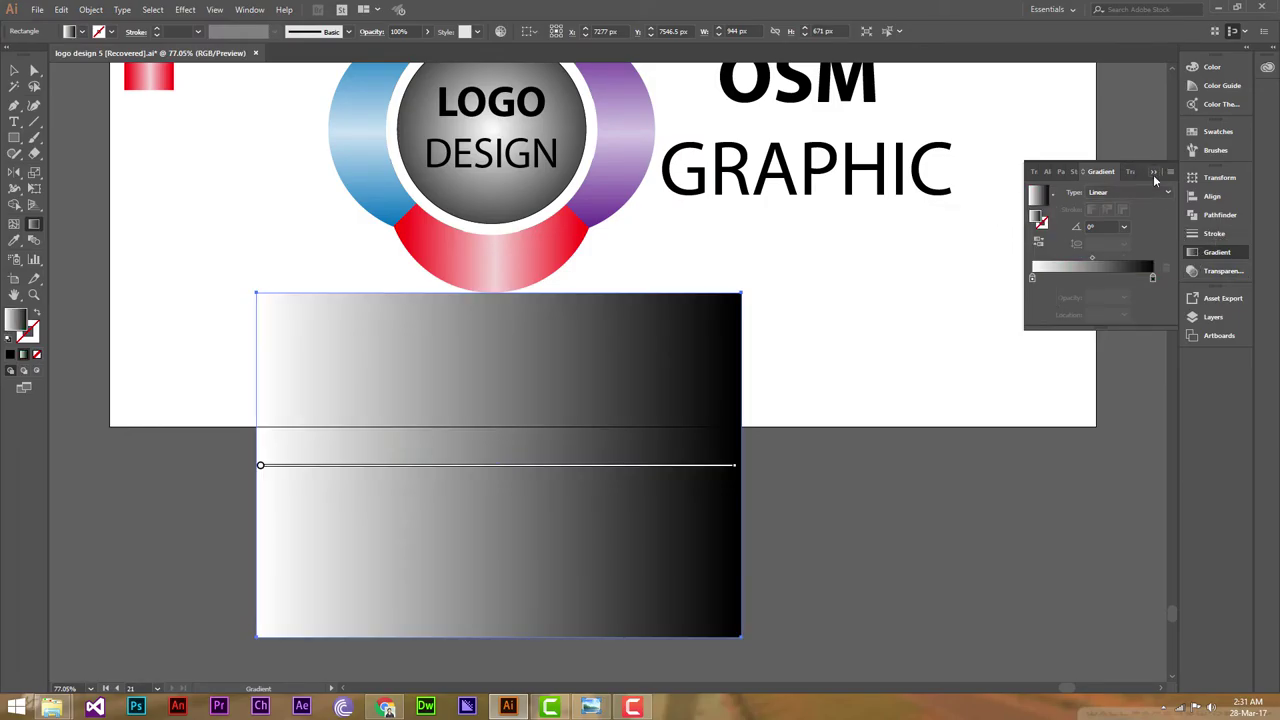
click(1153, 172)
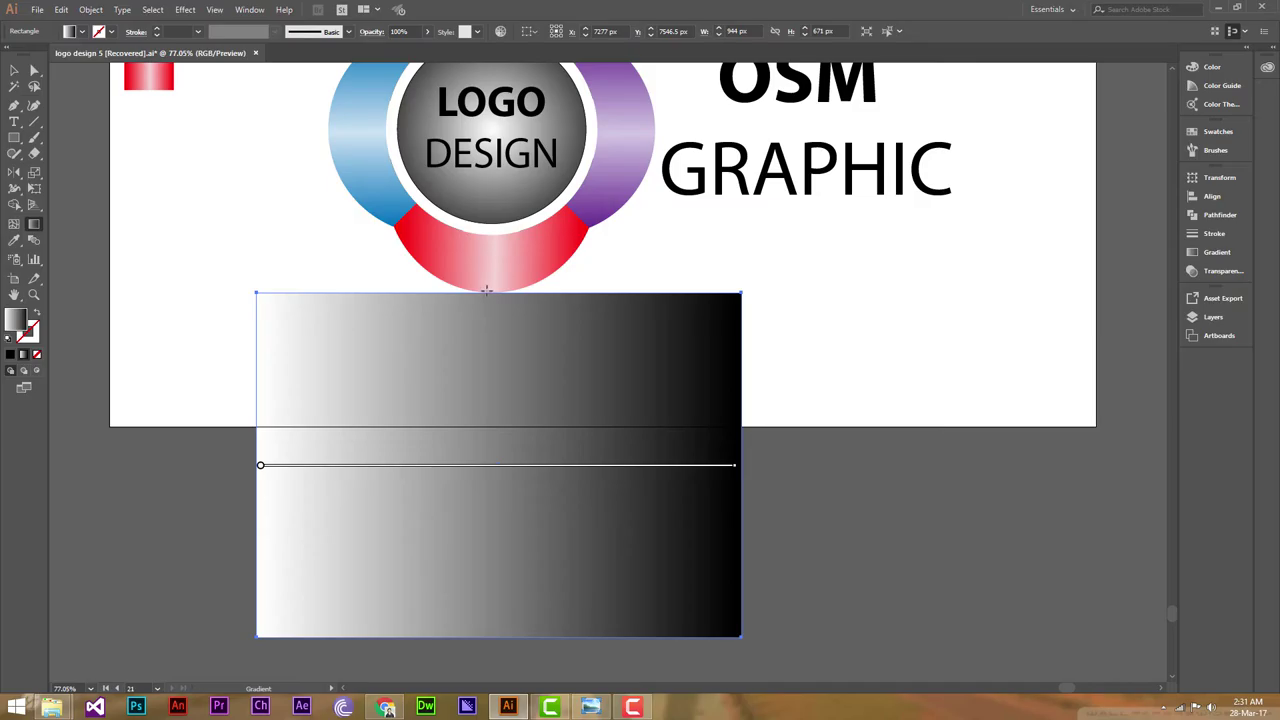
Run the gradient downward from the rectangle's top edge, then select it with the flipped logo.
drag(487, 292, 489, 407)
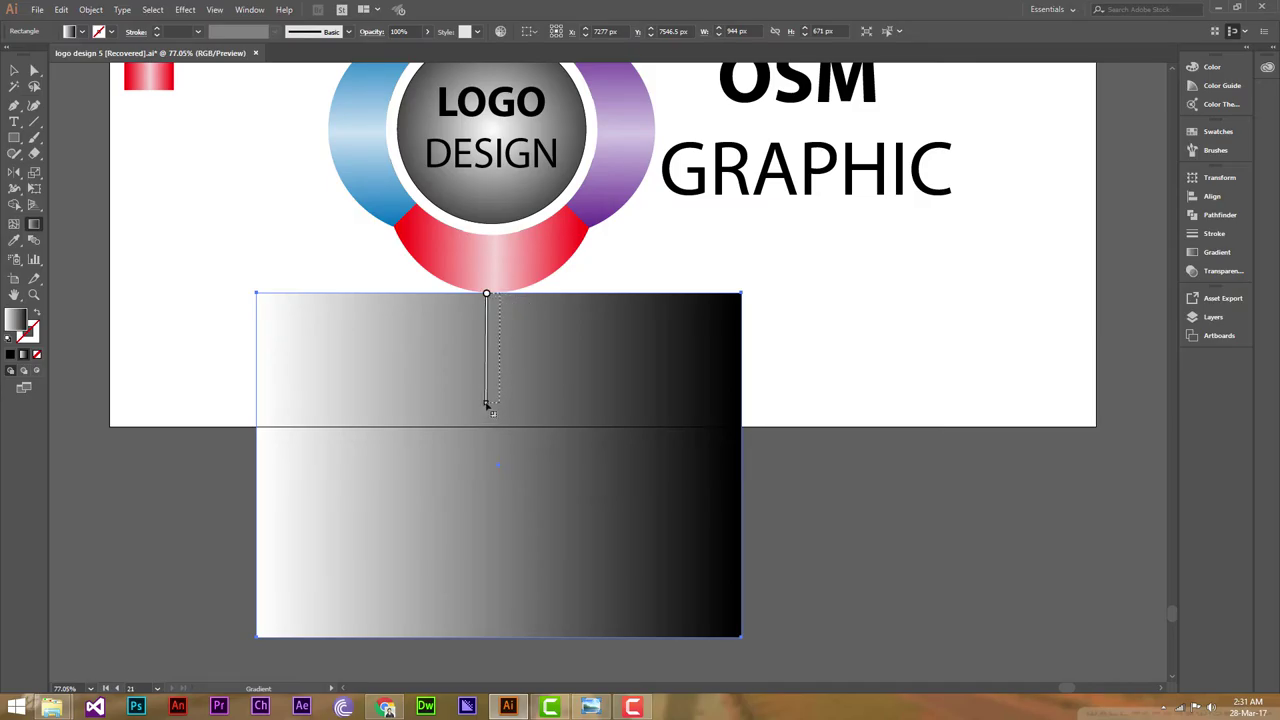
drag(488, 407, 490, 406)
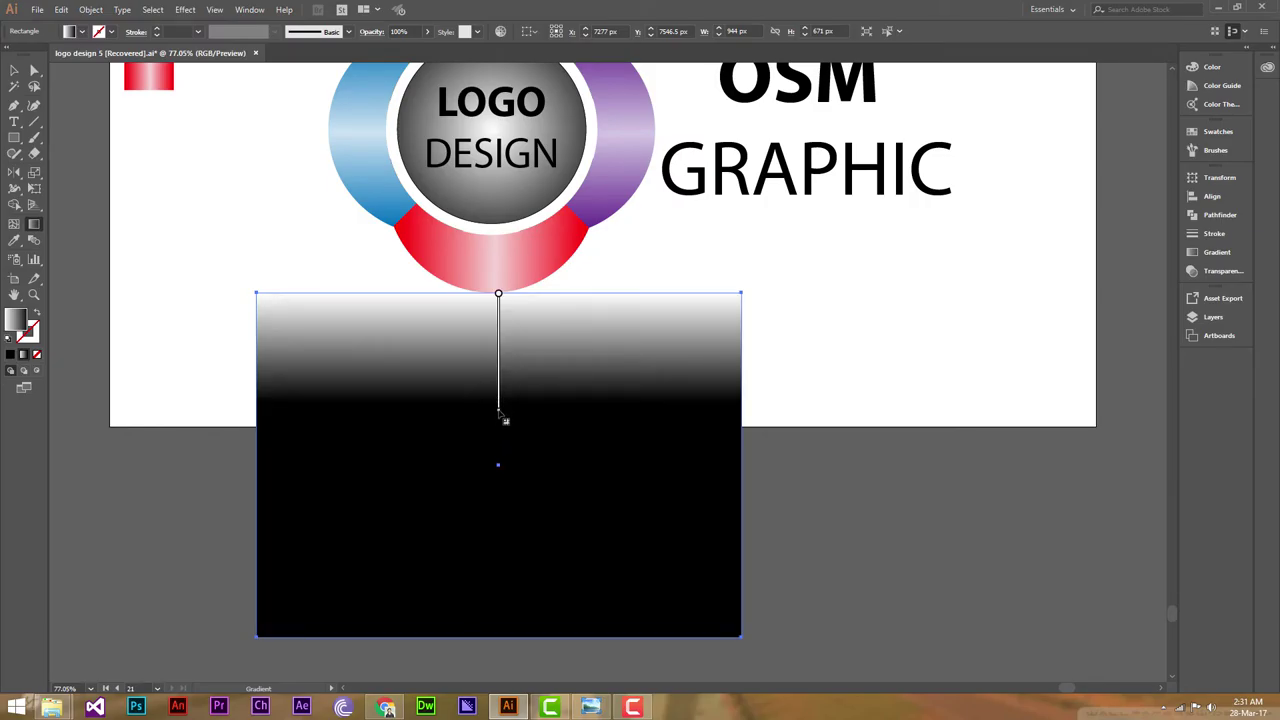
drag(499, 412, 500, 413)
click(14, 70)
drag(192, 318, 785, 577)
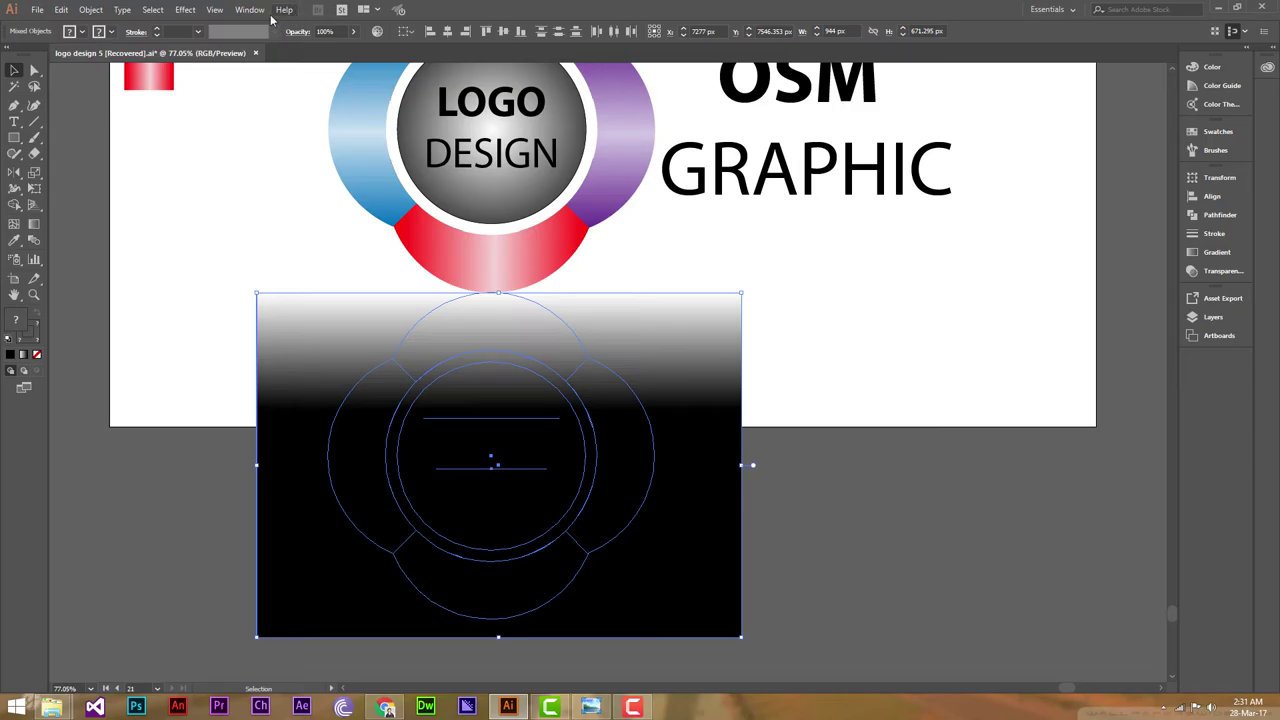
Make an opacity mask from the gradient rectangle and drop the reflection's opacity below half.
click(298, 32)
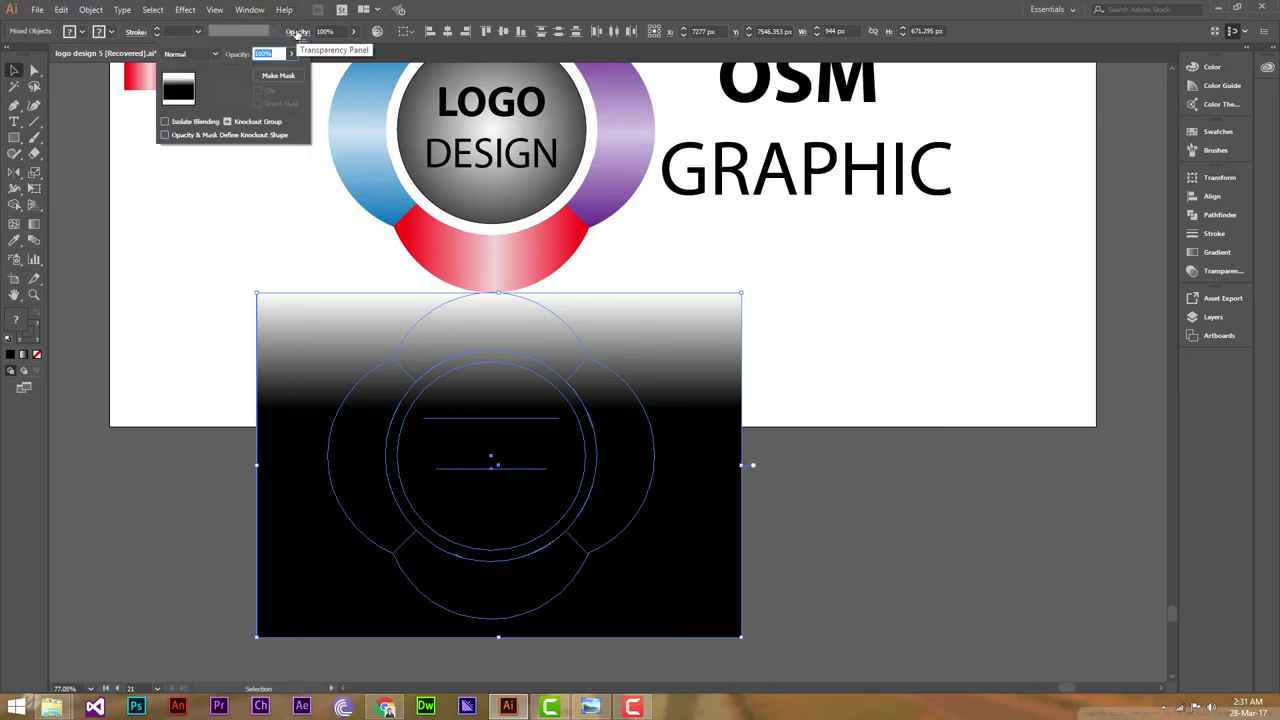
click(302, 45)
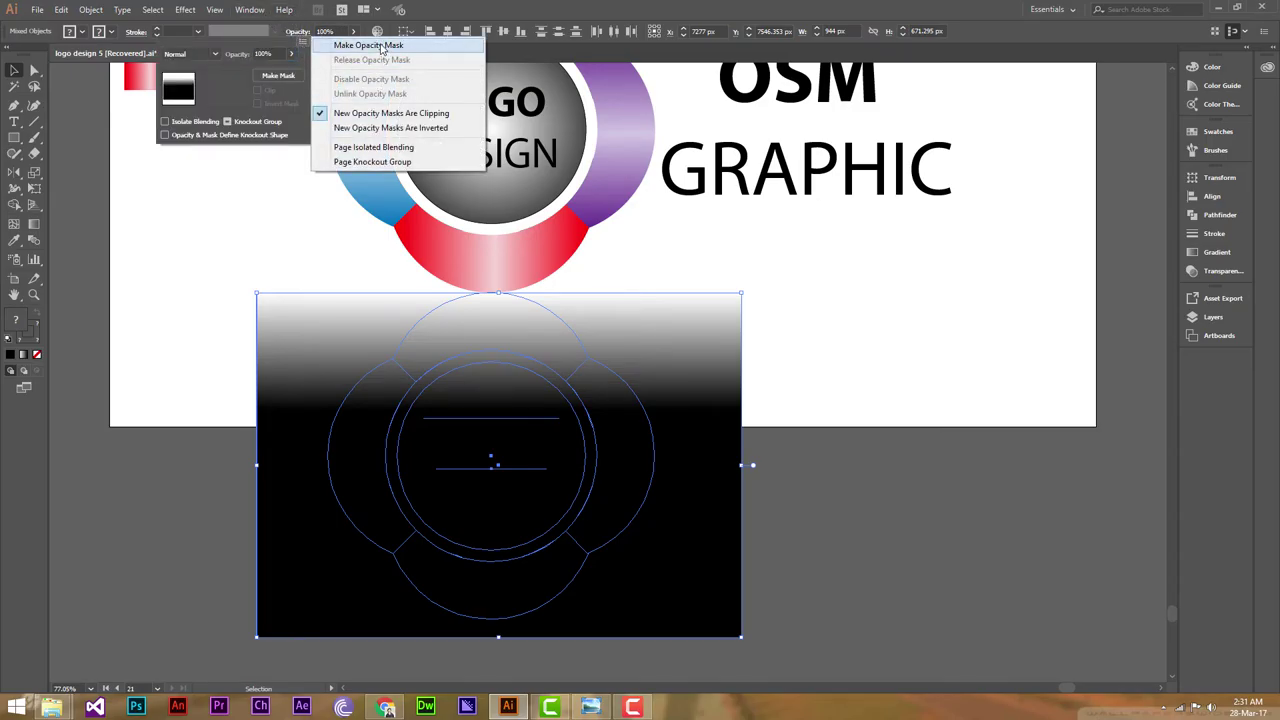
click(379, 44)
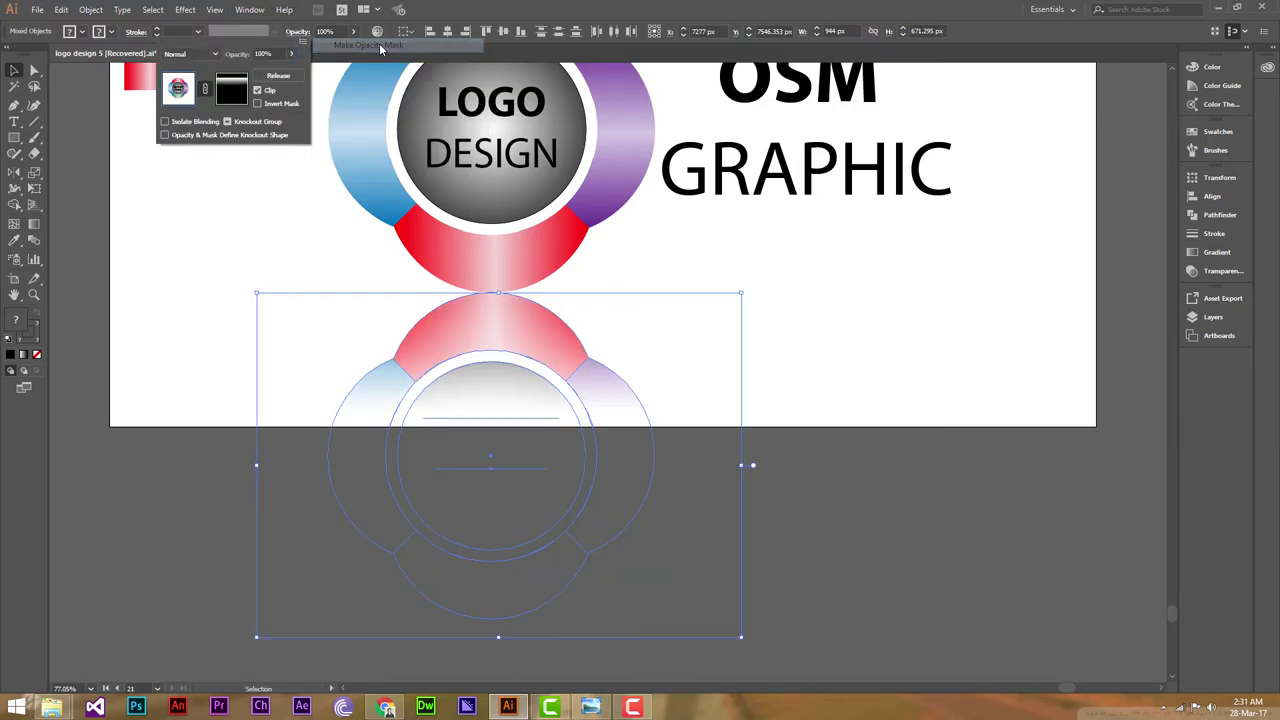
click(853, 309)
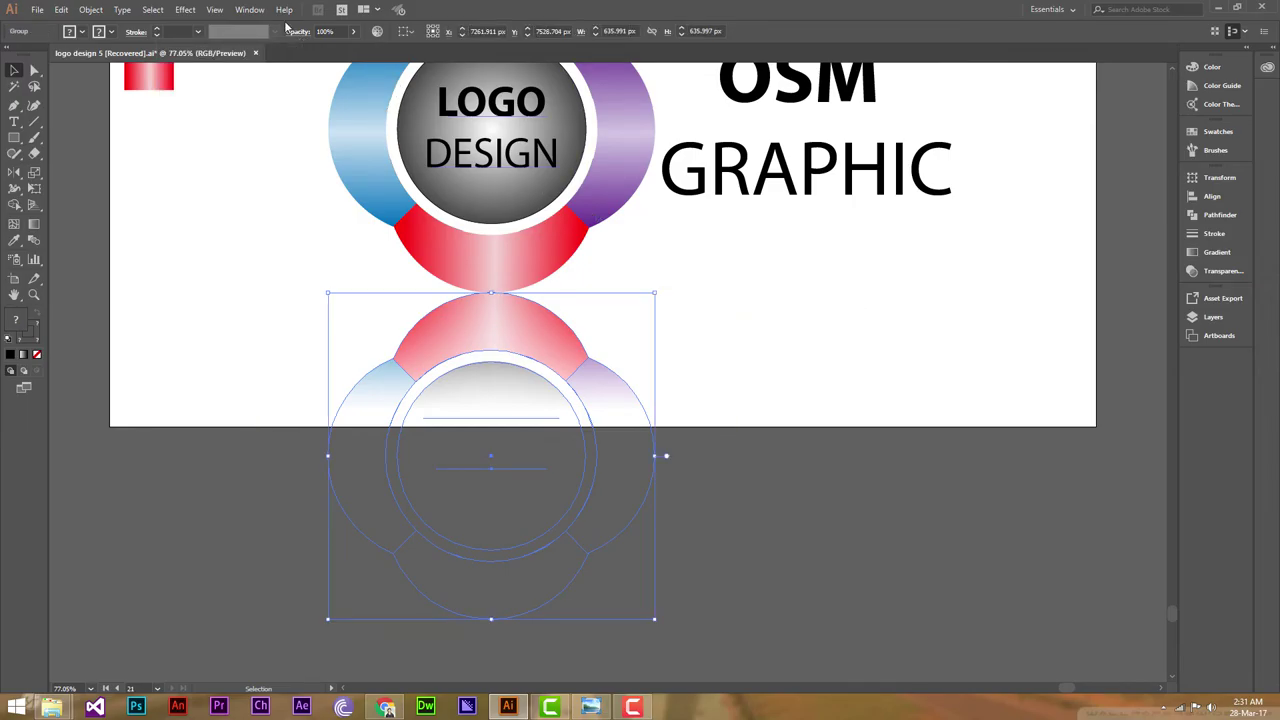
click(353, 31)
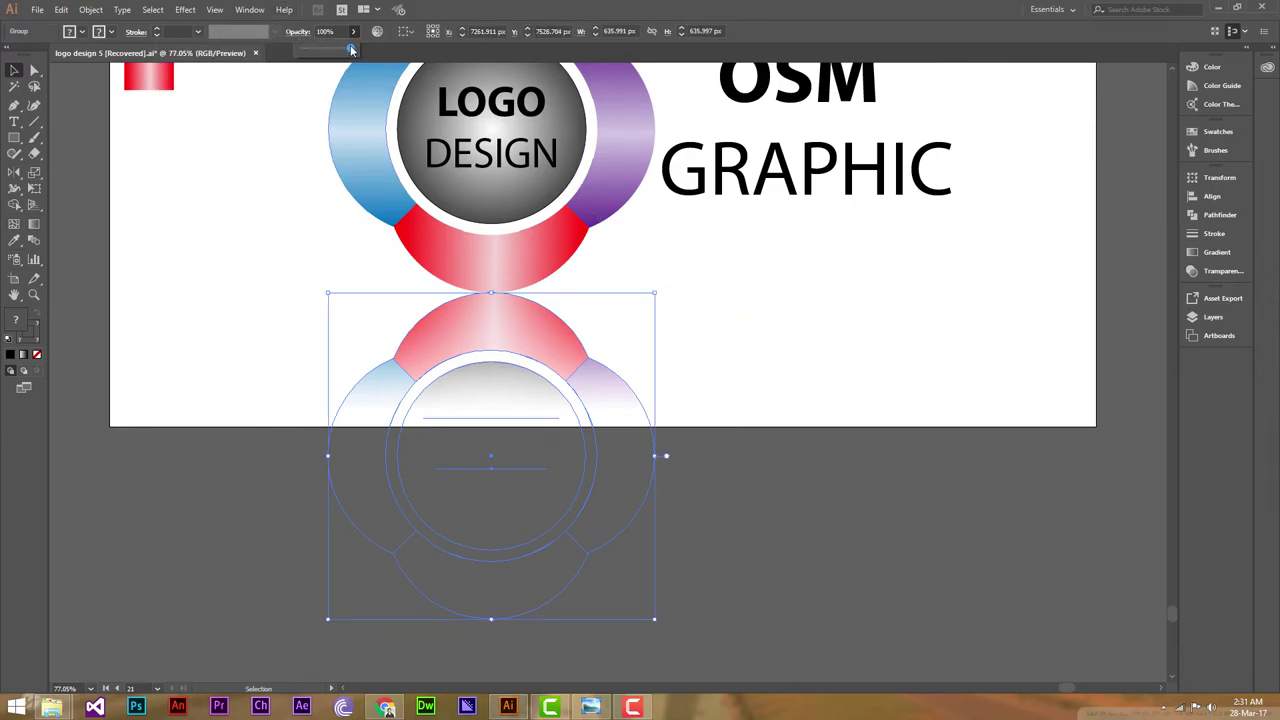
drag(352, 50, 321, 52)
Move the OSM GRAPHIC text about 14 px lower to level it with the logo.
click(800, 342)
scroll(854, 331, up, 2)
scroll(854, 331, up, 3)
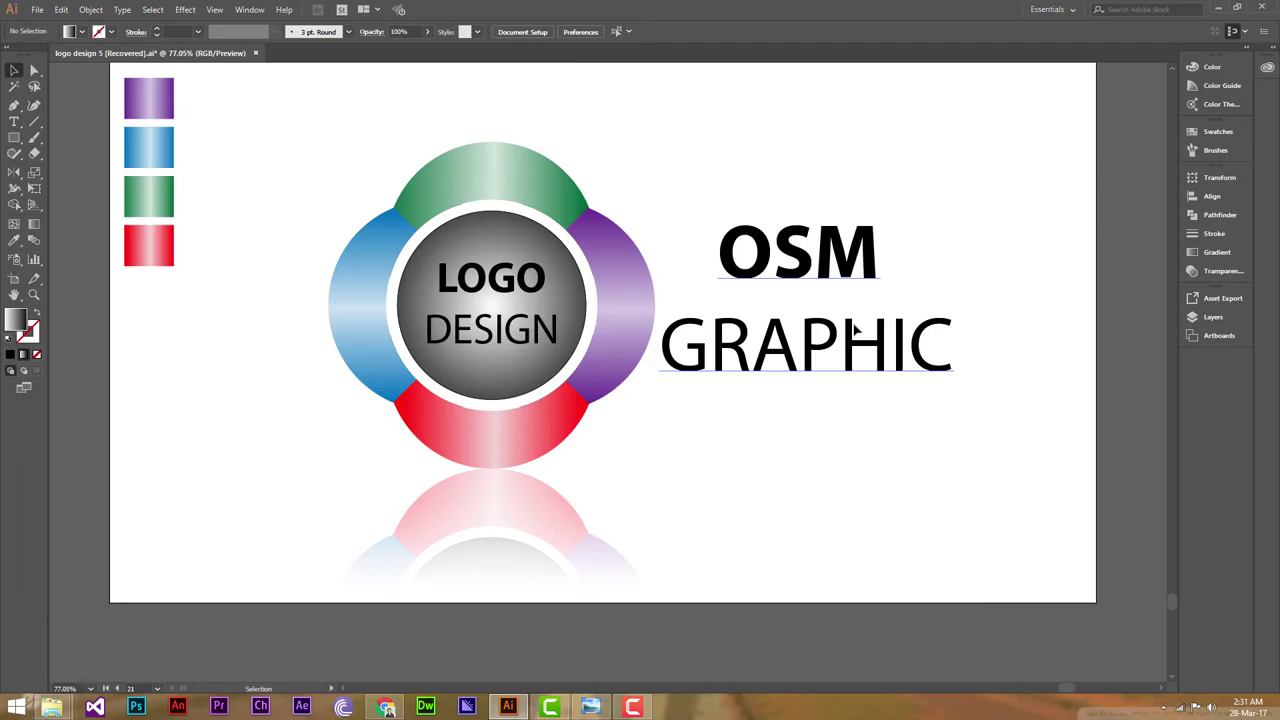
scroll(854, 331, up, 1)
scroll(854, 331, up, 1)
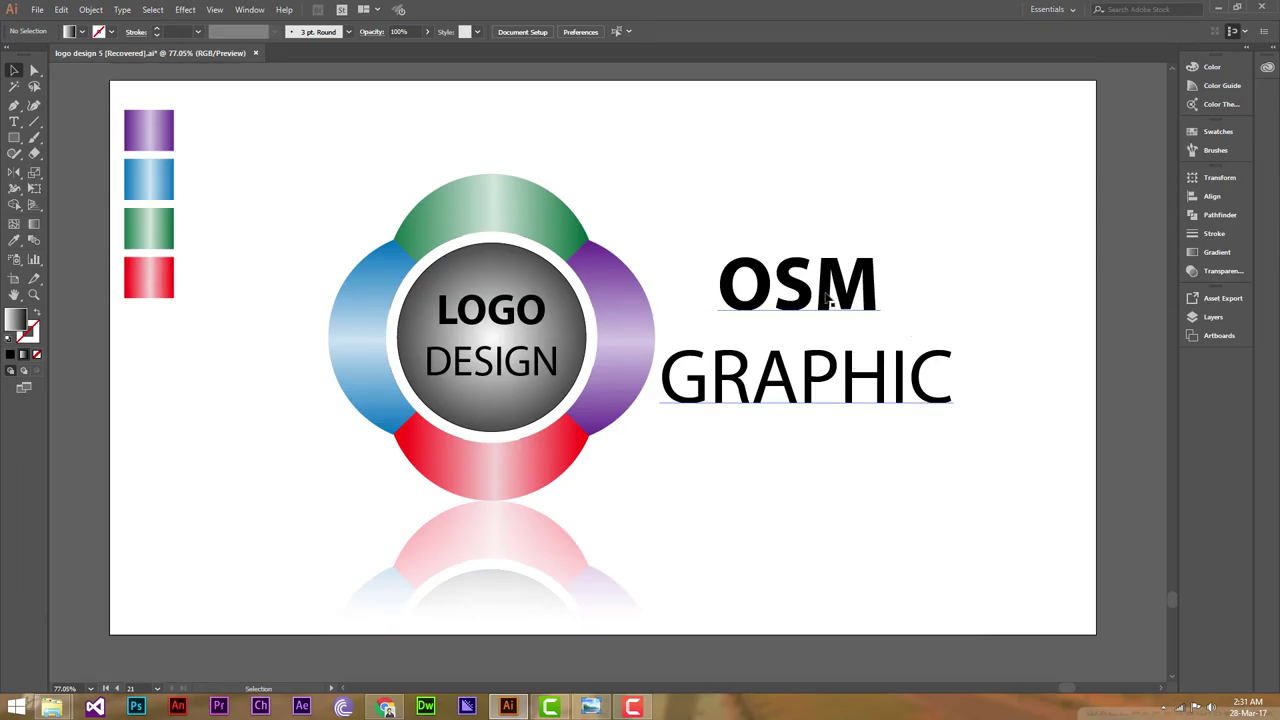
drag(826, 289, 826, 302)
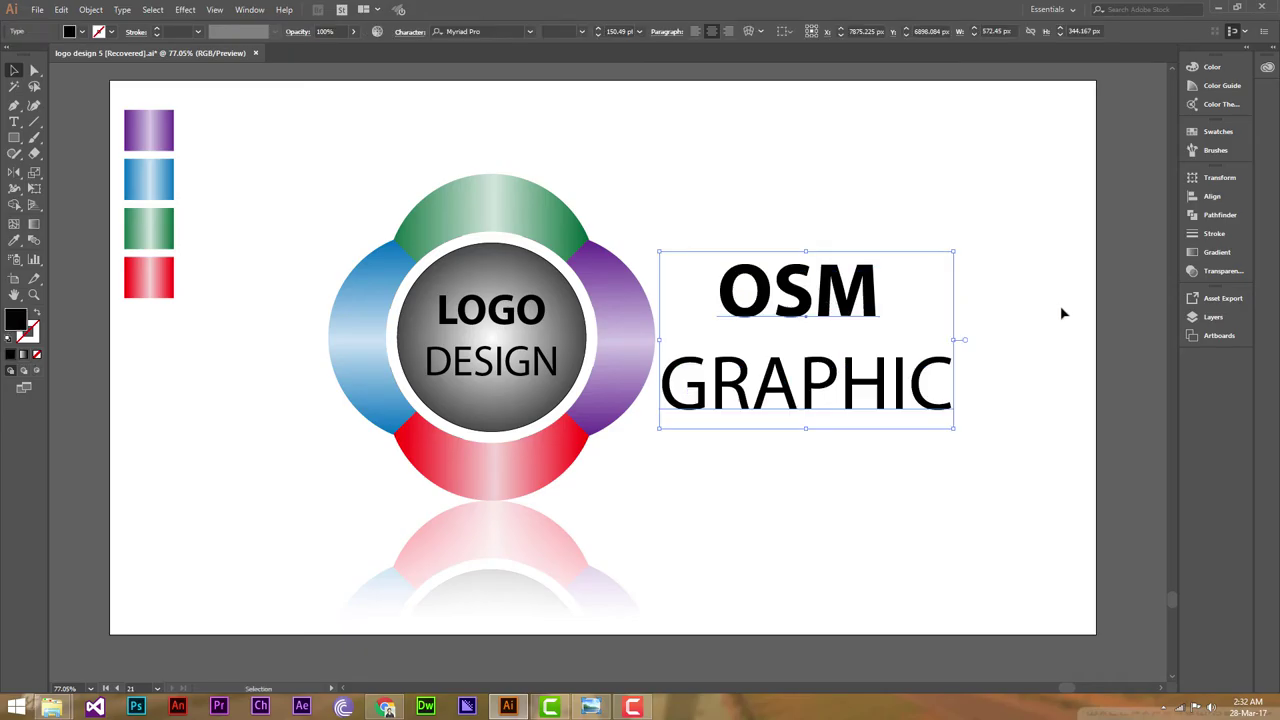
click(1060, 305)
mouse_move(336, 194)
mouse_down()
mouse_move(653, 260)
mouse_move(671, 166)
mouse_up()
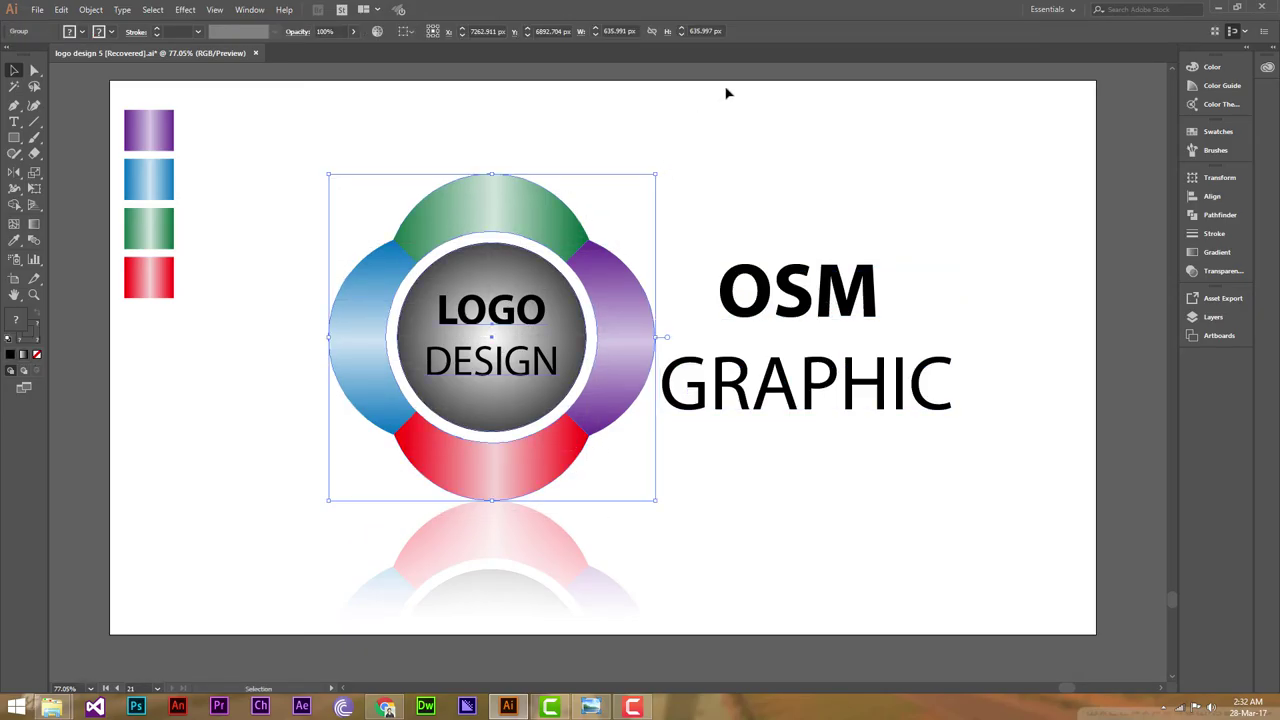
click(728, 80)
scroll(700, 101, up, 1)
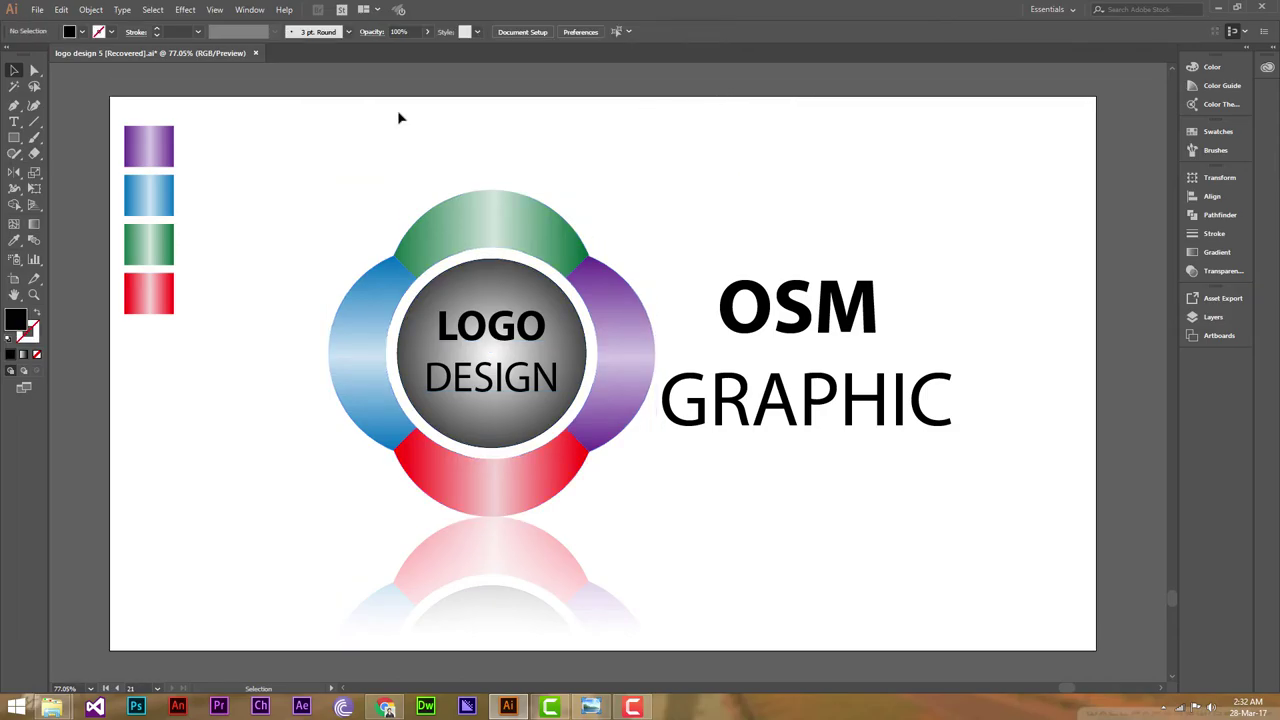
click(14, 137)
Draw an artboard-sized rectangle and give it a radial black-to-grey gradient.
mouse_move(117, 103)
mouse_down()
mouse_move(1091, 608)
mouse_move(1096, 650)
mouse_up()
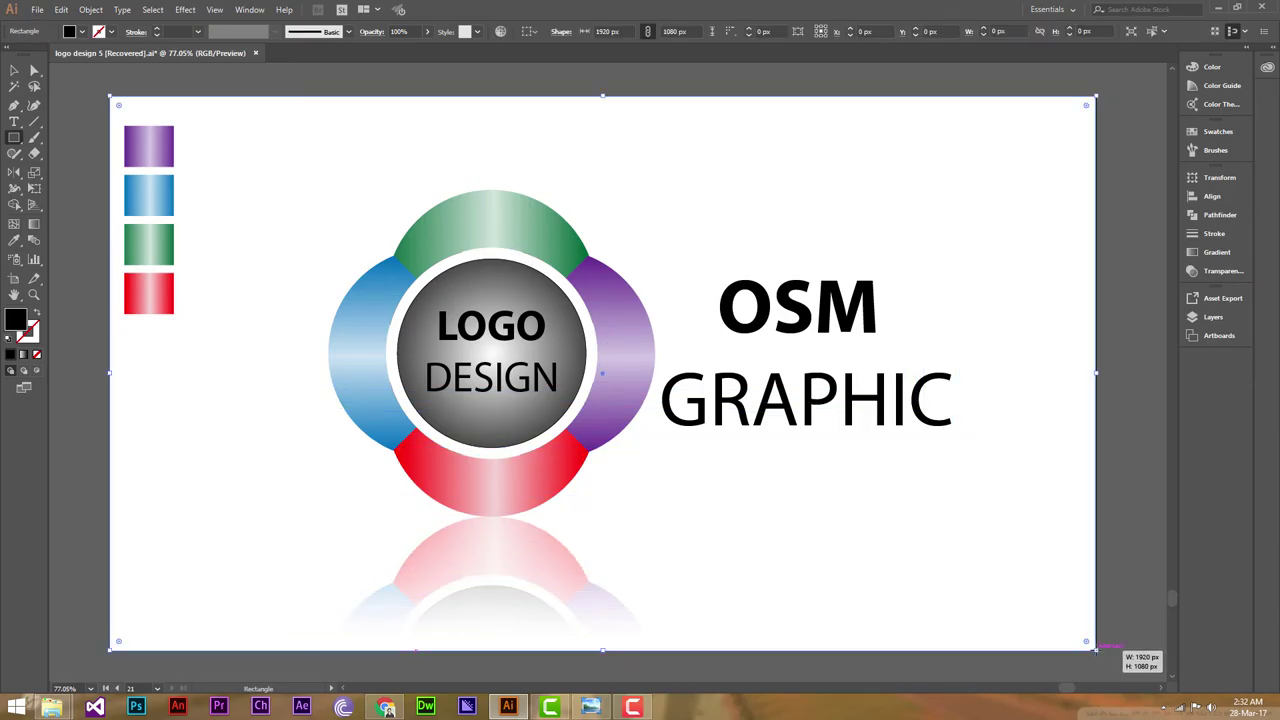
click(1216, 253)
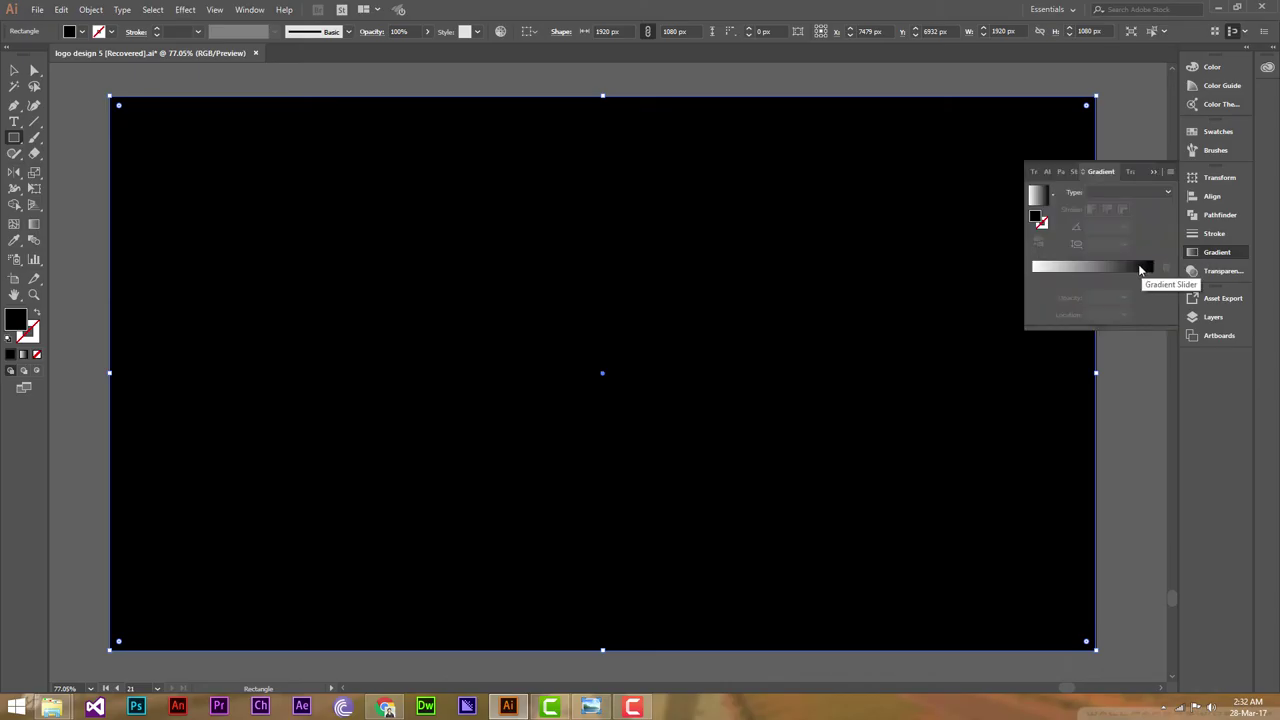
click(1138, 268)
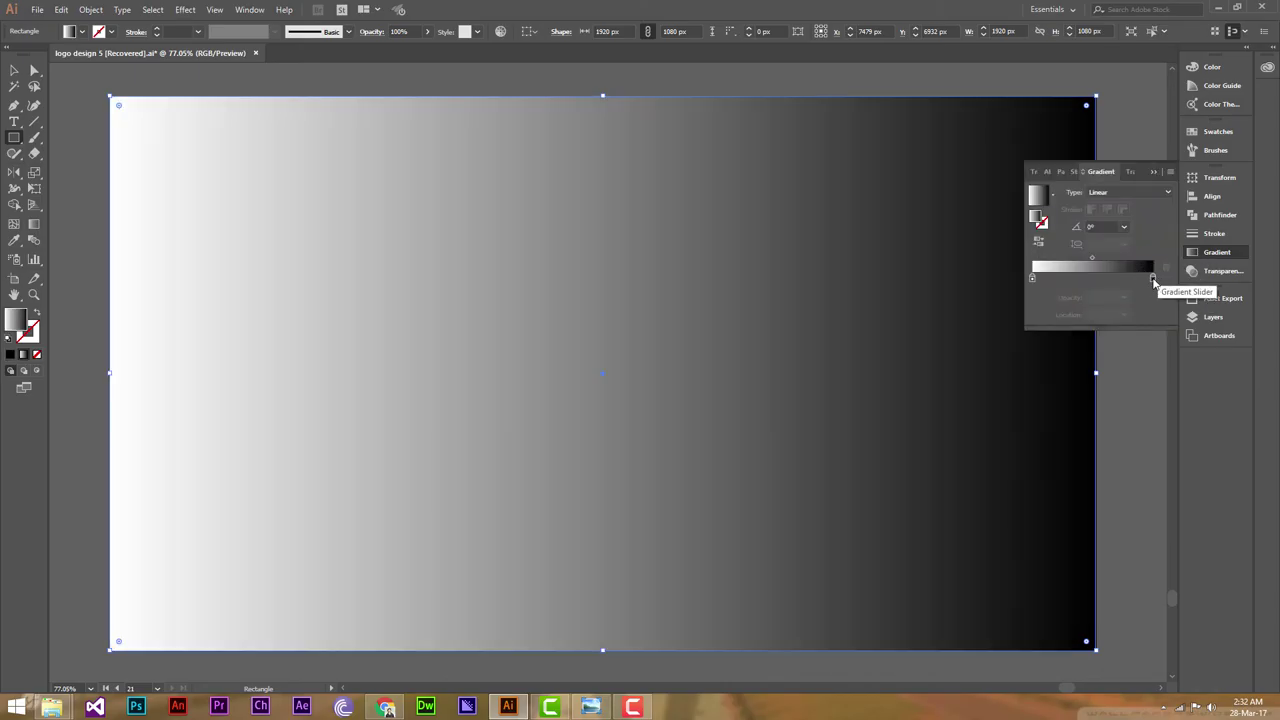
double_click(1152, 278)
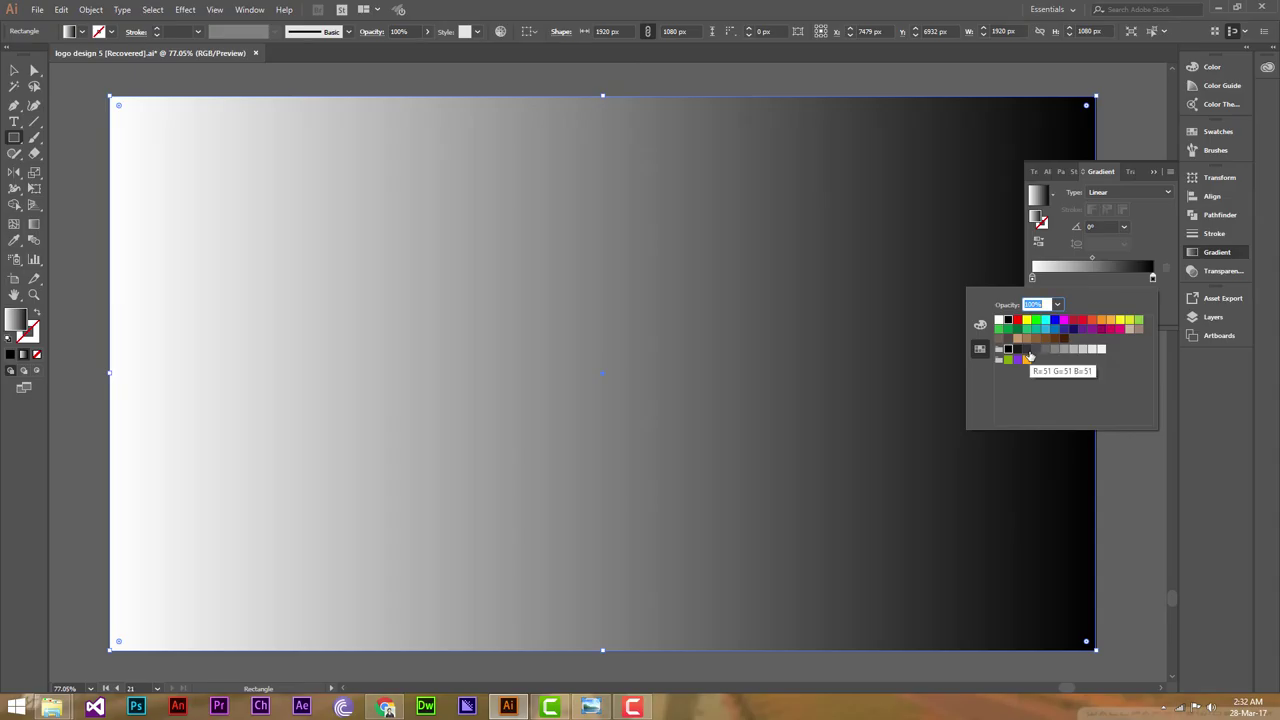
click(1036, 349)
click(1033, 276)
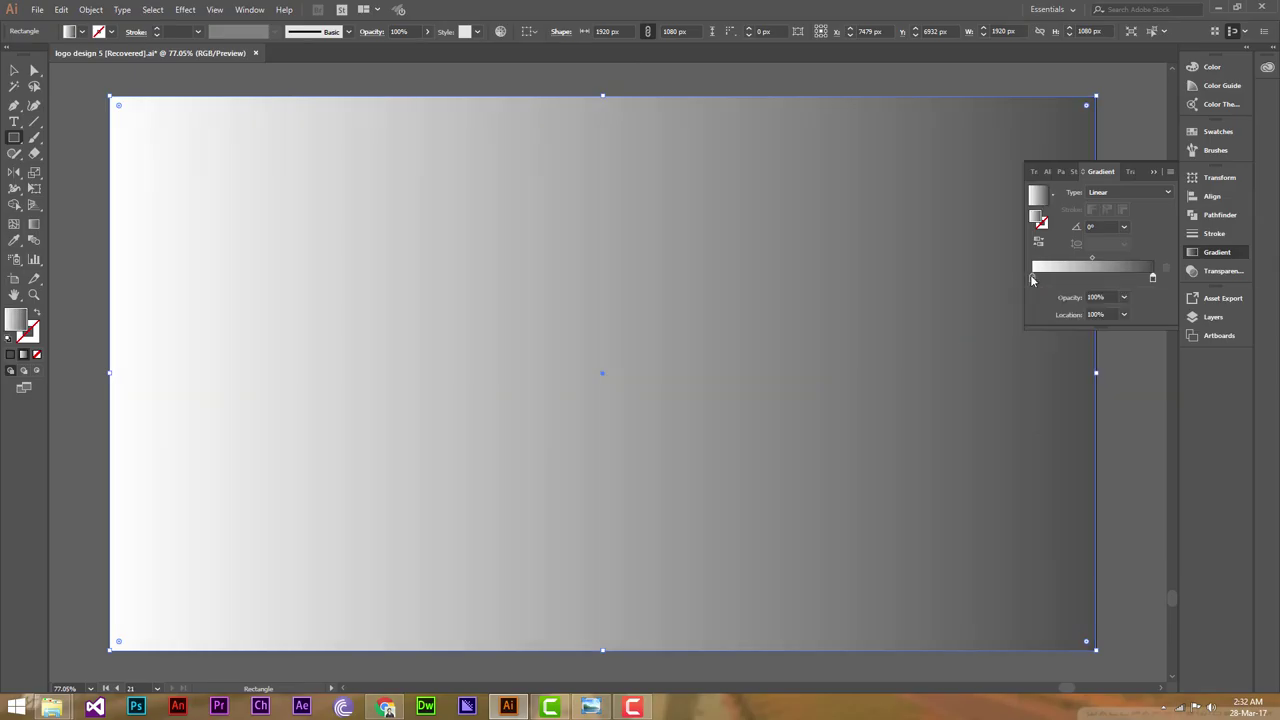
double_click(1033, 276)
click(1006, 350)
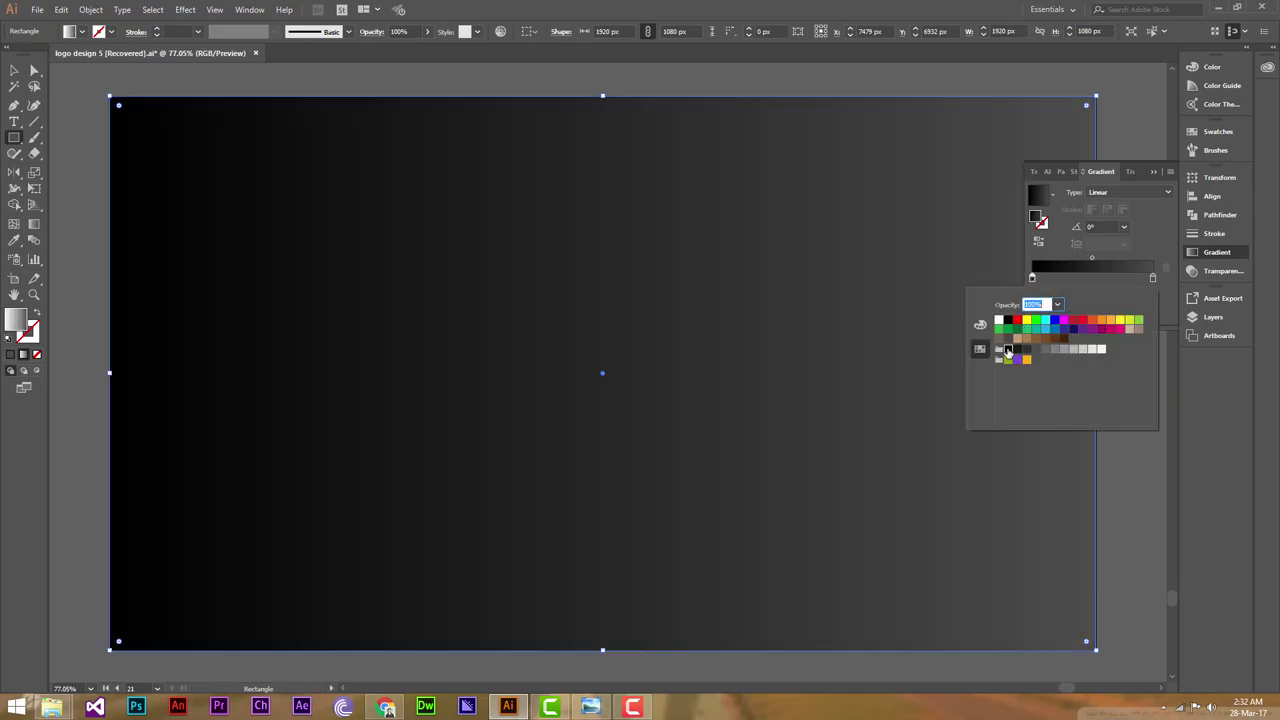
click(1157, 191)
click(1112, 221)
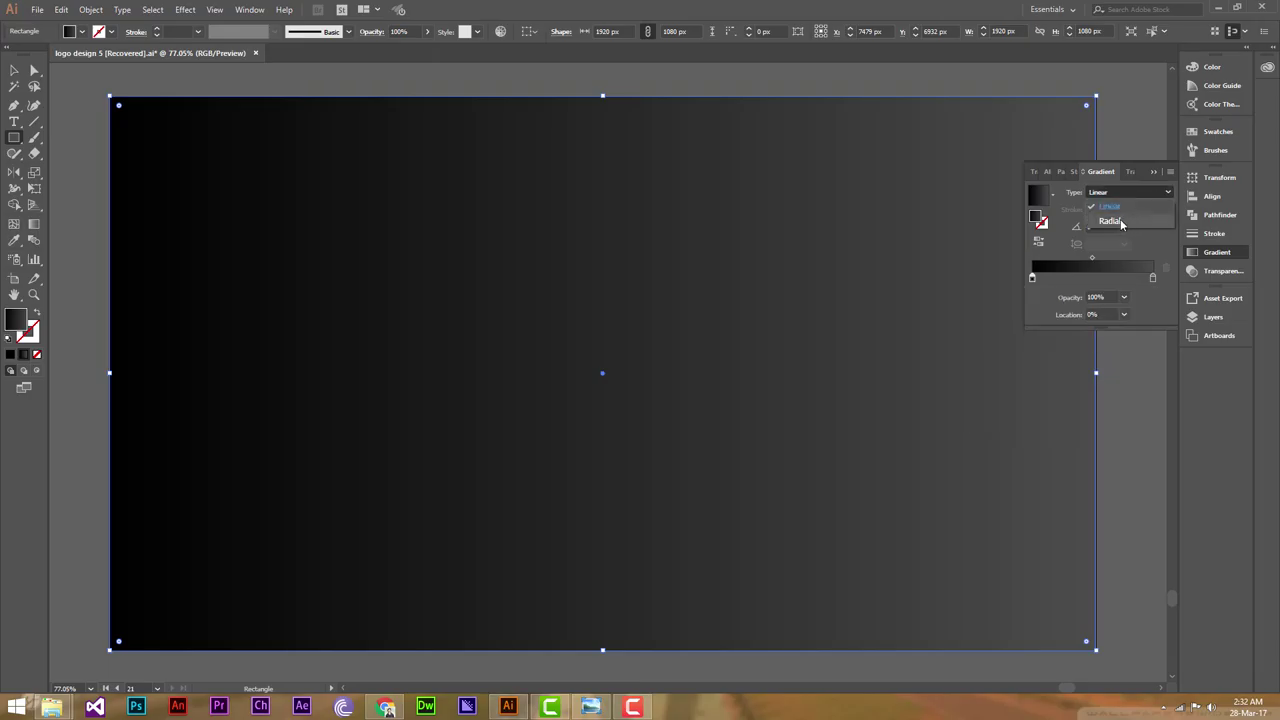
click(1155, 172)
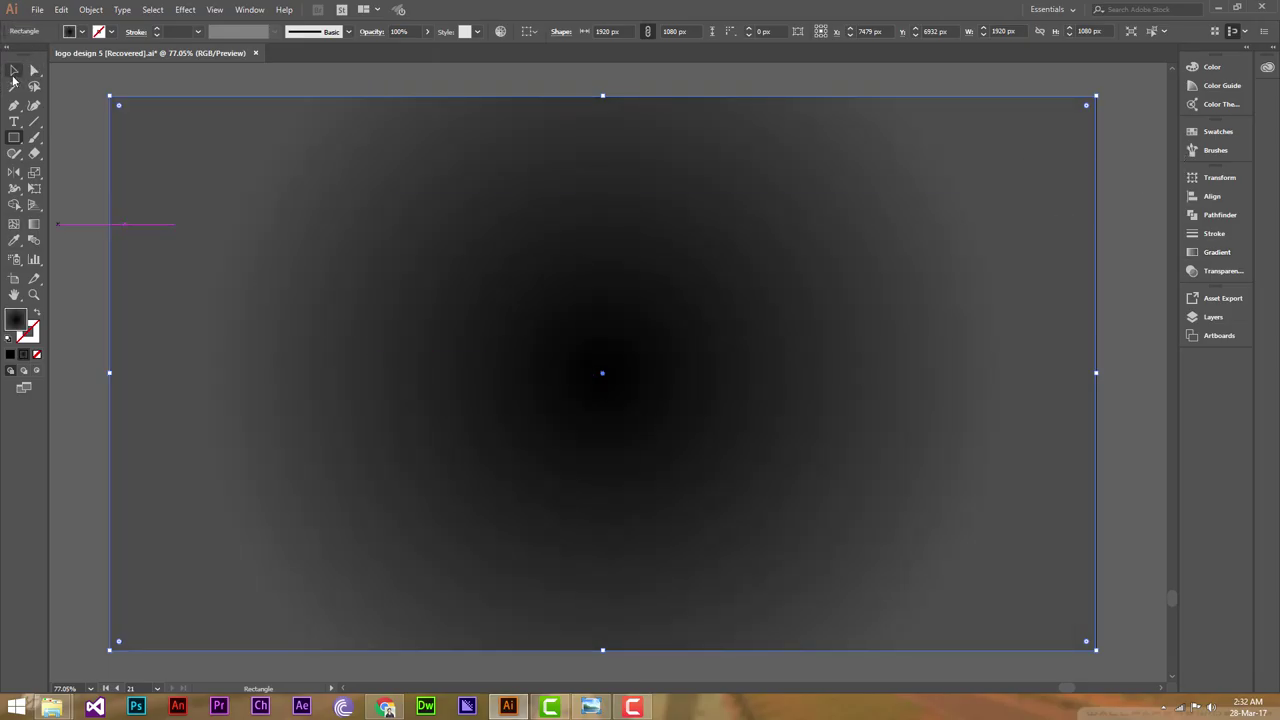
Stretch the radial gradient past the artboard edges, then fit the artboard in the window.
click(34, 224)
mouse_move(1002, 373)
drag(1003, 375, 1165, 376)
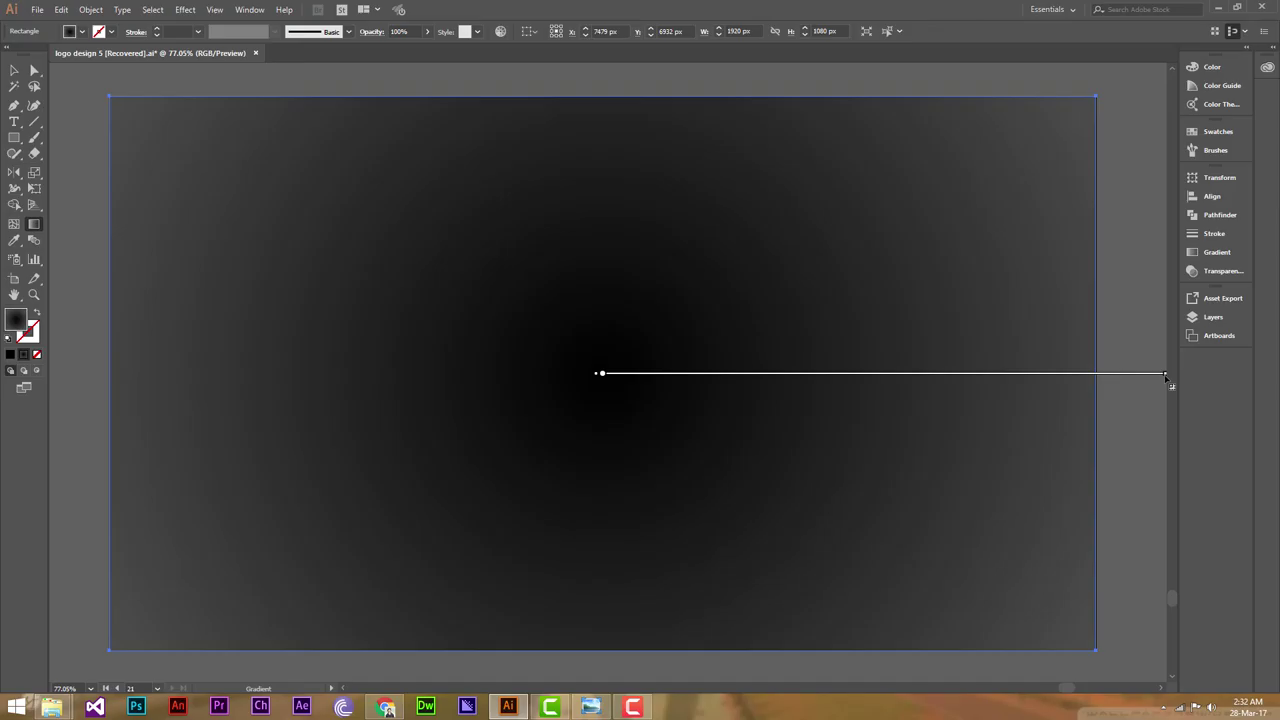
drag(1165, 376, 1045, 377)
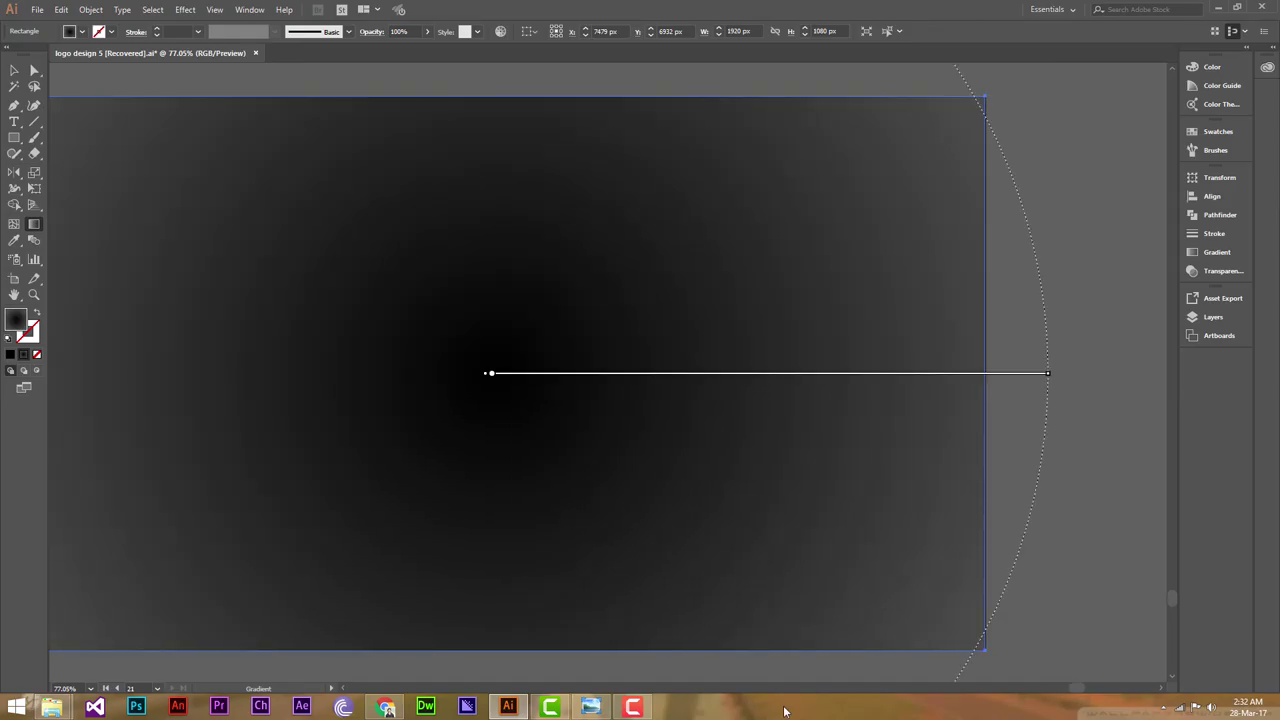
drag(1074, 689, 1060, 690)
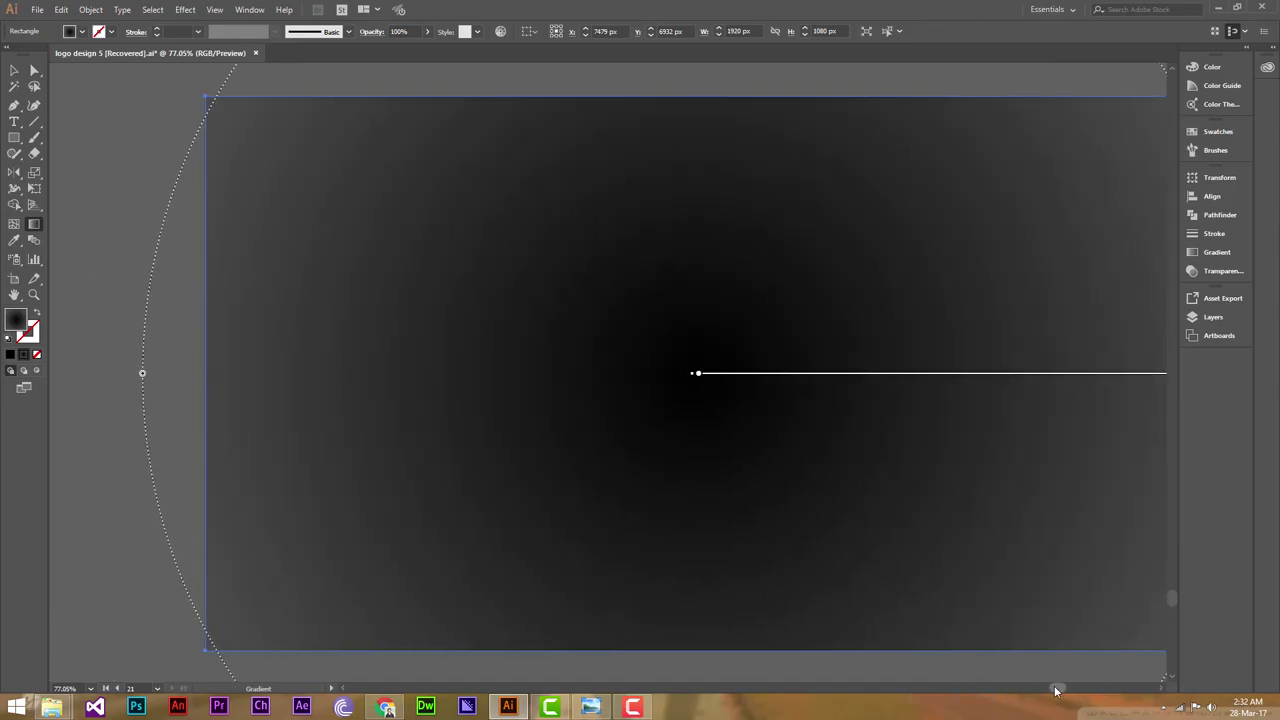
scroll(1060, 690, right, 3)
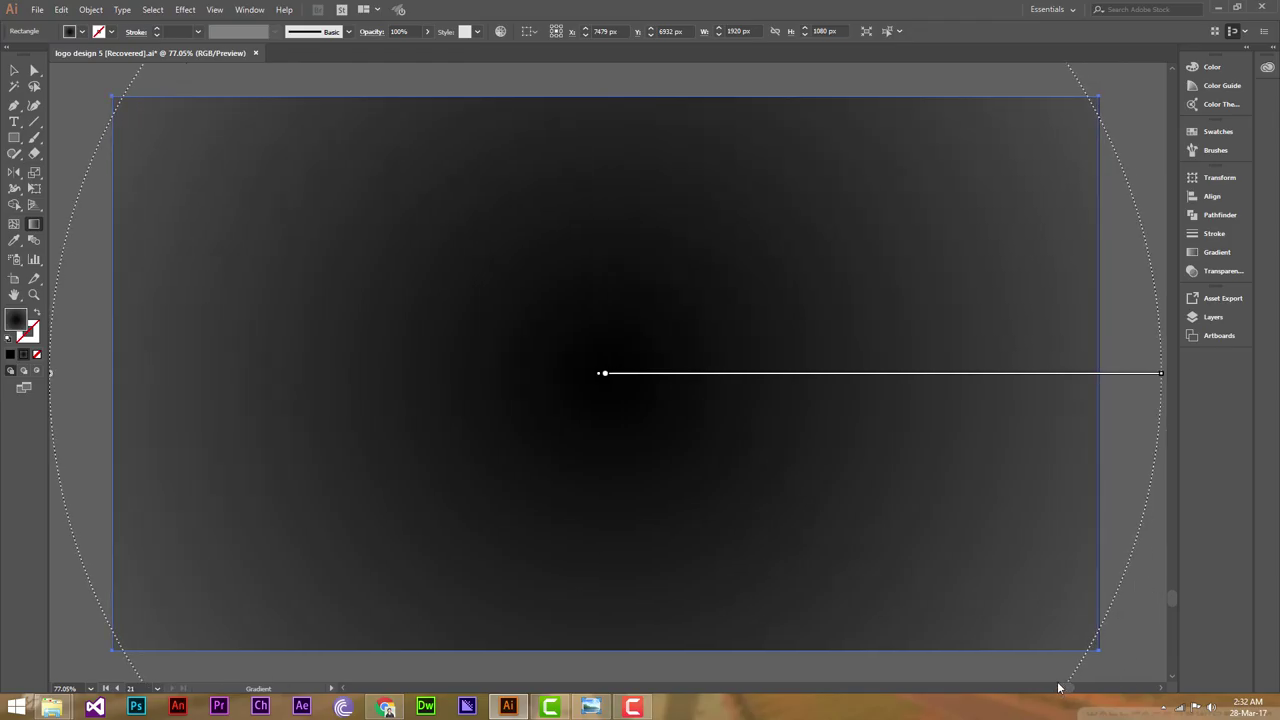
key(v)
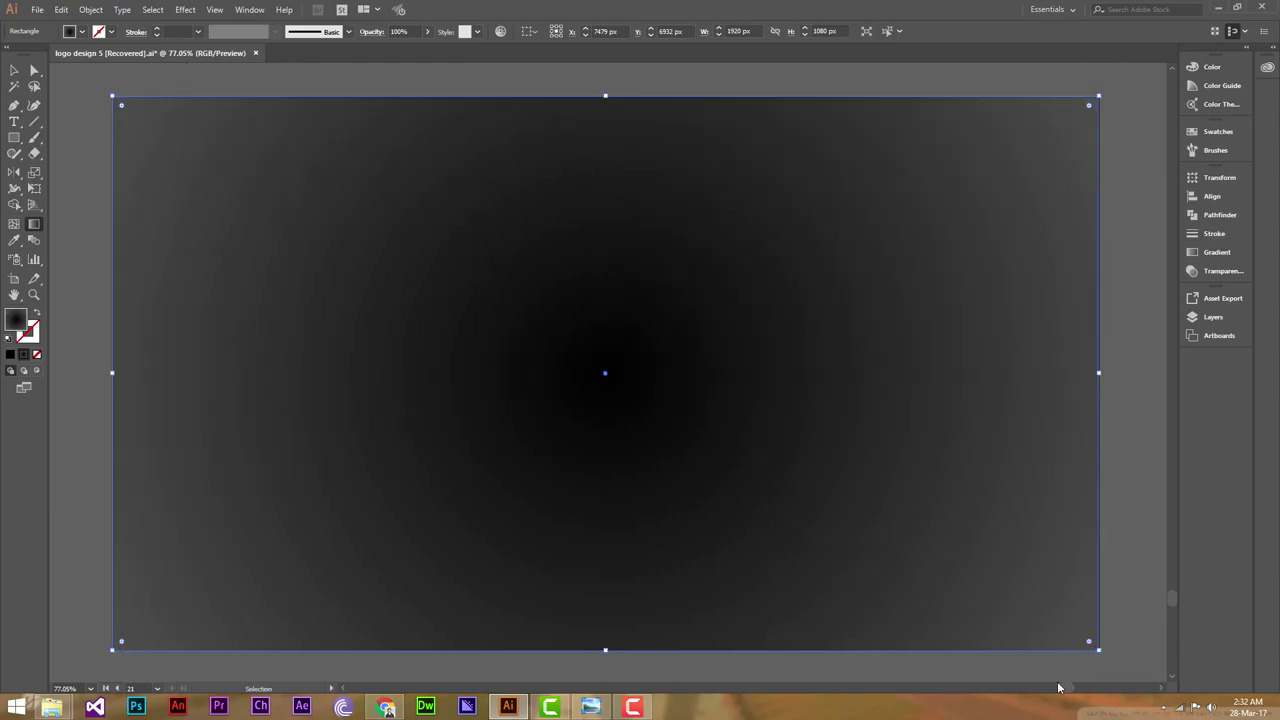
key(ctrl+0)
right_click(301, 245)
mouse_move(339, 451)
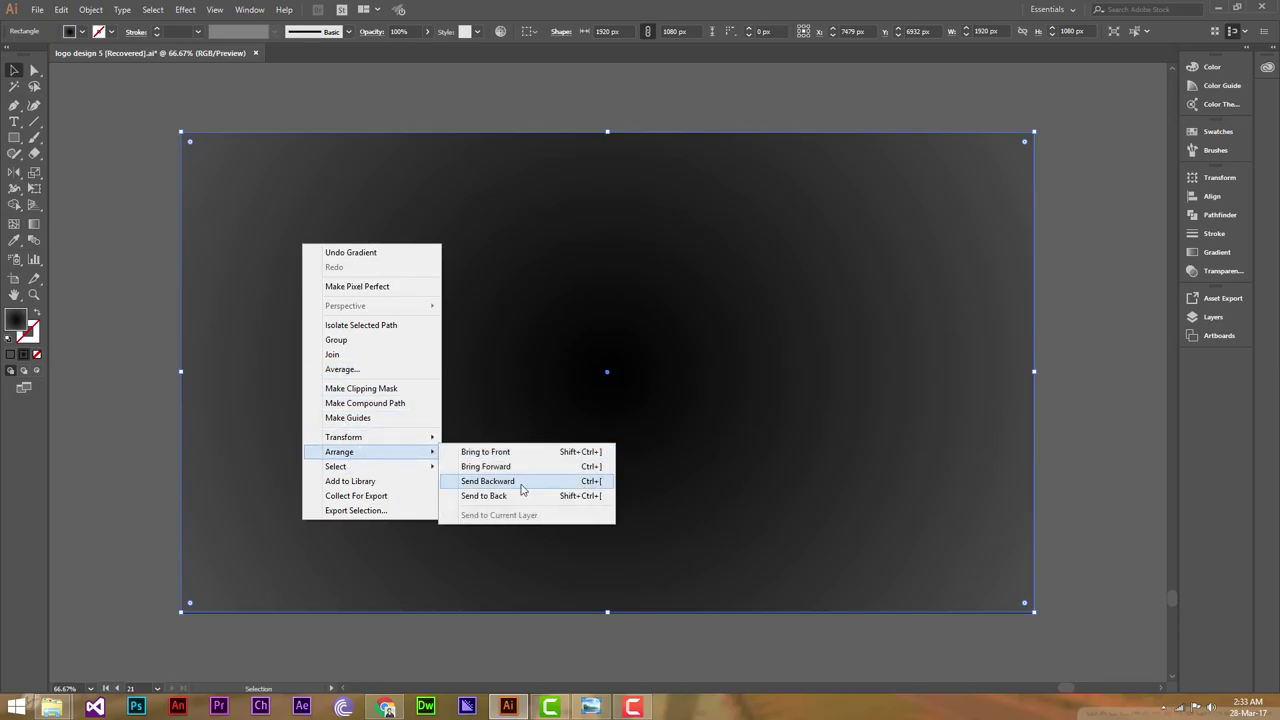
Send the gradient background behind the logo, reflection and OSM GRAPHIC text.
click(505, 496)
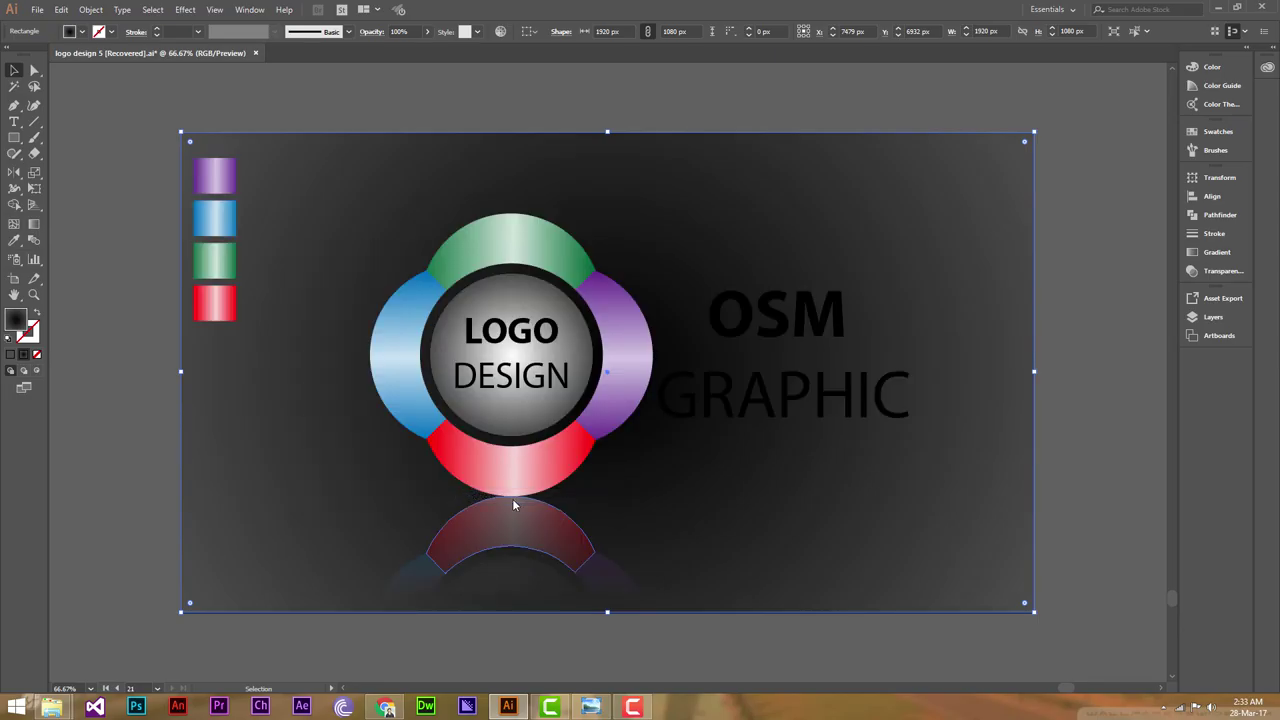
click(1110, 413)
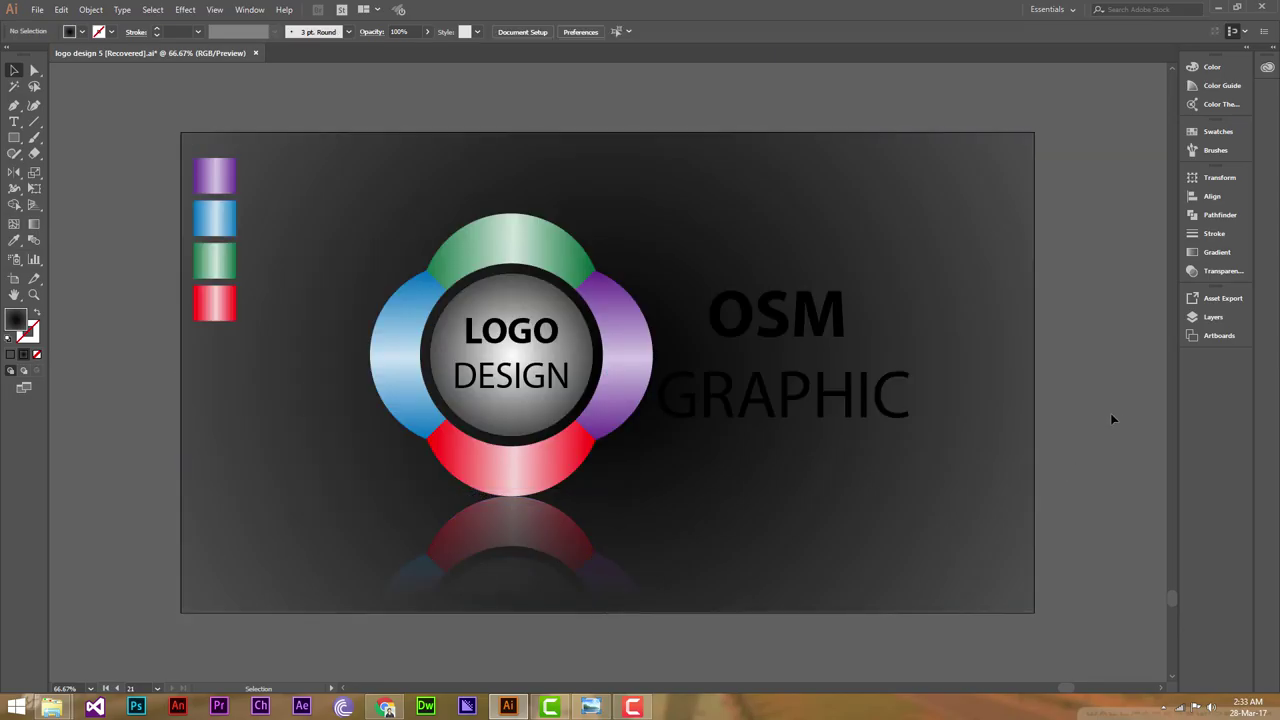
click(780, 335)
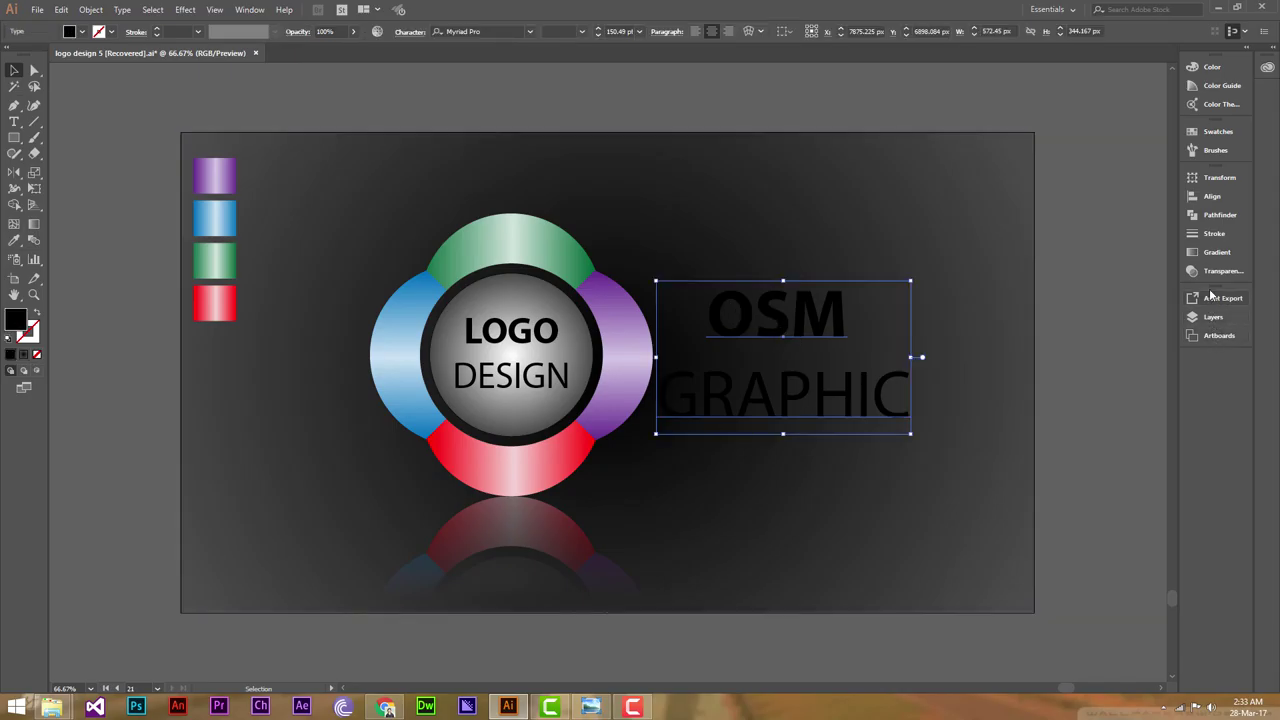
click(1209, 256)
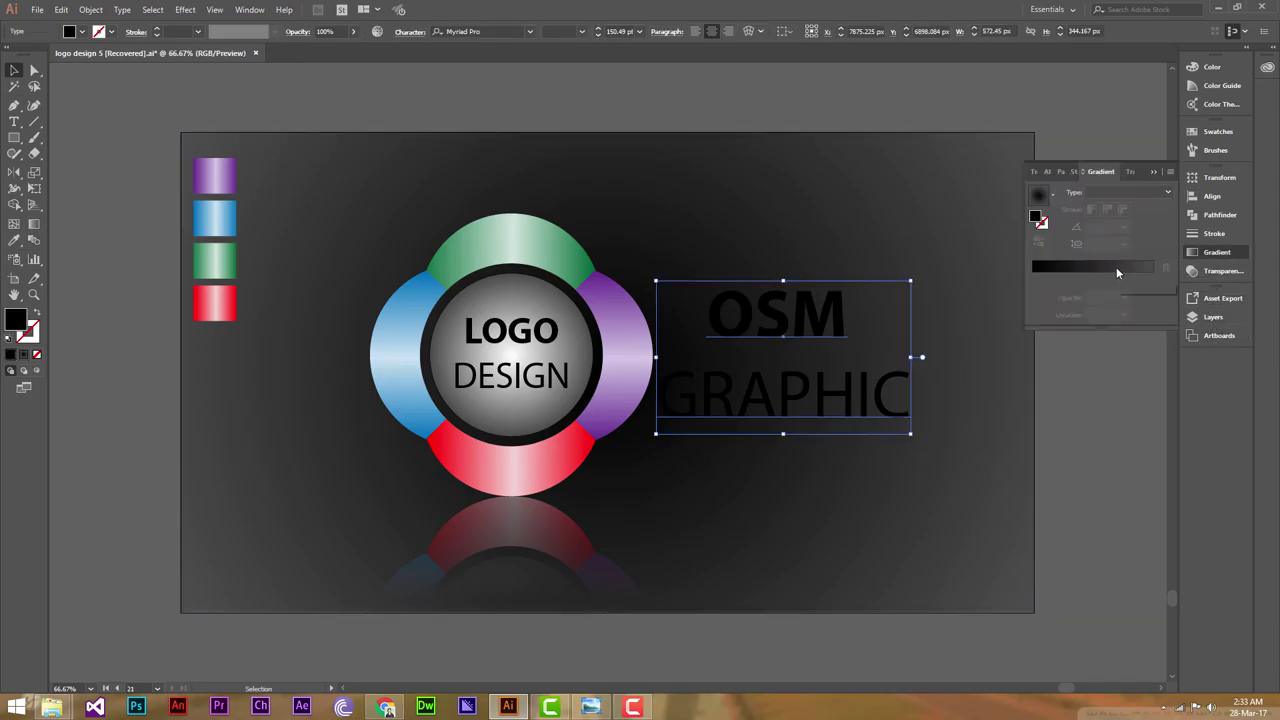
Darken the background by moving the gradient midpoint to 62.43% and widening the radial ring.
click(762, 229)
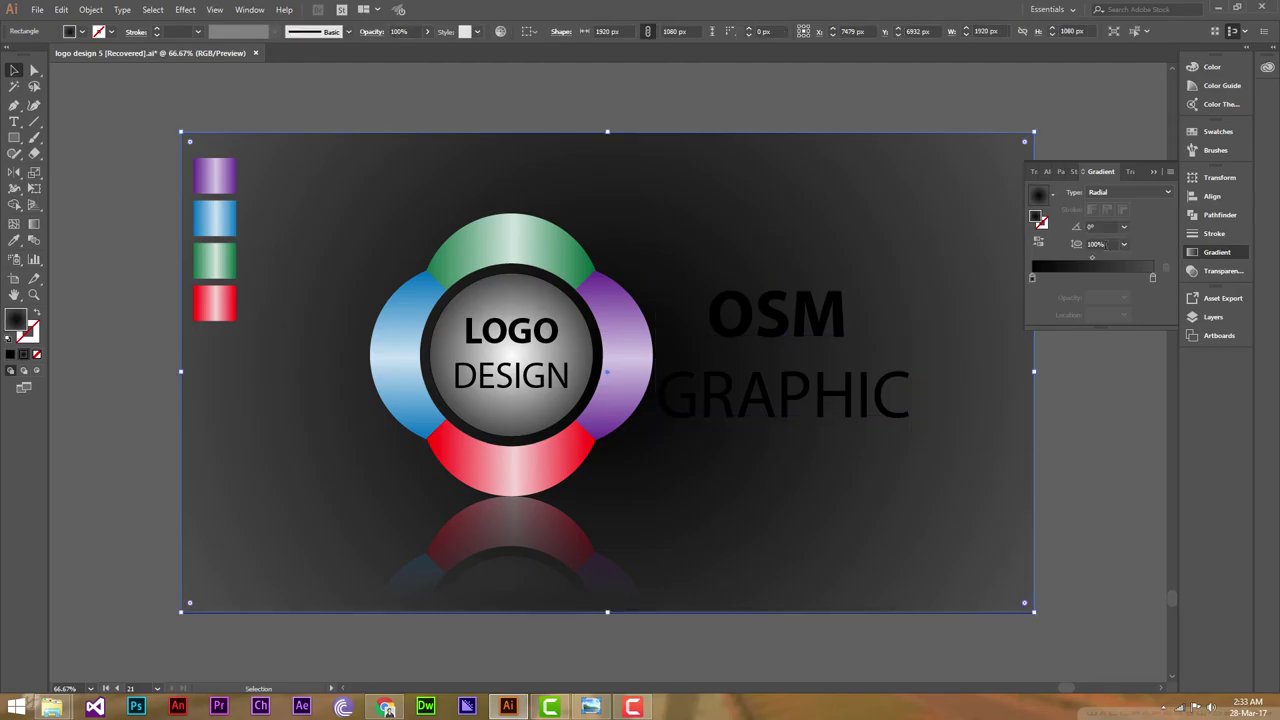
drag(1095, 262, 1109, 261)
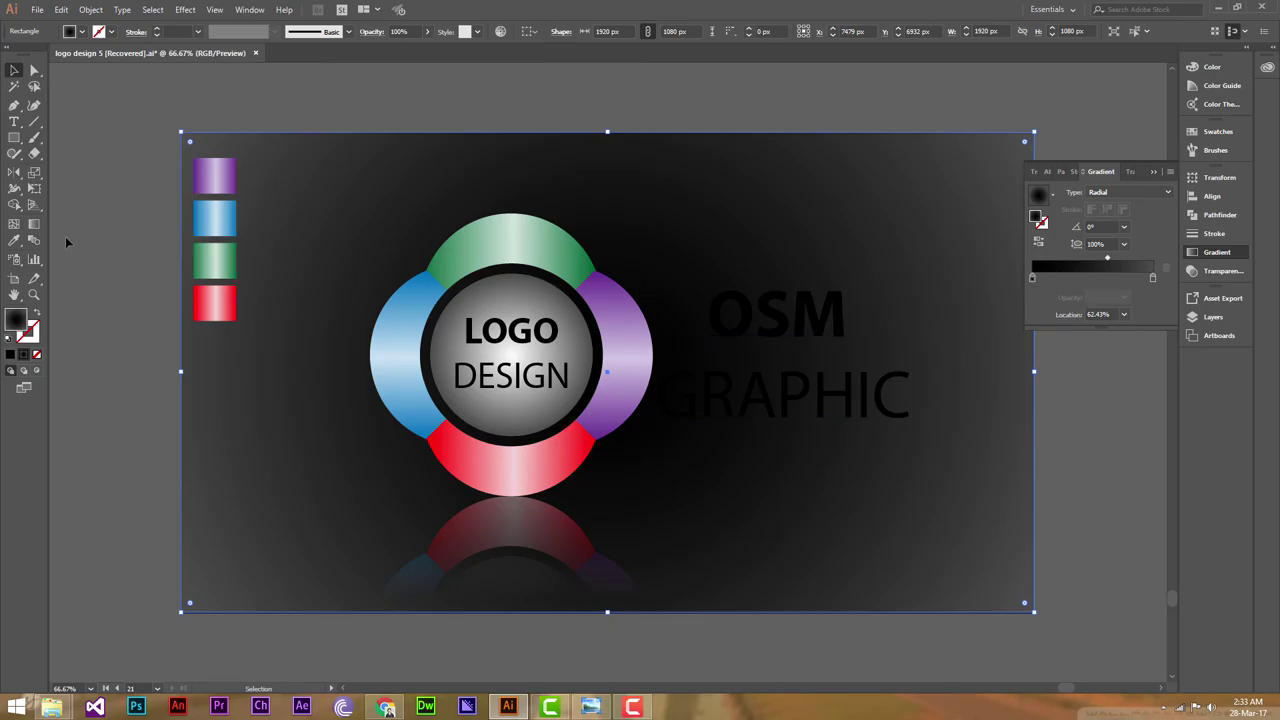
click(33, 227)
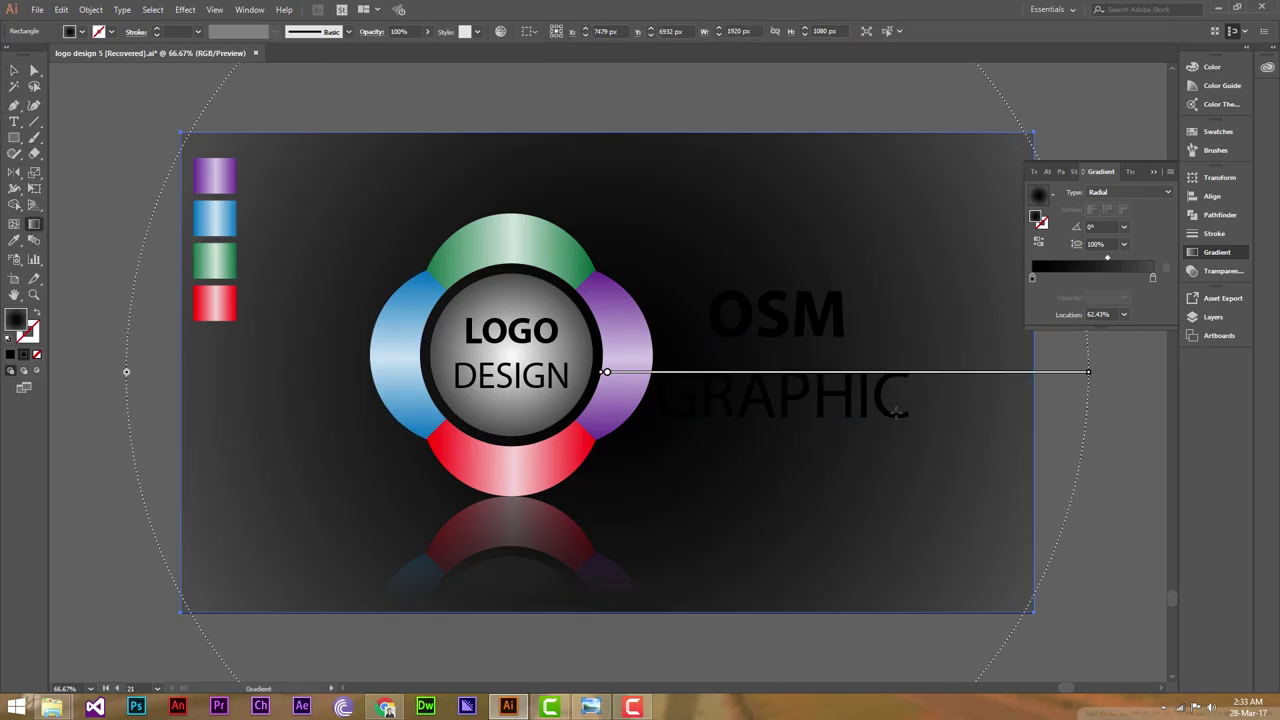
mouse_move(128, 381)
mouse_down()
mouse_move(83, 379)
mouse_move(97, 377)
mouse_up()
click(1155, 174)
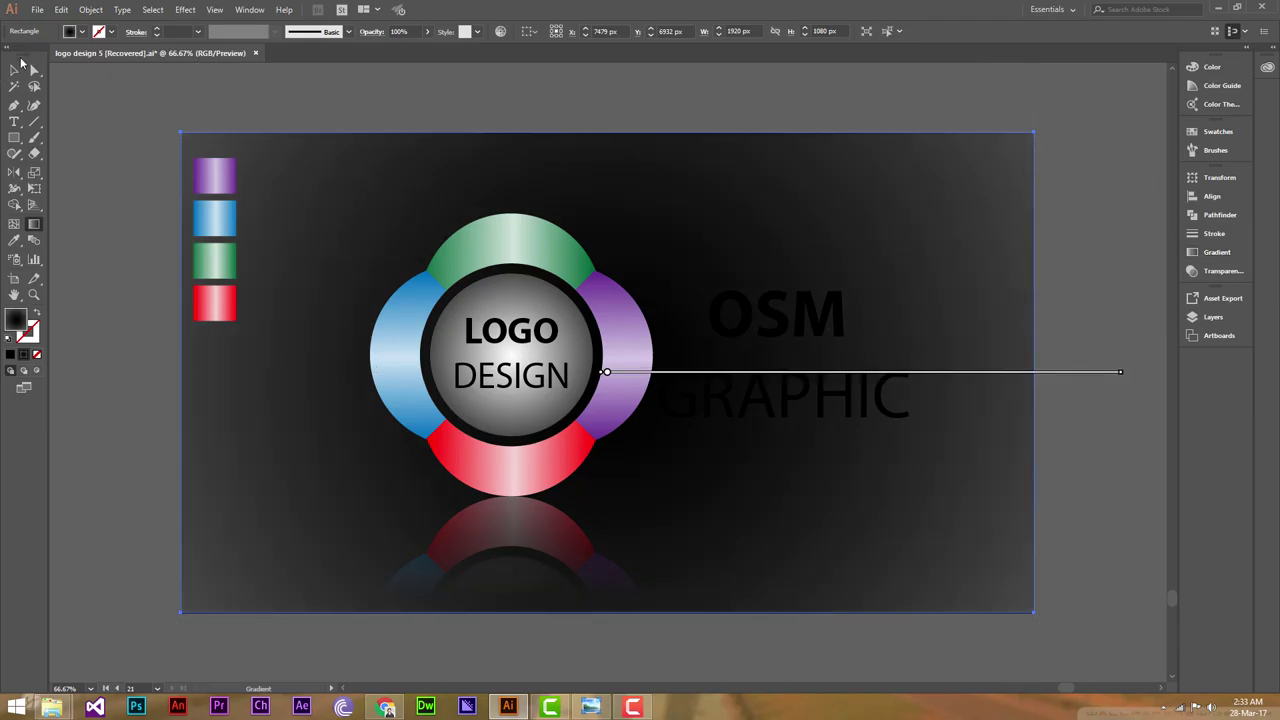
click(14, 71)
click(781, 320)
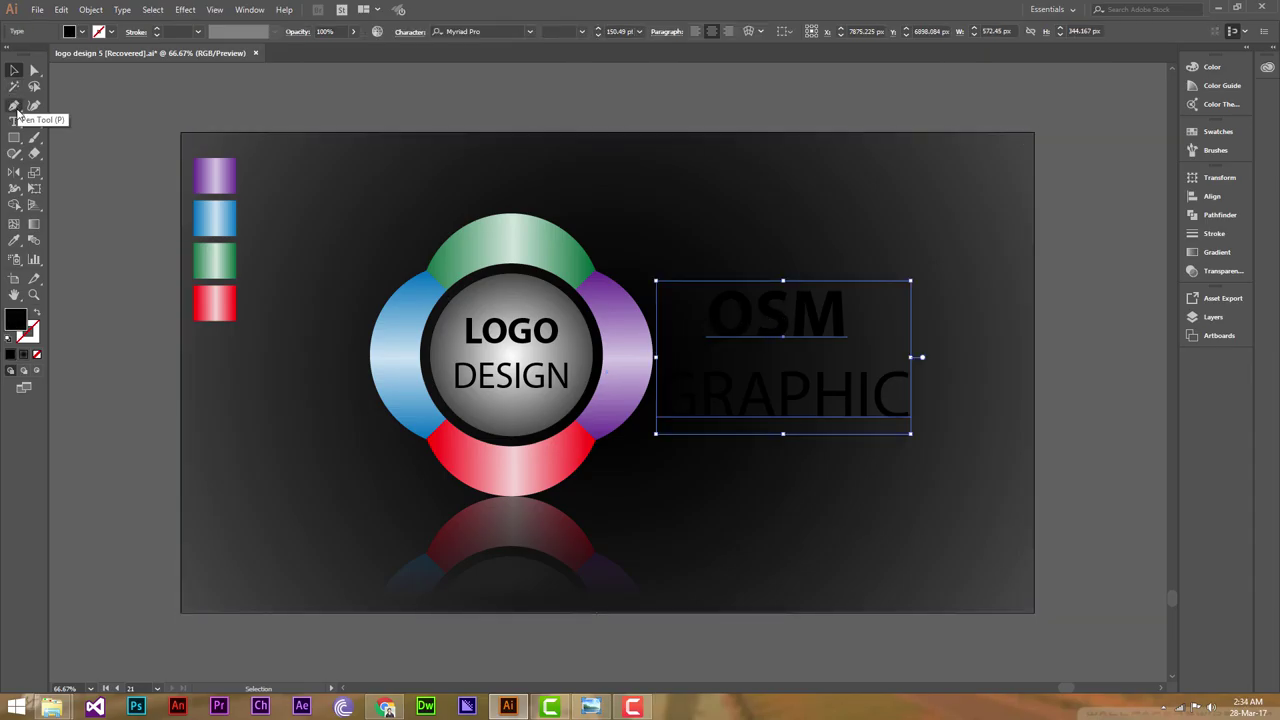
Recolour all of the OSM GRAPHIC text with the white Fill swatch.
click(14, 121)
click(842, 376)
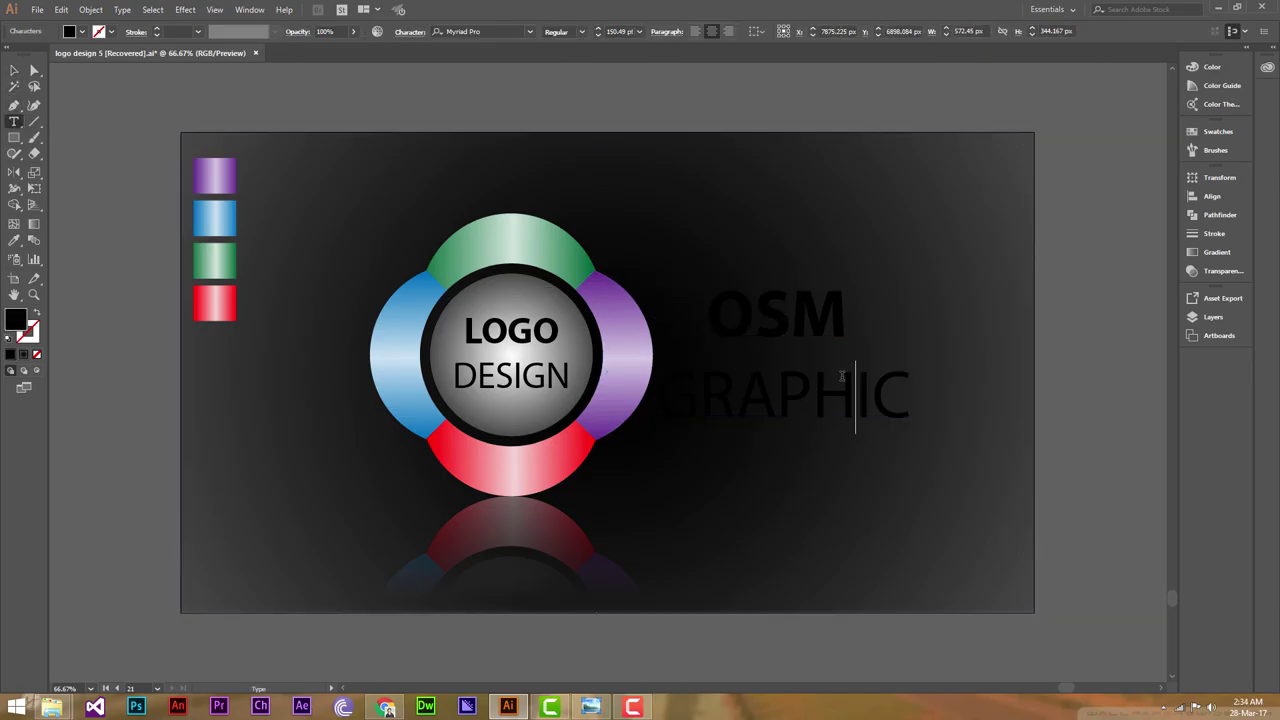
key(ctrl+a)
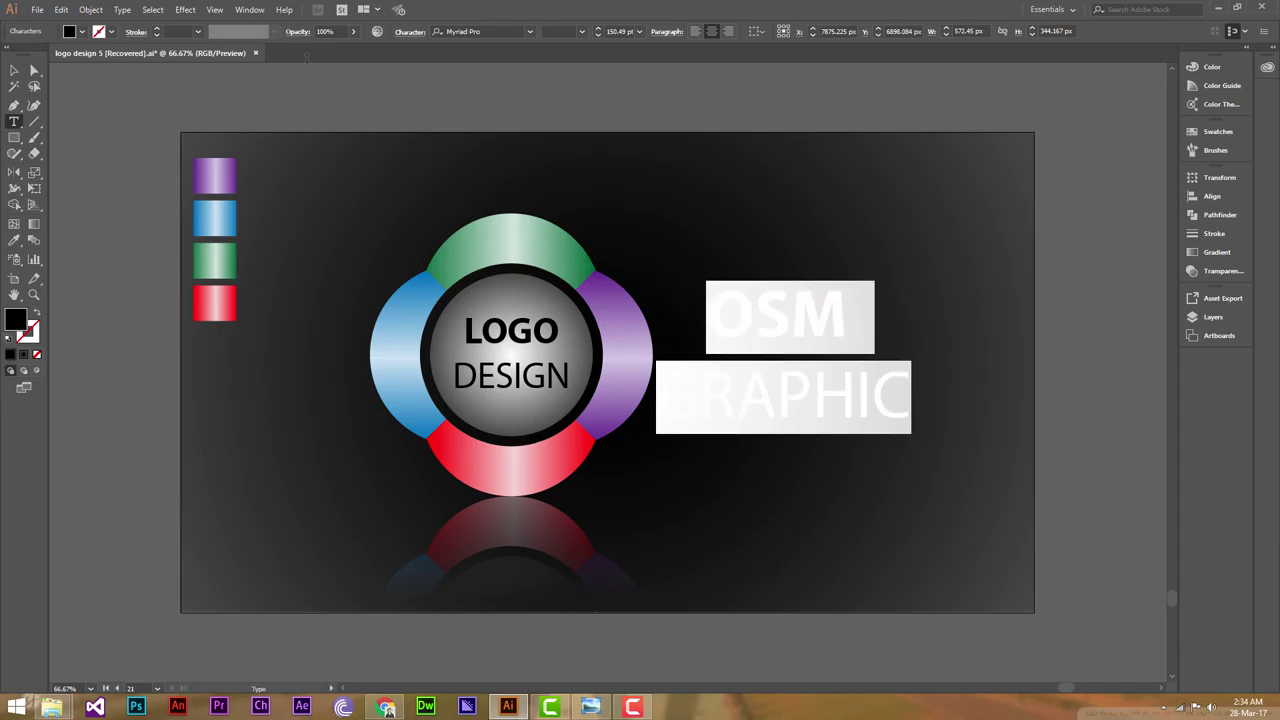
click(79, 32)
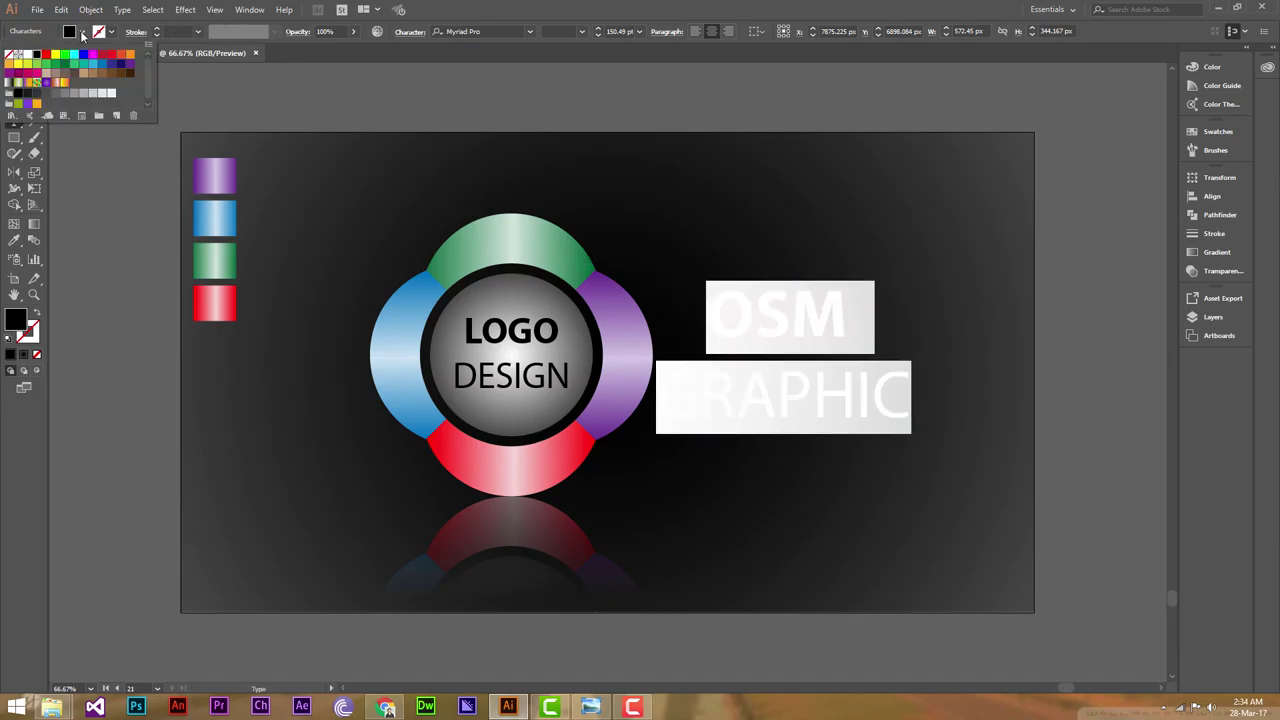
click(24, 56)
key(Escape)
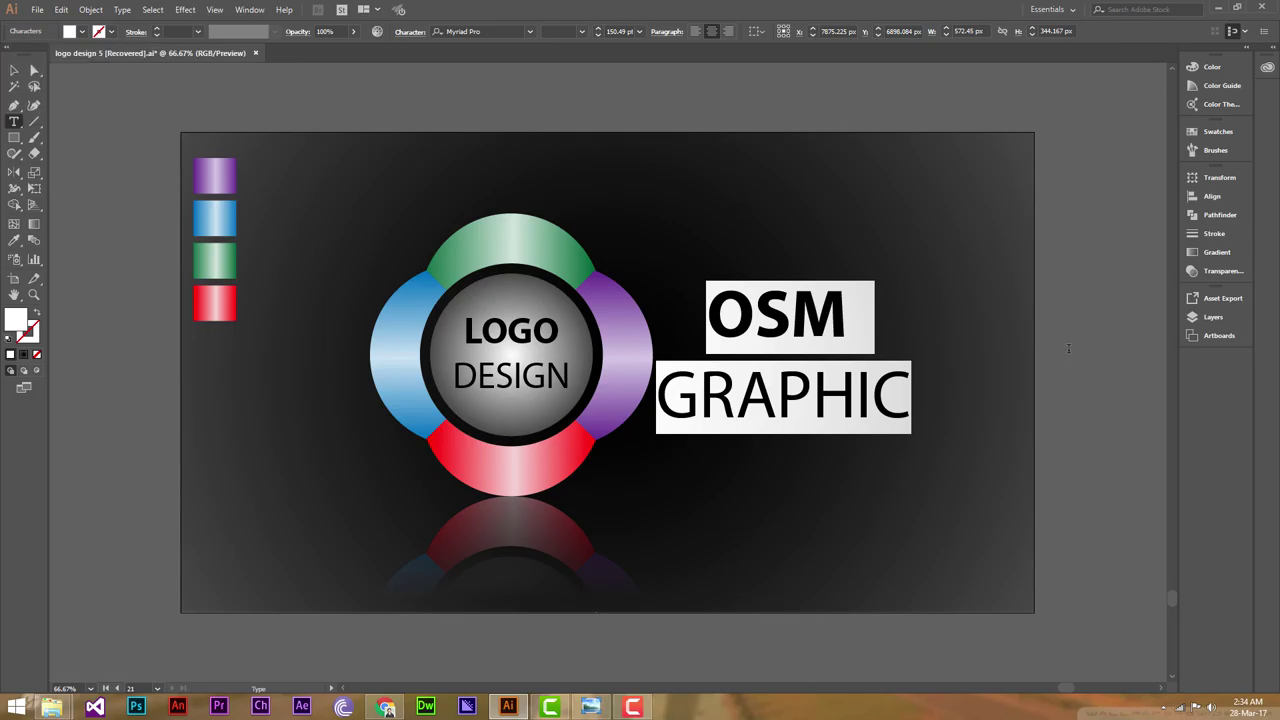
key(Escape)
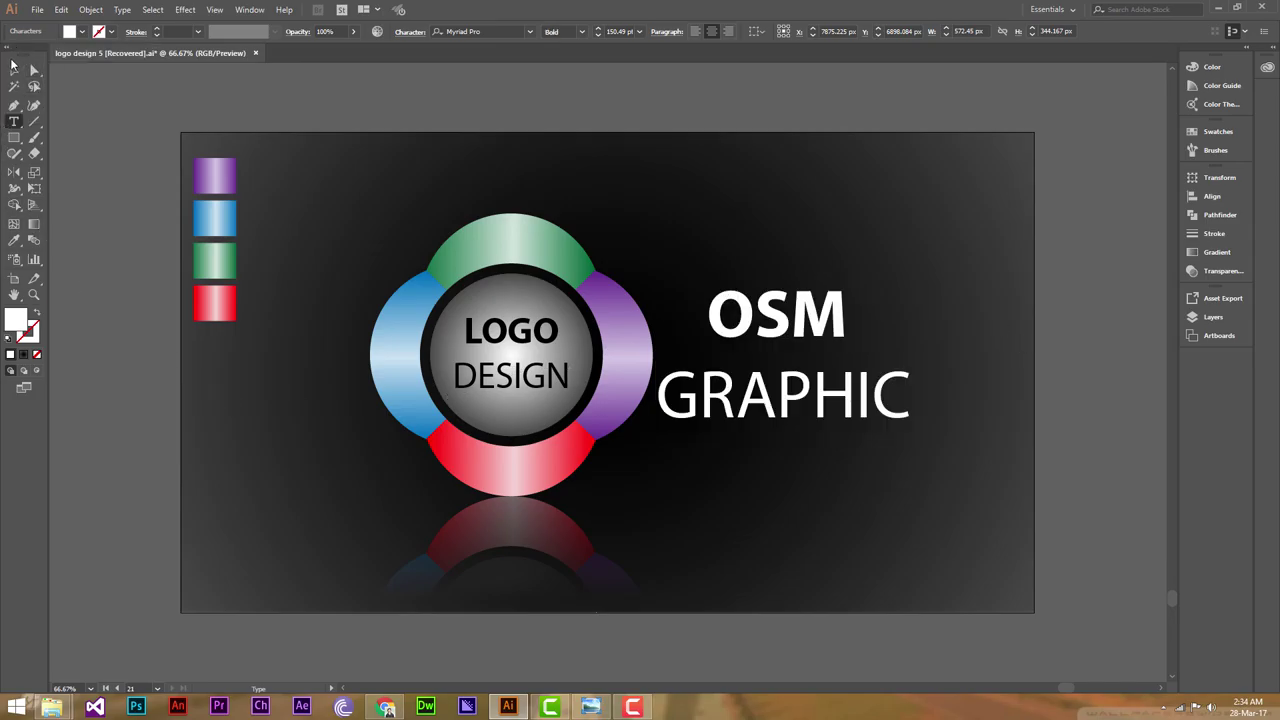
click(13, 67)
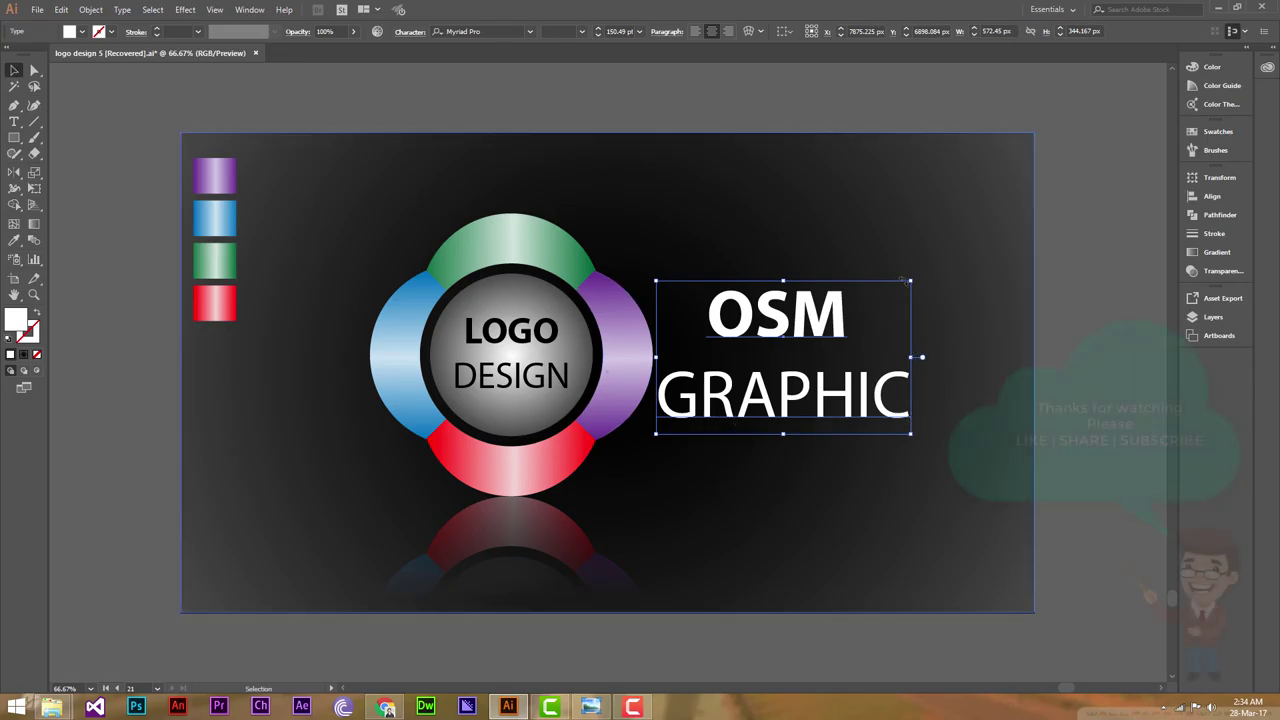
Scale the OSM GRAPHIC text up slightly and nudge it right and down.
mouse_move(909, 281)
mouse_down()
mouse_move(946, 263)
mouse_move(933, 268)
mouse_up()
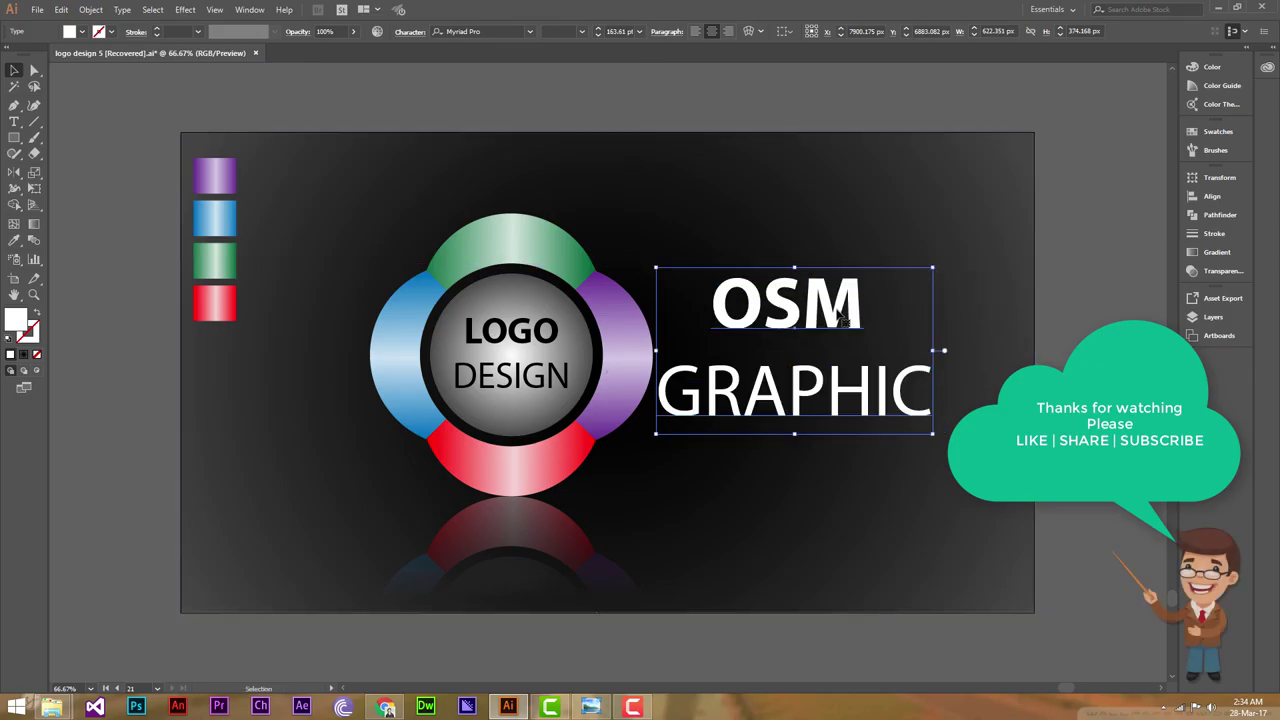
drag(843, 317, 848, 322)
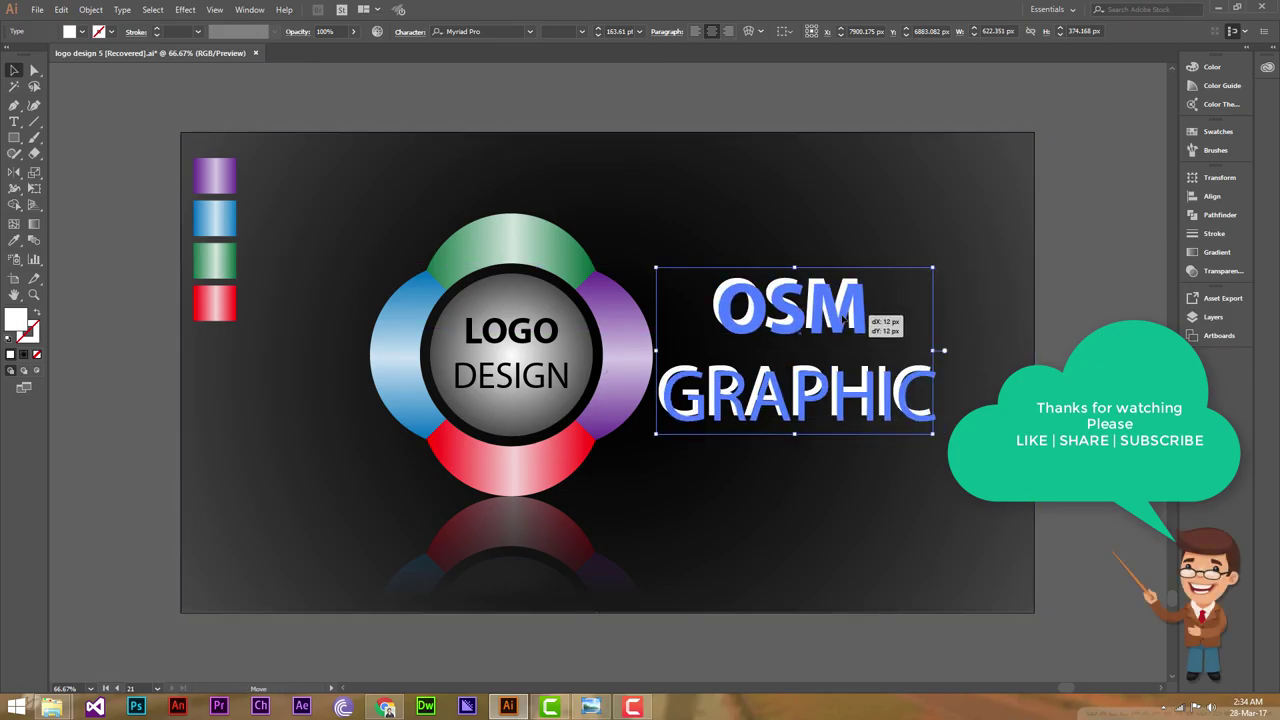
click(1127, 320)
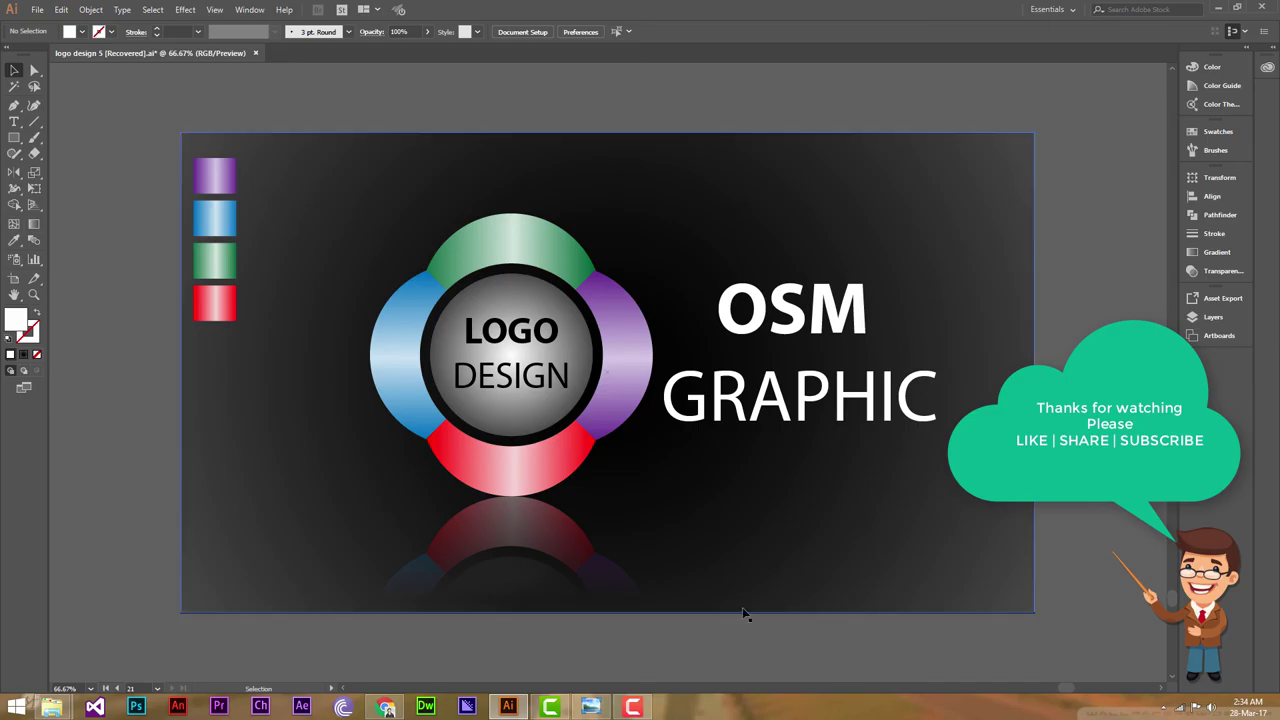
Lower the logo reflection's opacity from 44% to 32%.
click(548, 530)
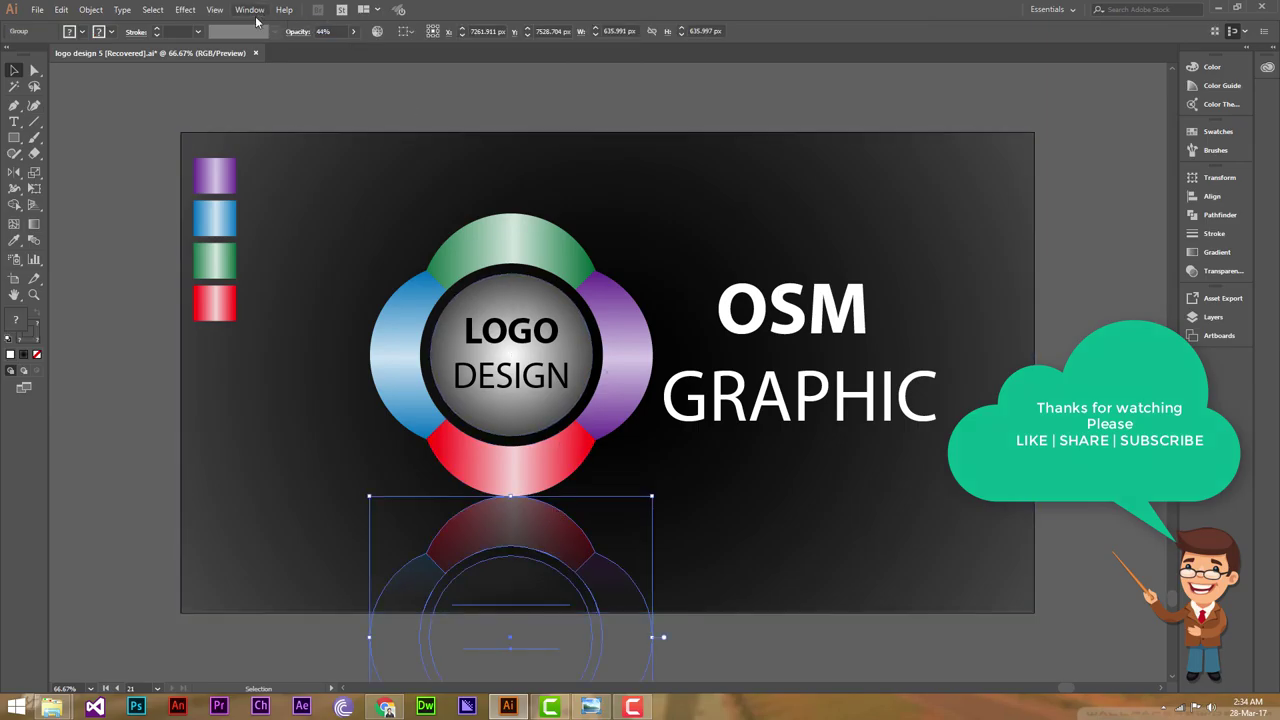
click(354, 32)
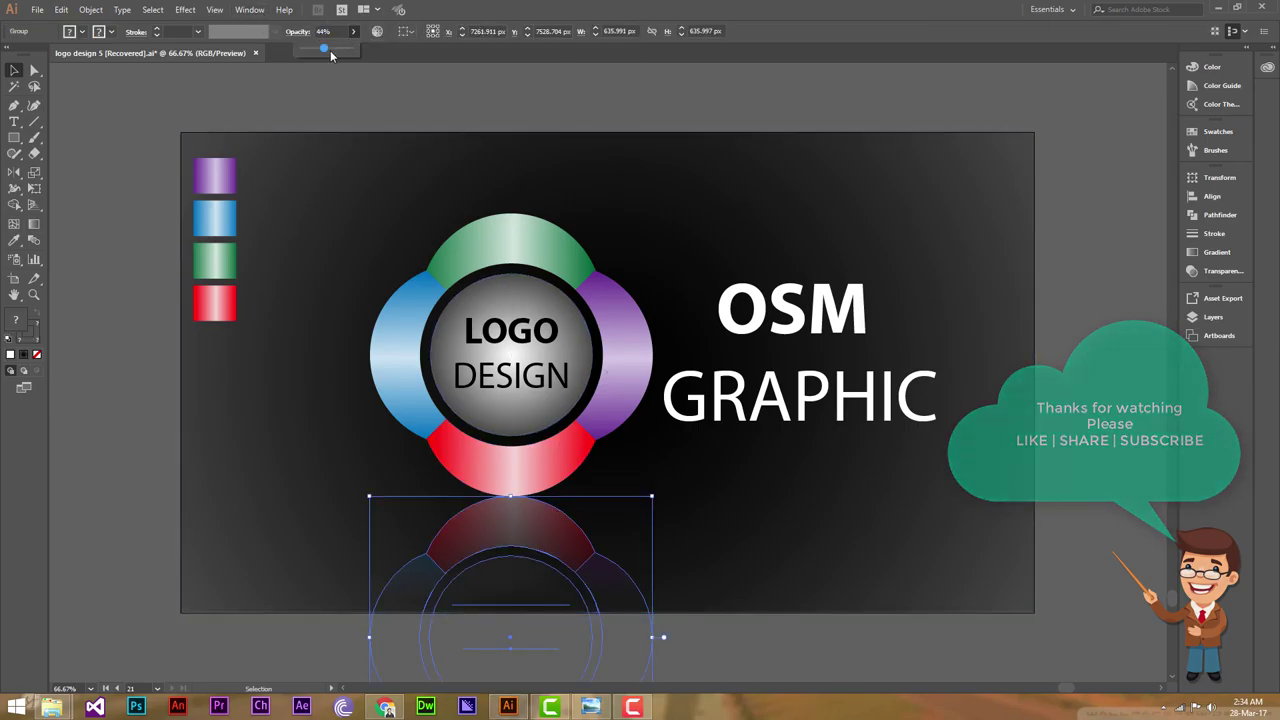
drag(324, 48, 319, 50)
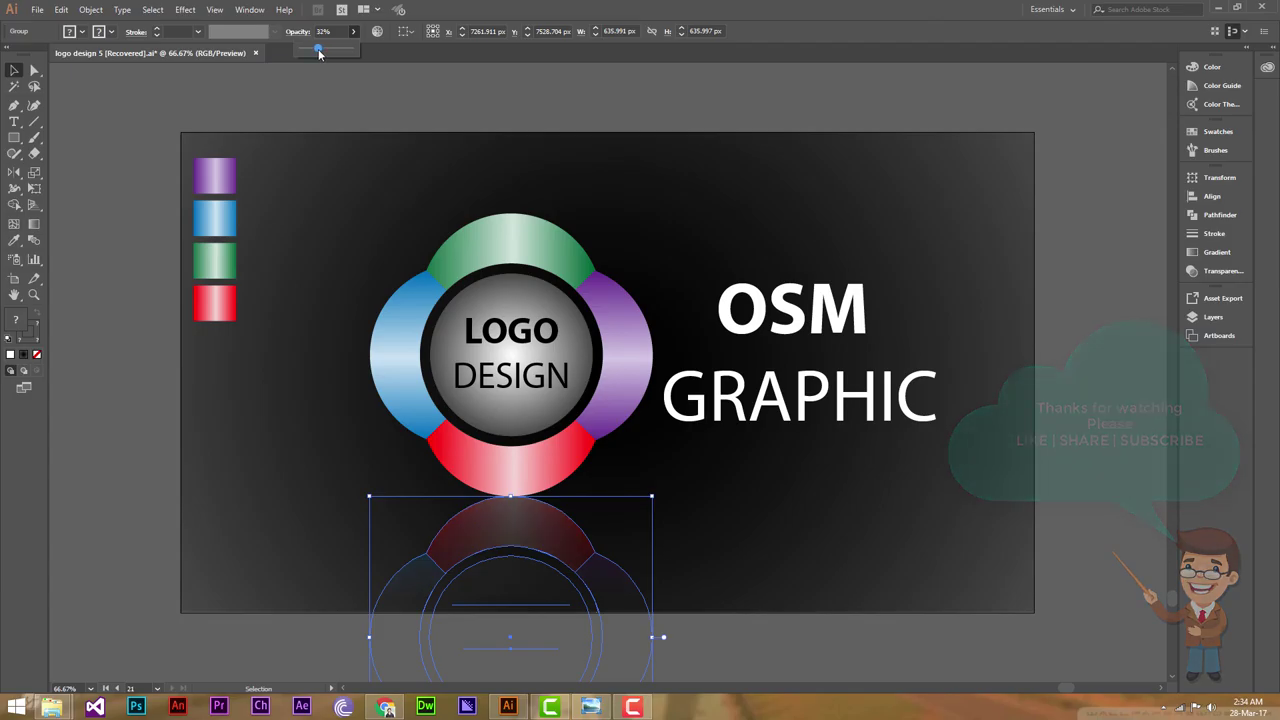
click(1132, 317)
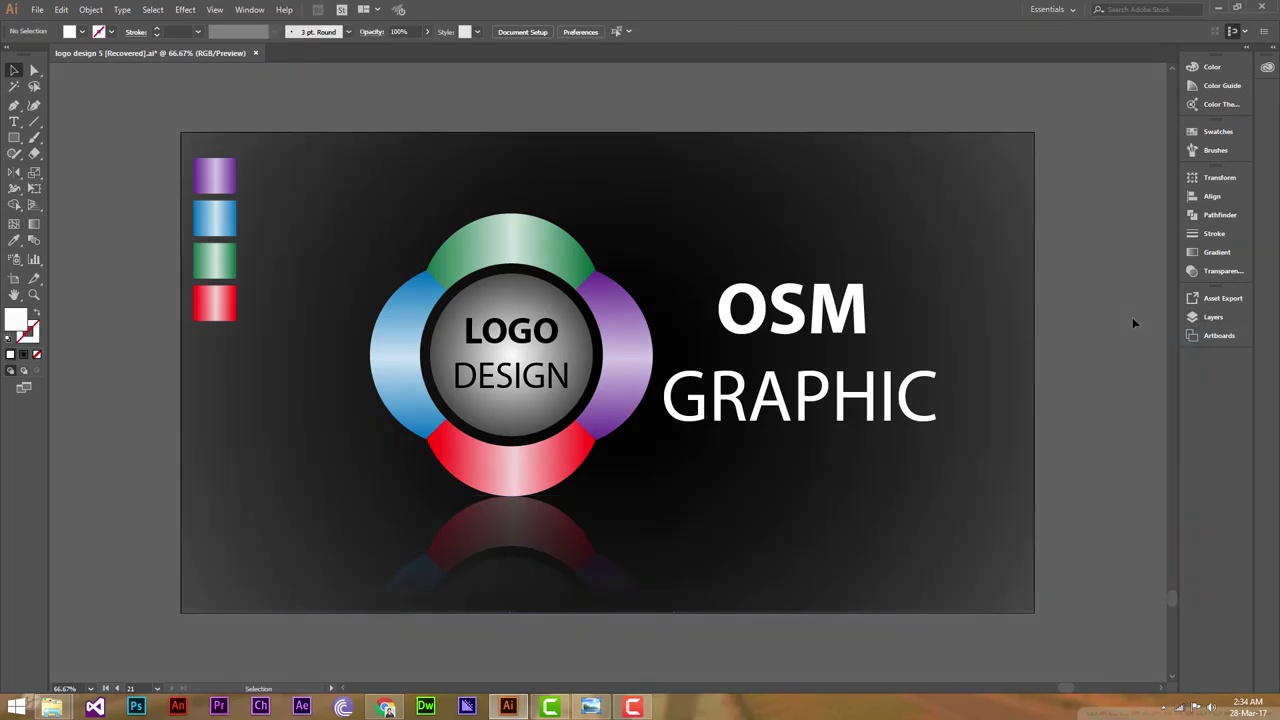